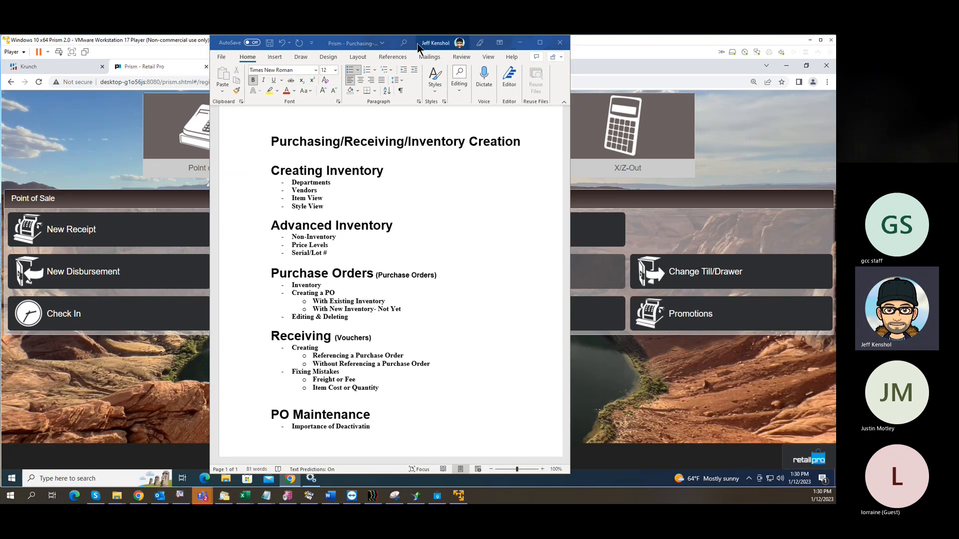
Move the outline document out of the way and show the Merchandise options of Store Operations.
{"action": "left_click_drag", "start_coordinate": [432, 44], "coordinate": [0, 44]}
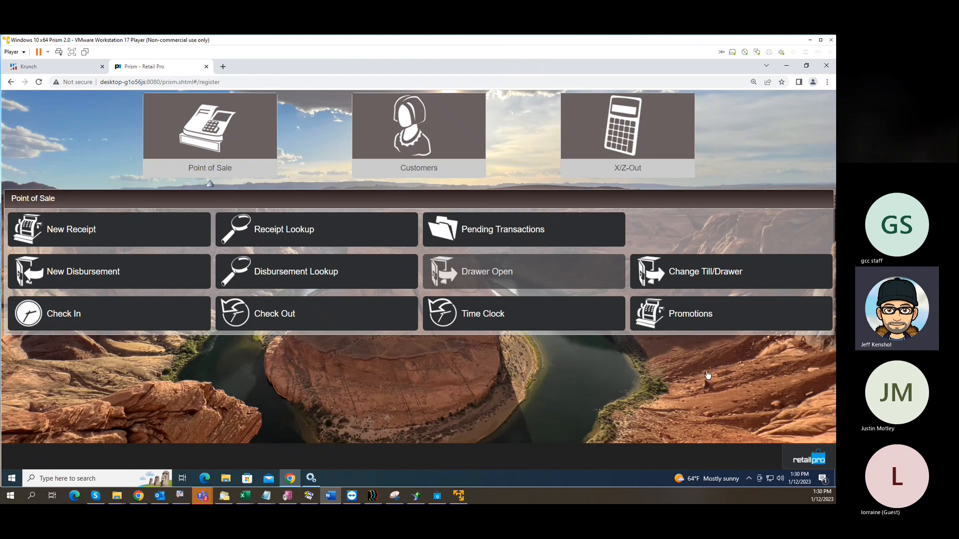
{"action": "left_click", "coordinate": [802, 459]}
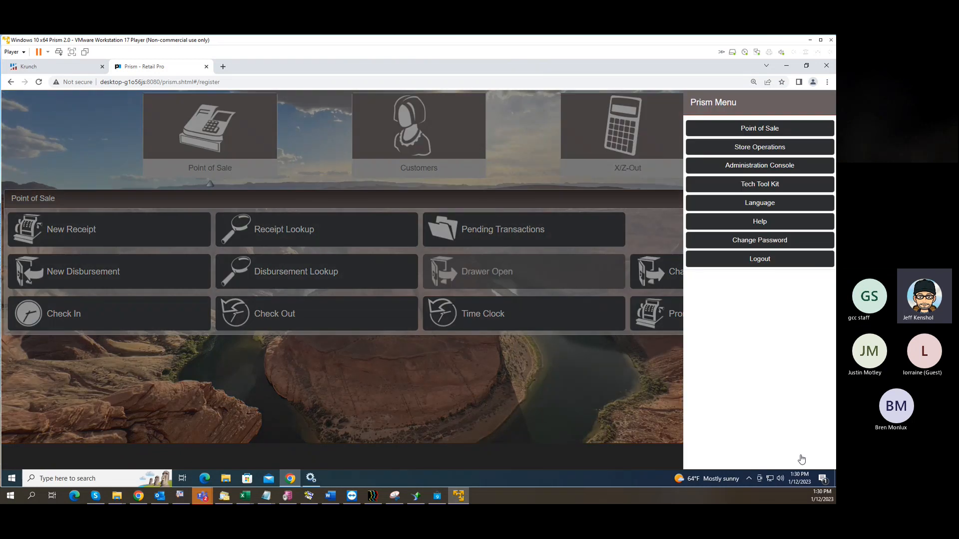
{"action": "left_click", "coordinate": [801, 459]}
{"action": "left_click", "coordinate": [792, 456]}
{"action": "left_click", "coordinate": [750, 149]}
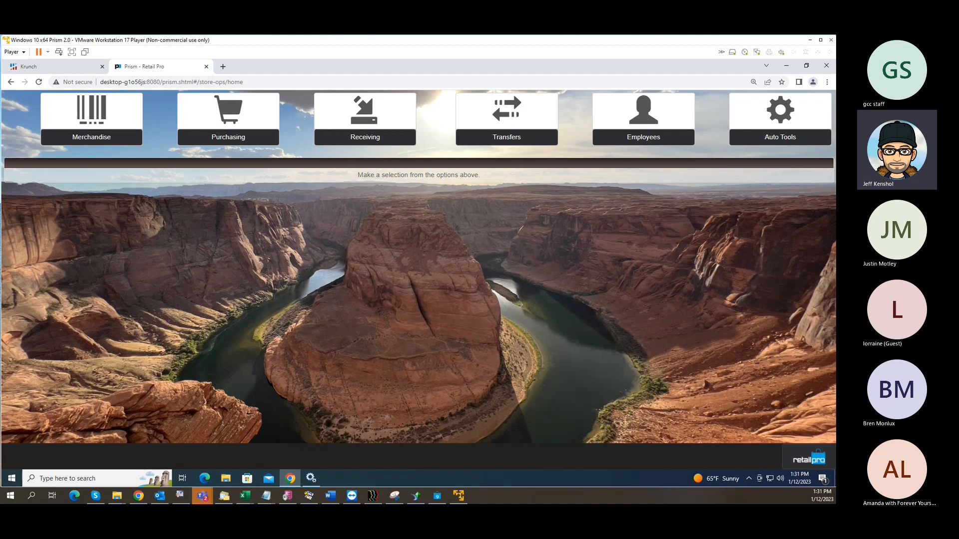
{"action": "left_click", "coordinate": [77, 126]}
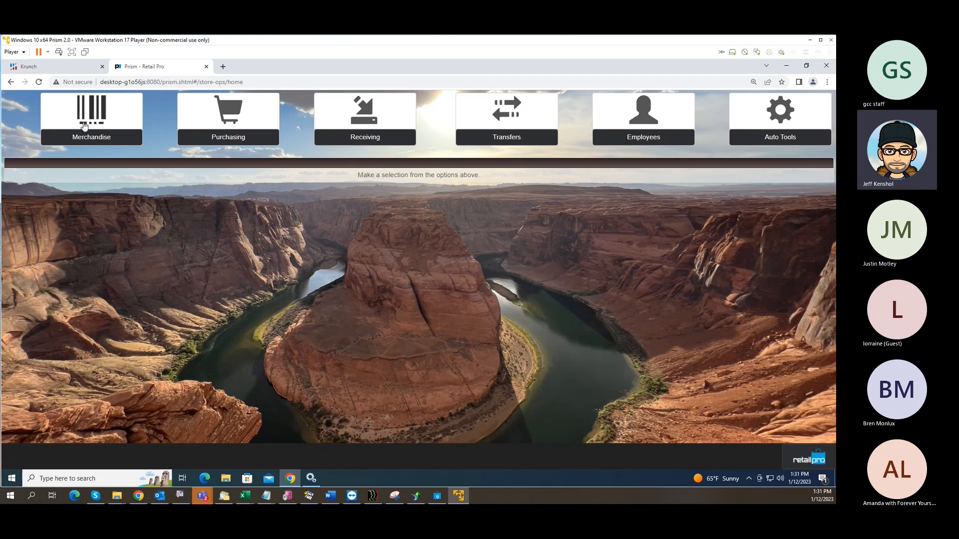
{"action": "left_click", "coordinate": [90, 124]}
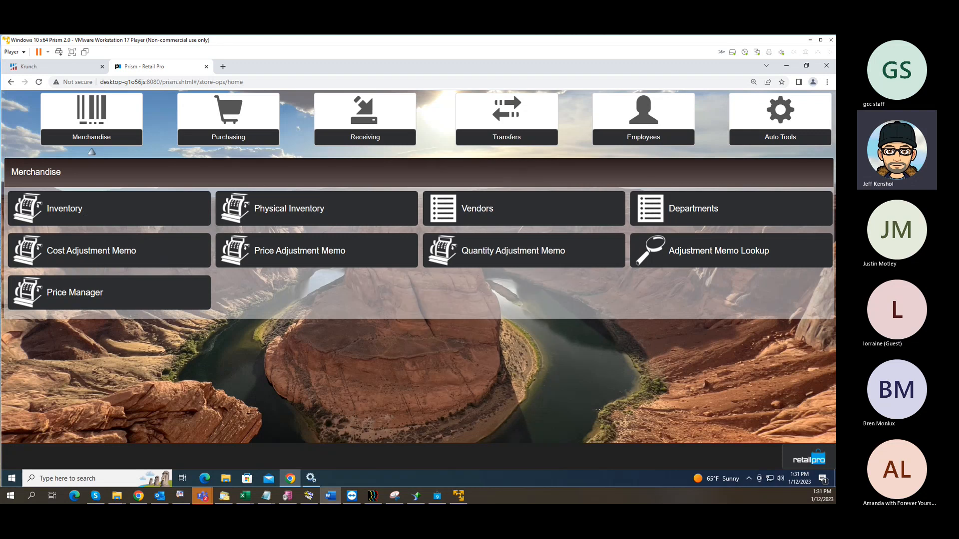
Review the Departments and Vendors topics under Creating Inventory in the outline document, then put it aside again.
{"action": "left_click_drag", "start_coordinate": [0, 87], "coordinate": [369, 67]}
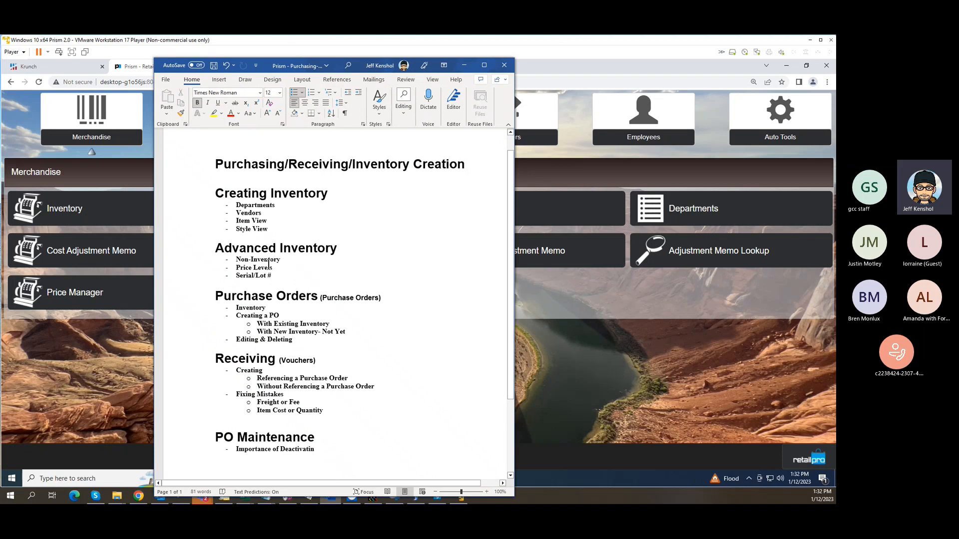
{"action": "left_click_drag", "start_coordinate": [276, 205], "coordinate": [242, 207]}
{"action": "double_click", "coordinate": [255, 213]}
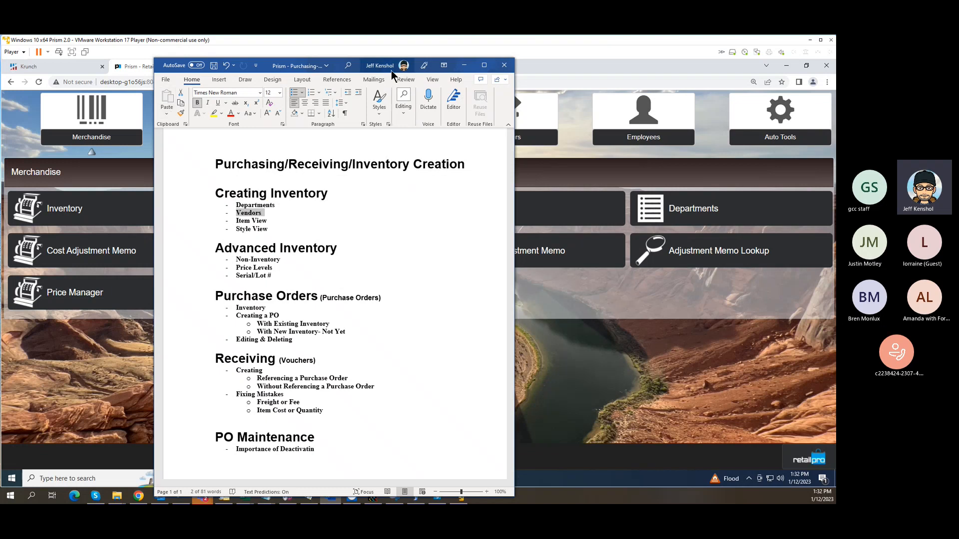
{"action": "left_click_drag", "start_coordinate": [375, 65], "coordinate": [0, 56]}
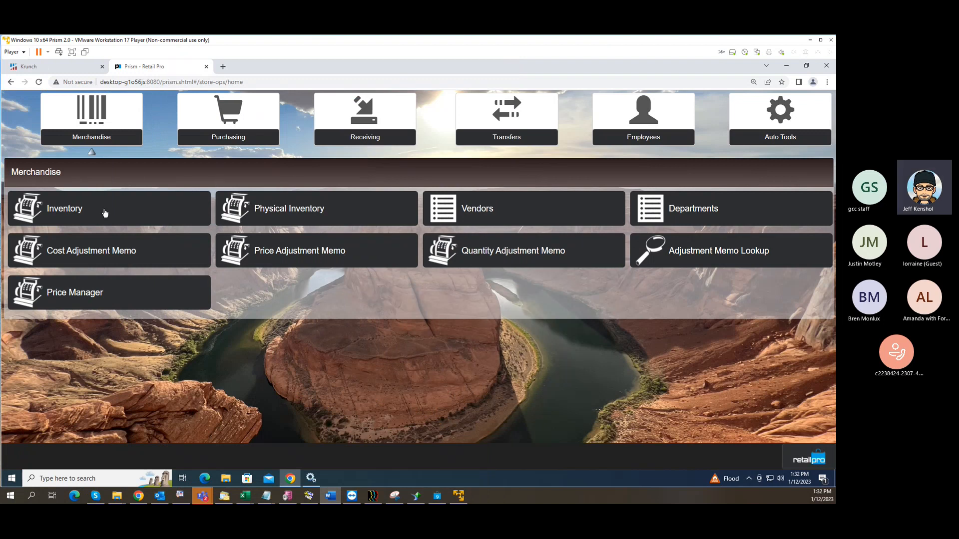
List all active departments and open the DOMBTHTWL department record for editing.
{"action": "left_click", "coordinate": [725, 213]}
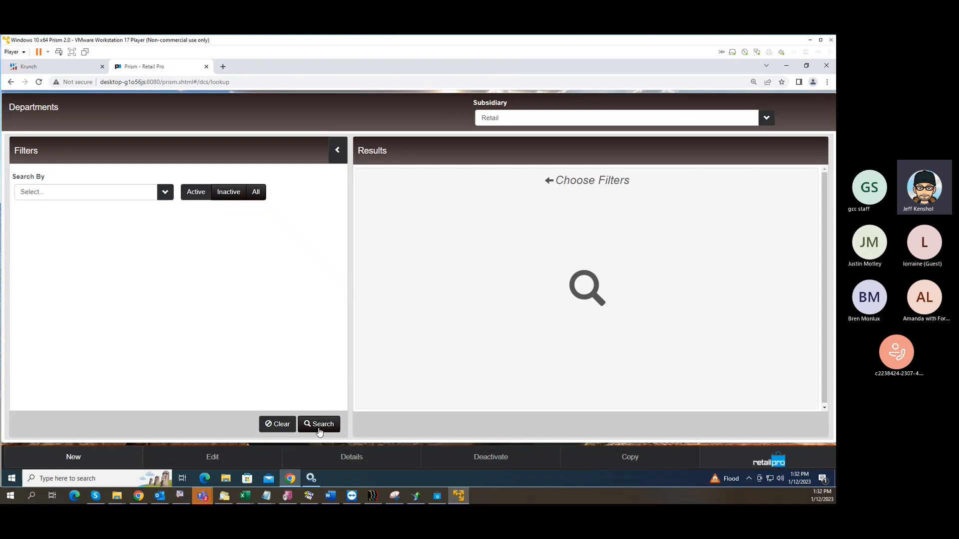
{"action": "left_click", "coordinate": [320, 426]}
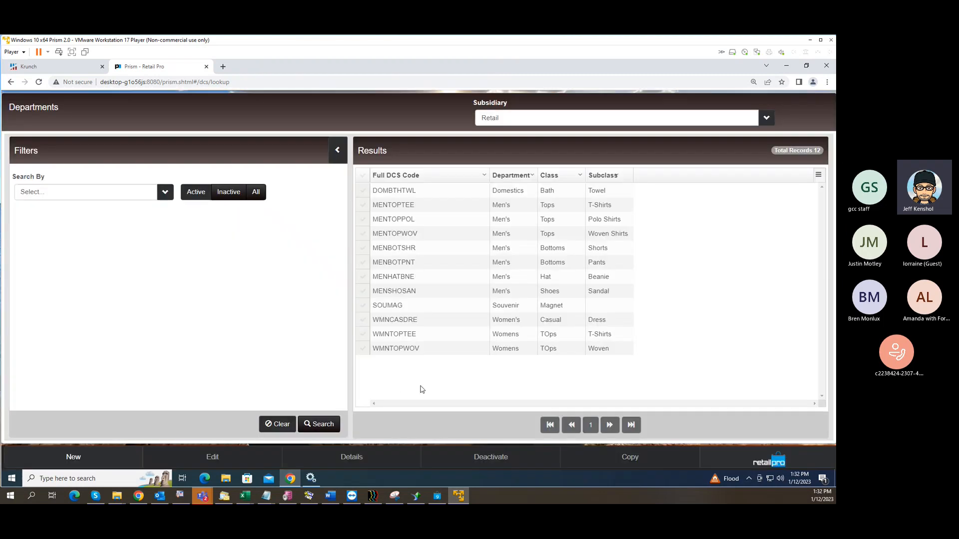
{"action": "left_click", "coordinate": [362, 195]}
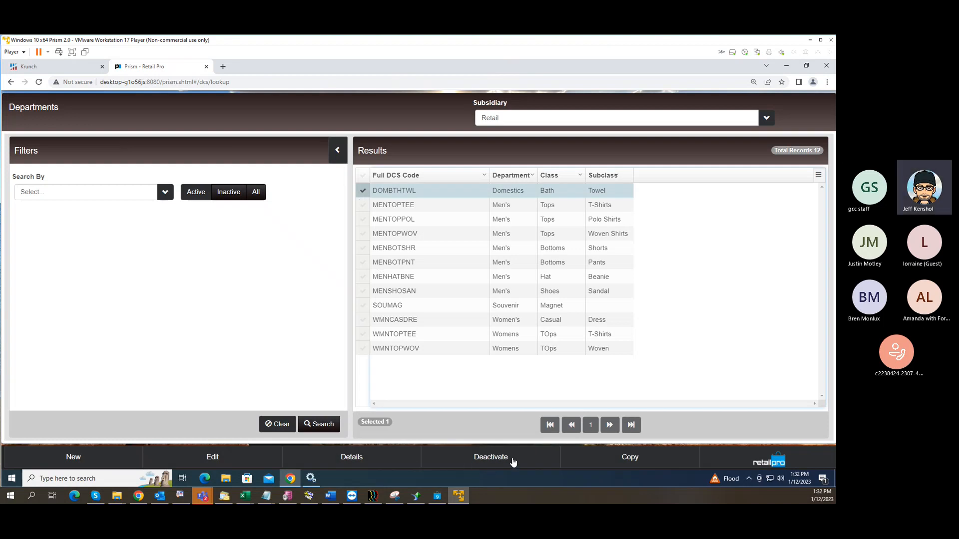
{"action": "left_click", "coordinate": [214, 457]}
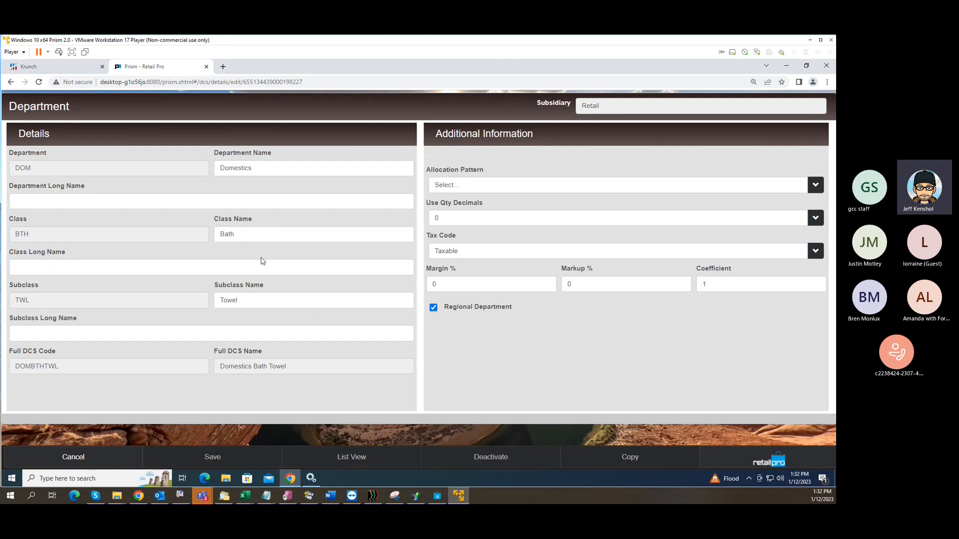
Set the department's margin to 60%, save the record and list all active departments again.
{"action": "left_click", "coordinate": [490, 288]}
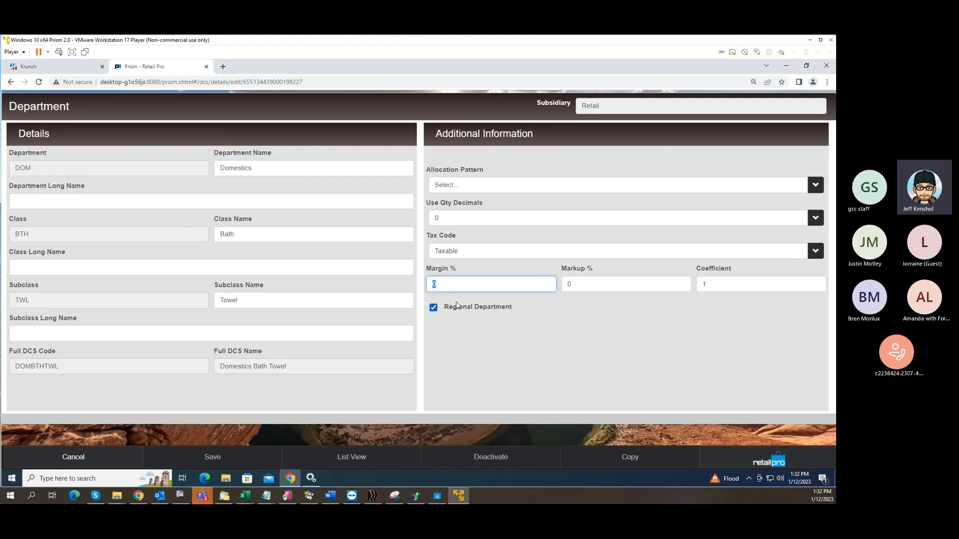
{"action": "type", "text": "60"}
{"action": "key", "text": "Tab"}
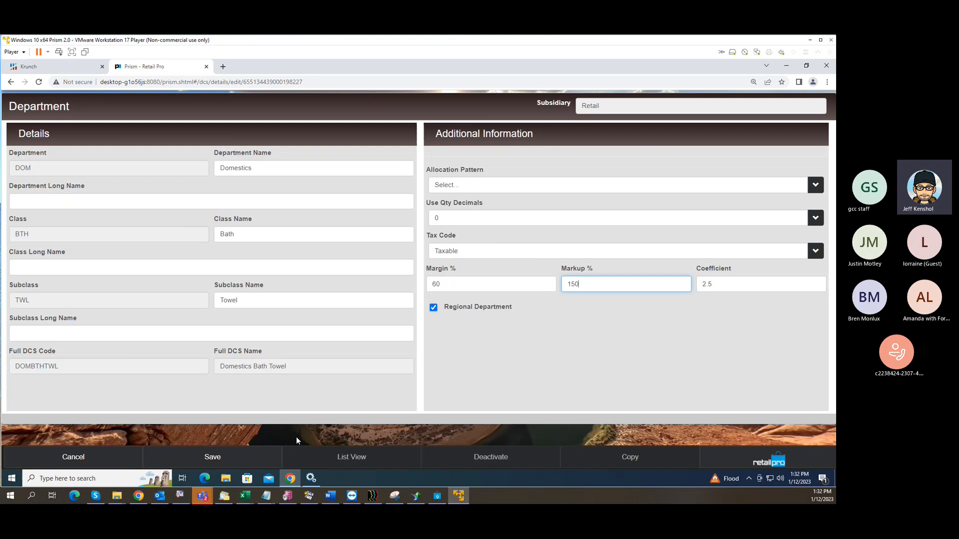
{"action": "left_click", "coordinate": [213, 460]}
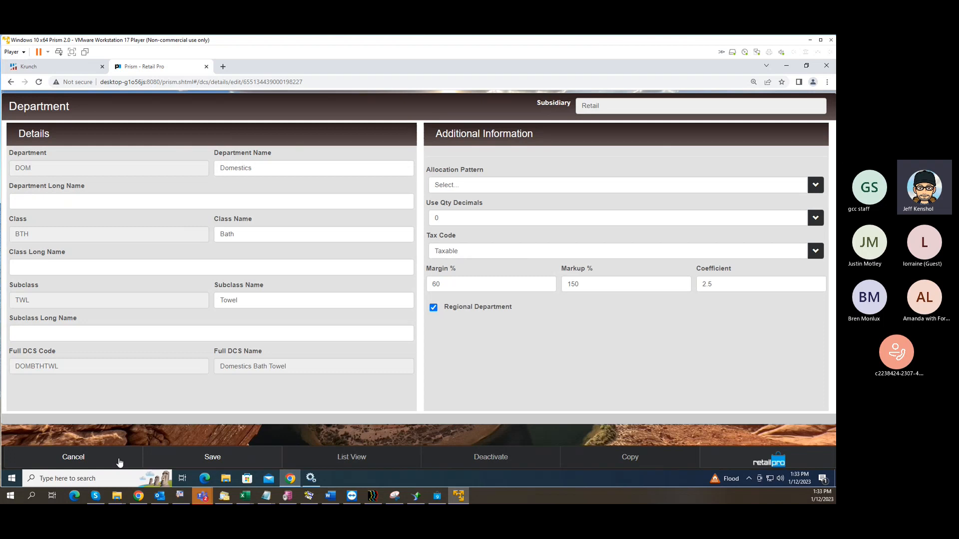
{"action": "left_click", "coordinate": [202, 463]}
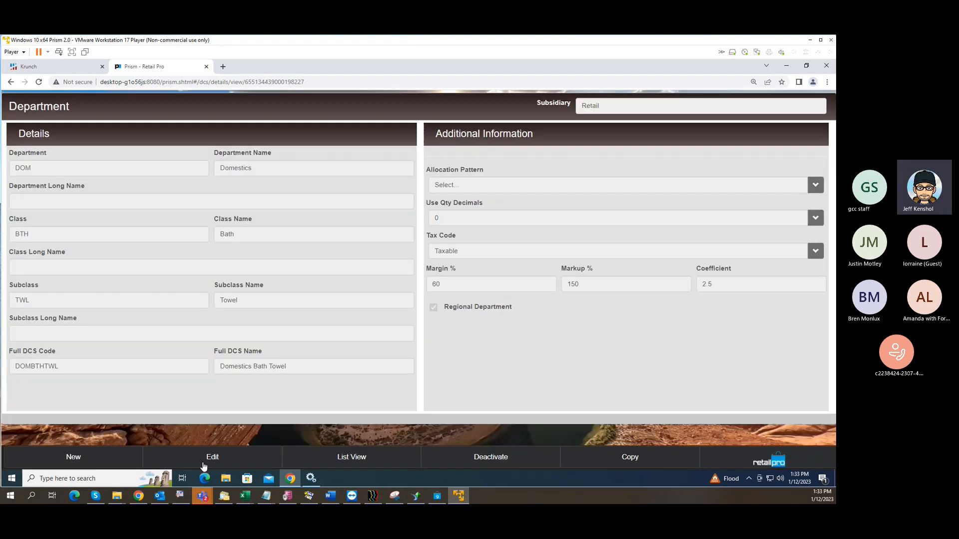
{"action": "left_click", "coordinate": [353, 460]}
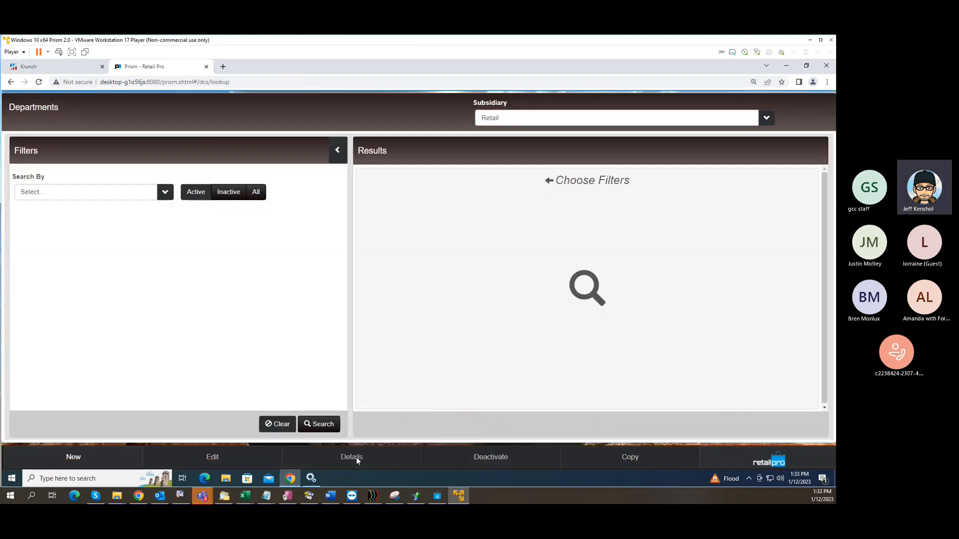
{"action": "left_click", "coordinate": [324, 424]}
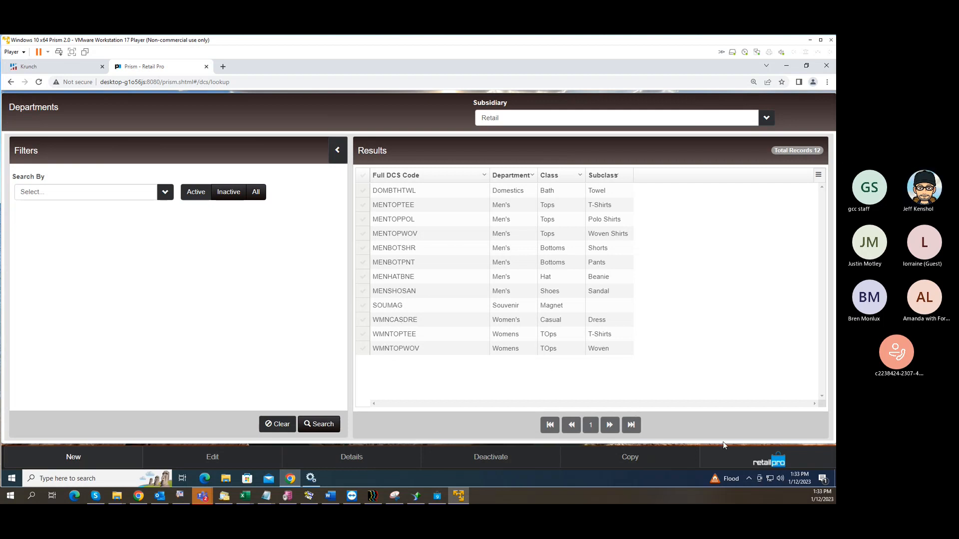
List all active vendors from the Merchandise area and open the NIKE vendor record for editing.
{"action": "left_click", "coordinate": [728, 456]}
{"action": "left_click", "coordinate": [755, 147]}
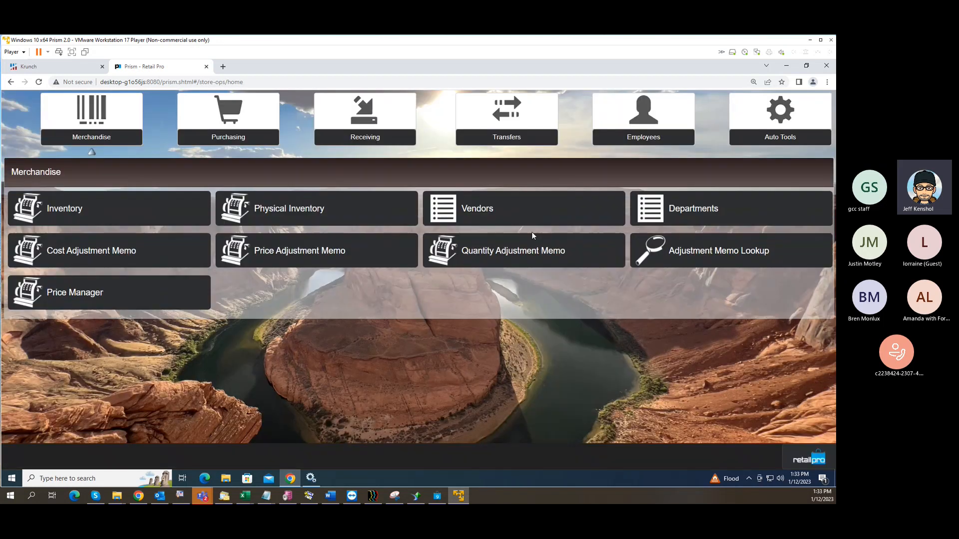
{"action": "left_click", "coordinate": [531, 210]}
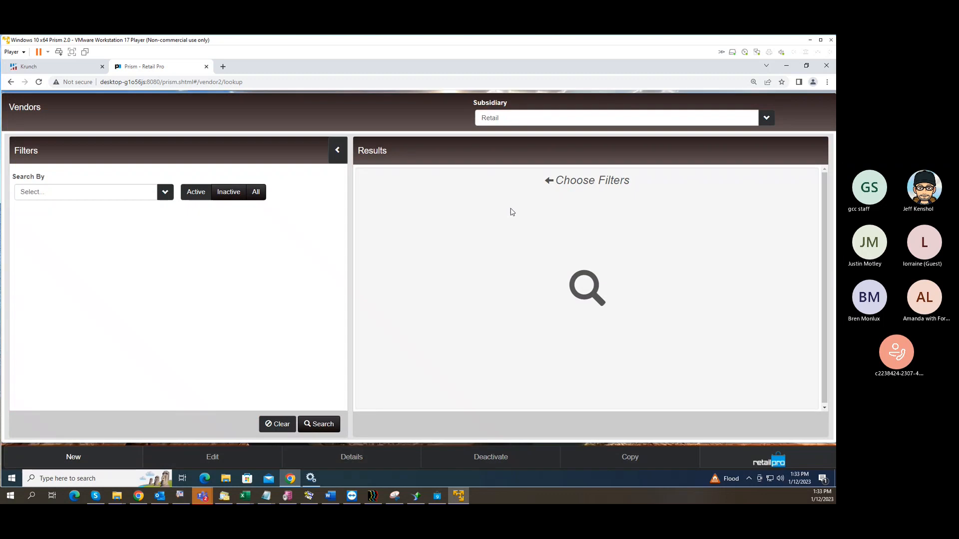
{"action": "left_click", "coordinate": [318, 427]}
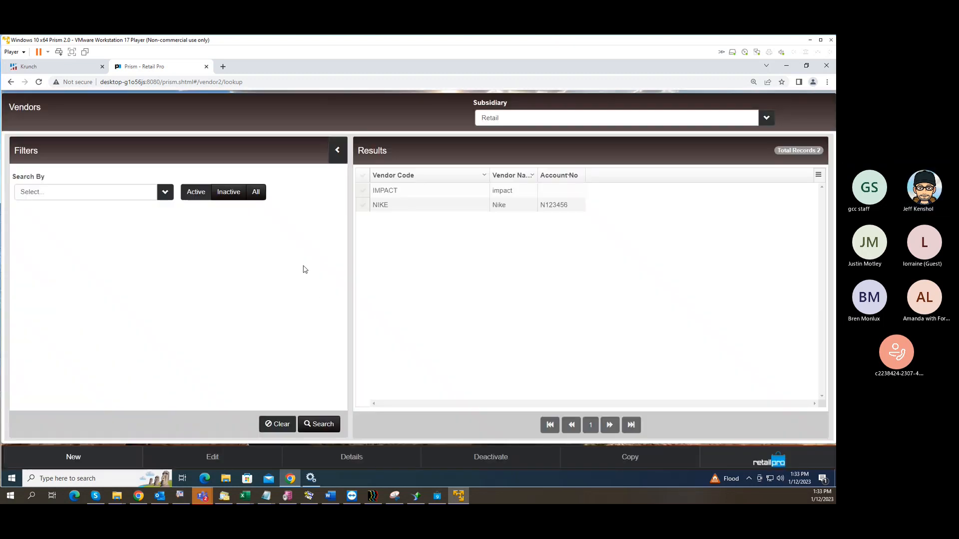
{"action": "left_click", "coordinate": [363, 206]}
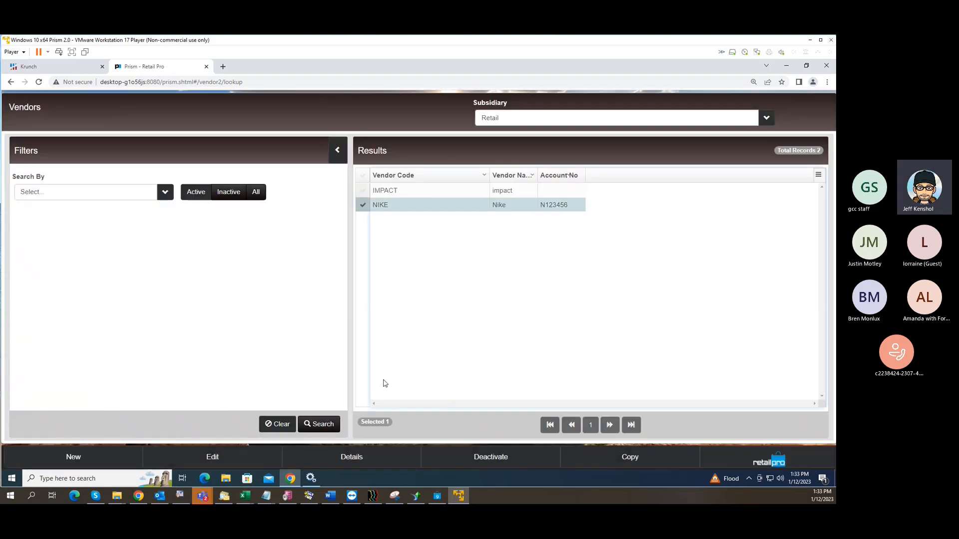
{"action": "left_click", "coordinate": [213, 454]}
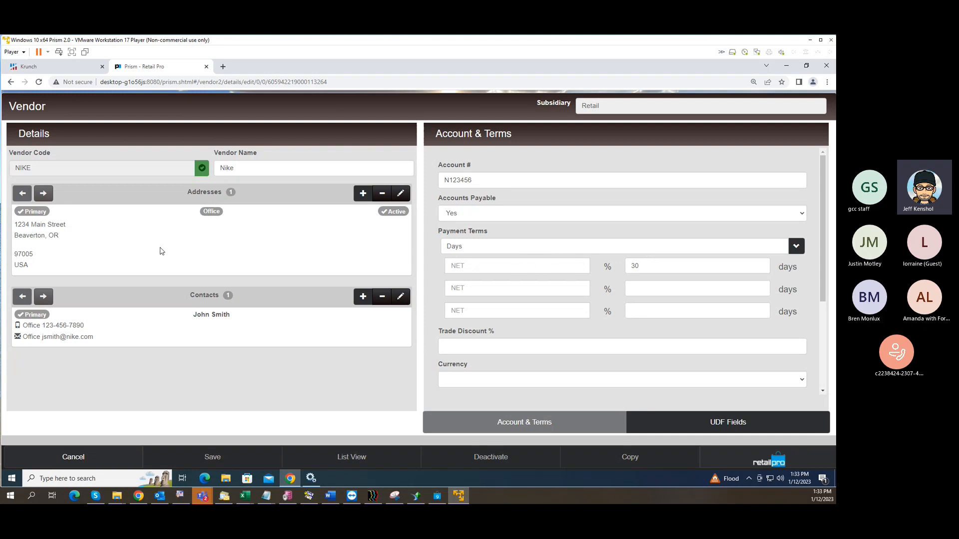
Examine the blank address form with its address type choices and the blank contact form, adding nothing to the vendor.
{"action": "left_click", "coordinate": [362, 194]}
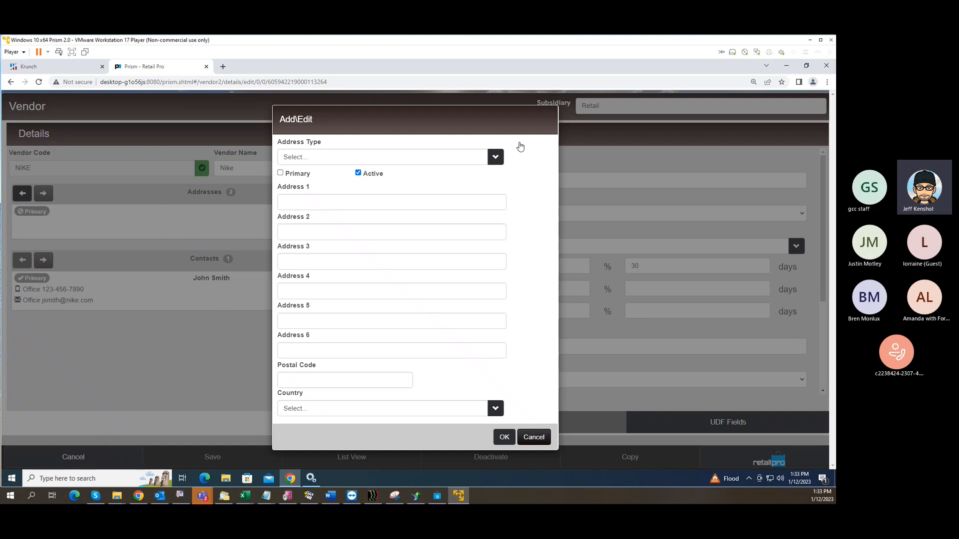
{"action": "left_click", "coordinate": [424, 156]}
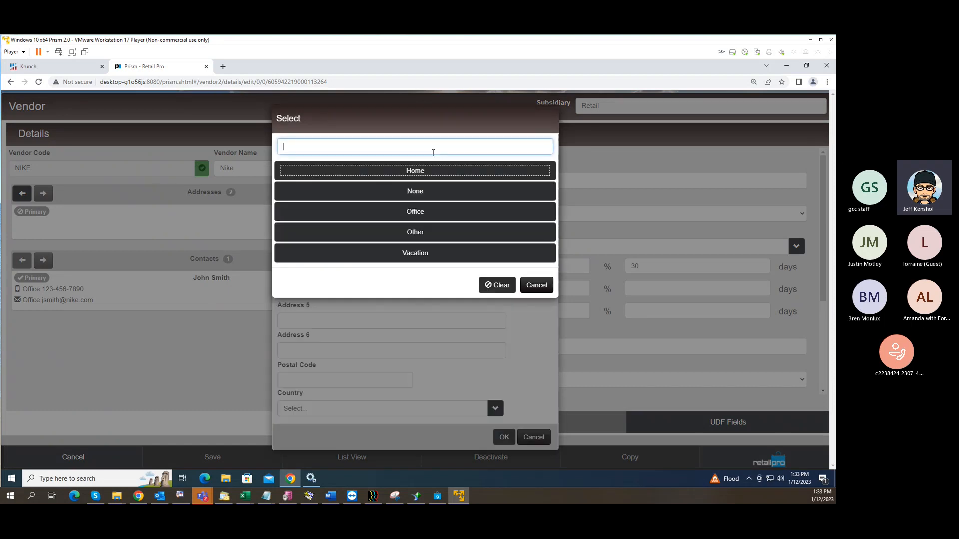
{"action": "left_click", "coordinate": [543, 288]}
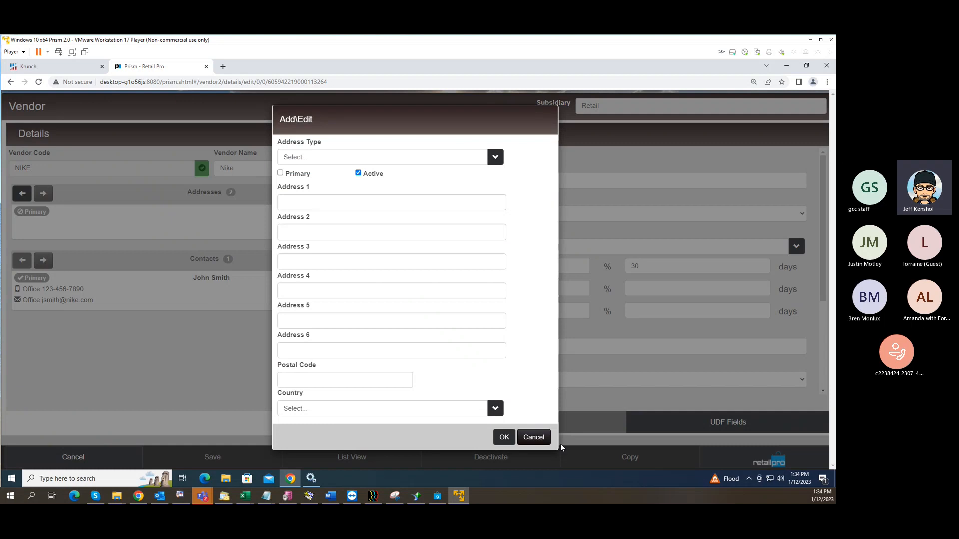
{"action": "left_click", "coordinate": [534, 438]}
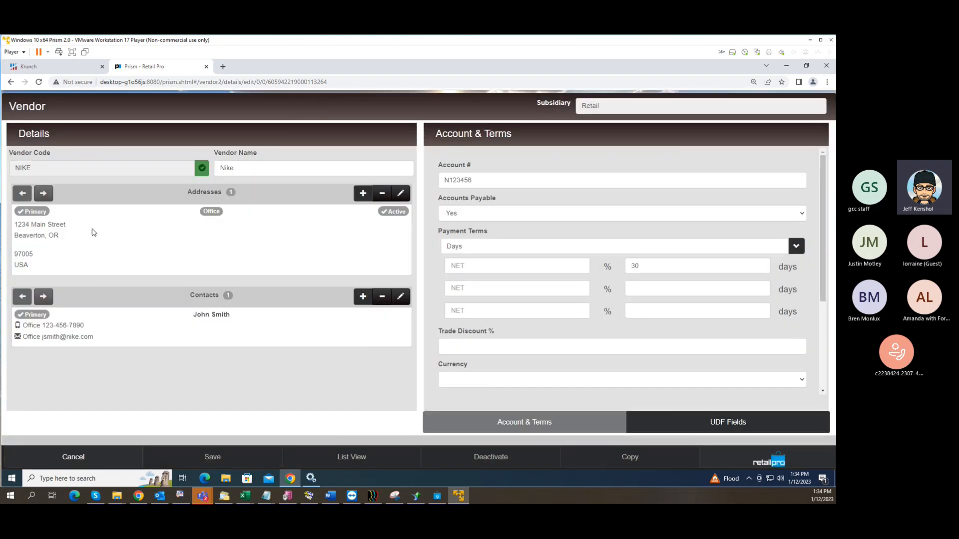
{"action": "left_click", "coordinate": [363, 298]}
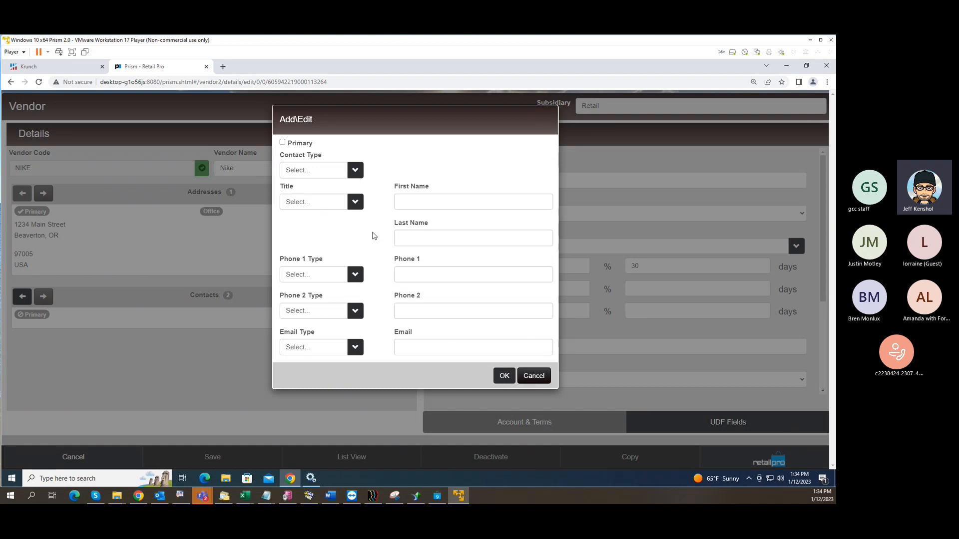
{"action": "left_click", "coordinate": [532, 377]}
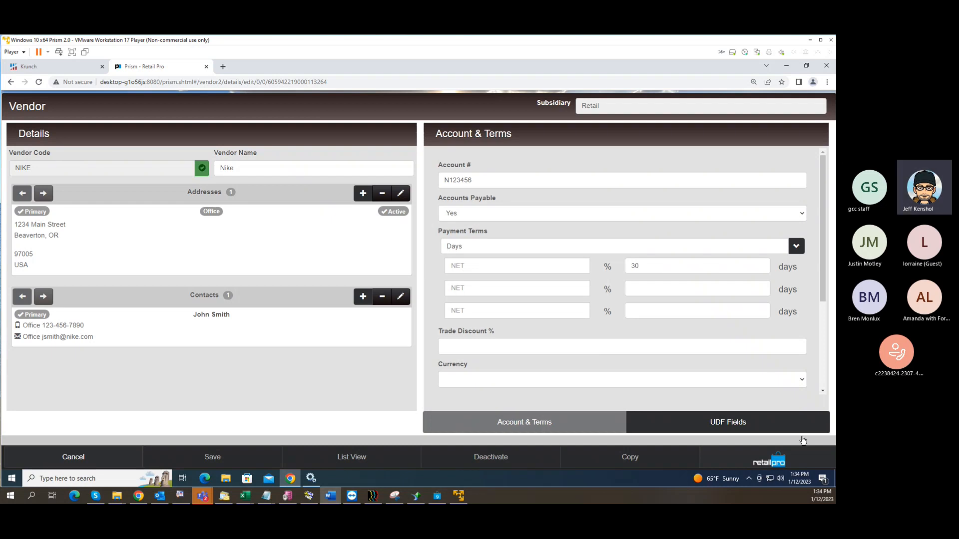
Leave the vendor record and open the Inventory item lookup from the Merchandise area of Store Operations.
{"action": "left_click", "coordinate": [762, 463]}
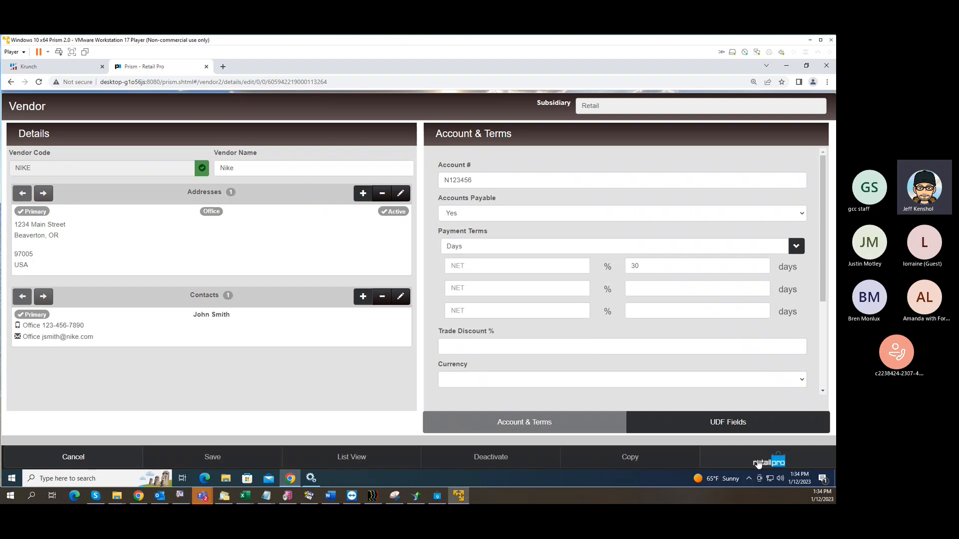
{"action": "left_click", "coordinate": [762, 462]}
{"action": "left_click", "coordinate": [726, 149]}
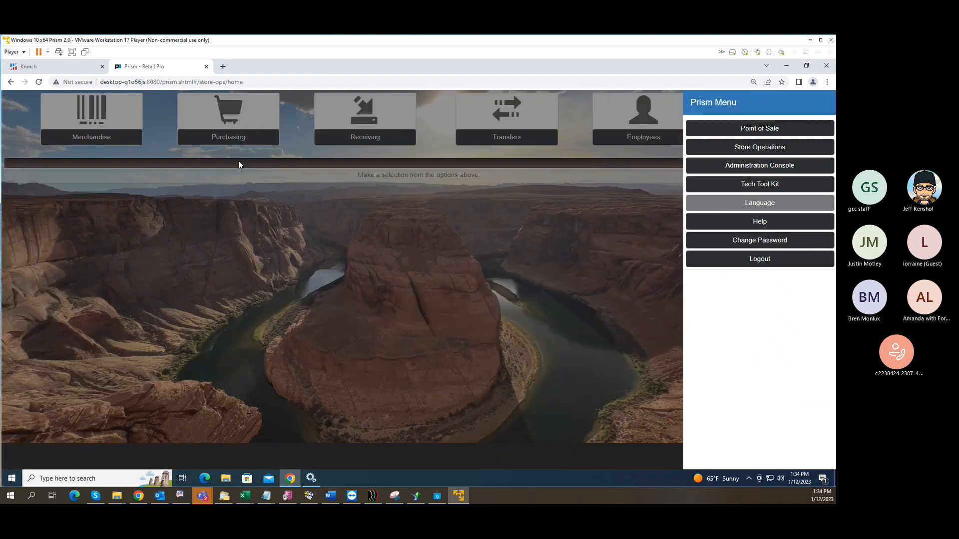
{"action": "left_click", "coordinate": [239, 161]}
{"action": "left_click", "coordinate": [66, 124]}
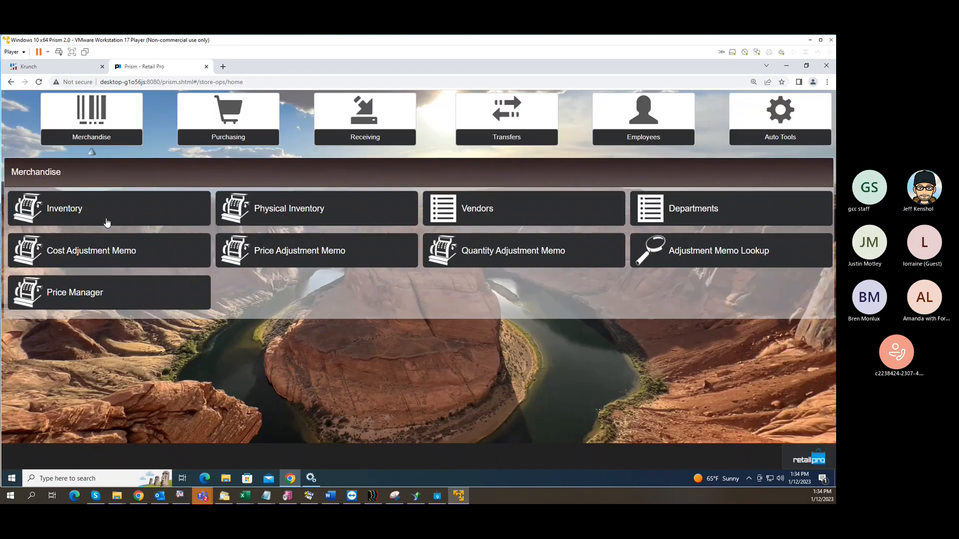
{"action": "left_click", "coordinate": [102, 219]}
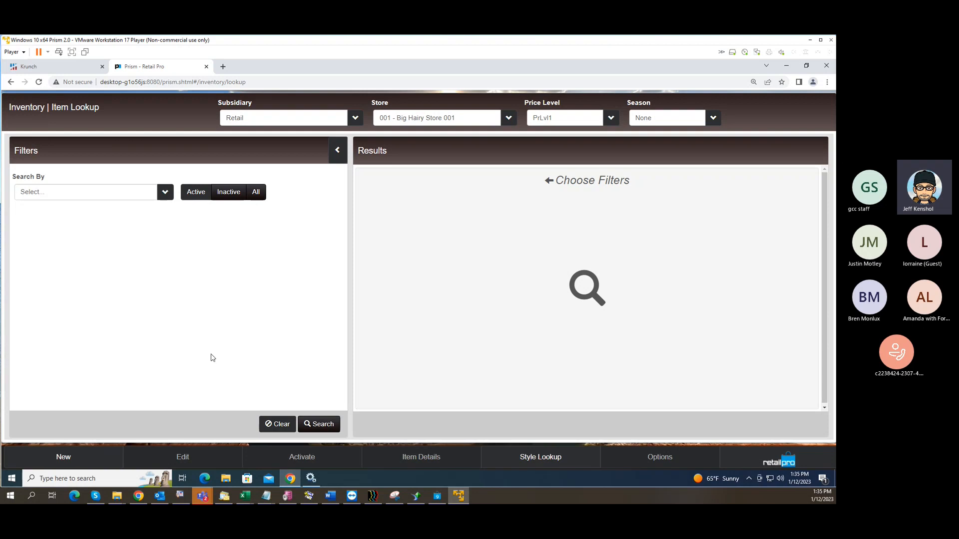
List all active inventory items and open the item details of BRUSHED JERSEY WRAP DRESS.
{"action": "left_click", "coordinate": [336, 426]}
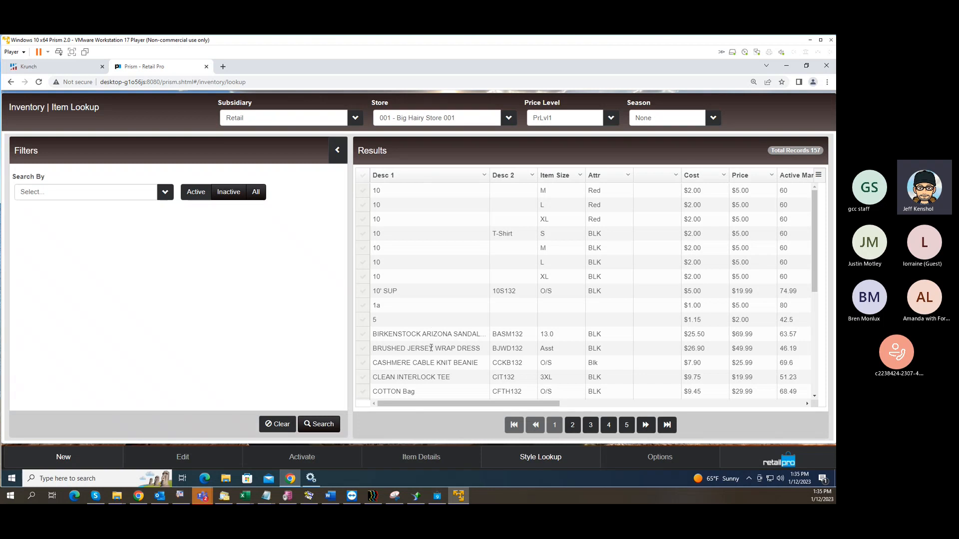
{"action": "left_click", "coordinate": [362, 348]}
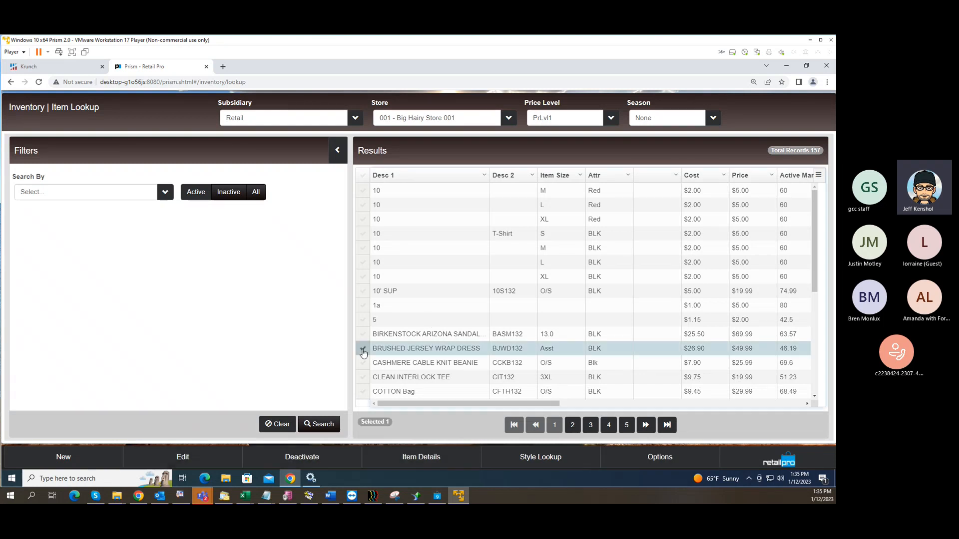
{"action": "left_click", "coordinate": [426, 458]}
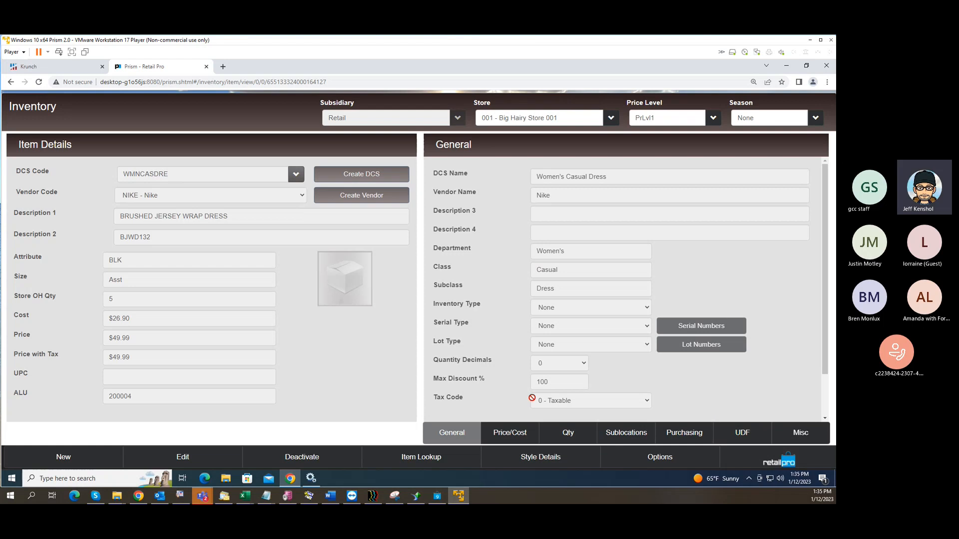
Examine the dress's Price/Cost, Qty, Sublocations, Purchasing, UDF and Misc information, and return to its General information.
{"action": "left_click", "coordinate": [505, 438]}
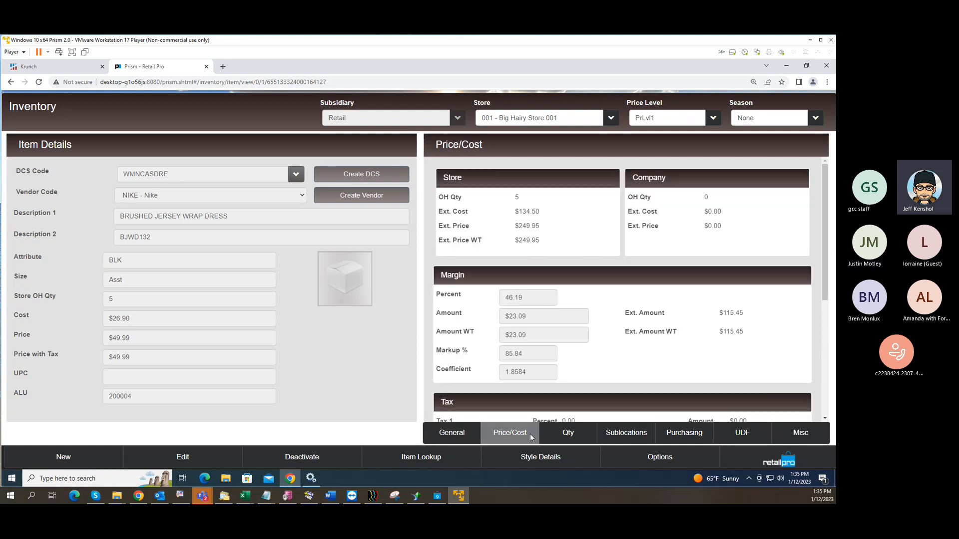
{"action": "scroll", "coordinate": [561, 336], "scroll_direction": "down", "scroll_amount": 5}
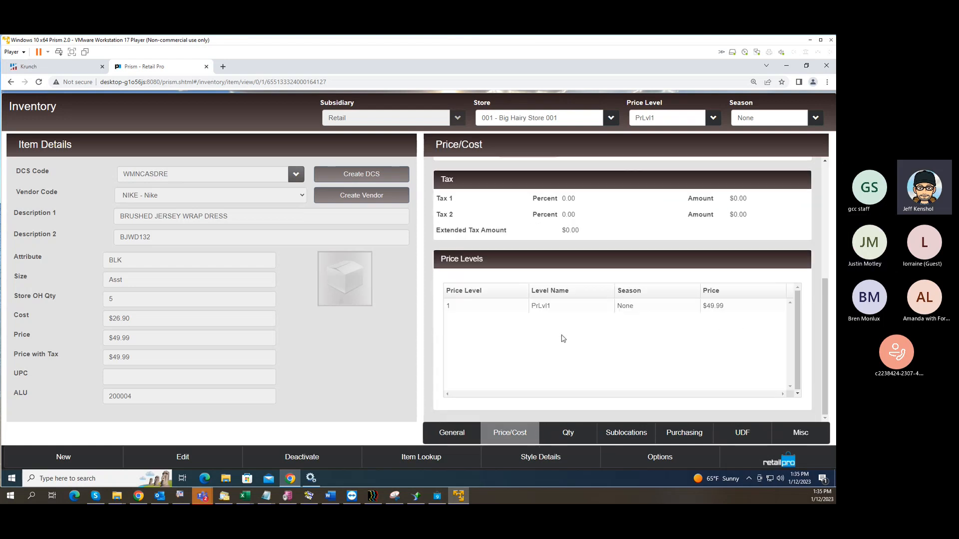
{"action": "scroll", "coordinate": [563, 338], "scroll_direction": "up", "scroll_amount": 3}
{"action": "left_click", "coordinate": [578, 433]}
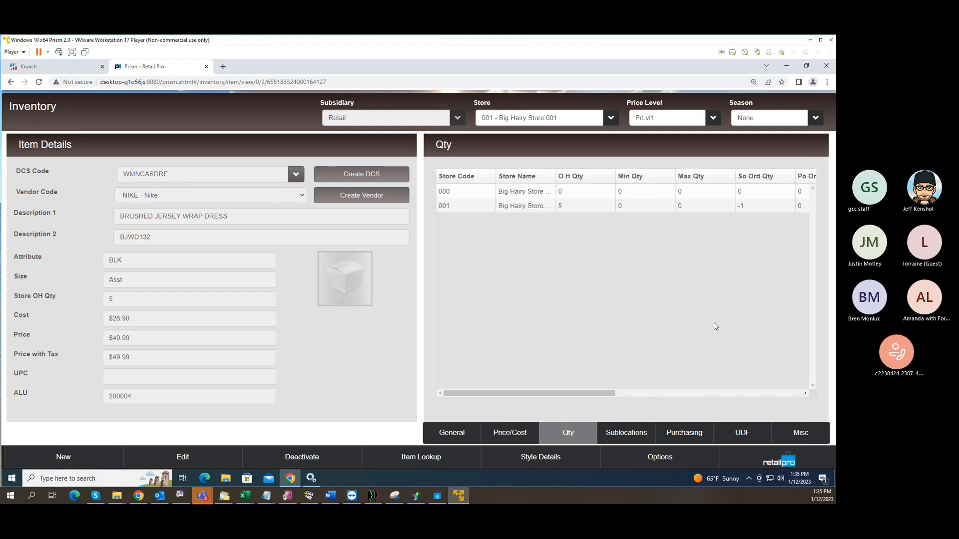
{"action": "left_click", "coordinate": [638, 433]}
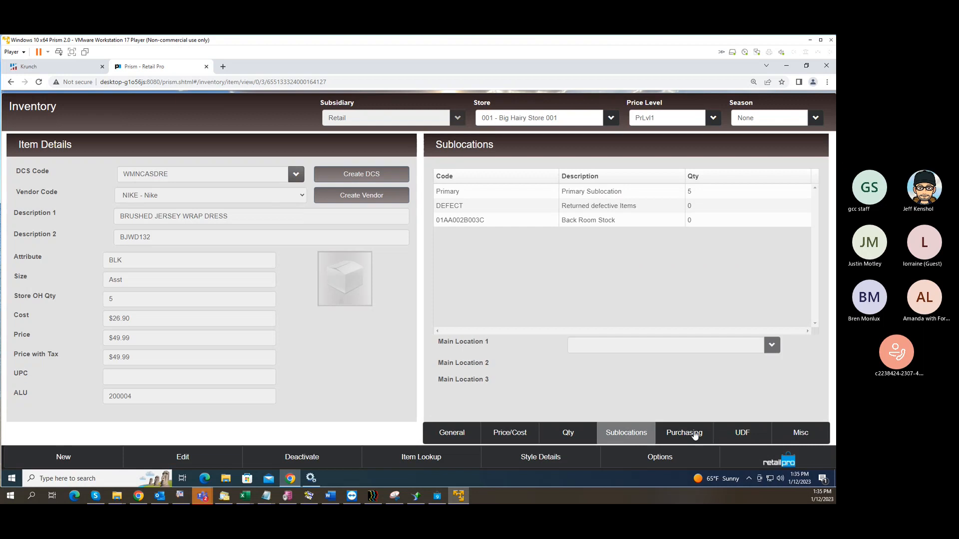
{"action": "left_click", "coordinate": [691, 434]}
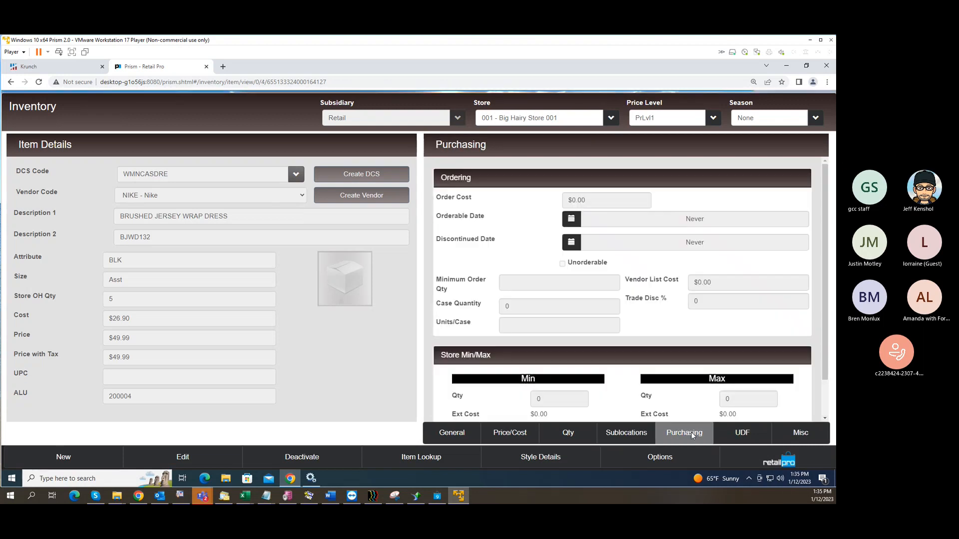
{"action": "left_click", "coordinate": [738, 436]}
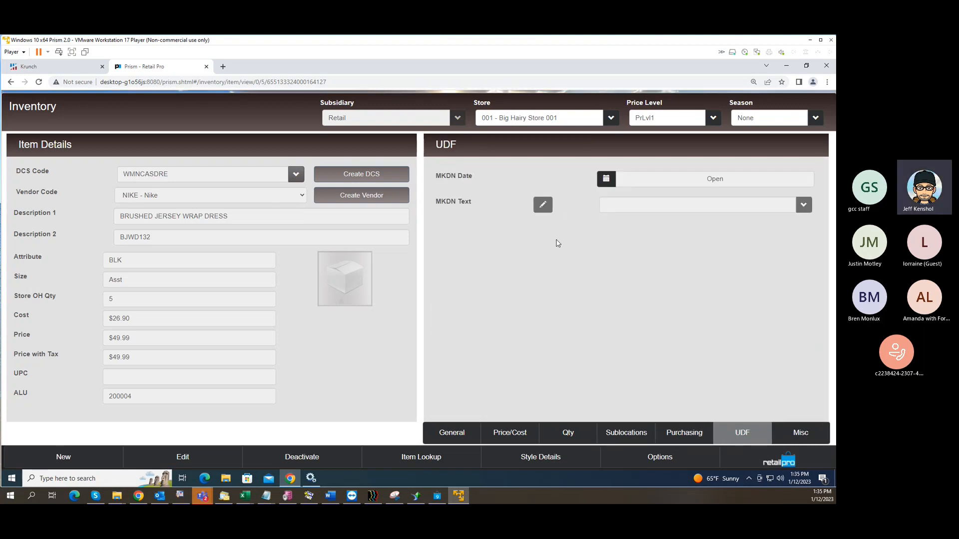
{"action": "left_click", "coordinate": [794, 441]}
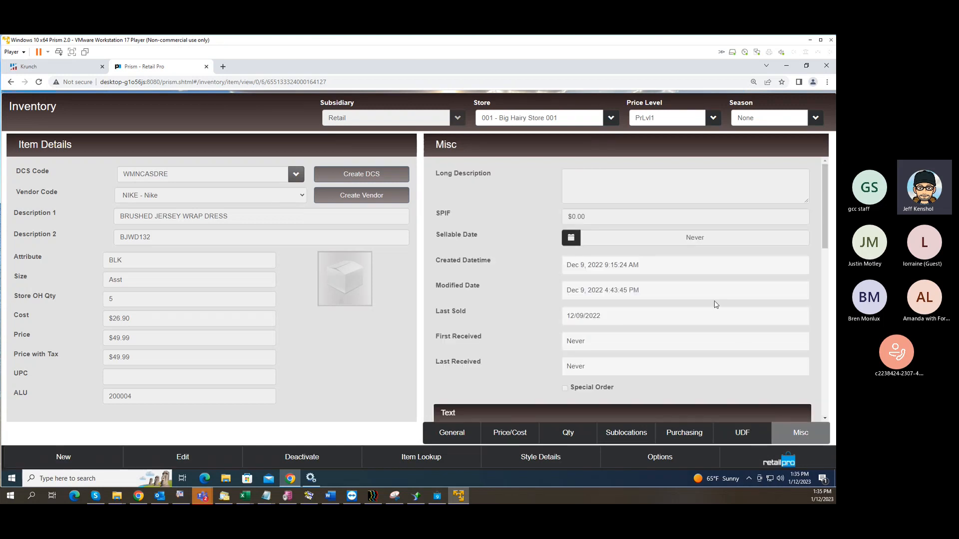
{"action": "scroll", "coordinate": [717, 313], "scroll_direction": "down", "scroll_amount": 7}
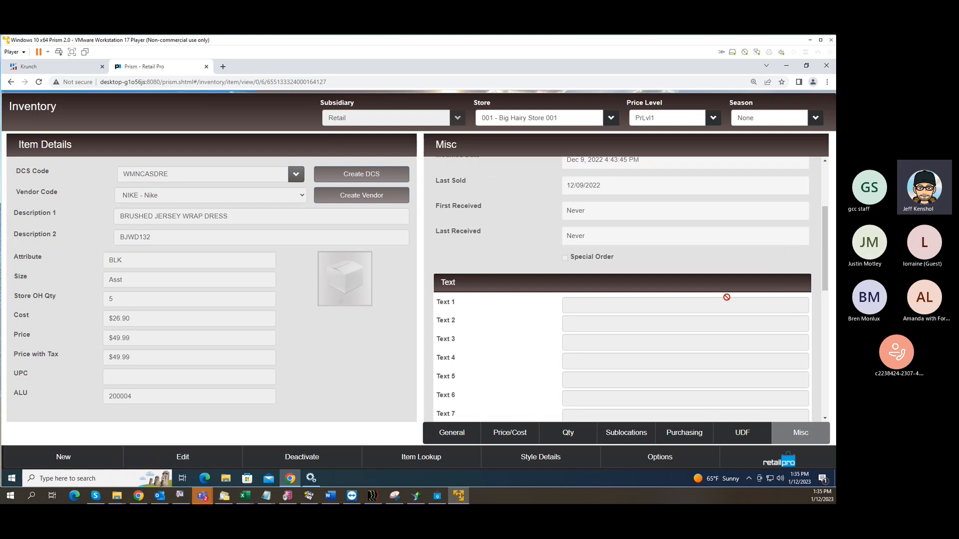
{"action": "scroll", "coordinate": [728, 300], "scroll_direction": "down", "scroll_amount": 5}
{"action": "left_click", "coordinate": [571, 433]}
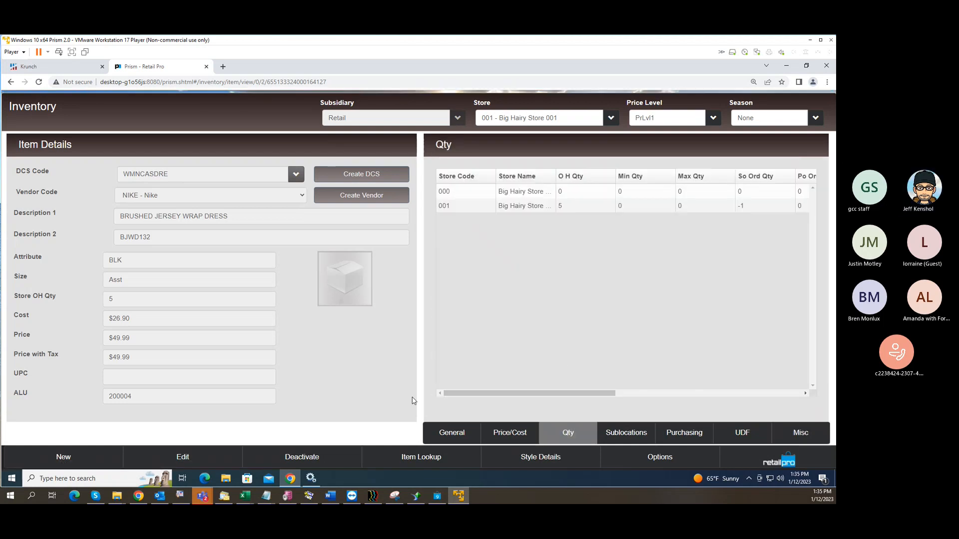
{"action": "left_click", "coordinate": [452, 433]}
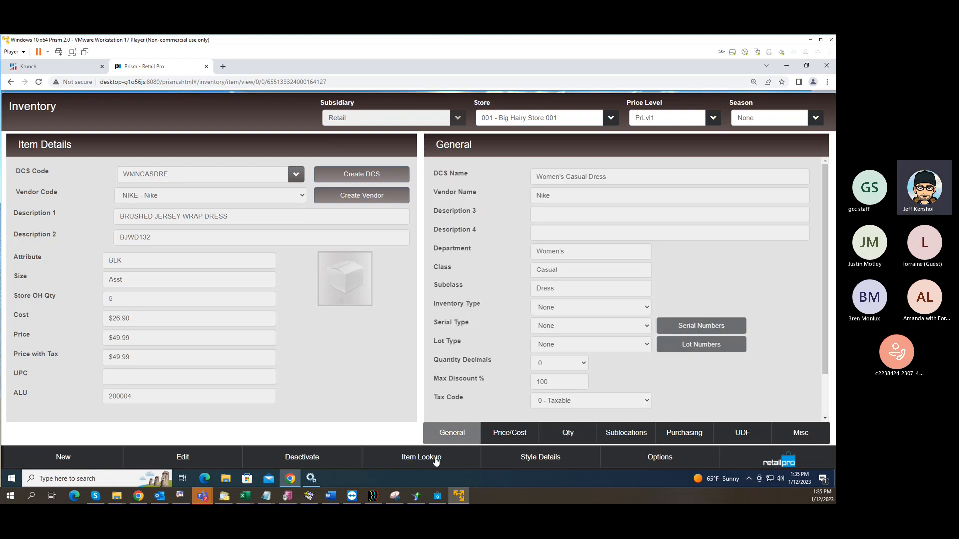
View the dress's style details and style grid, and list all active styles in the style lookup.
{"action": "left_click", "coordinate": [539, 460]}
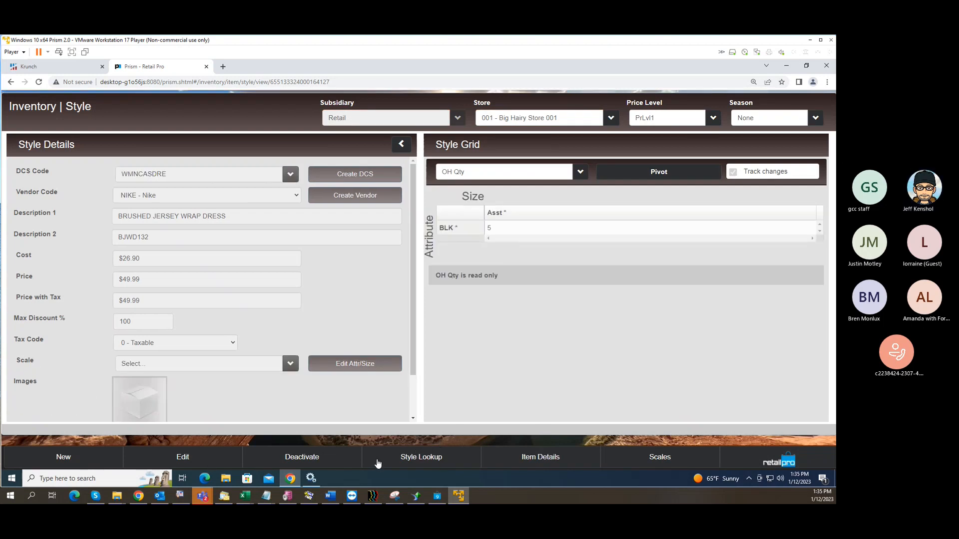
{"action": "left_click", "coordinate": [417, 458]}
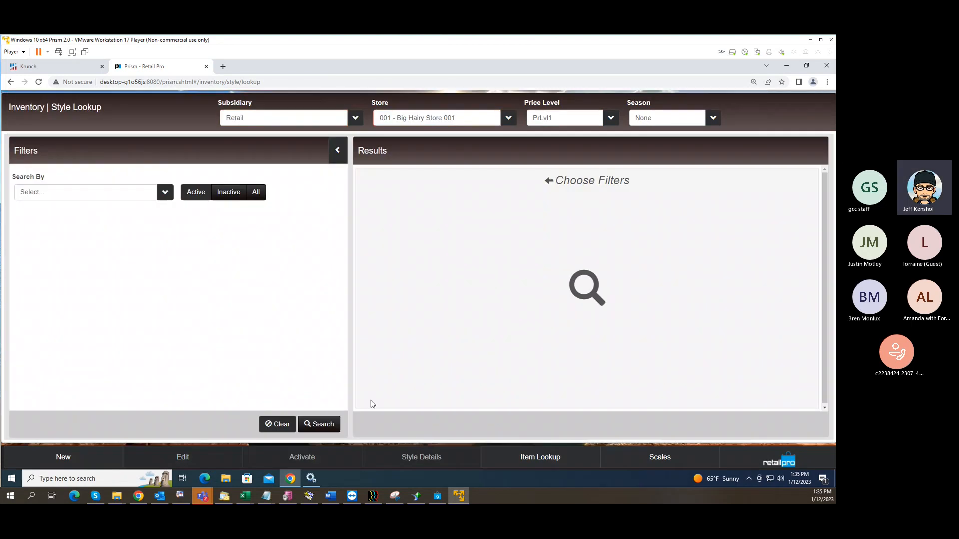
{"action": "left_click", "coordinate": [323, 424]}
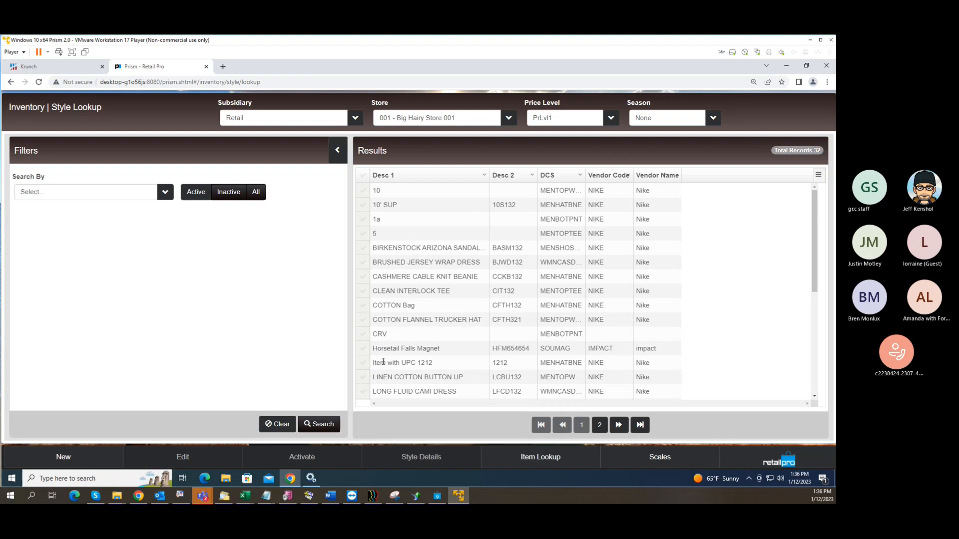
Try selecting the CLEAN INTERLOCK TEE and Logo SS Woven Shirt (WS3205) styles in the results to view their style details.
{"action": "left_click", "coordinate": [367, 293]}
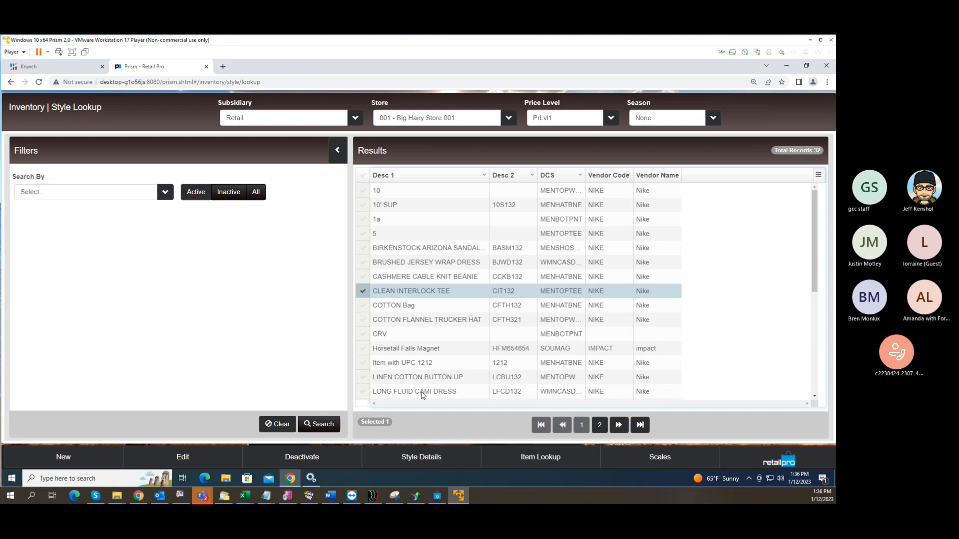
{"action": "scroll", "coordinate": [422, 395], "scroll_direction": "down", "scroll_amount": 2}
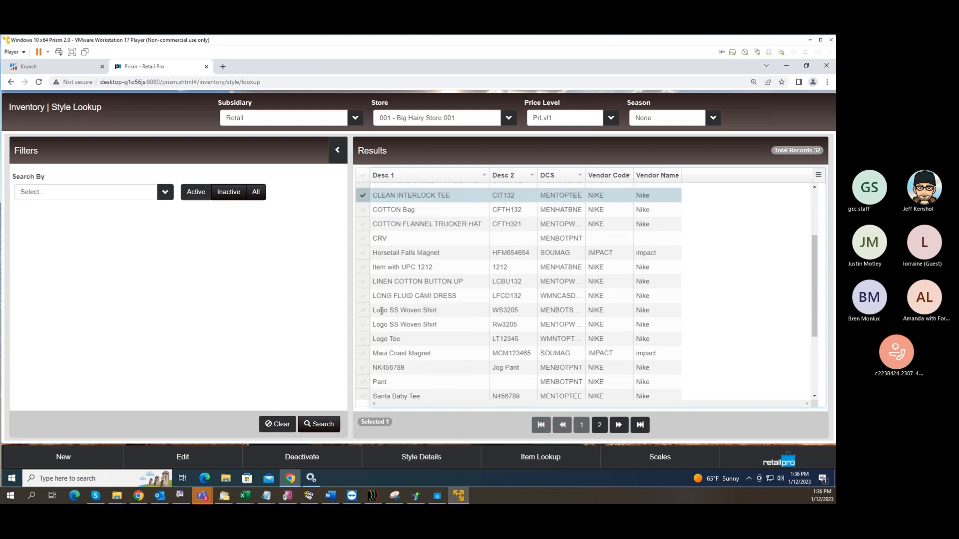
{"action": "left_click", "coordinate": [366, 313]}
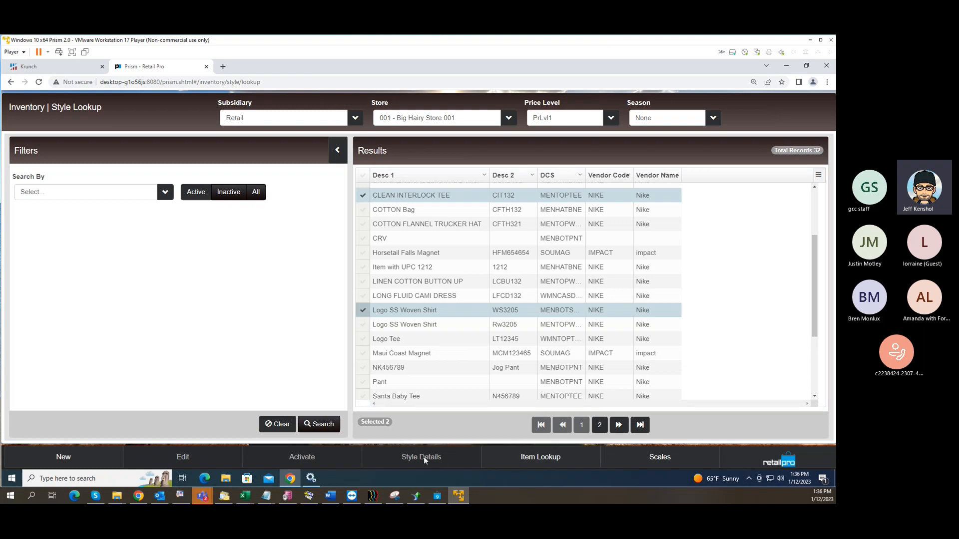
{"action": "left_click", "coordinate": [368, 315]}
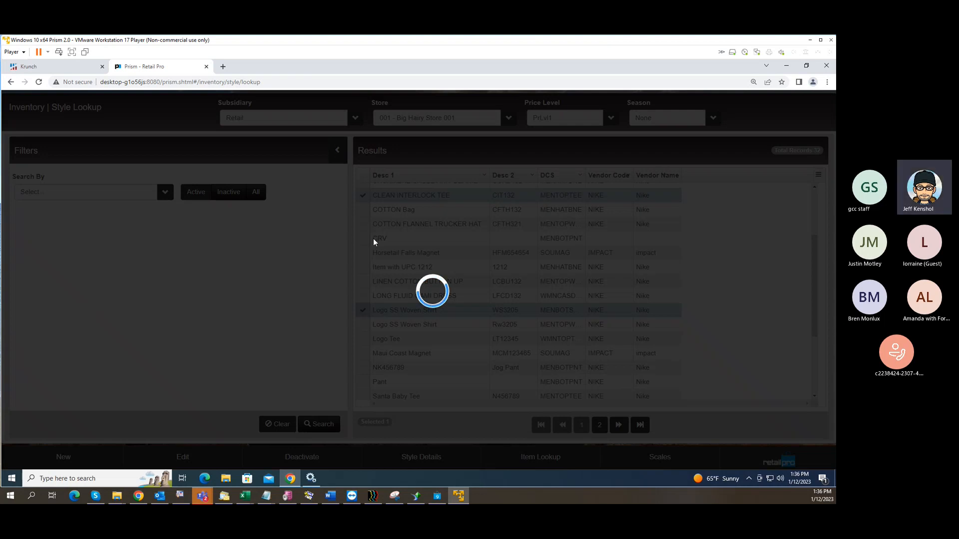
Close the unresponsive Prism page, minimize the browser and reopen Prism from the Retail Pro proxy in the system tray.
{"action": "left_click", "coordinate": [206, 67]}
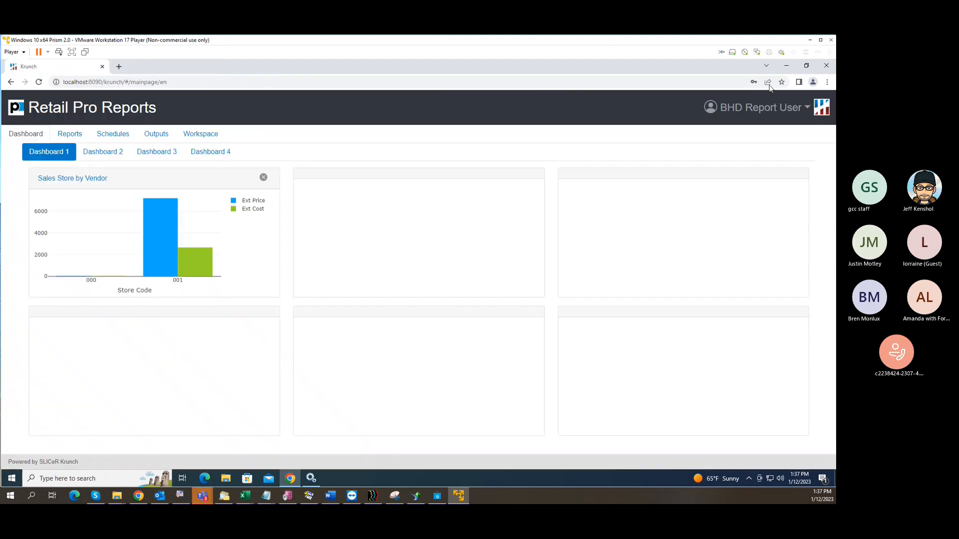
{"action": "left_click", "coordinate": [786, 65]}
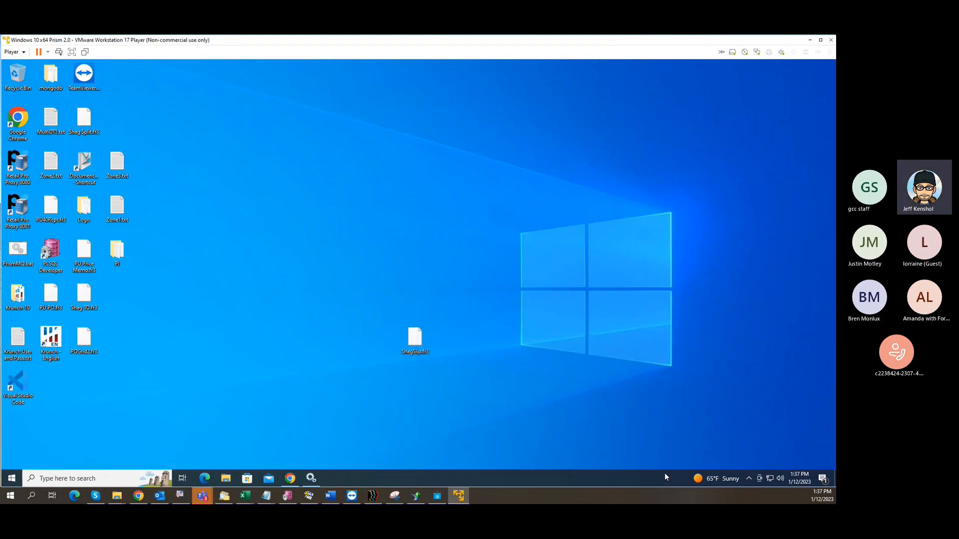
{"action": "left_click", "coordinate": [749, 479]}
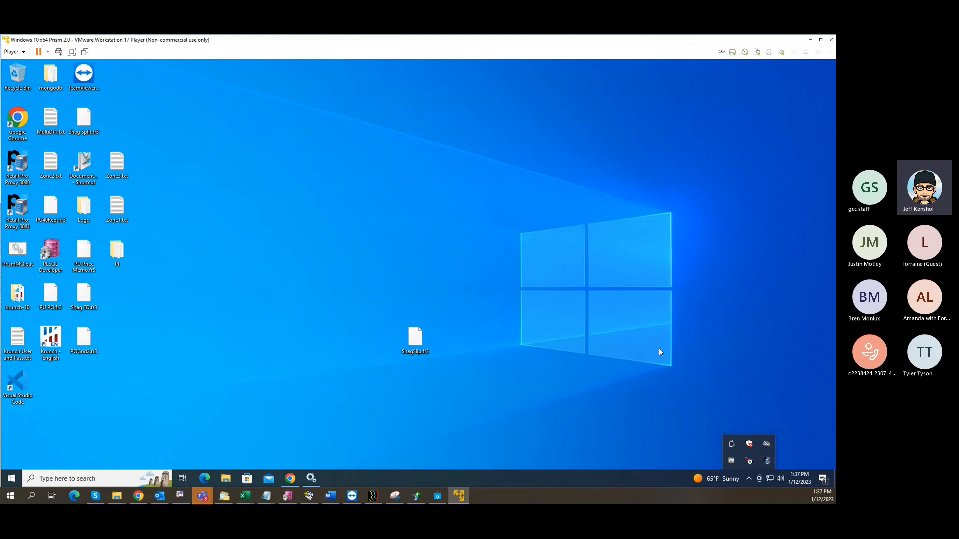
{"action": "right_click", "coordinate": [767, 461]}
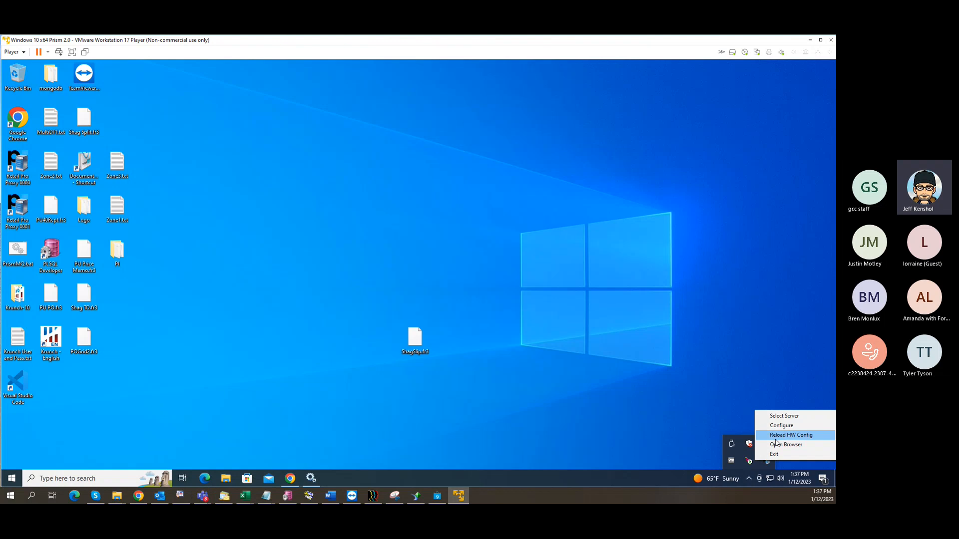
{"action": "left_click", "coordinate": [777, 444]}
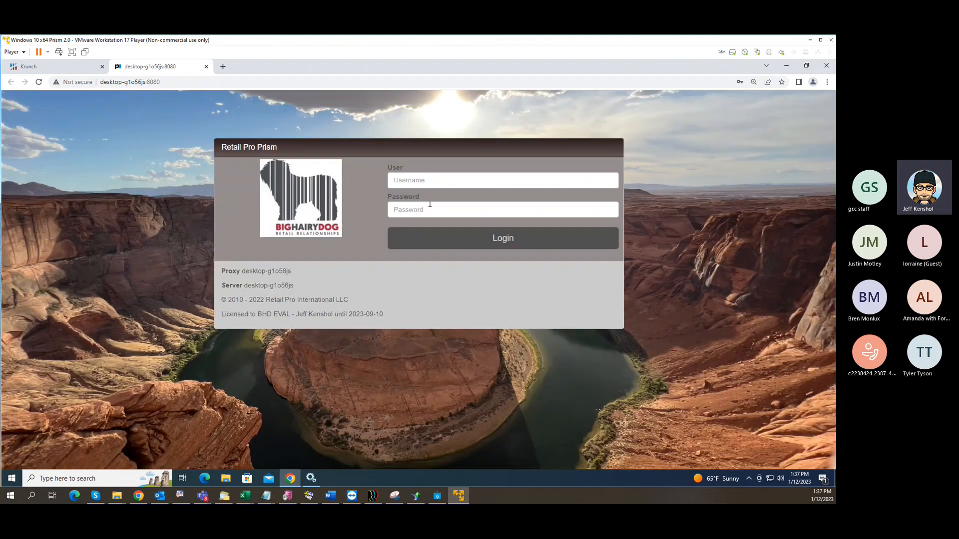
Log in to Retail Pro Prism as sysadmin, filling in the saved account password.
{"action": "left_click", "coordinate": [424, 181]}
{"action": "left_click", "coordinate": [476, 218]}
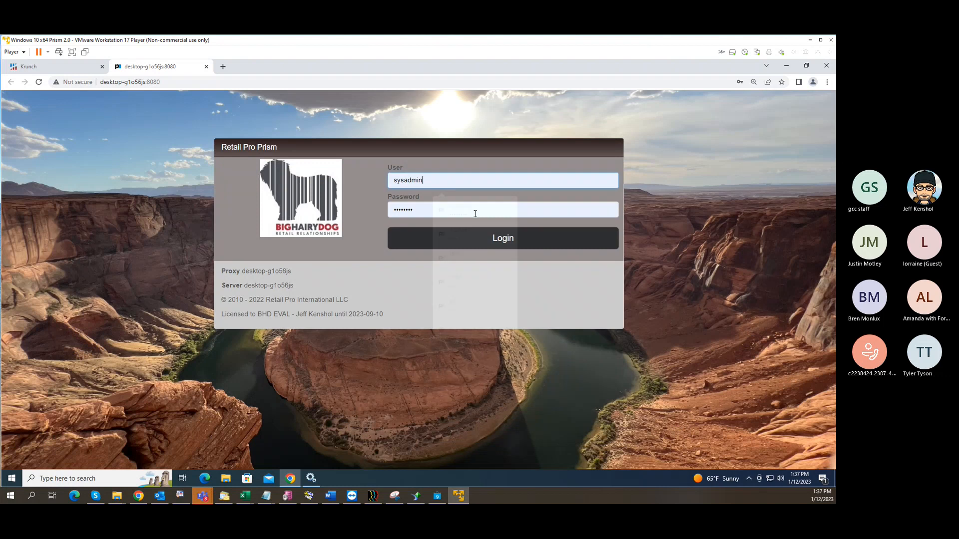
{"action": "left_click", "coordinate": [472, 240]}
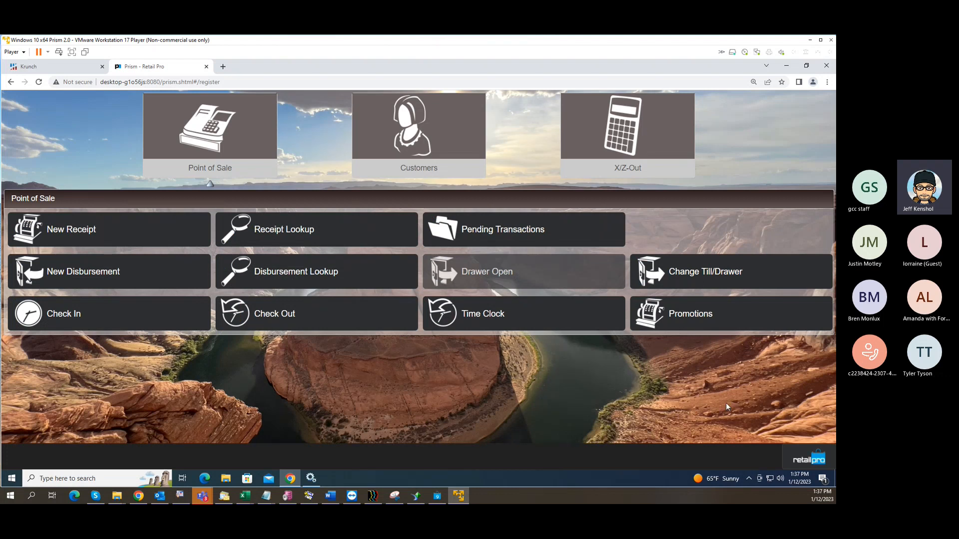
Switch to Store Operations and open the Inventory item lookup from the Merchandise area.
{"action": "left_click", "coordinate": [804, 461]}
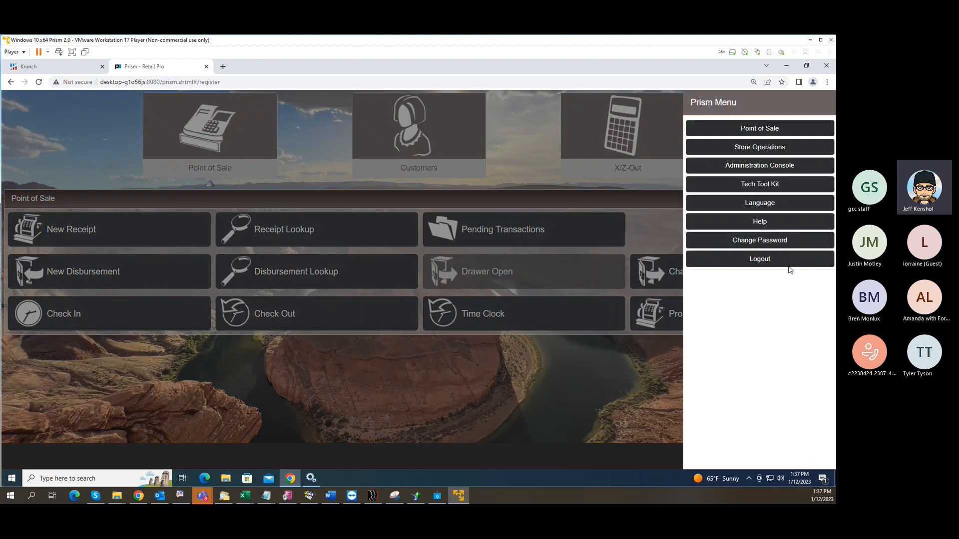
{"action": "left_click", "coordinate": [748, 146]}
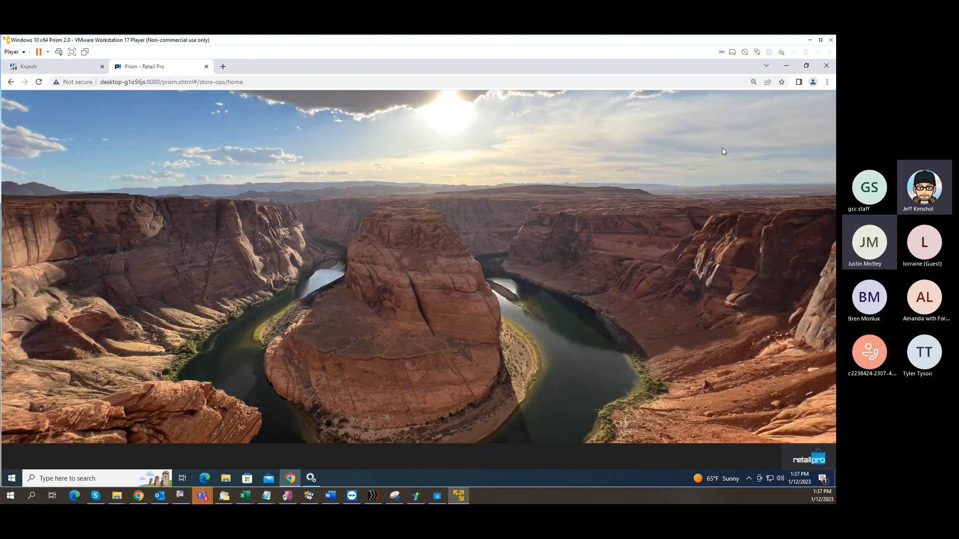
{"action": "left_click", "coordinate": [103, 124]}
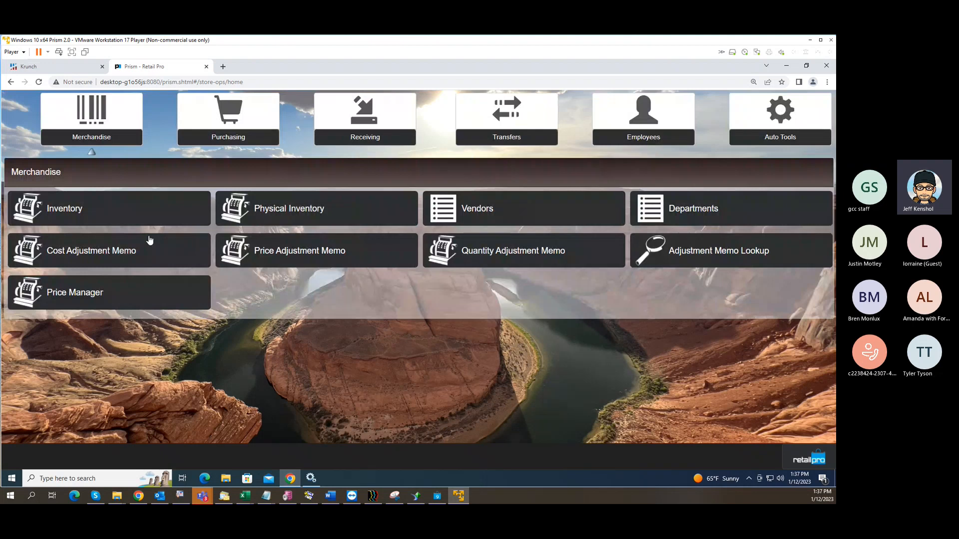
{"action": "left_click", "coordinate": [119, 217]}
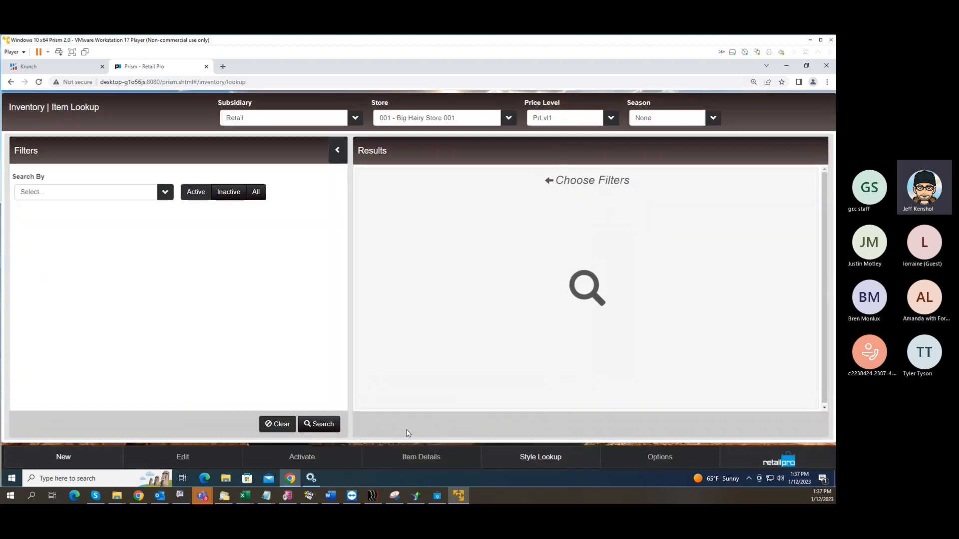
List all active styles in the style lookup and open the style details of Logo SS Woven Shirt WS3205.
{"action": "left_click", "coordinate": [531, 460]}
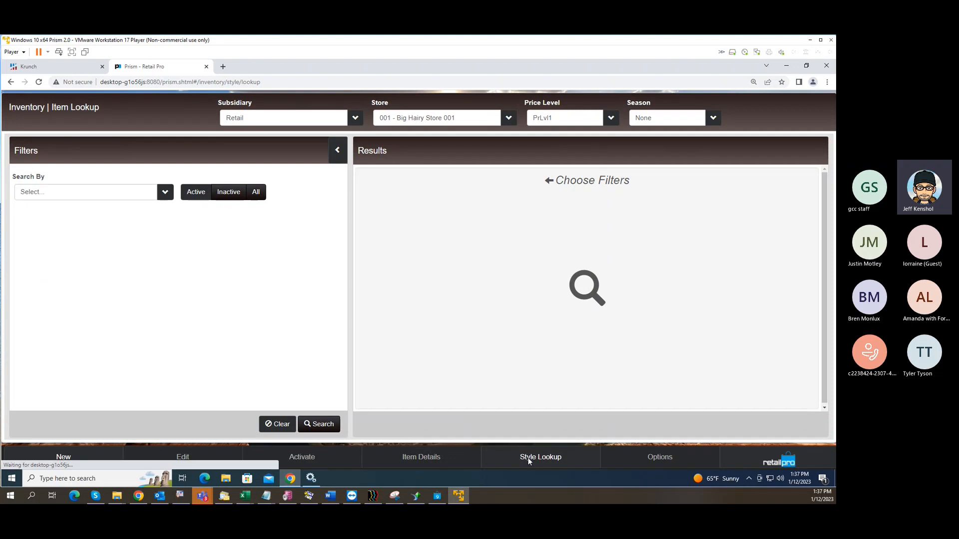
{"action": "left_click", "coordinate": [318, 424]}
{"action": "scroll", "coordinate": [386, 382], "scroll_direction": "down", "scroll_amount": 4}
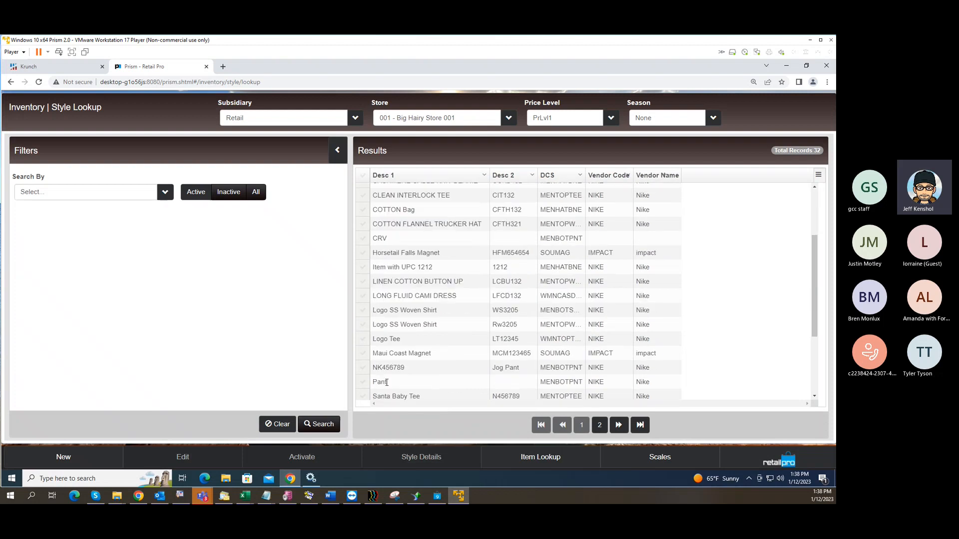
{"action": "left_click", "coordinate": [364, 311]}
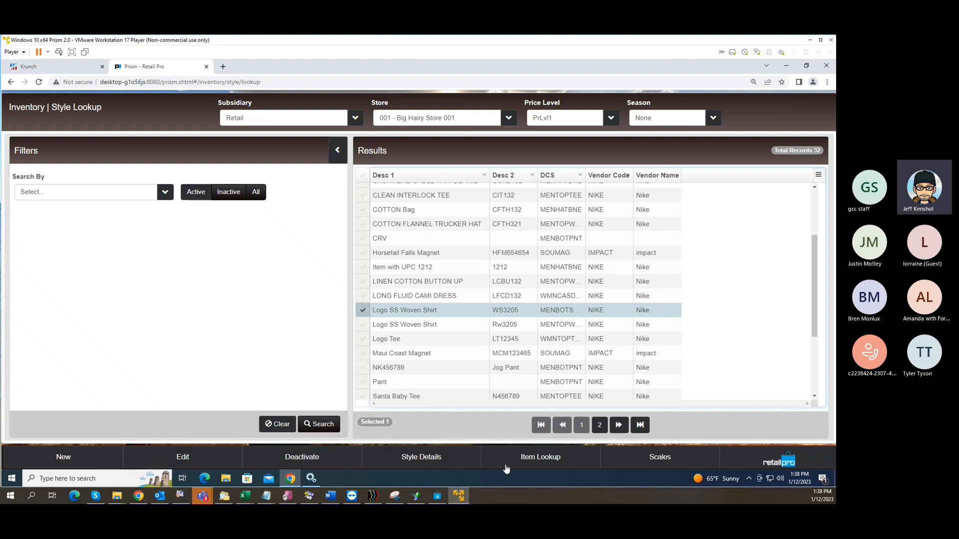
{"action": "left_click", "coordinate": [448, 464]}
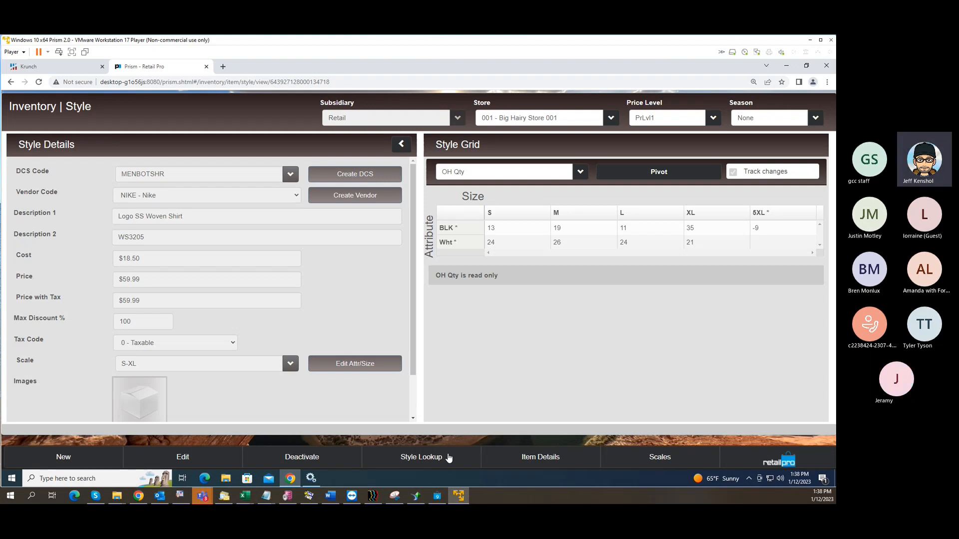
Examine which values the style grid can display, keeping the current selection, and return to the style details page.
{"action": "left_click", "coordinate": [579, 173]}
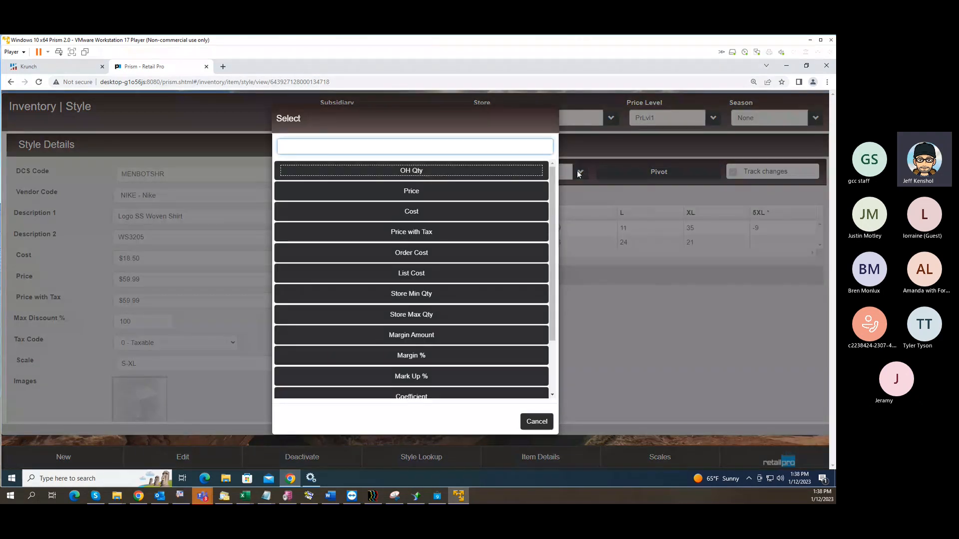
{"action": "left_click", "coordinate": [537, 422]}
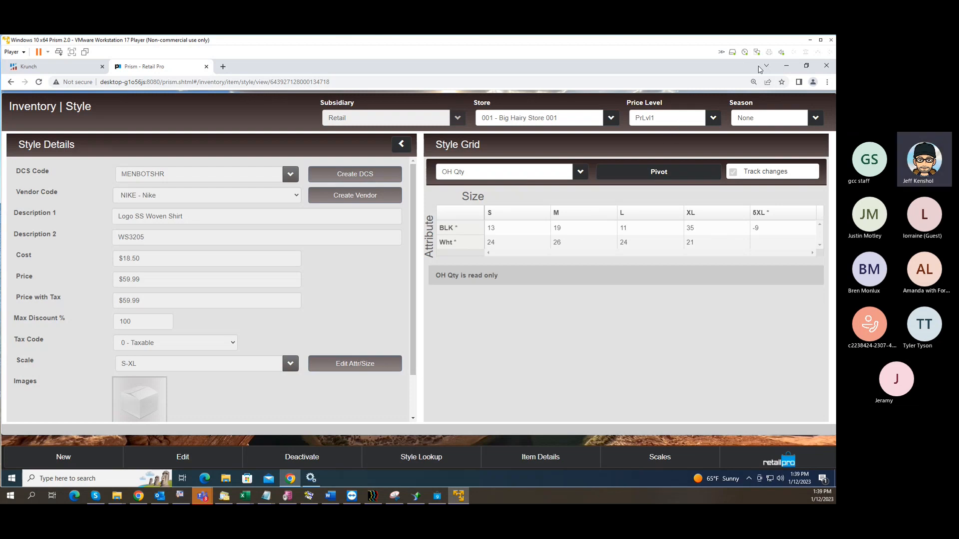
{"action": "left_click", "coordinate": [784, 67]}
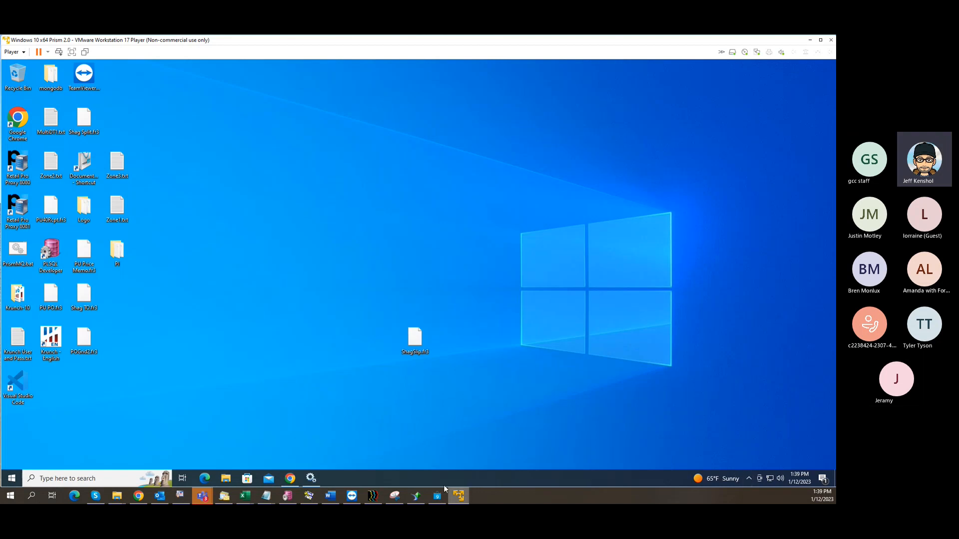
{"action": "left_click", "coordinate": [292, 479]}
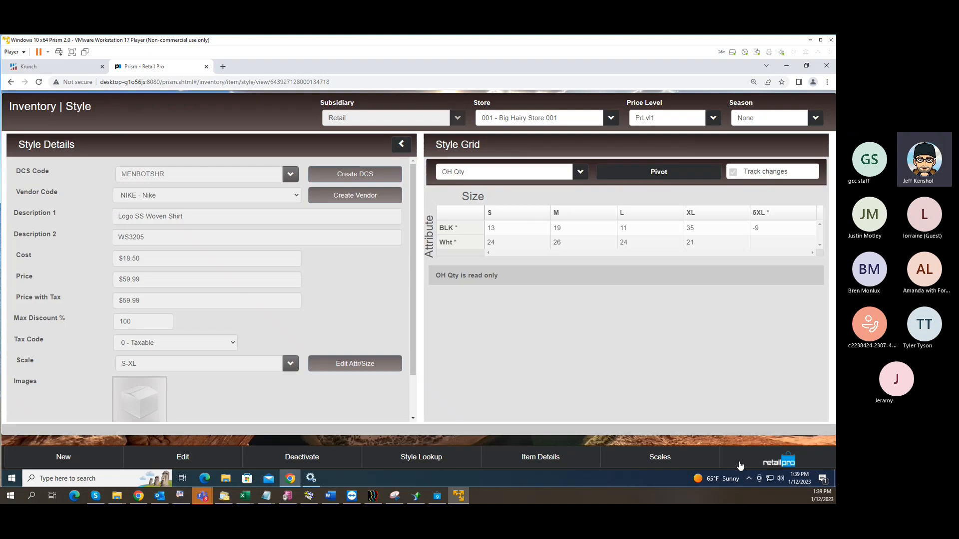
Leave the style details and start a new Point of Sale transaction.
{"action": "left_click", "coordinate": [758, 457]}
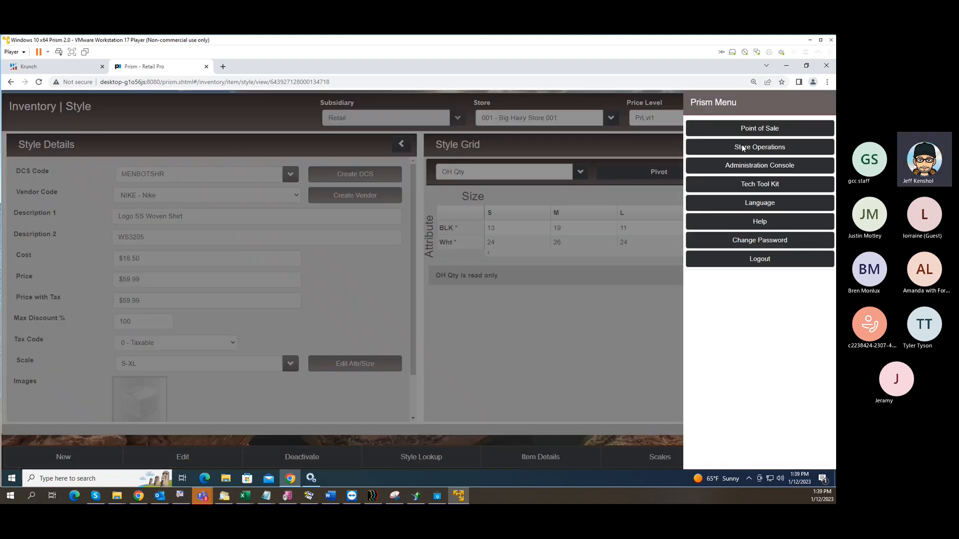
{"action": "left_click", "coordinate": [743, 149]}
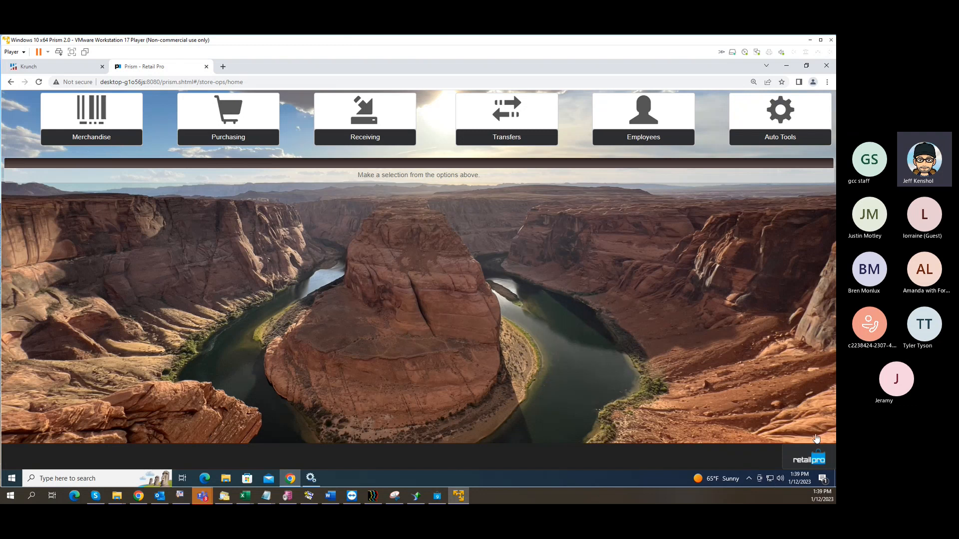
{"action": "left_click", "coordinate": [801, 462]}
{"action": "left_click", "coordinate": [759, 131]}
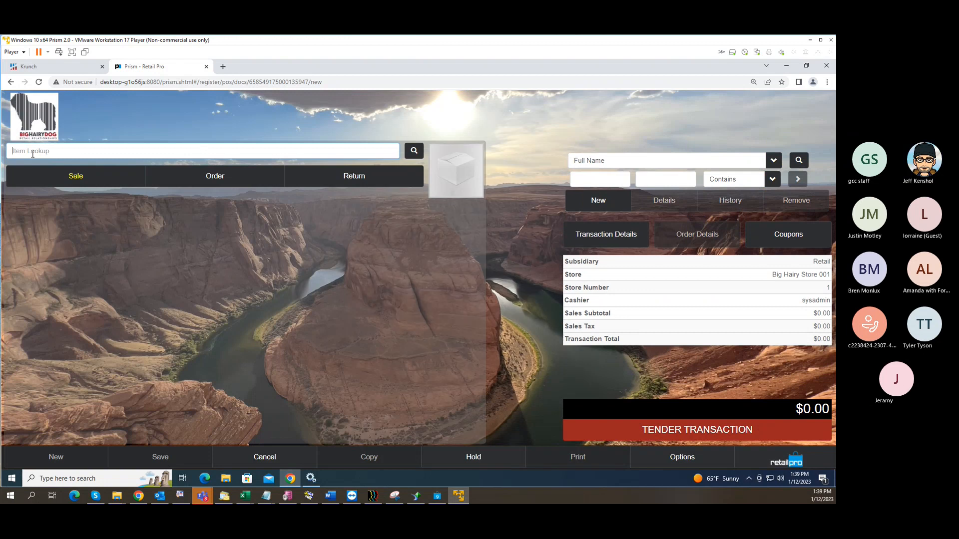
Look up items matching *as* and add BIRKENSTOCK ARIZONA SANDAL MEN to the sale, cancelling the customer search field selection.
{"action": "type", "text": "*as*"}
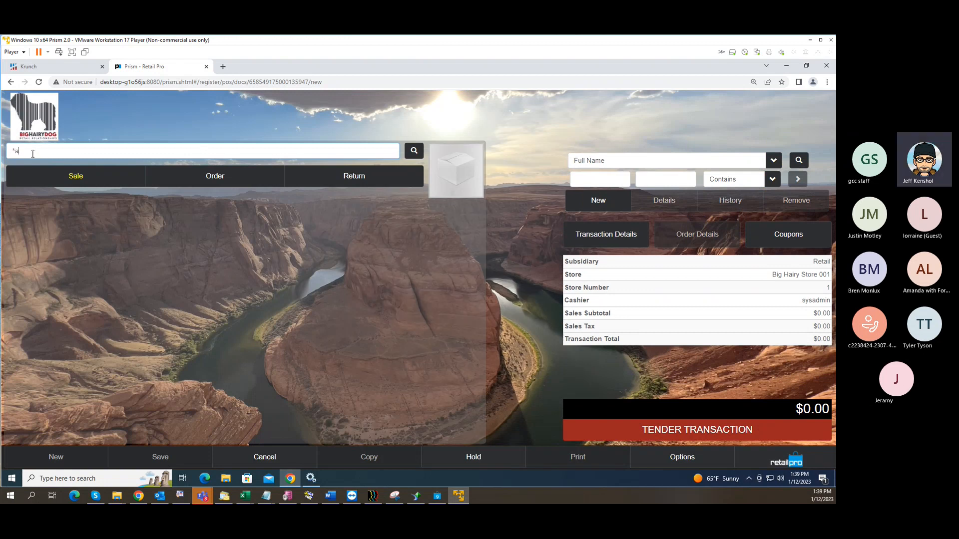
{"action": "key", "text": "Return"}
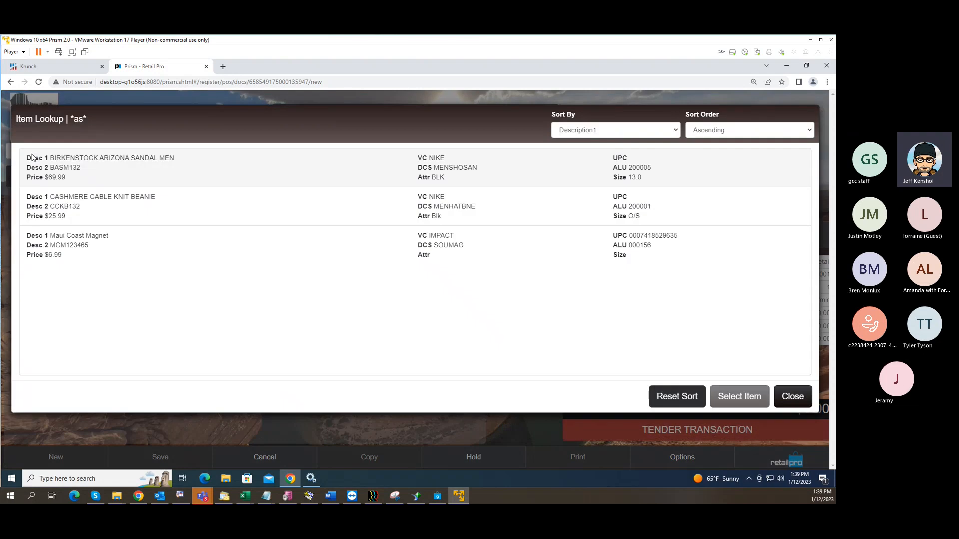
{"action": "left_click", "coordinate": [173, 183]}
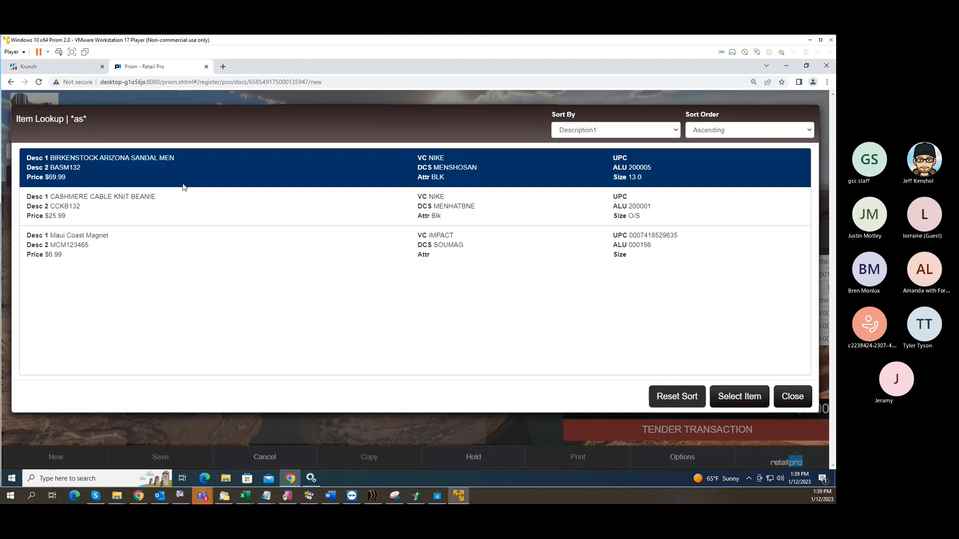
{"action": "left_click", "coordinate": [721, 396]}
{"action": "left_click", "coordinate": [539, 371]}
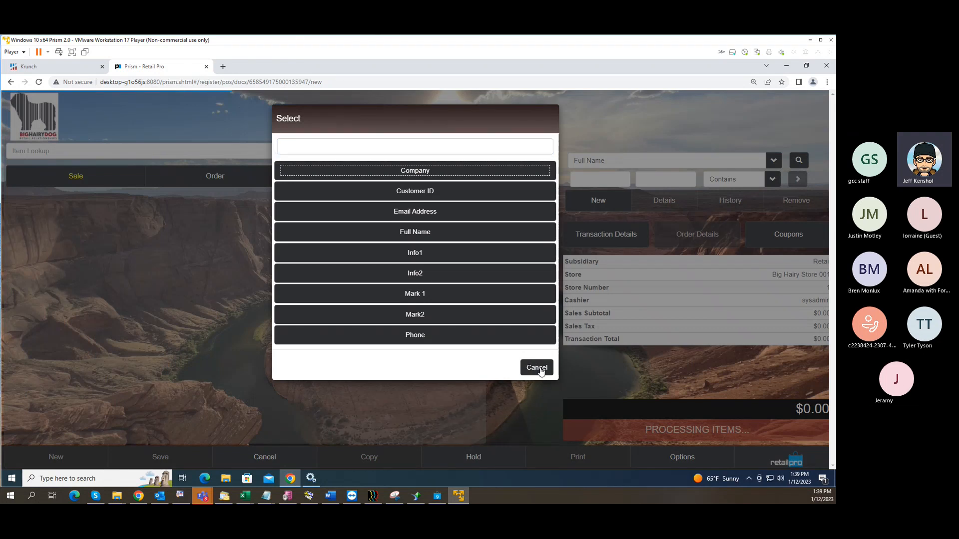
{"action": "left_click", "coordinate": [538, 371]}
{"action": "left_click", "coordinate": [536, 368]}
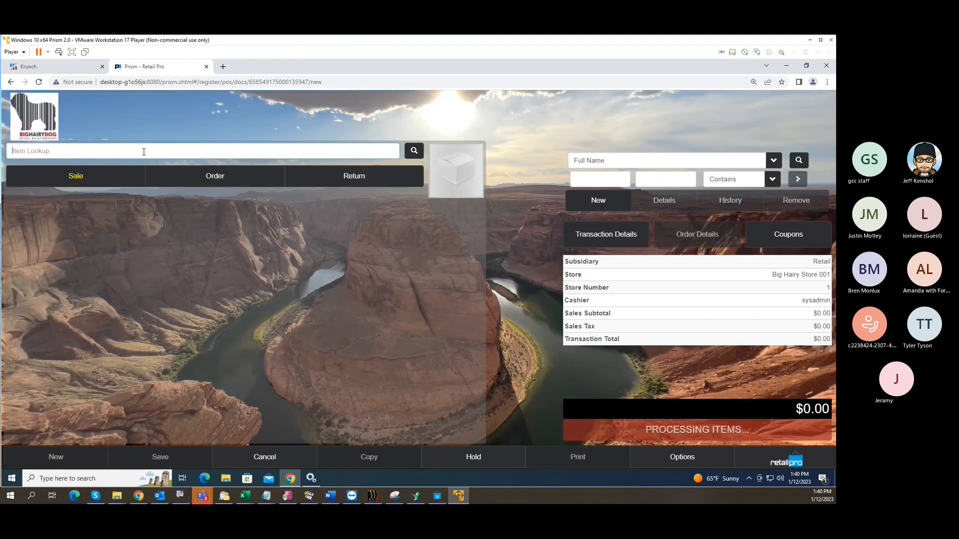
{"action": "type", "text": "*as"}
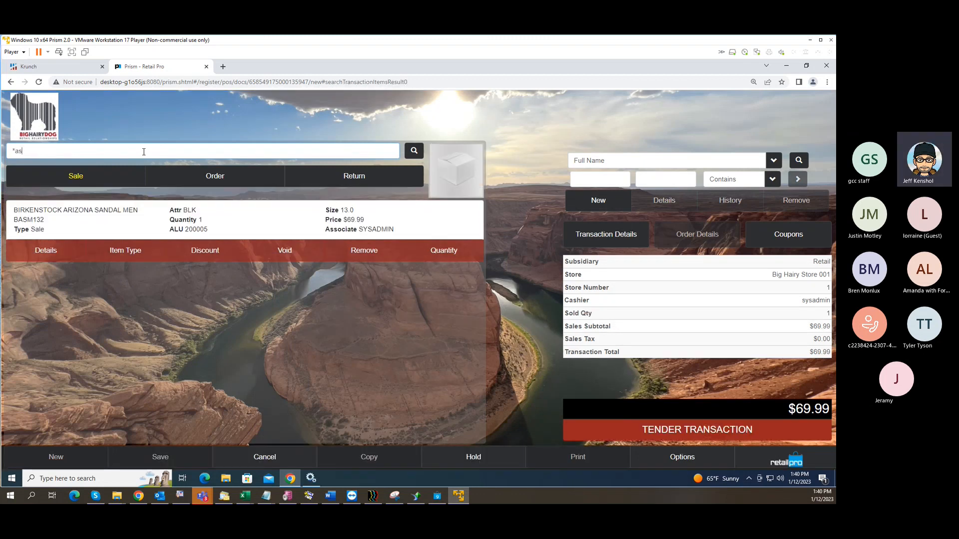
{"action": "key", "text": "BackSpace"}
{"action": "key", "text": "BackSpace"}
{"action": "key", "text": "BackSpace"}
Inspect the transaction page's source elements in the browser's developer tools and close the tools.
{"action": "right_click", "coordinate": [505, 214]}
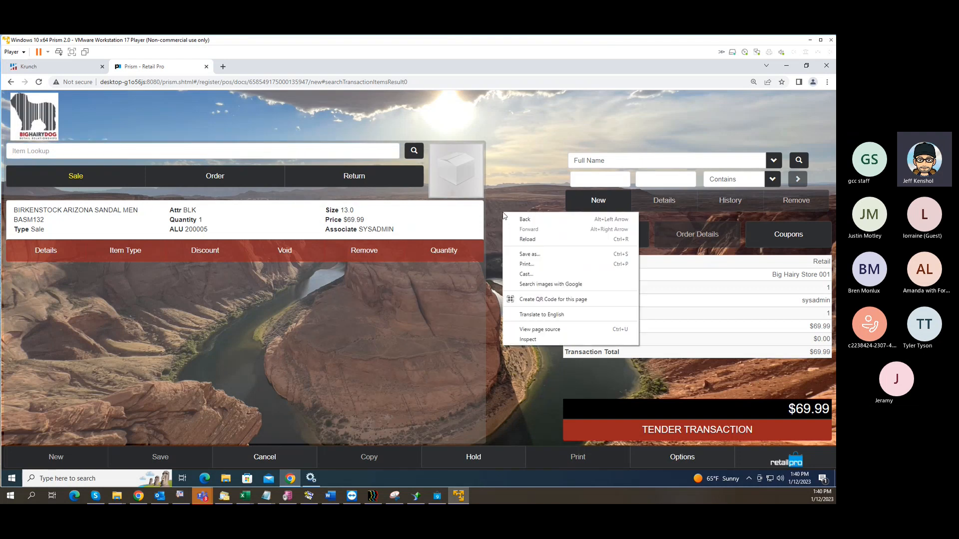
{"action": "left_click", "coordinate": [544, 341]}
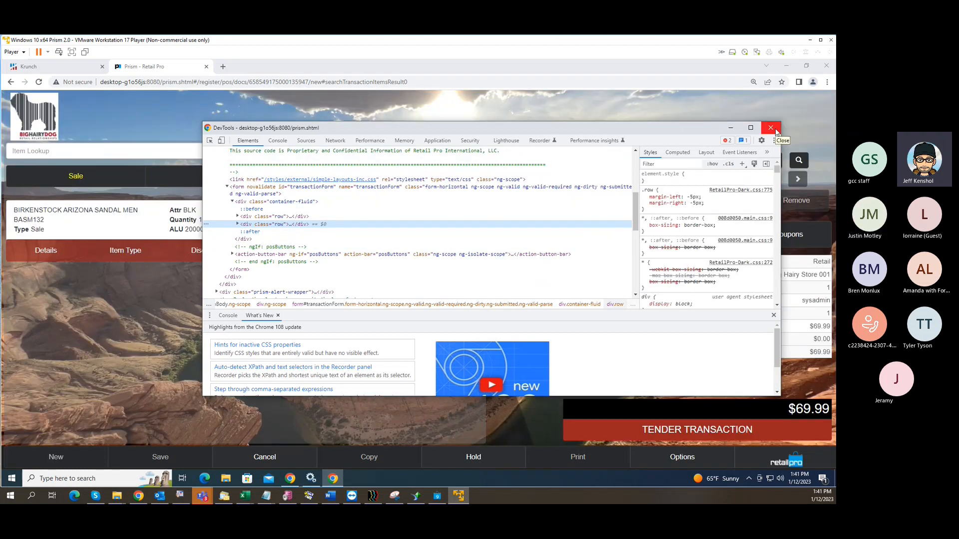
{"action": "scroll", "coordinate": [358, 250], "scroll_direction": "up", "scroll_amount": 2}
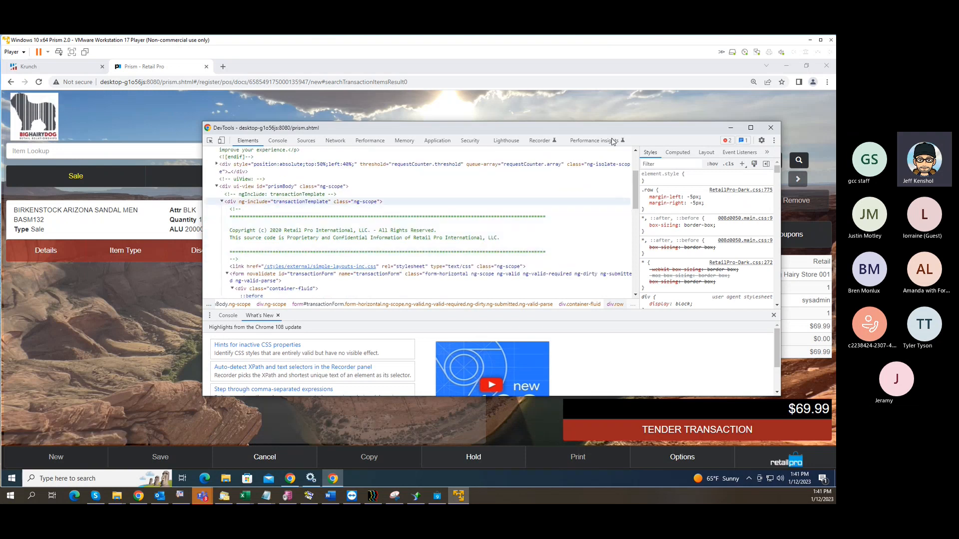
{"action": "left_click", "coordinate": [770, 130]}
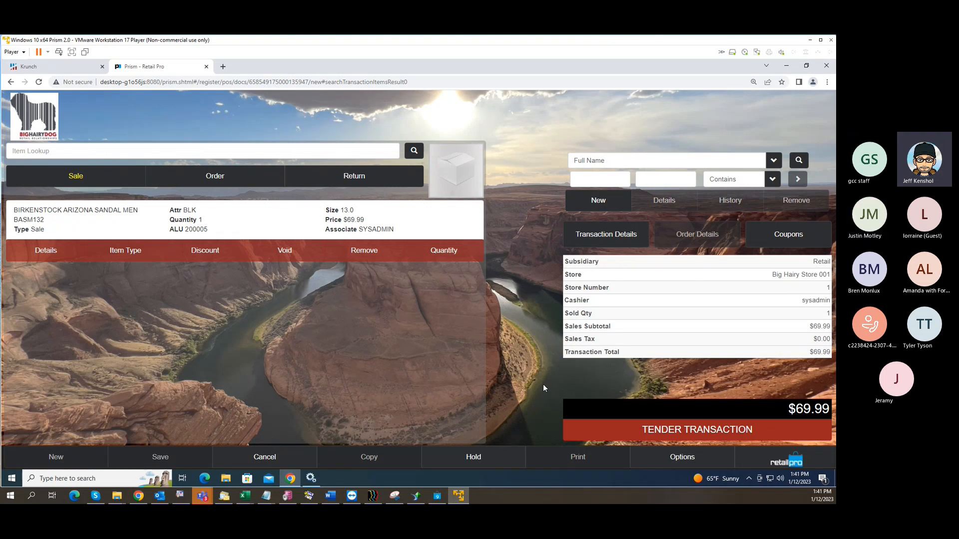
Switch to Store Operations, discarding the open sales transaction.
{"action": "left_click", "coordinate": [790, 467]}
{"action": "left_click", "coordinate": [760, 147]}
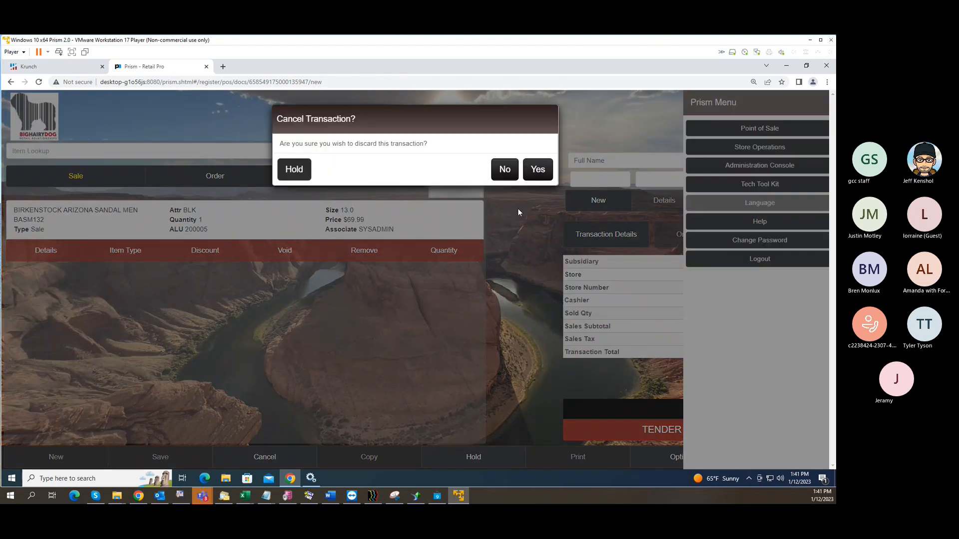
{"action": "left_click", "coordinate": [533, 170]}
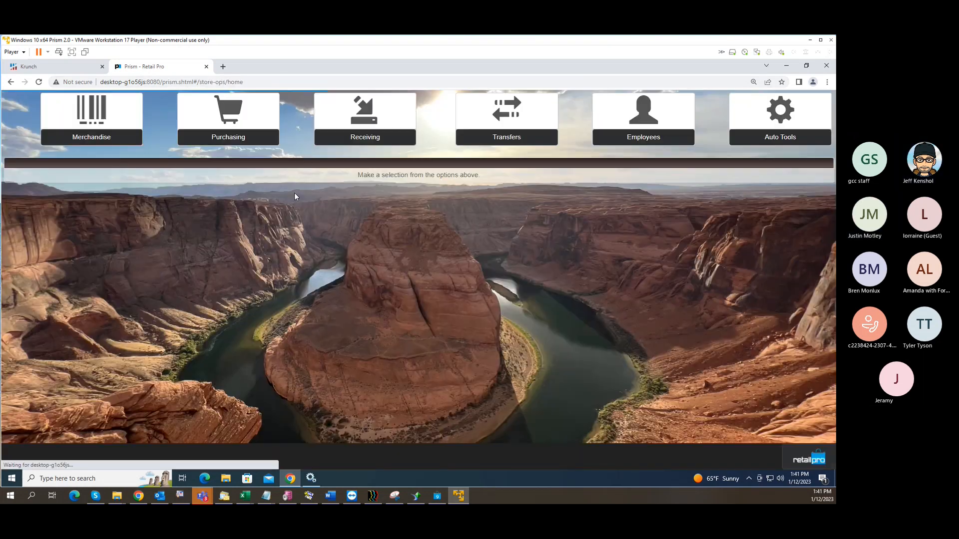
Open Inventory from the Merchandise area and switch from item lookup to style lookup.
{"action": "left_click", "coordinate": [104, 139]}
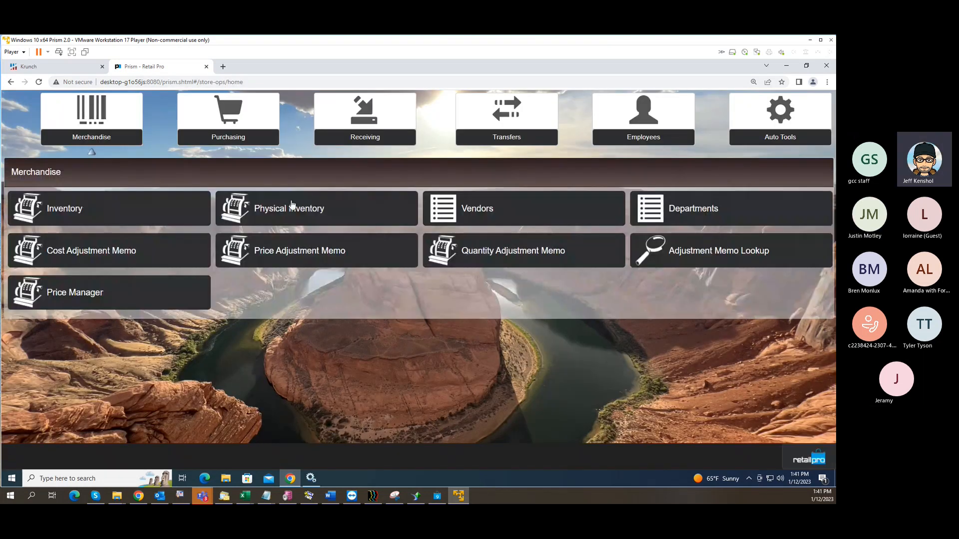
{"action": "left_click", "coordinate": [120, 213]}
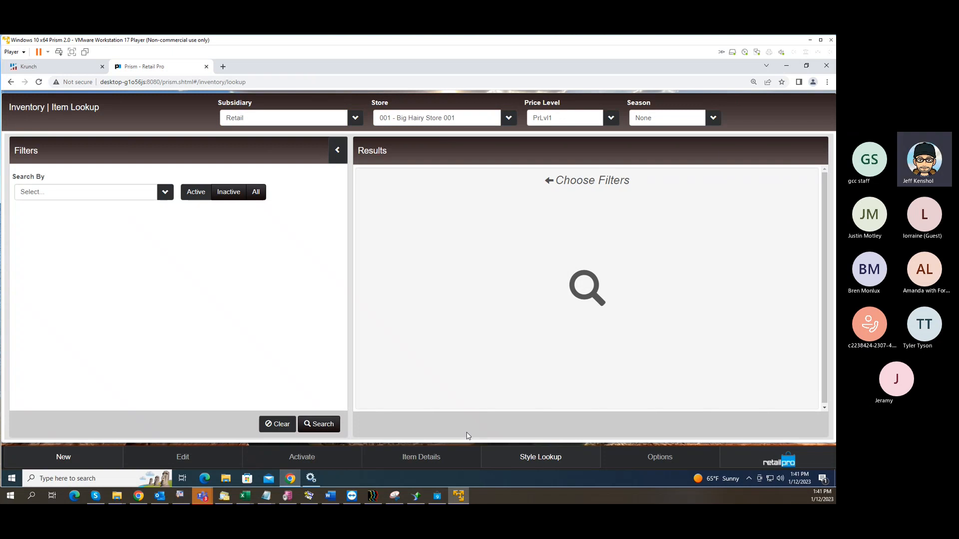
{"action": "left_click", "coordinate": [536, 459]}
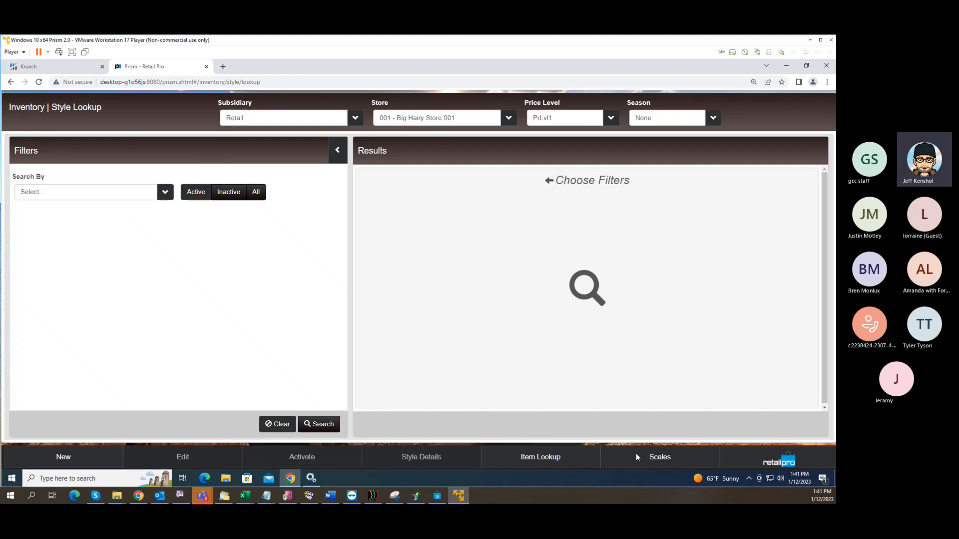
Examine the S-2XL scale and the new scale form, closing both without adding a scale.
{"action": "left_click", "coordinate": [655, 459]}
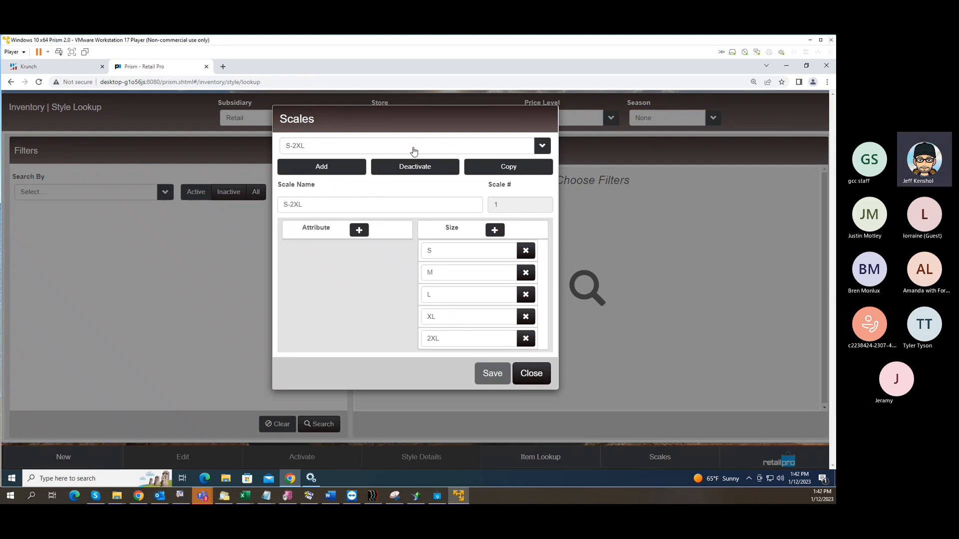
{"action": "left_click", "coordinate": [332, 166]}
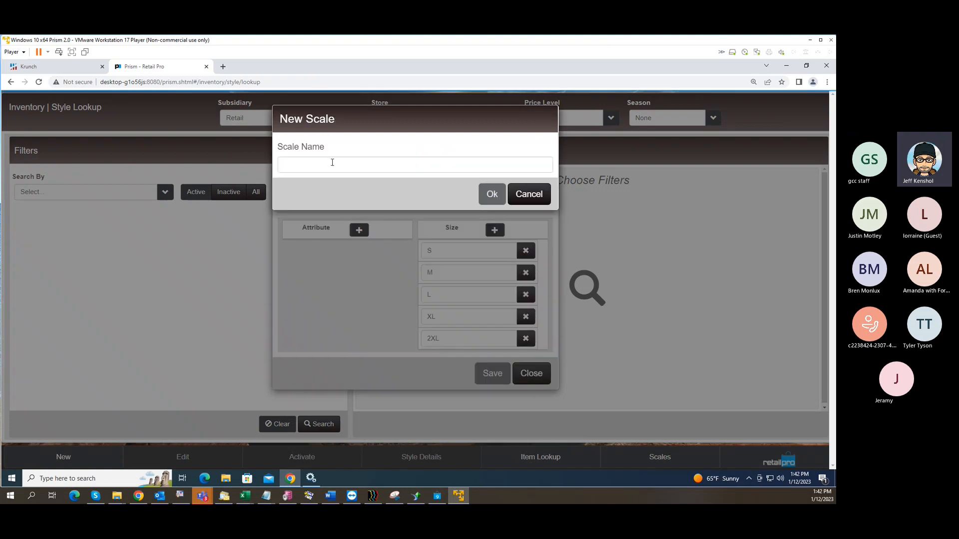
{"action": "left_click", "coordinate": [537, 193]}
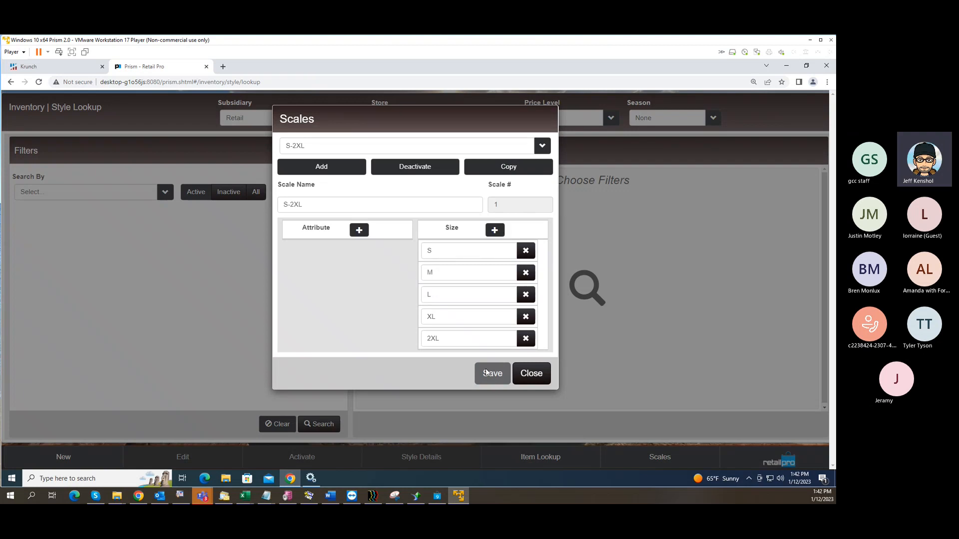
{"action": "left_click", "coordinate": [533, 378]}
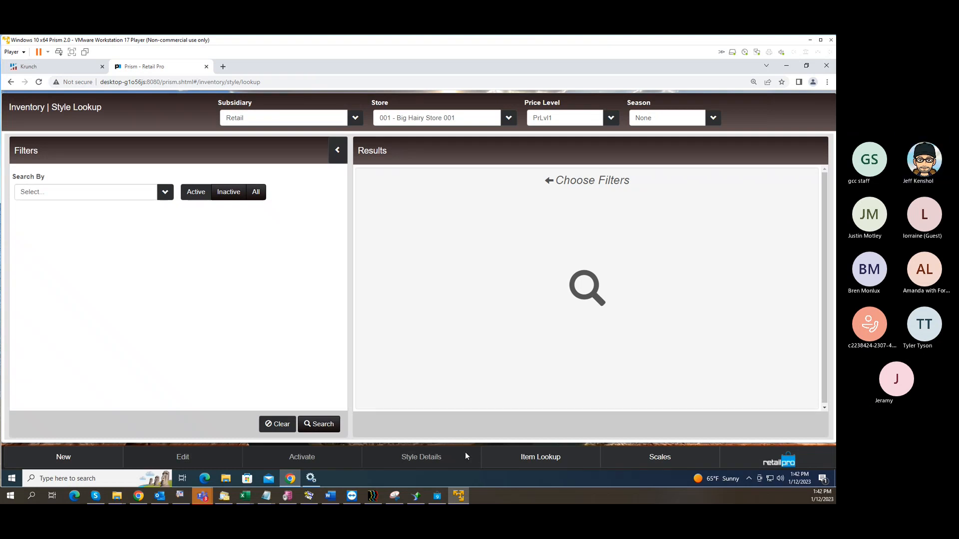
Start a new style with DCS code MENBOTSHR and vendor NIKE - Nike.
{"action": "left_click", "coordinate": [77, 457]}
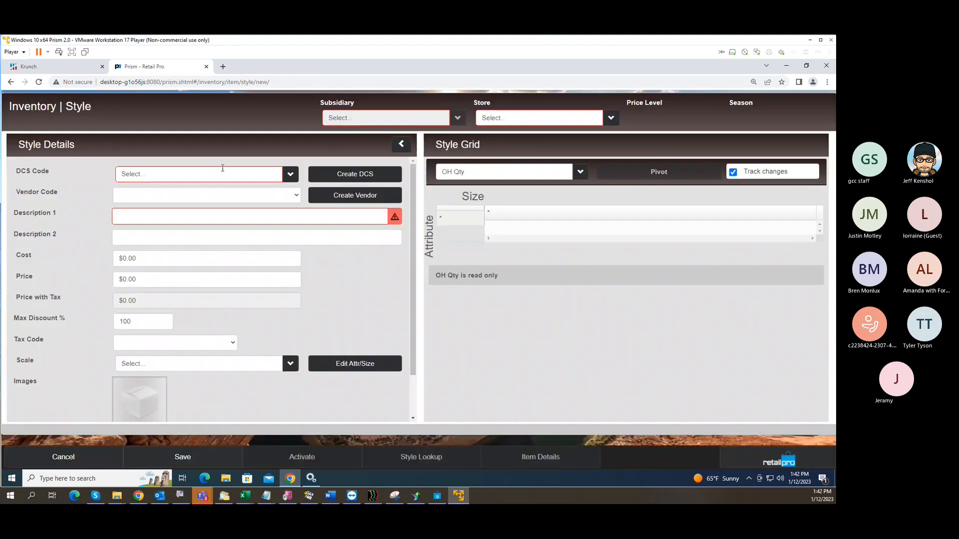
{"action": "left_click", "coordinate": [245, 176]}
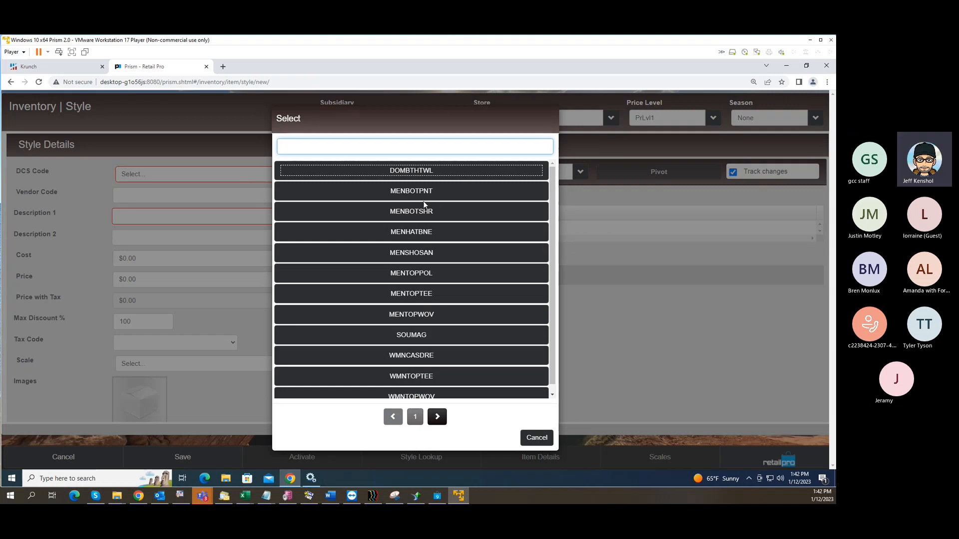
{"action": "left_click", "coordinate": [418, 212]}
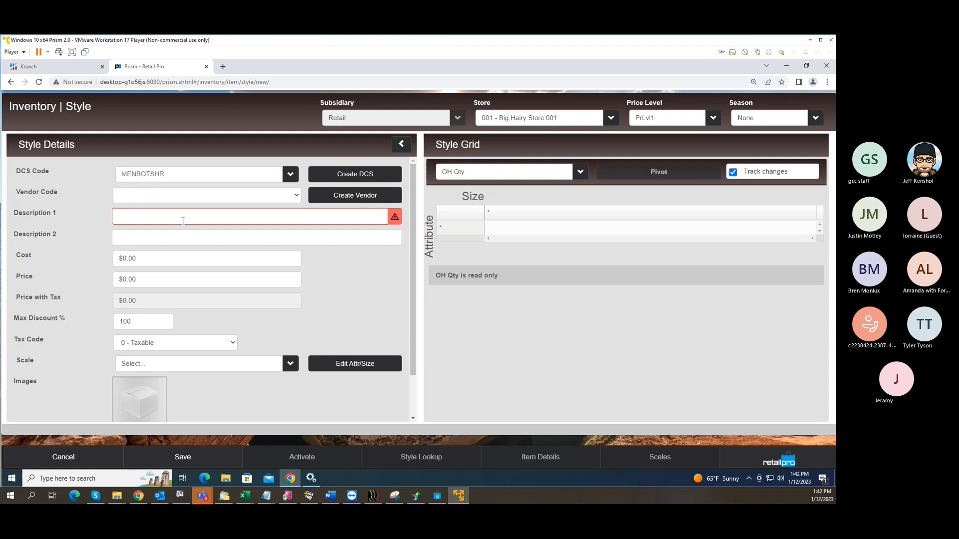
{"action": "left_click", "coordinate": [153, 195]}
{"action": "left_click", "coordinate": [143, 224]}
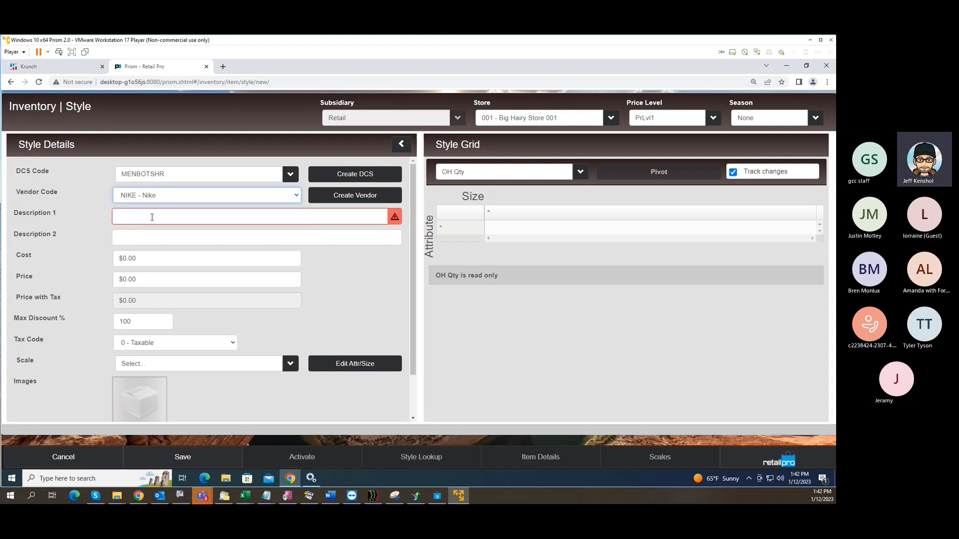
Enter Logo Polo Shirt as the style's Description 1 and JK123456 as its Description 2.
{"action": "left_click", "coordinate": [153, 218]}
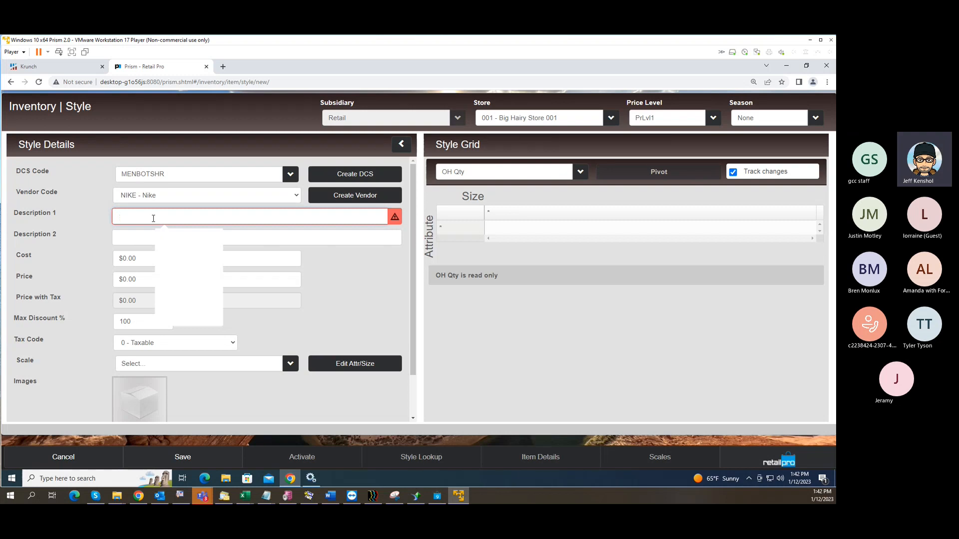
{"action": "type", "text": "Log"}
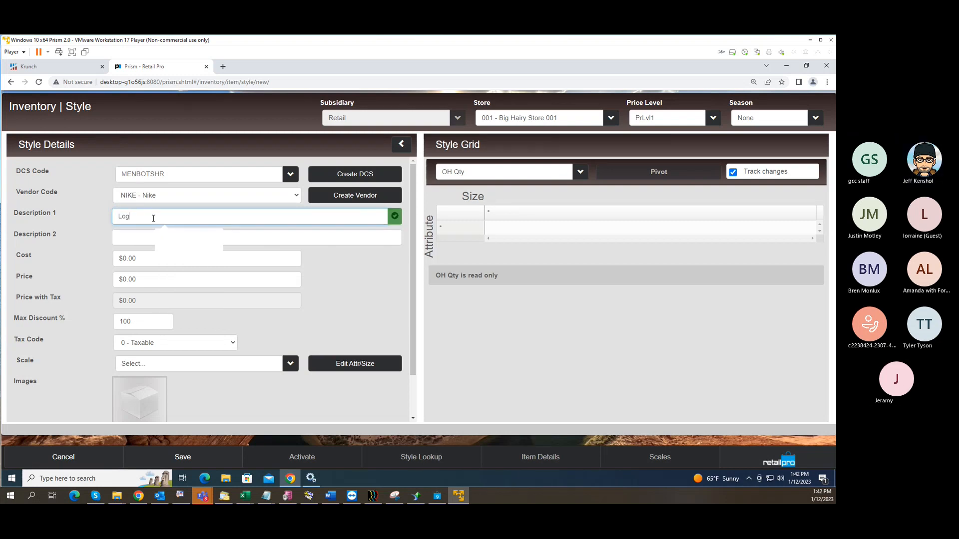
{"action": "type", "text": "o Polo Shirt"}
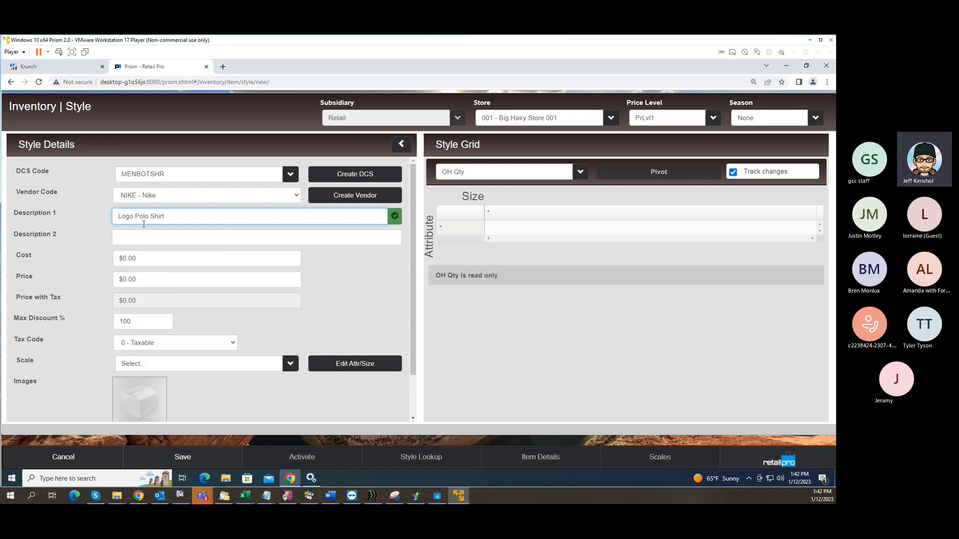
{"action": "left_click", "coordinate": [144, 241]}
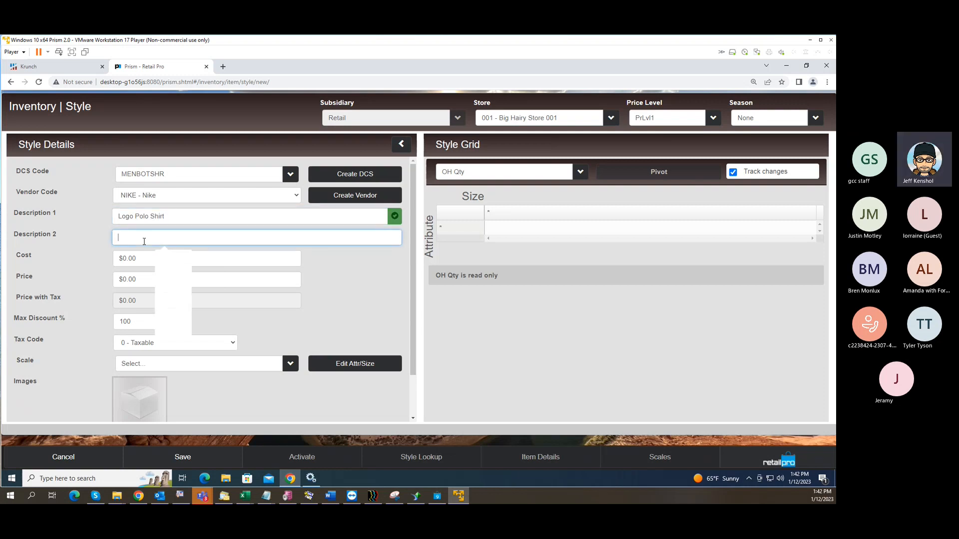
{"action": "type", "text": "JK123456"}
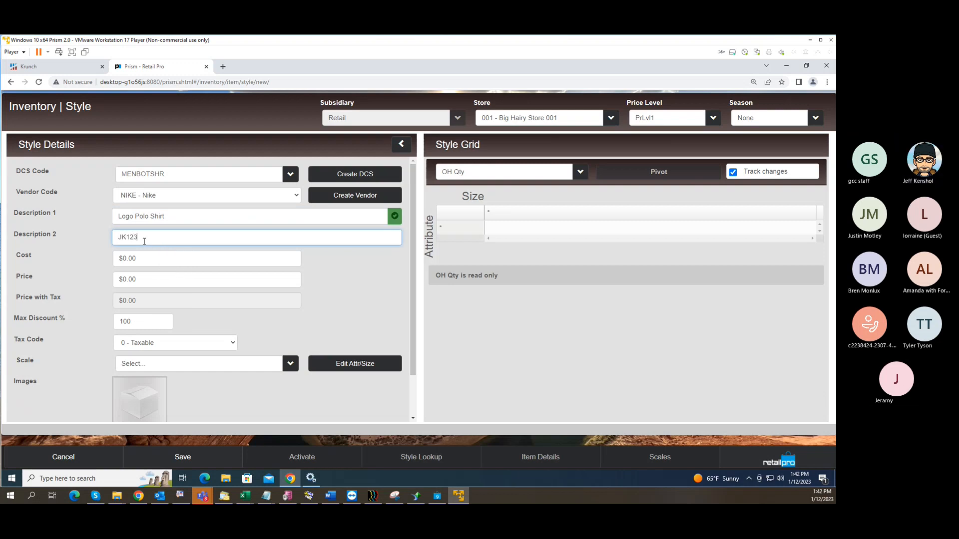
Set the Logo Polo Shirt style's cost to $12.50 and its price to $32.99.
{"action": "left_click", "coordinate": [150, 258]}
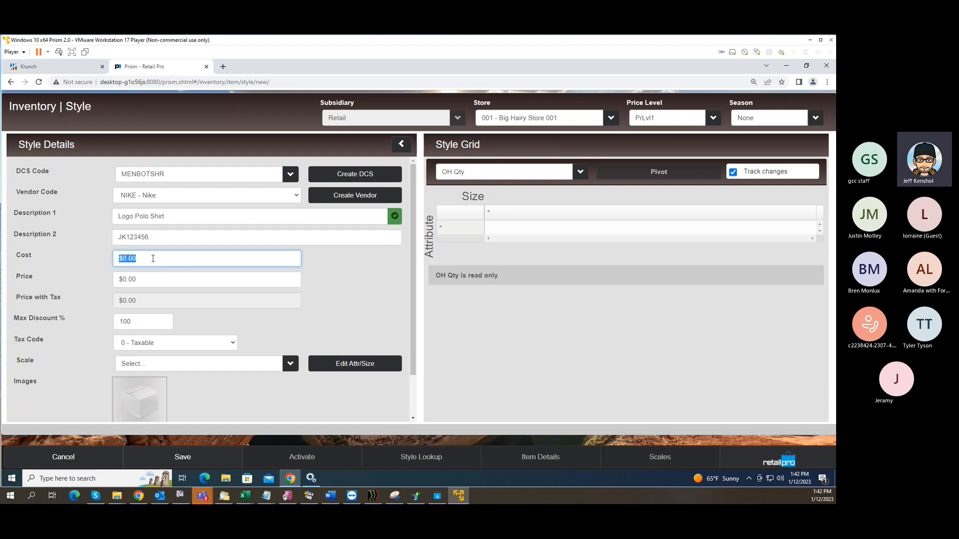
{"action": "type", "text": "12.50"}
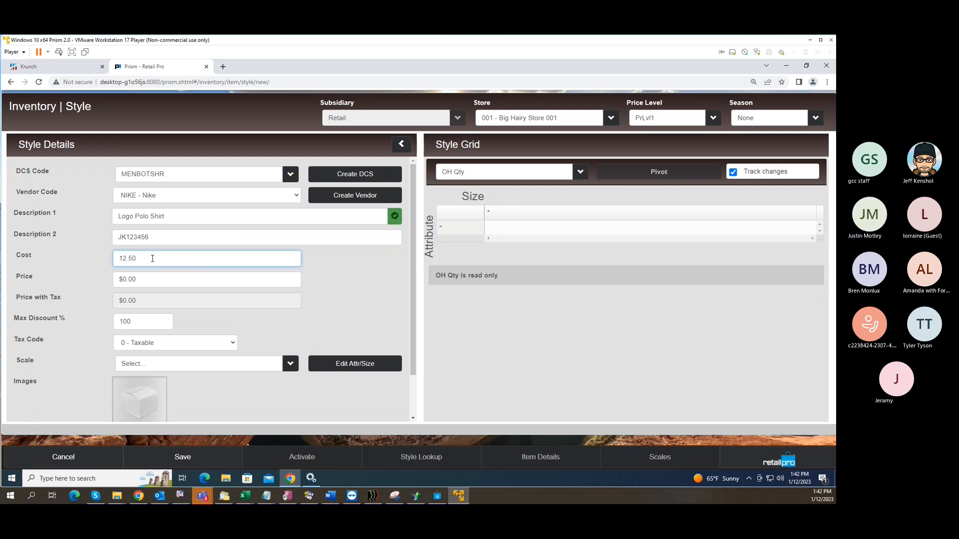
{"action": "key", "text": "Tab"}
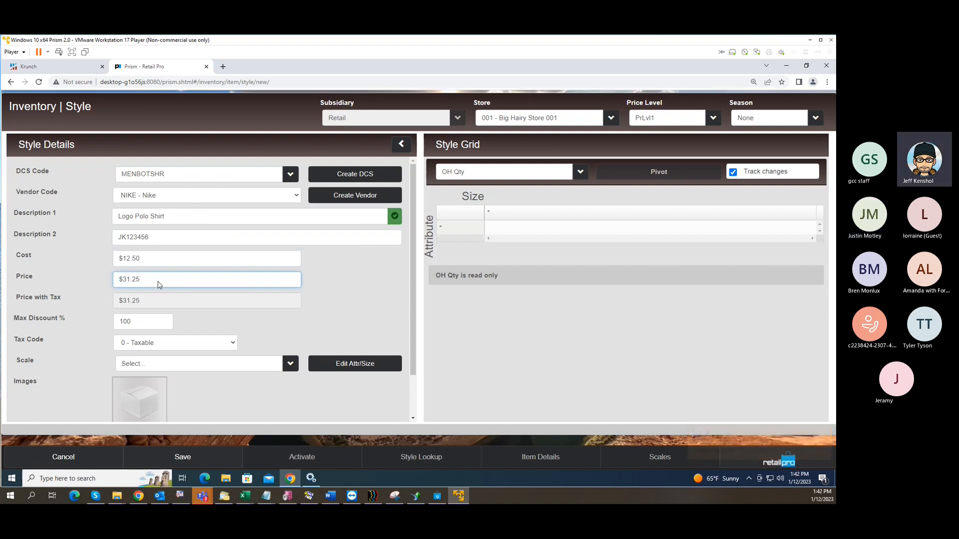
{"action": "triple_click", "coordinate": [151, 280]}
{"action": "type", "text": "32.99"}
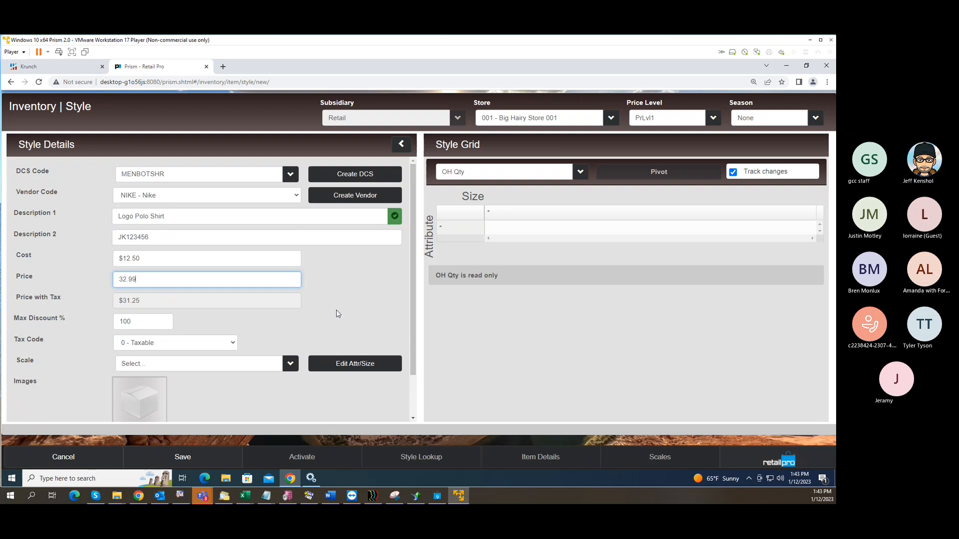
{"action": "key", "text": "Tab"}
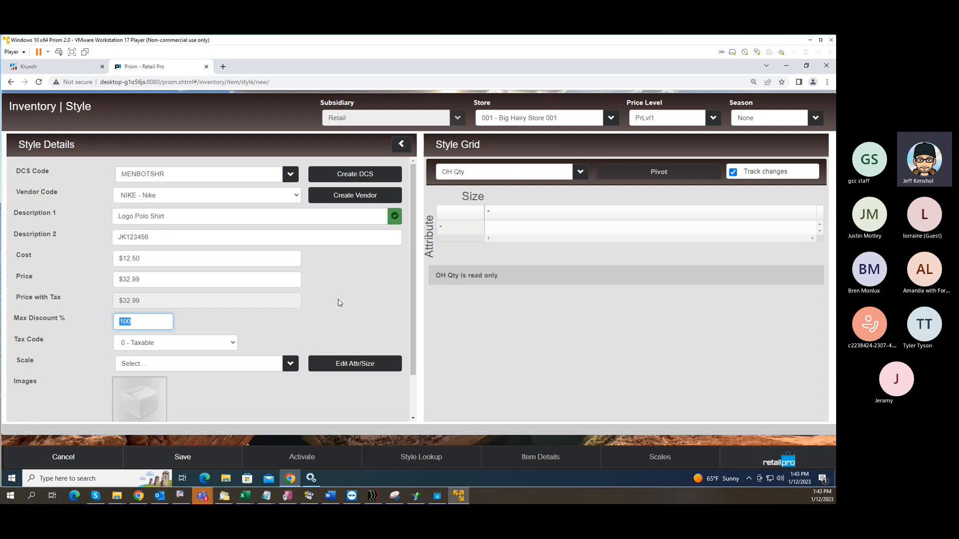
Apply the S-2XL scale to the style and define BLK and WHT as its attributes.
{"action": "left_click", "coordinate": [167, 368]}
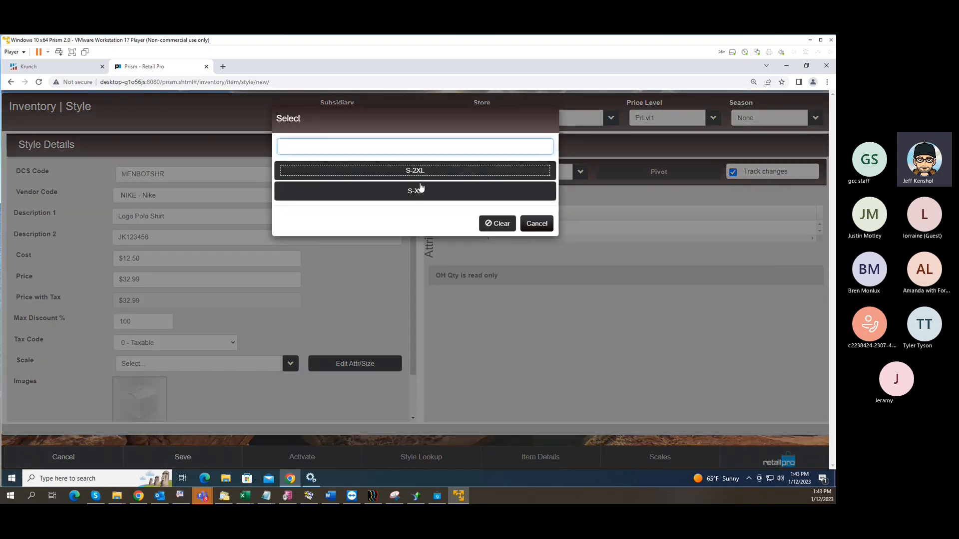
{"action": "left_click", "coordinate": [423, 175]}
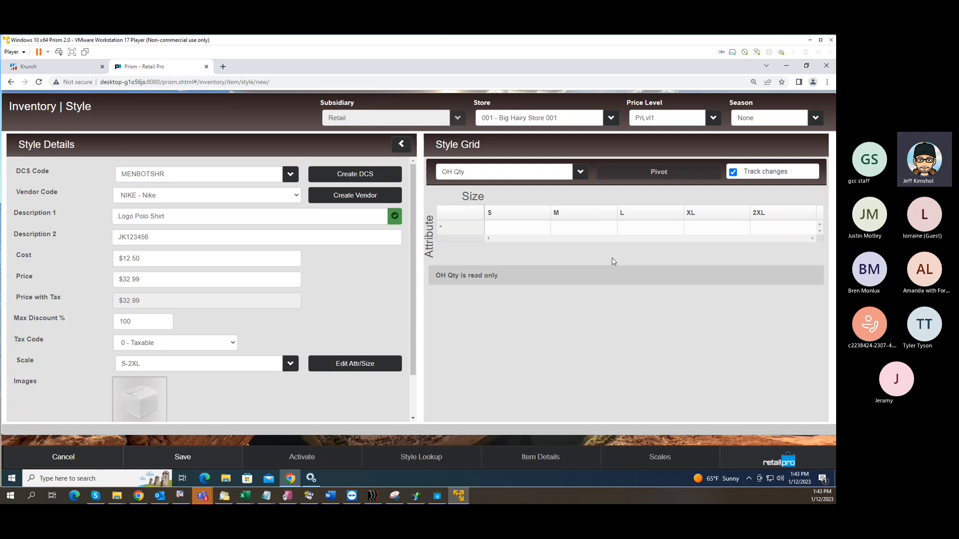
{"action": "left_click", "coordinate": [355, 369]}
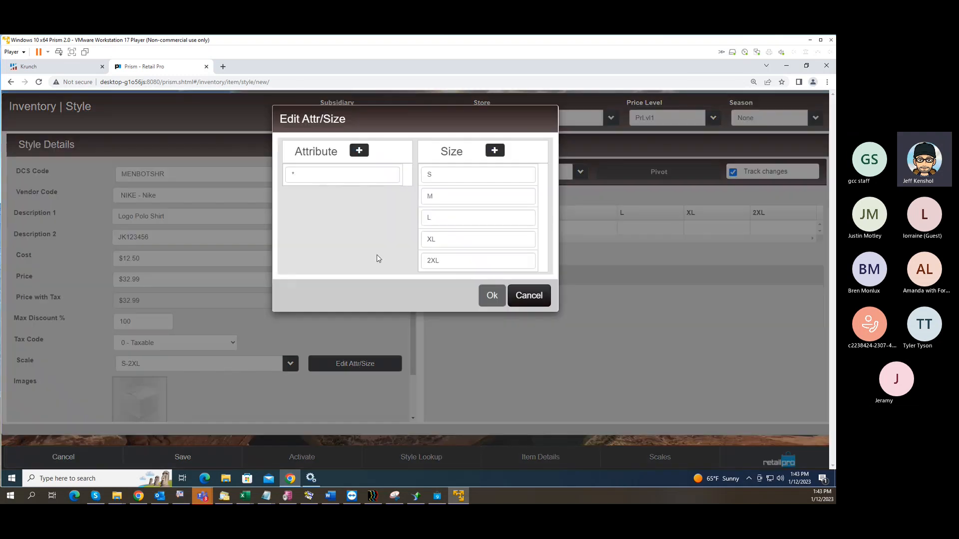
{"action": "left_click", "coordinate": [339, 176]}
{"action": "left_click_drag", "start_coordinate": [339, 179], "coordinate": [263, 181]}
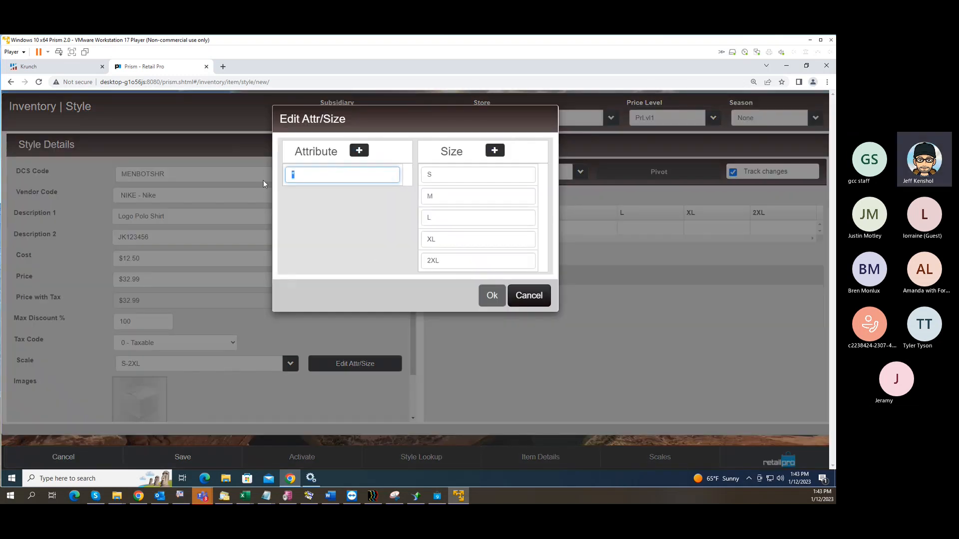
{"action": "type", "text": "BLK"}
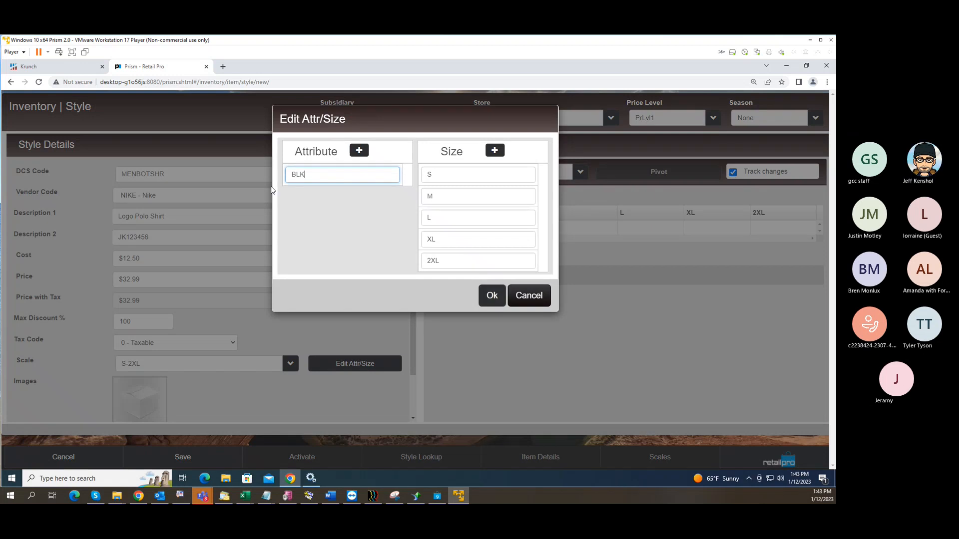
{"action": "left_click", "coordinate": [359, 151]}
{"action": "type", "text": "WH"}
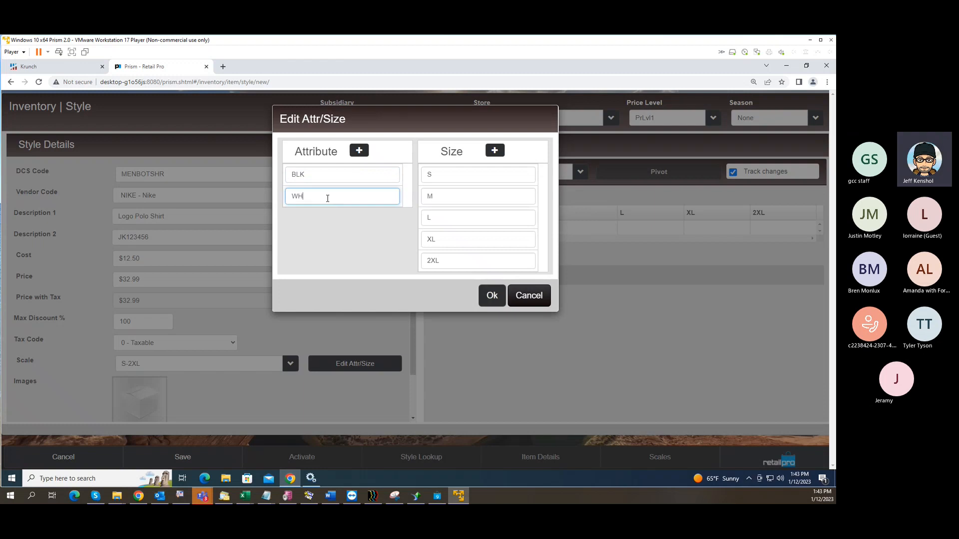
{"action": "type", "text": "T"}
{"action": "left_click", "coordinate": [490, 295]}
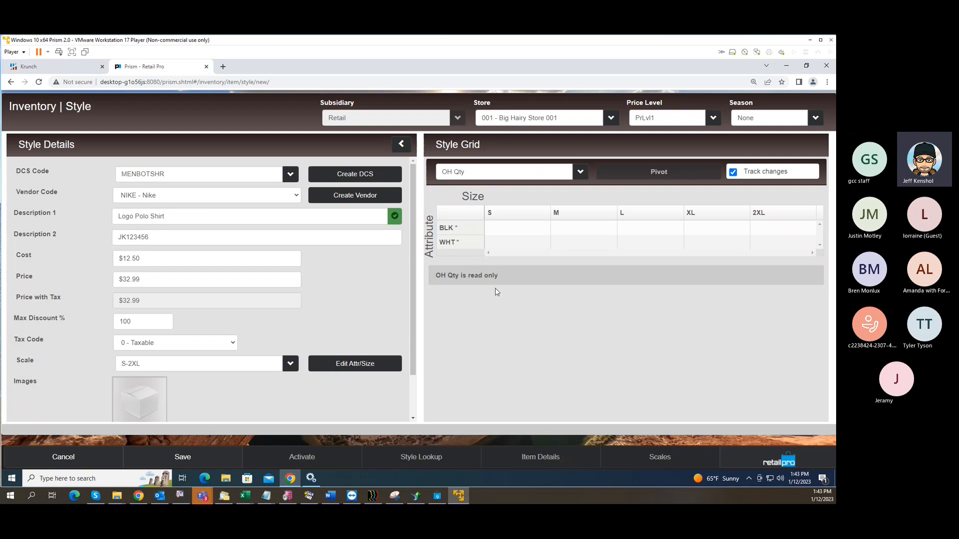
Check whether the BLK and WHT size cells in the style grid can be edited and which grid fields are selectable.
{"action": "left_click", "coordinate": [520, 231]}
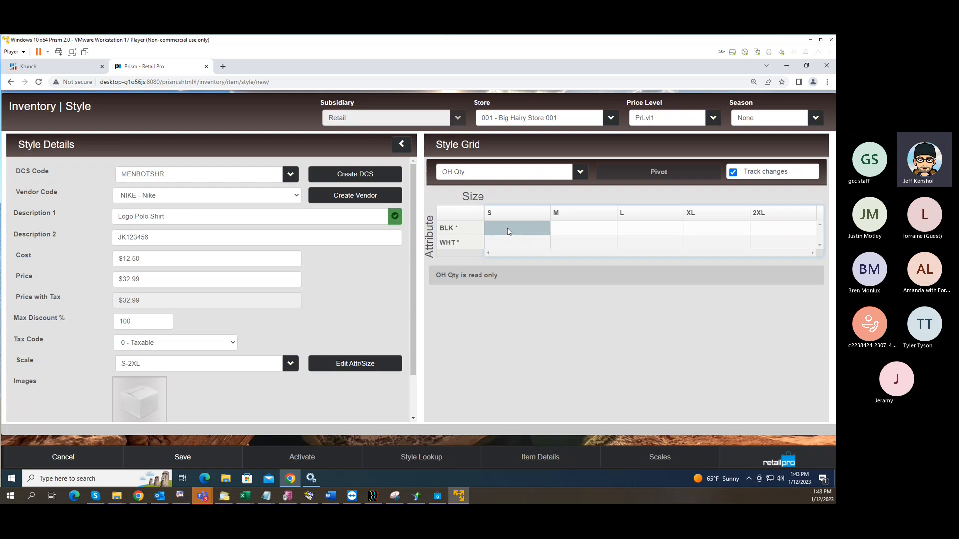
{"action": "scroll", "coordinate": [142, 315], "scroll_direction": "down", "scroll_amount": 2}
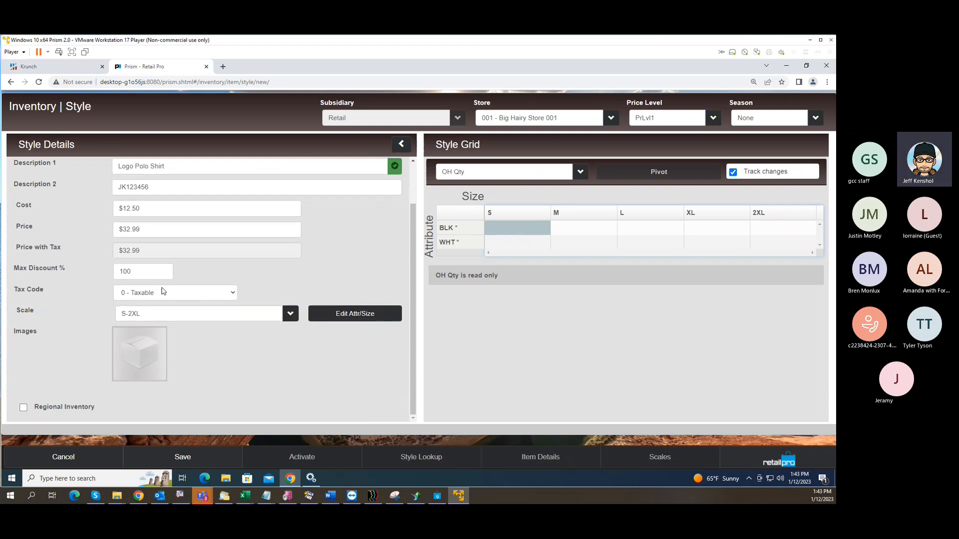
{"action": "scroll", "coordinate": [145, 317], "scroll_direction": "up", "scroll_amount": 2}
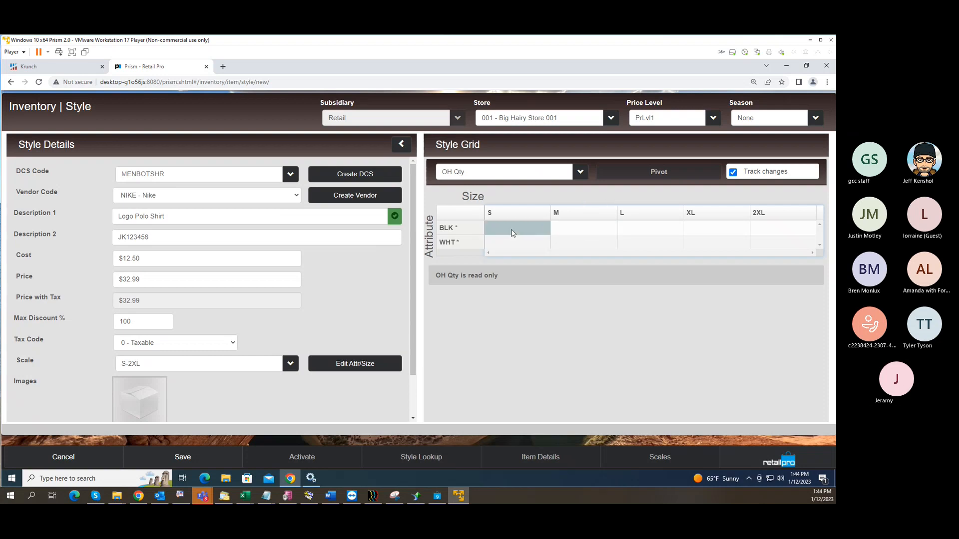
{"action": "key", "text": "Down"}
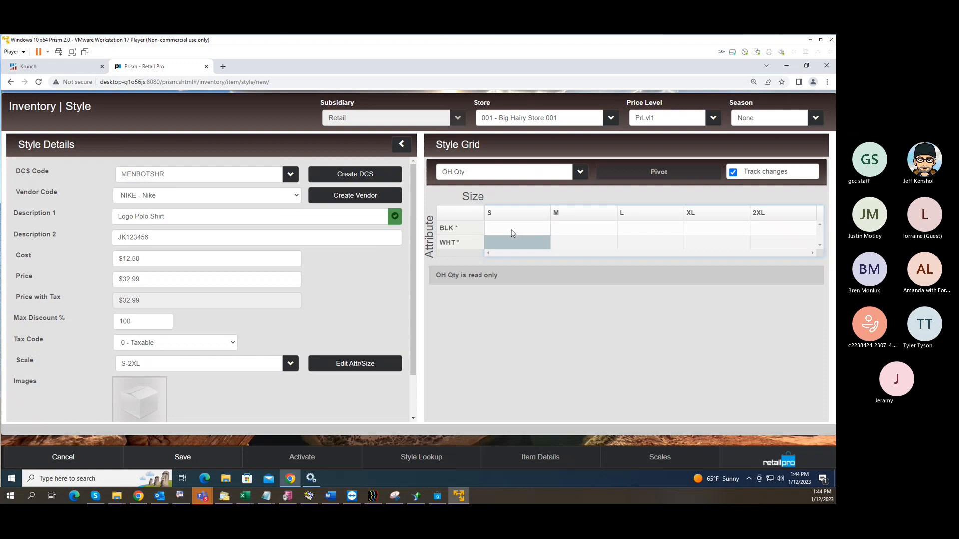
{"action": "left_click", "coordinate": [580, 175]}
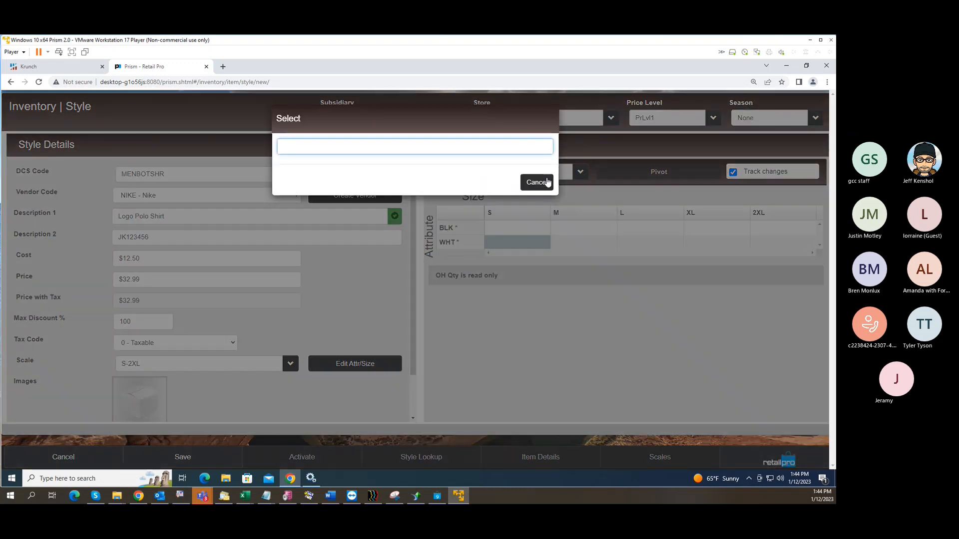
{"action": "left_click", "coordinate": [536, 182]}
{"action": "left_click", "coordinate": [509, 233]}
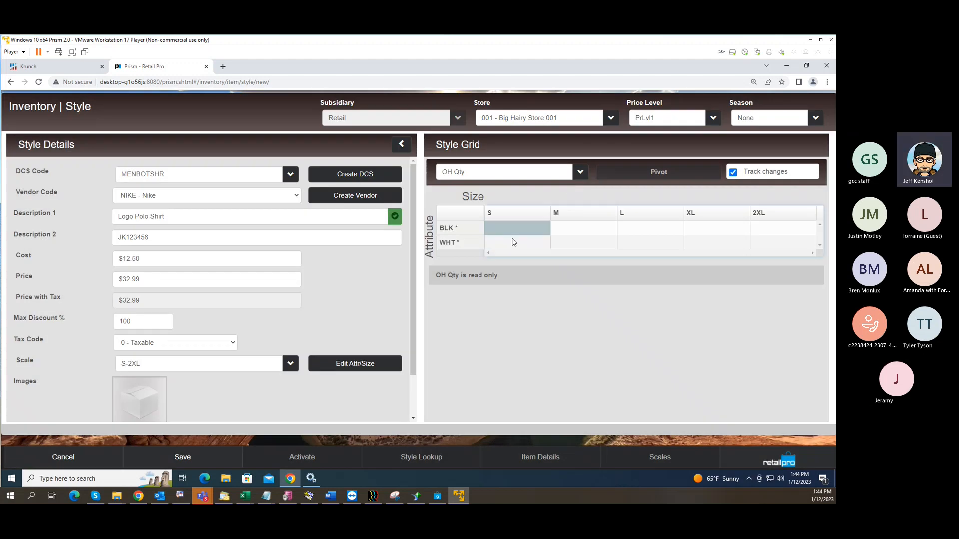
{"action": "left_click", "coordinate": [625, 240]}
{"action": "left_click", "coordinate": [618, 233]}
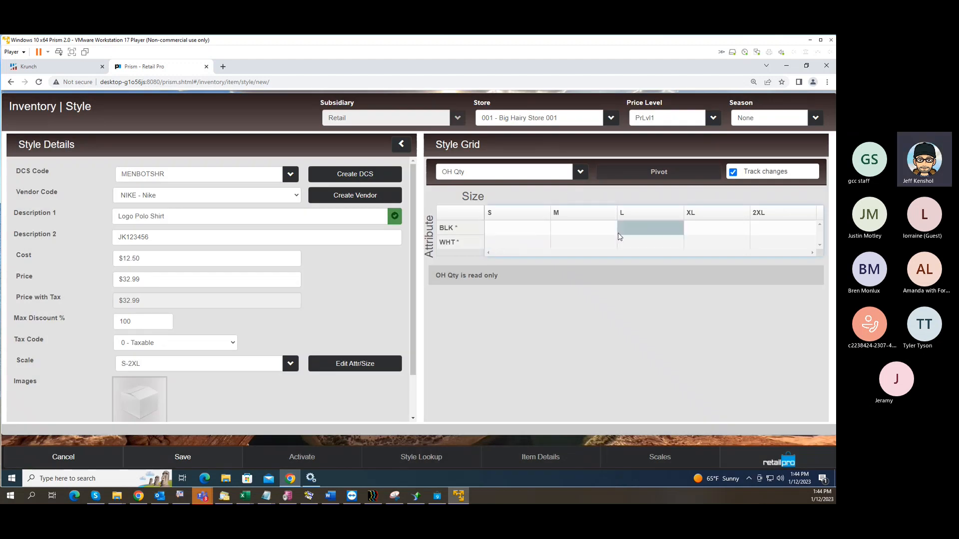
{"action": "left_click", "coordinate": [519, 233]}
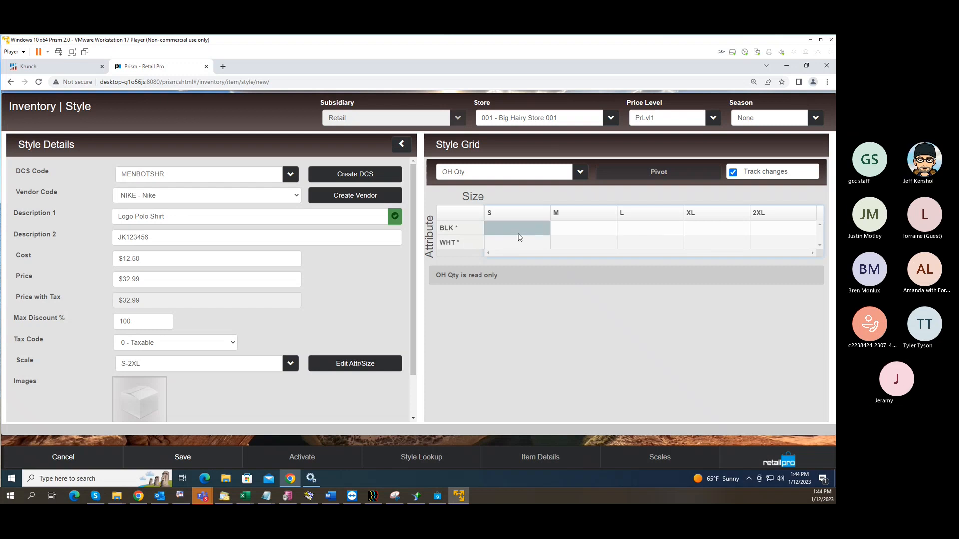
{"action": "left_click_drag", "start_coordinate": [460, 275], "coordinate": [547, 263]}
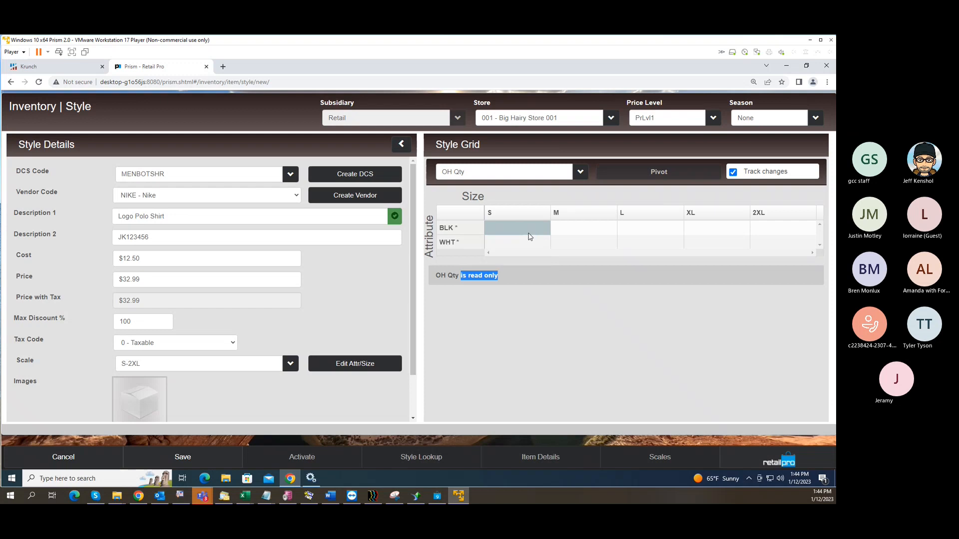
Try to save the Logo Polo Shirt style, and cancel its creation.
{"action": "left_click", "coordinate": [193, 457]}
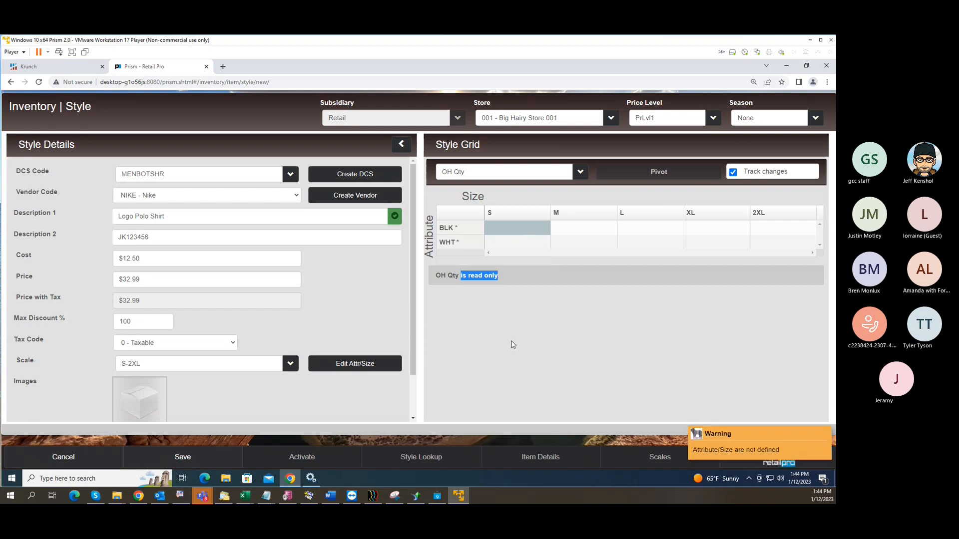
{"action": "left_click", "coordinate": [731, 459]}
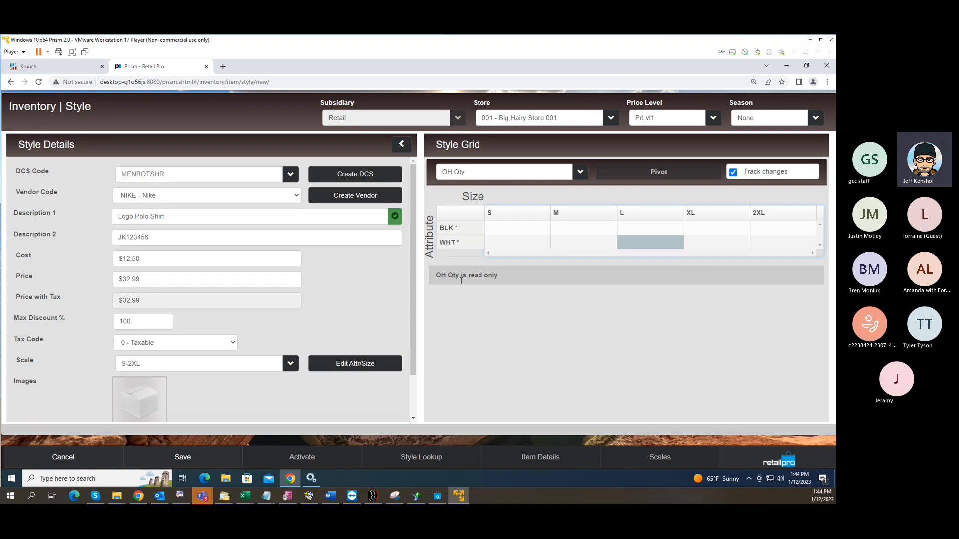
{"action": "left_click", "coordinate": [98, 463]}
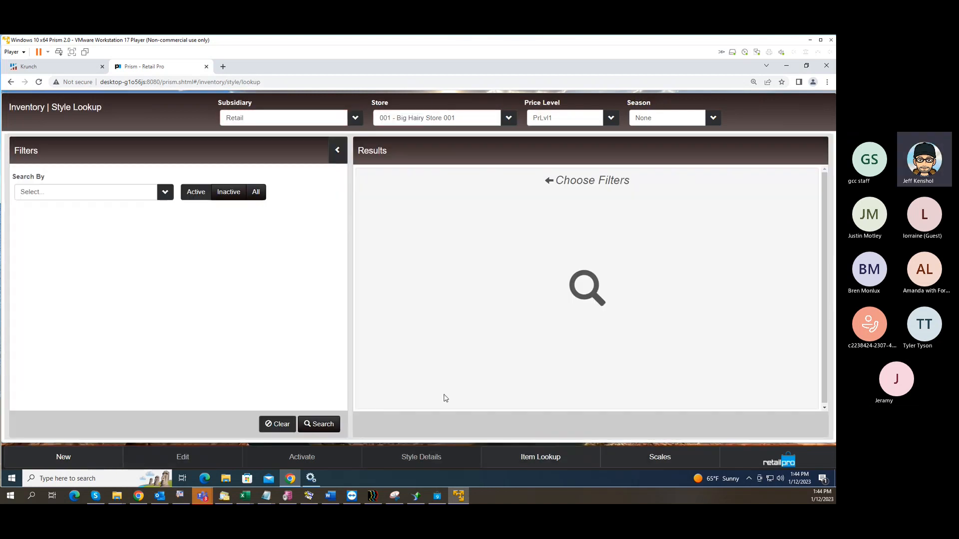
Start another new style with DCS code MENBOTSHR and vendor NIKE - Nike.
{"action": "left_click", "coordinate": [60, 457]}
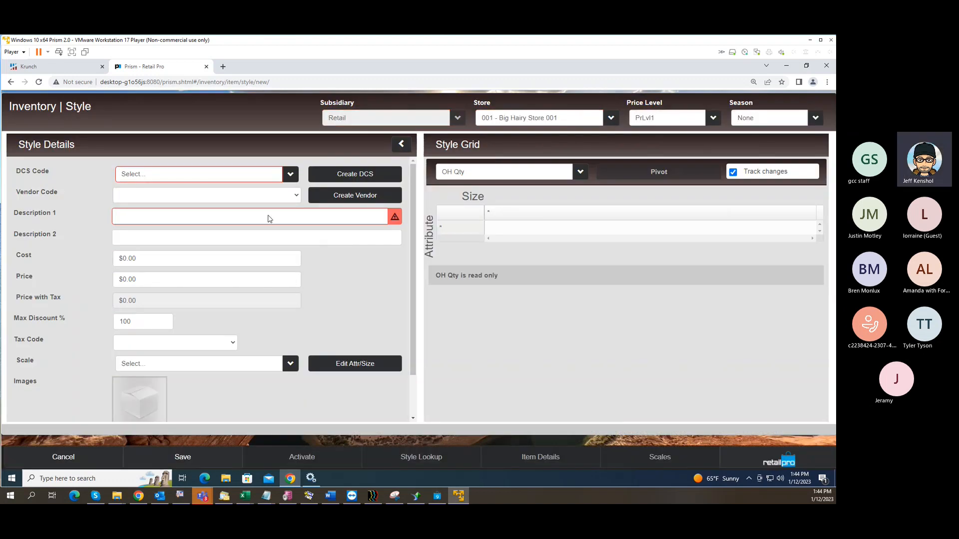
{"action": "left_click", "coordinate": [182, 178]}
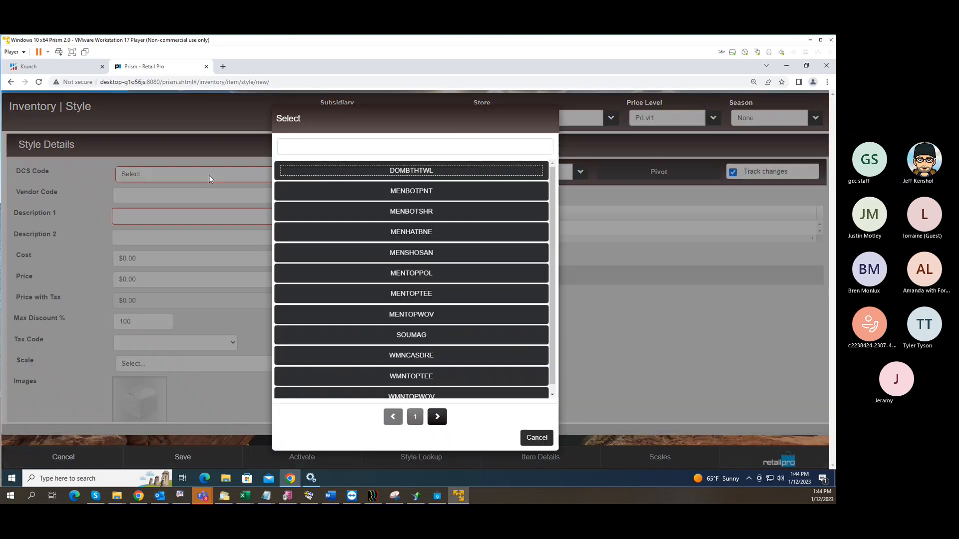
{"action": "left_click", "coordinate": [381, 215]}
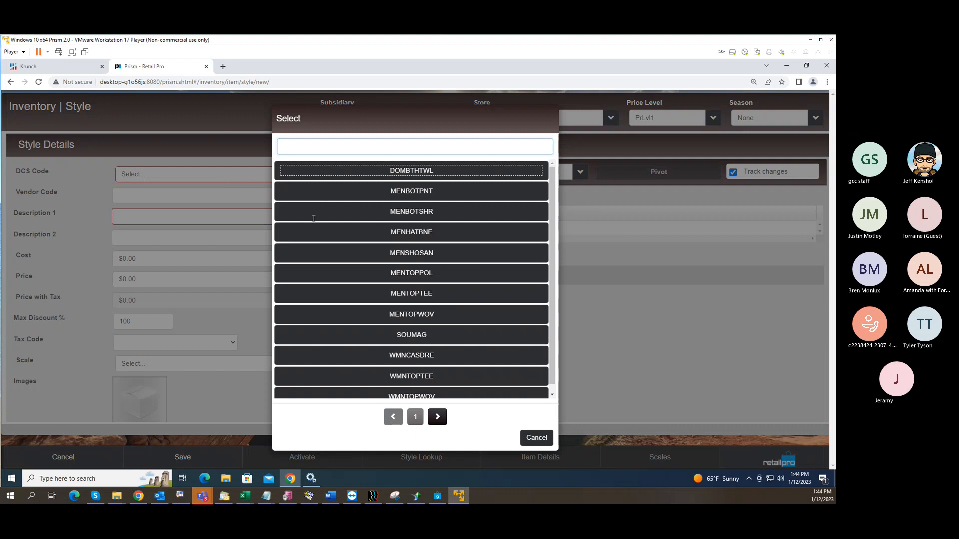
{"action": "left_click", "coordinate": [176, 196]}
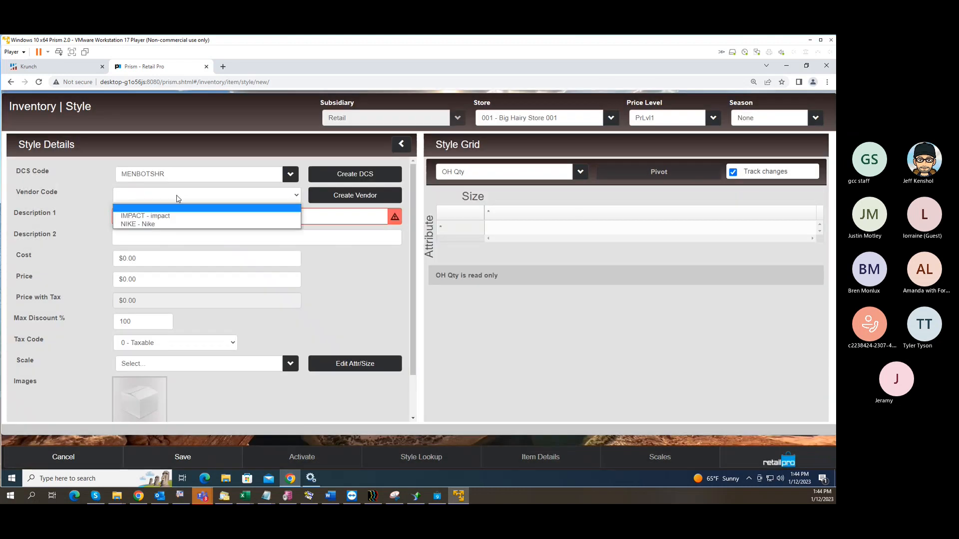
{"action": "left_click", "coordinate": [162, 227]}
Enter Polo as the style's Description 1 and 123456 as its Description 2.
{"action": "left_click", "coordinate": [163, 217]}
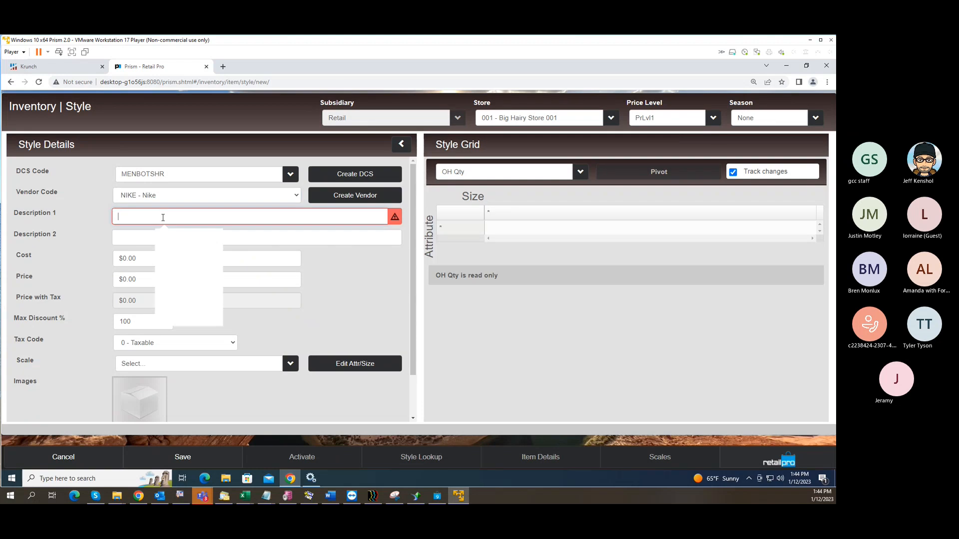
{"action": "type", "text": "Polo"}
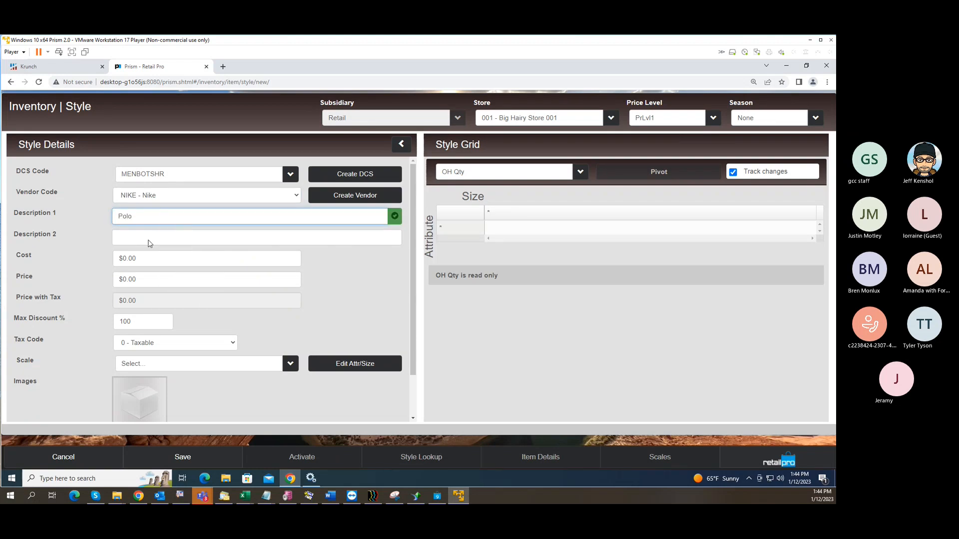
{"action": "left_click", "coordinate": [144, 240]}
{"action": "type", "text": "123456"}
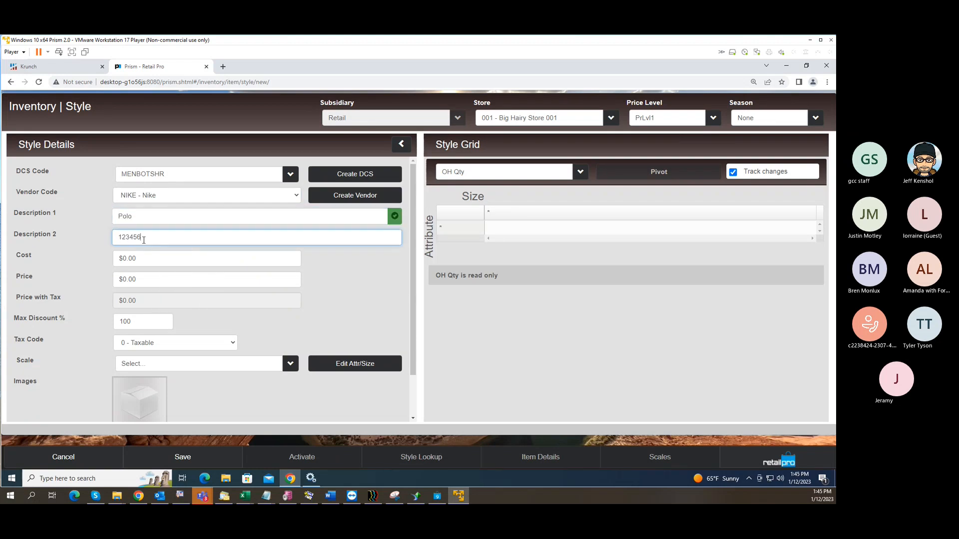
Set the Polo style's cost to $12.00 and its price to $30.00.
{"action": "left_click", "coordinate": [168, 263]}
{"action": "type", "text": "12"}
{"action": "left_click", "coordinate": [153, 282]}
{"action": "type", "text": "30"}
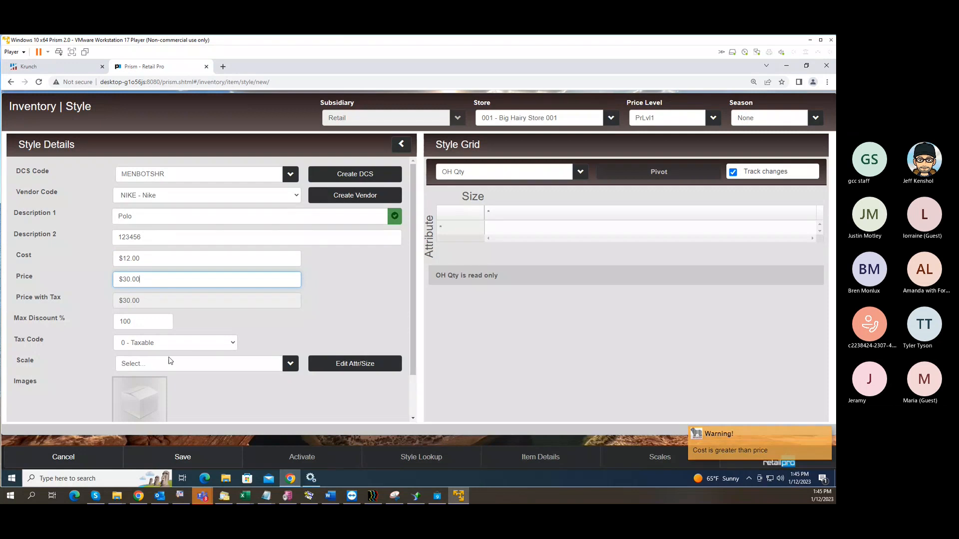
Assign the S-XL scale to the Polo style and add the attribute WHT.
{"action": "left_click", "coordinate": [252, 368]}
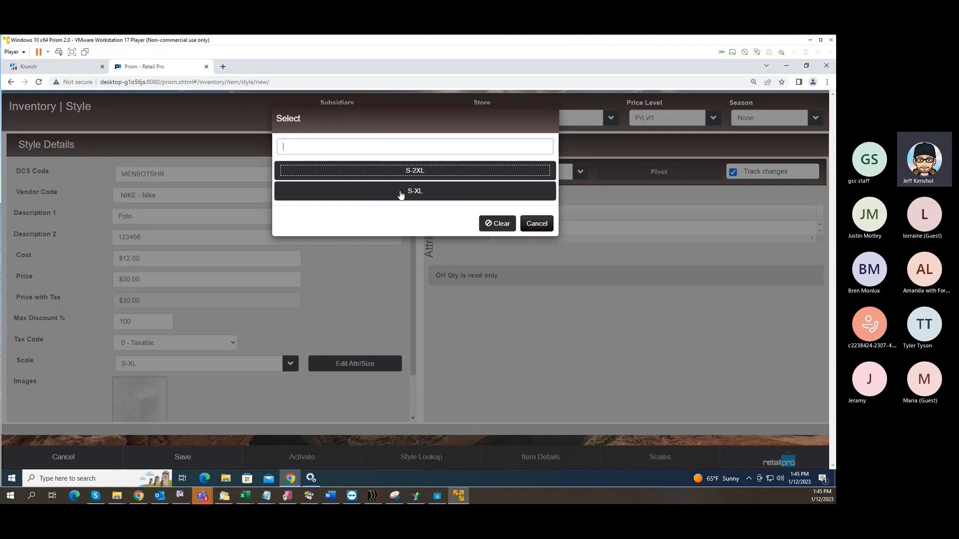
{"action": "left_click", "coordinate": [401, 195]}
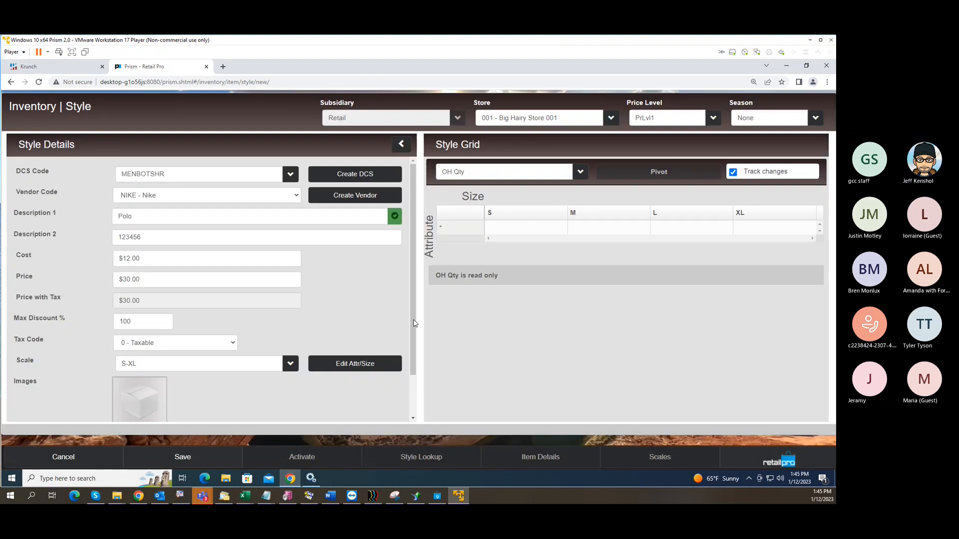
{"action": "left_click", "coordinate": [362, 362]}
{"action": "left_click", "coordinate": [328, 176]}
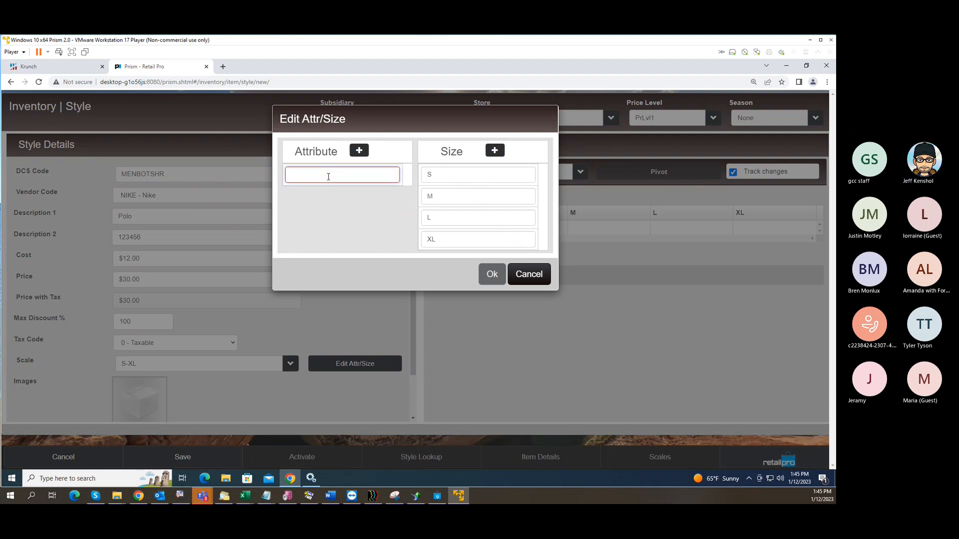
{"action": "type", "text": "WHT"}
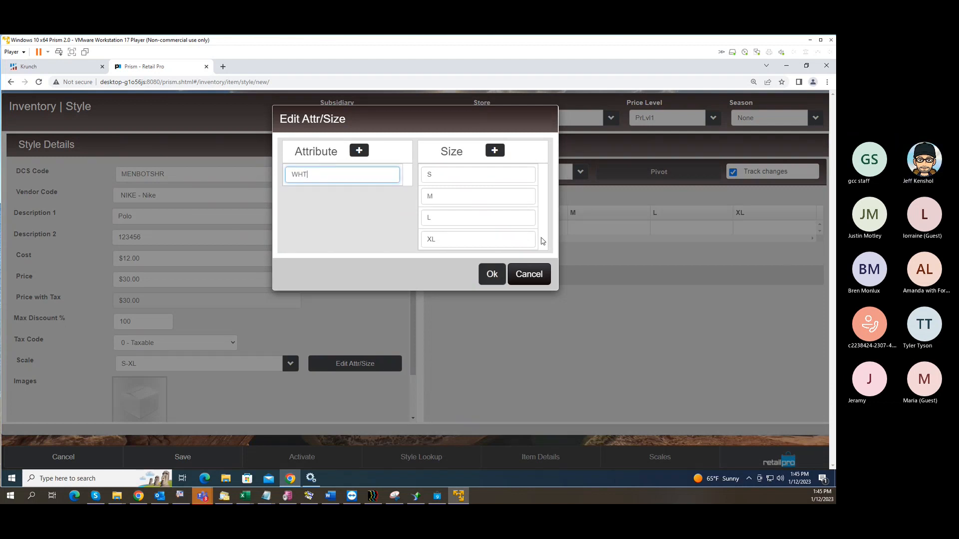
{"action": "left_click", "coordinate": [491, 274]}
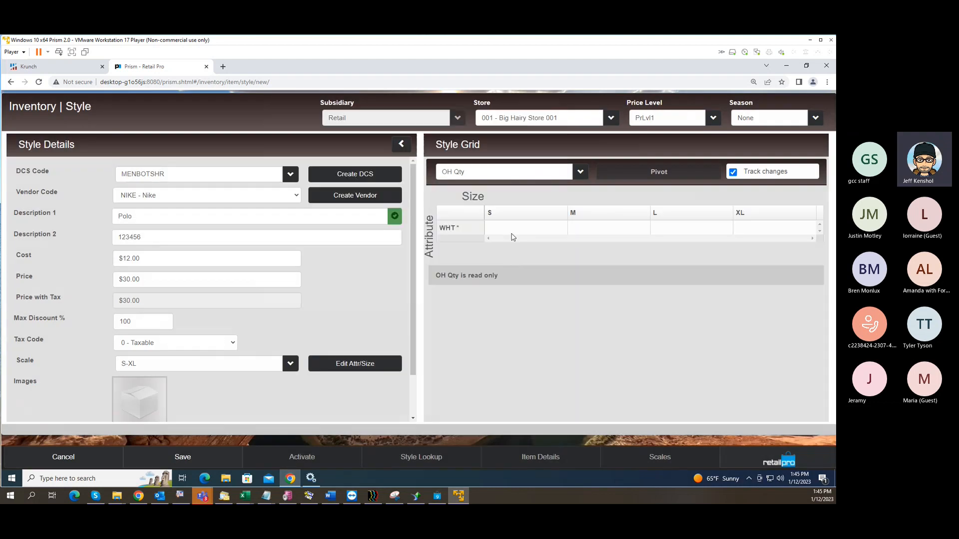
Go through the WHT attribute's size cells in the style grid, and cancel the new Polo style.
{"action": "left_click", "coordinate": [502, 231]}
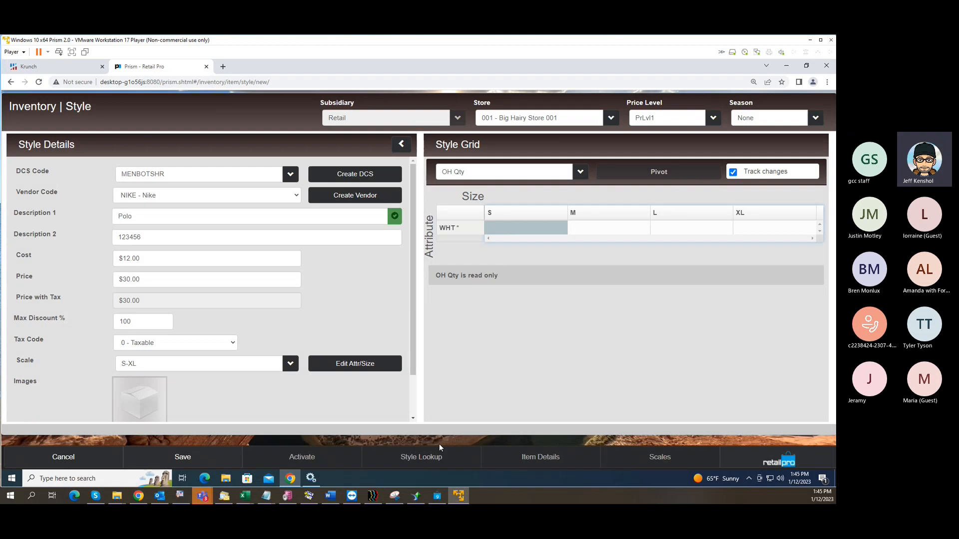
{"action": "left_click", "coordinate": [592, 231]}
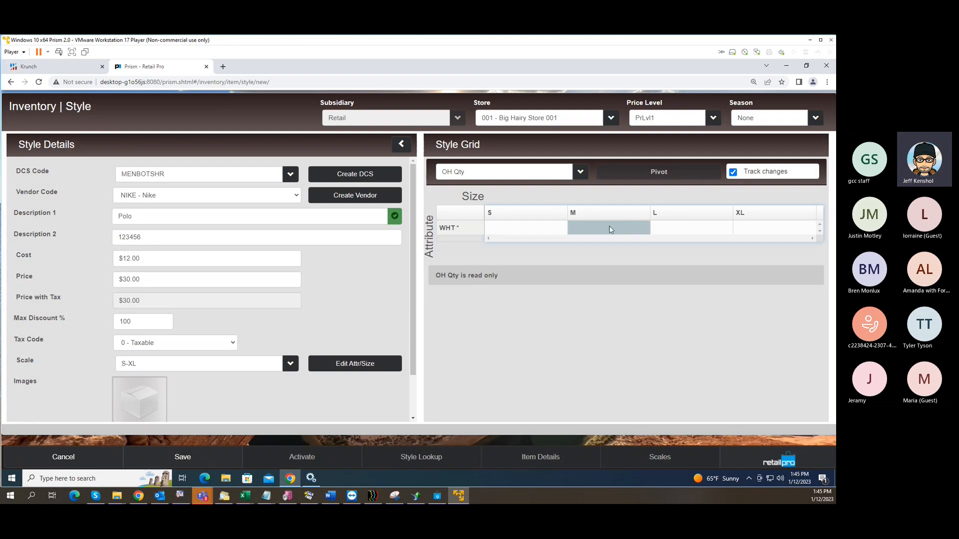
{"action": "left_click", "coordinate": [709, 231]}
{"action": "left_click", "coordinate": [746, 234]}
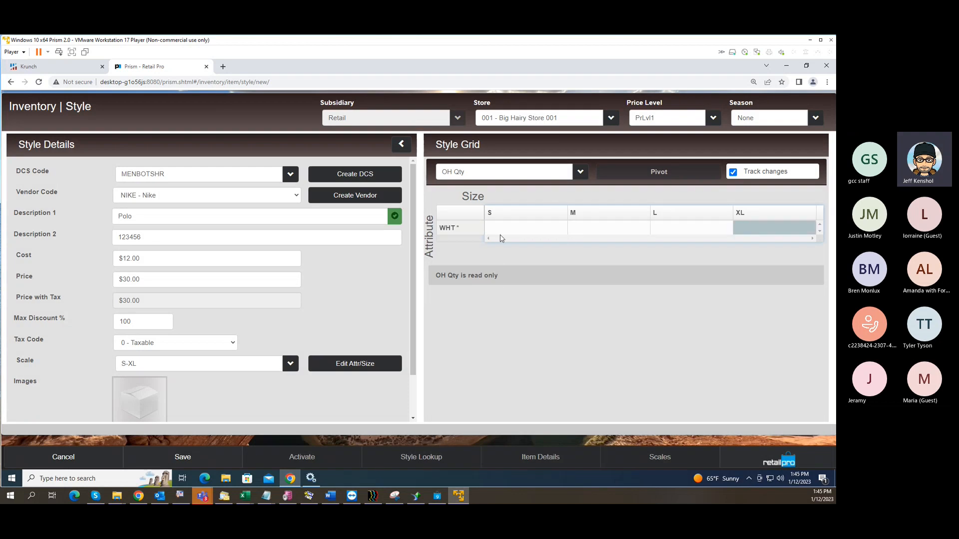
{"action": "left_click", "coordinate": [552, 230]}
{"action": "left_click", "coordinate": [588, 231]}
{"action": "left_click", "coordinate": [669, 232]}
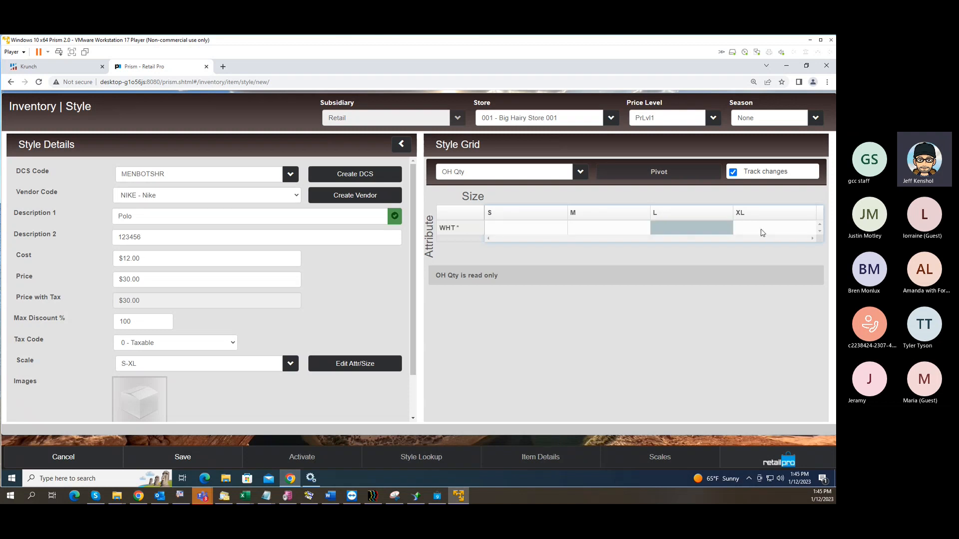
{"action": "left_click", "coordinate": [763, 233]}
{"action": "left_click", "coordinate": [499, 232]}
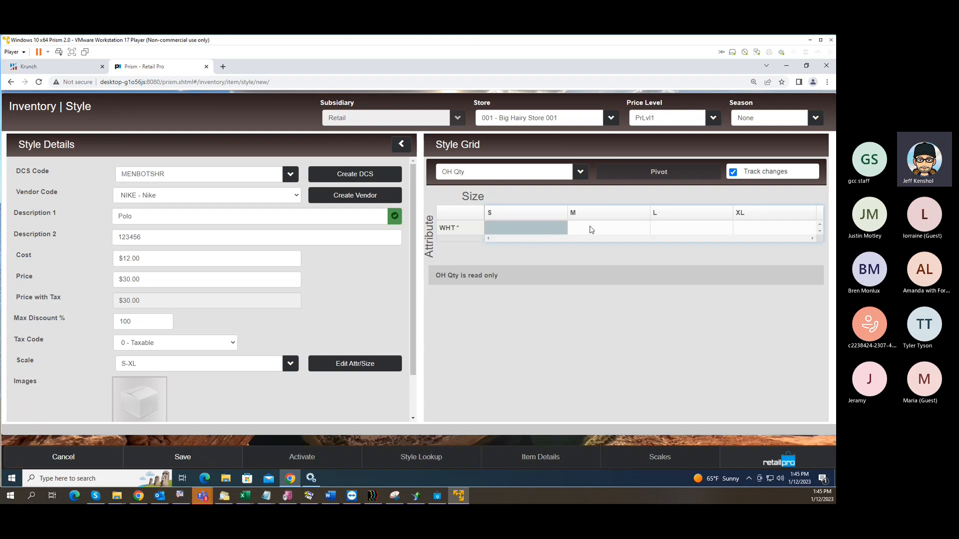
{"action": "left_click", "coordinate": [592, 231]}
{"action": "left_click", "coordinate": [772, 230]}
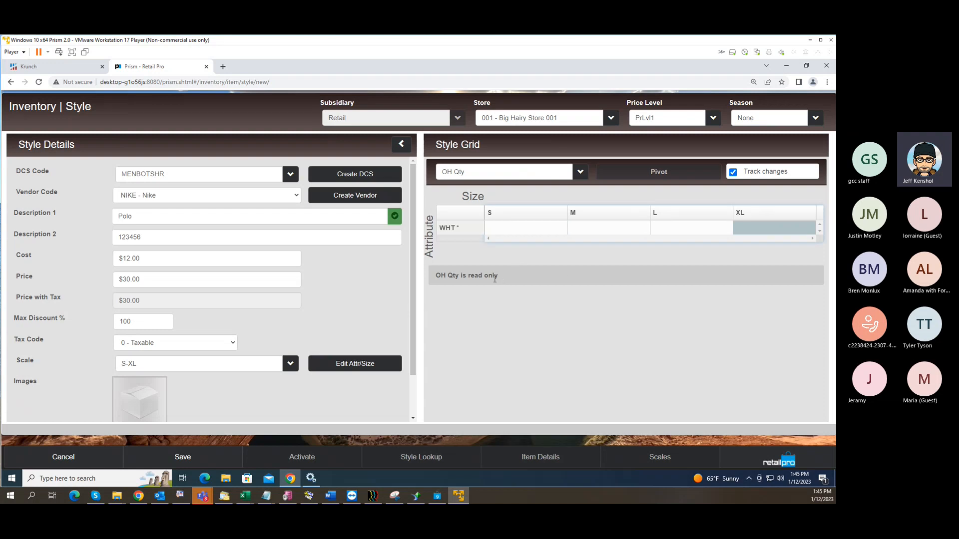
{"action": "left_click", "coordinate": [77, 462]}
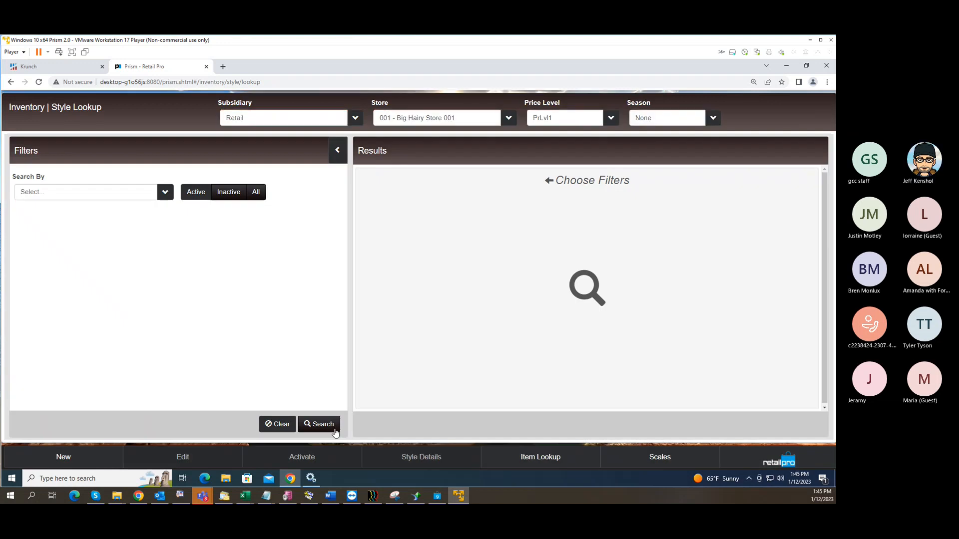
Look up the Logo SS Woven Shirt style WS3205 and examine its on-hand quantities by attribute and size.
{"action": "left_click", "coordinate": [333, 425]}
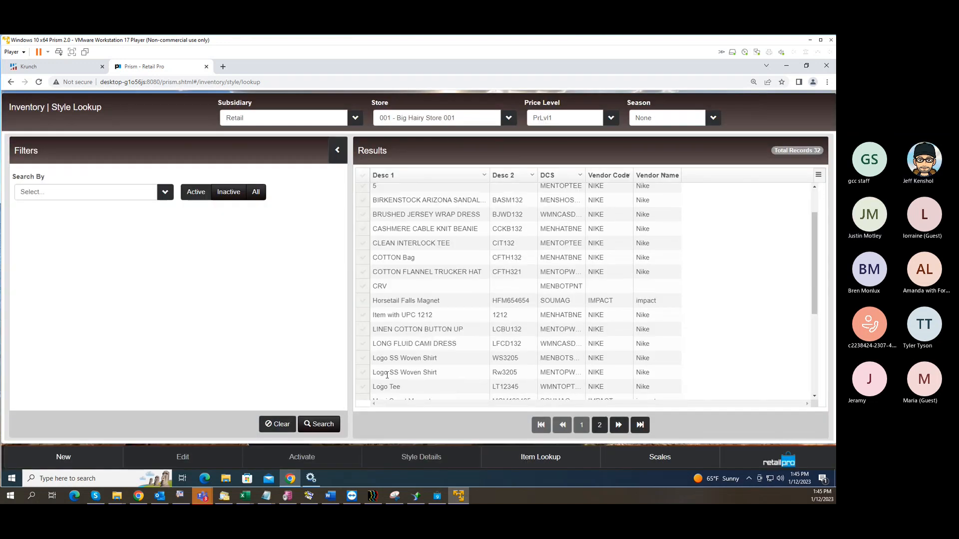
{"action": "scroll", "coordinate": [387, 375], "scroll_direction": "down", "scroll_amount": 1}
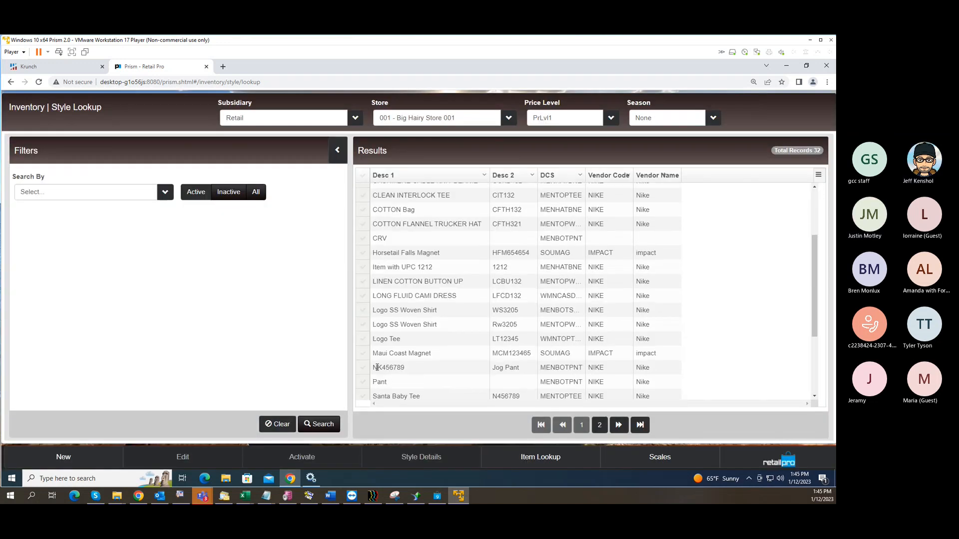
{"action": "left_click", "coordinate": [365, 312]}
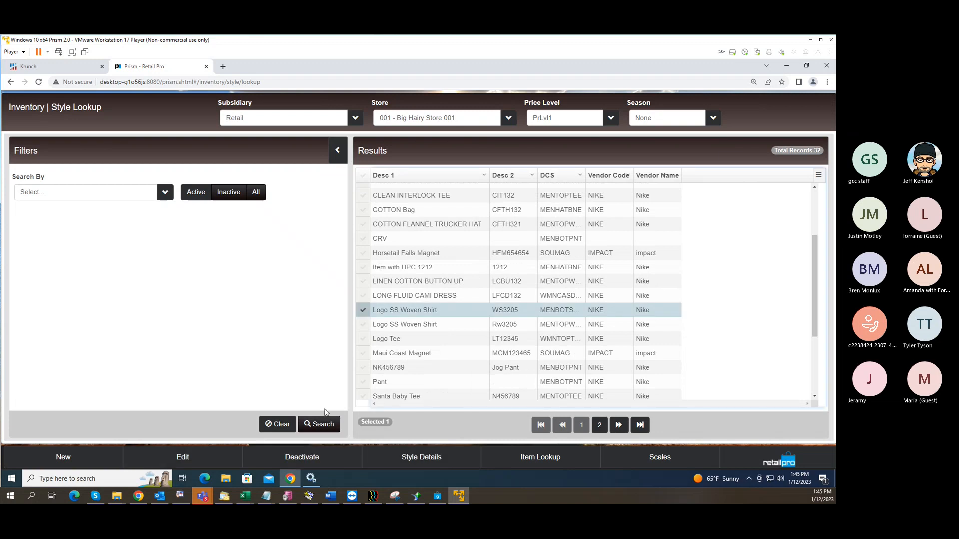
{"action": "left_click", "coordinate": [432, 459]}
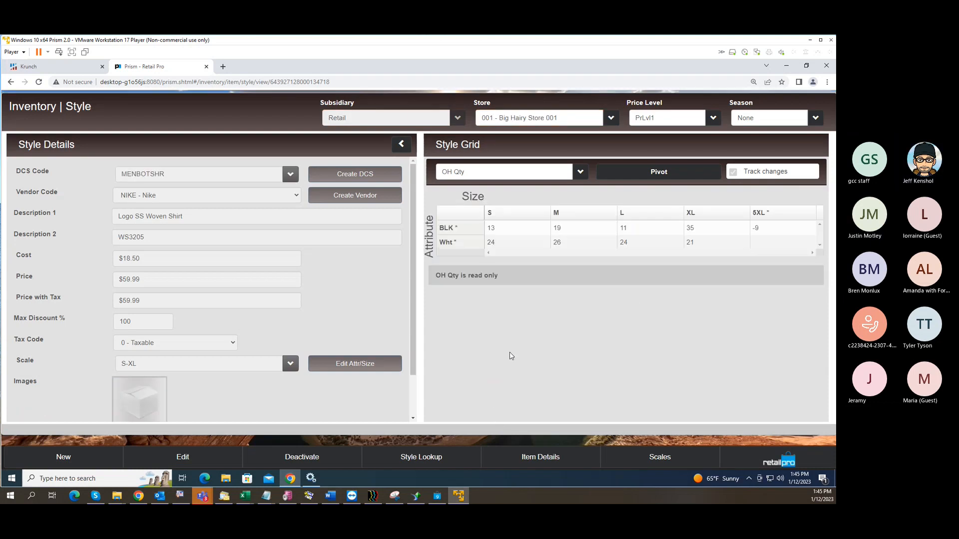
{"action": "left_click", "coordinate": [496, 229]}
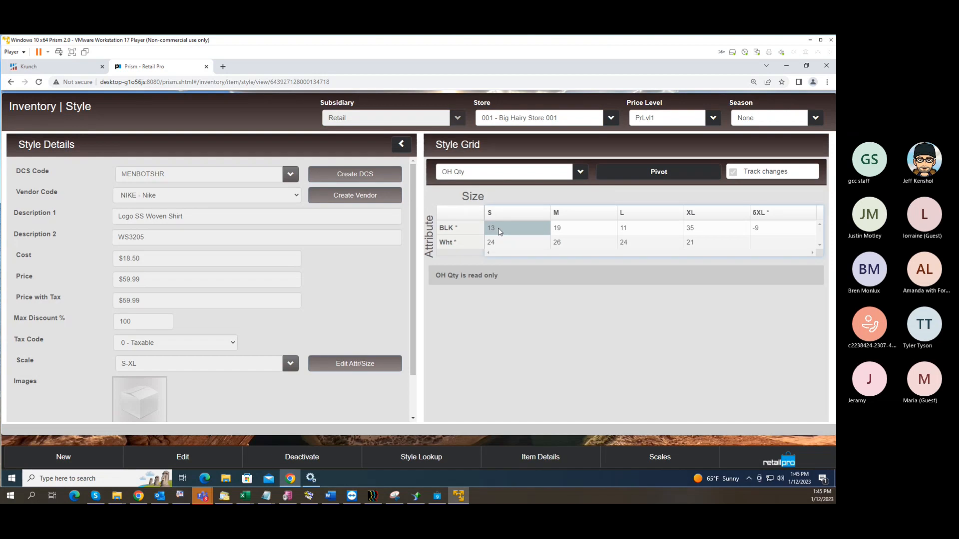
{"action": "left_click", "coordinate": [599, 231]}
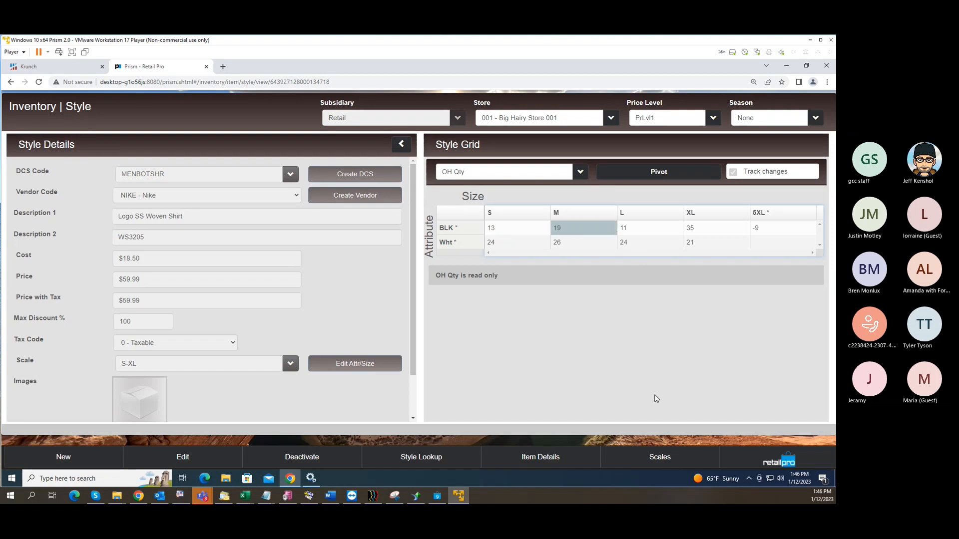
{"action": "left_click", "coordinate": [771, 244]}
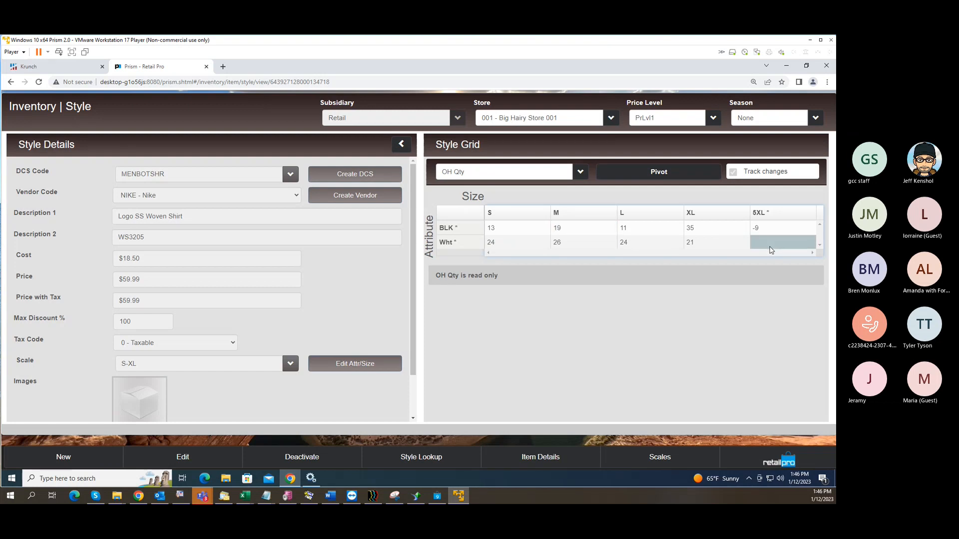
{"action": "left_click", "coordinate": [675, 244]}
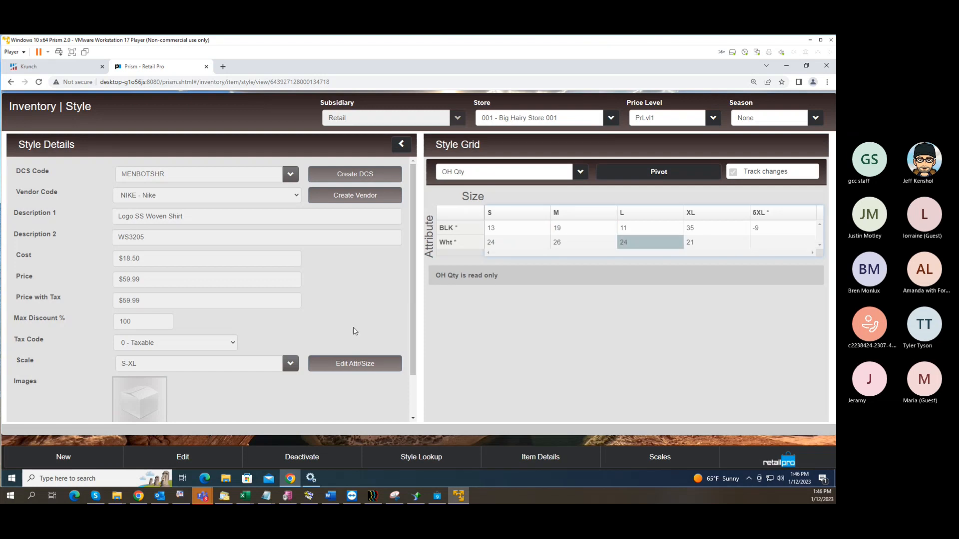
Edit the Logo SS Woven Shirt style to add a Brn attribute, and cancel the edit.
{"action": "left_click", "coordinate": [210, 459]}
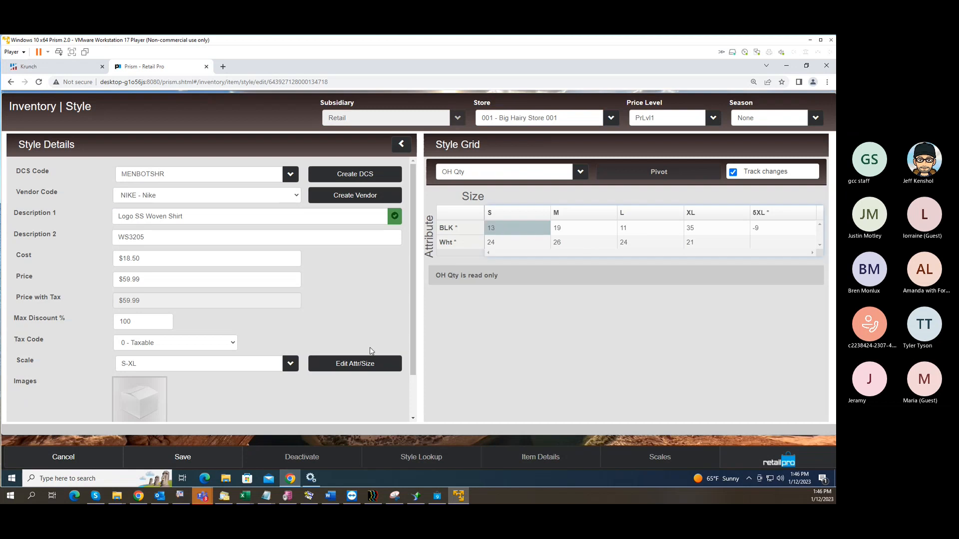
{"action": "left_click", "coordinate": [353, 363]}
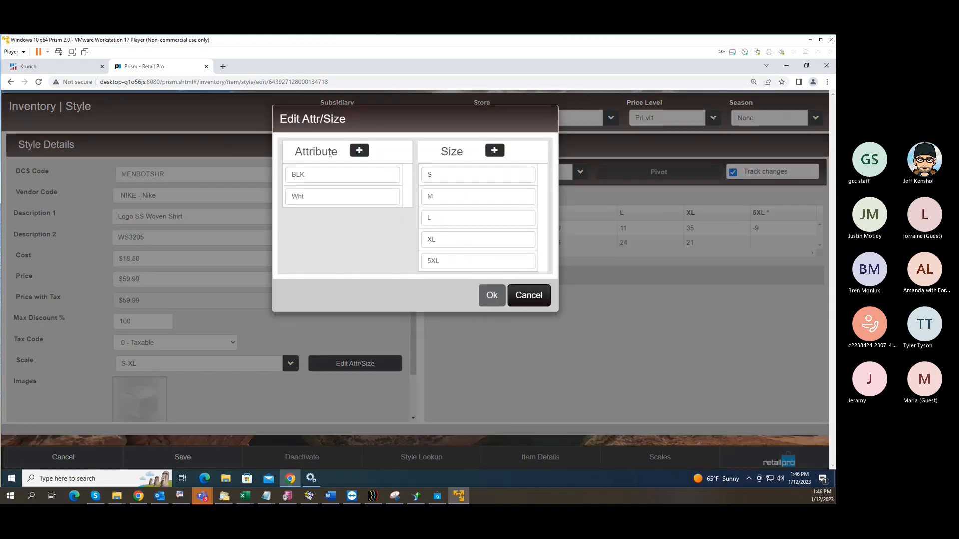
{"action": "left_click", "coordinate": [358, 151]}
{"action": "left_click", "coordinate": [314, 218]}
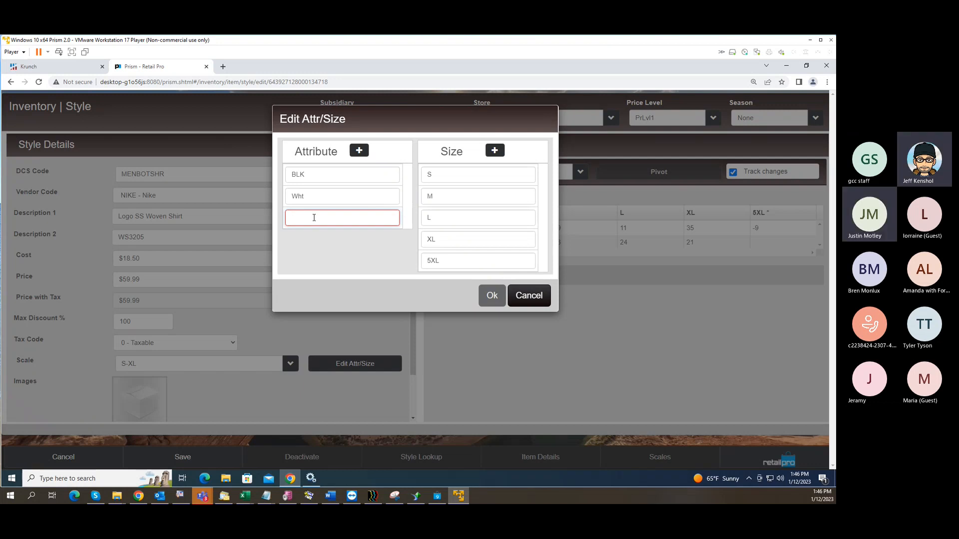
{"action": "type", "text": "Br"}
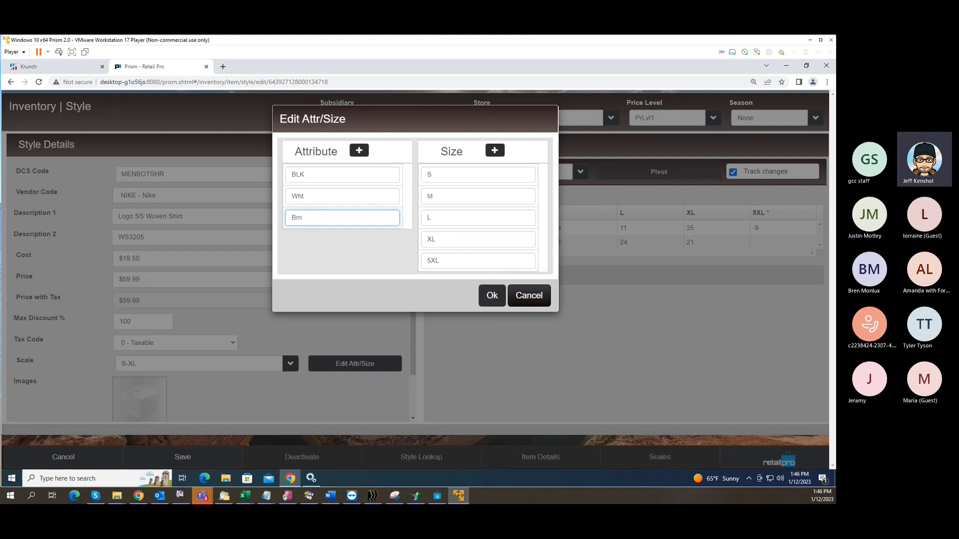
{"action": "type", "text": "n"}
{"action": "left_click", "coordinate": [492, 296]}
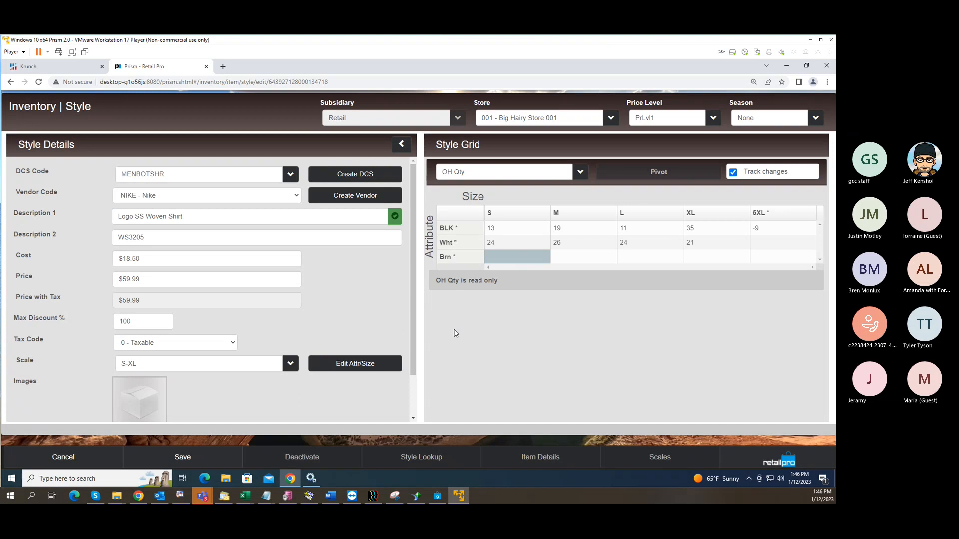
{"action": "left_click", "coordinate": [53, 457]}
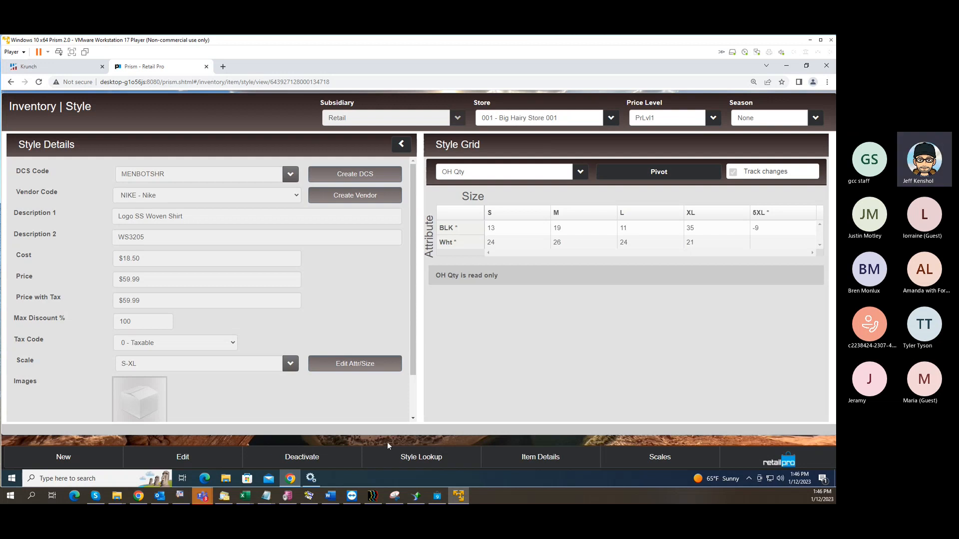
Start a new inventory item with DCS code MENHATBNE and vendor NIKE - Nike.
{"action": "left_click", "coordinate": [538, 459]}
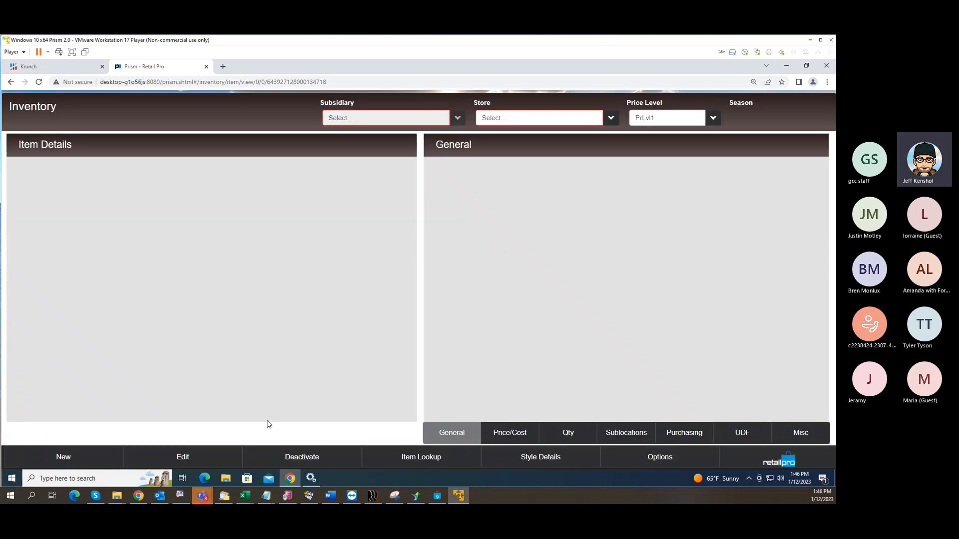
{"action": "left_click", "coordinate": [69, 464]}
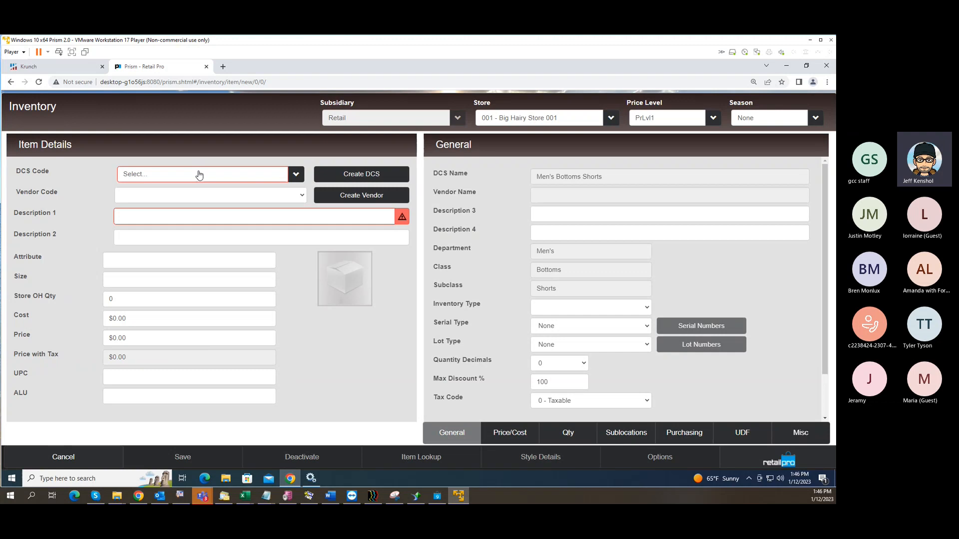
{"action": "left_click", "coordinate": [200, 174]}
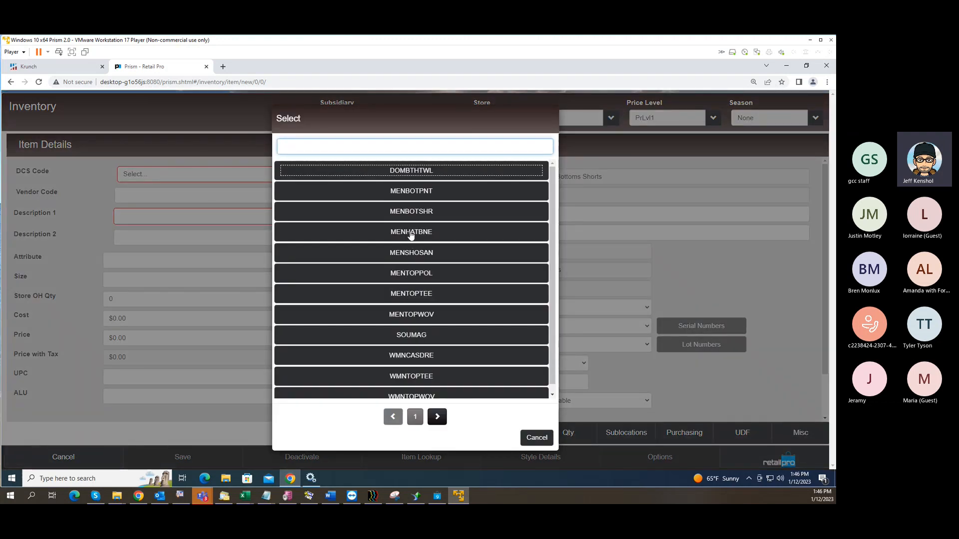
{"action": "left_click", "coordinate": [411, 233]}
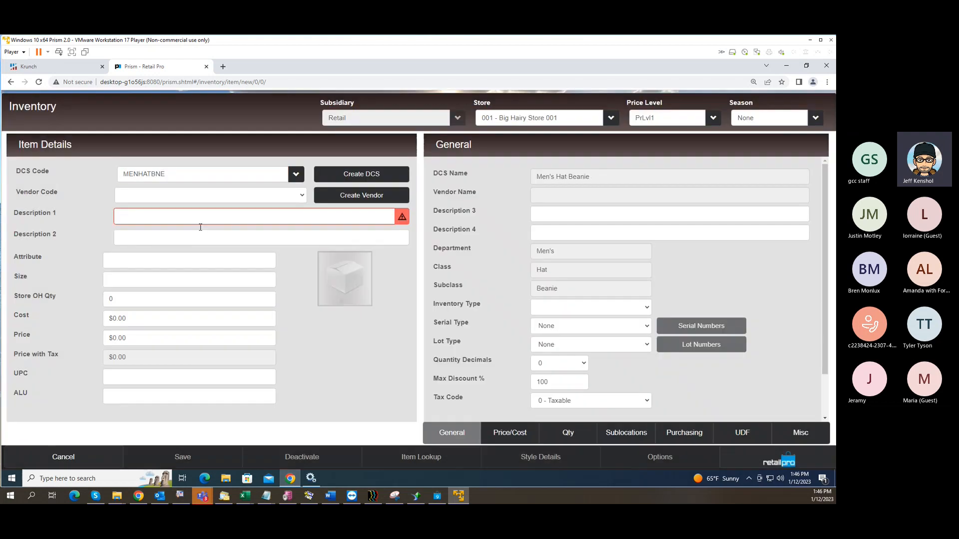
{"action": "left_click", "coordinate": [136, 201]}
{"action": "left_click", "coordinate": [134, 222]}
Enter Beanie as the new item's Description 1 and 32154 as its Description 2.
{"action": "left_click", "coordinate": [135, 218]}
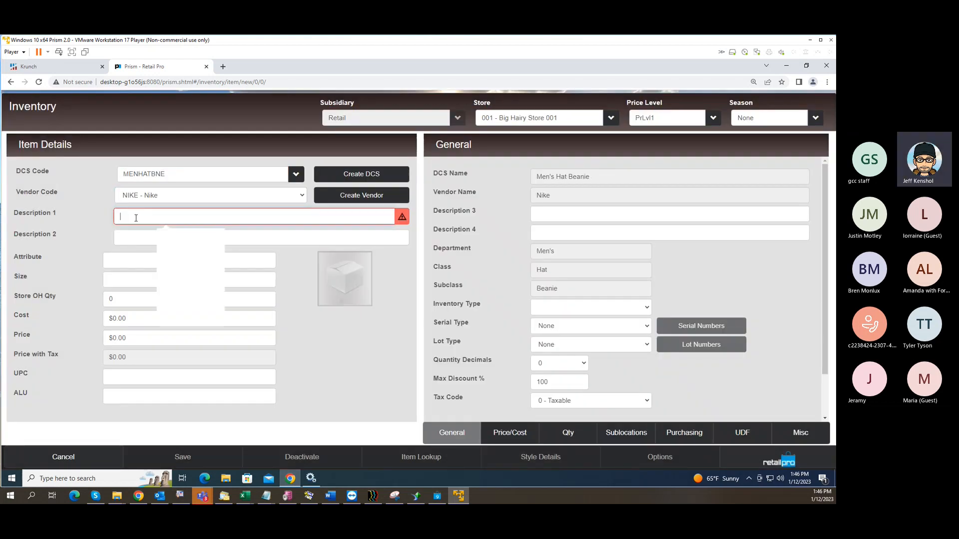
{"action": "type", "text": "Beanie"}
{"action": "left_click", "coordinate": [129, 239]}
{"action": "type", "text": "32154"}
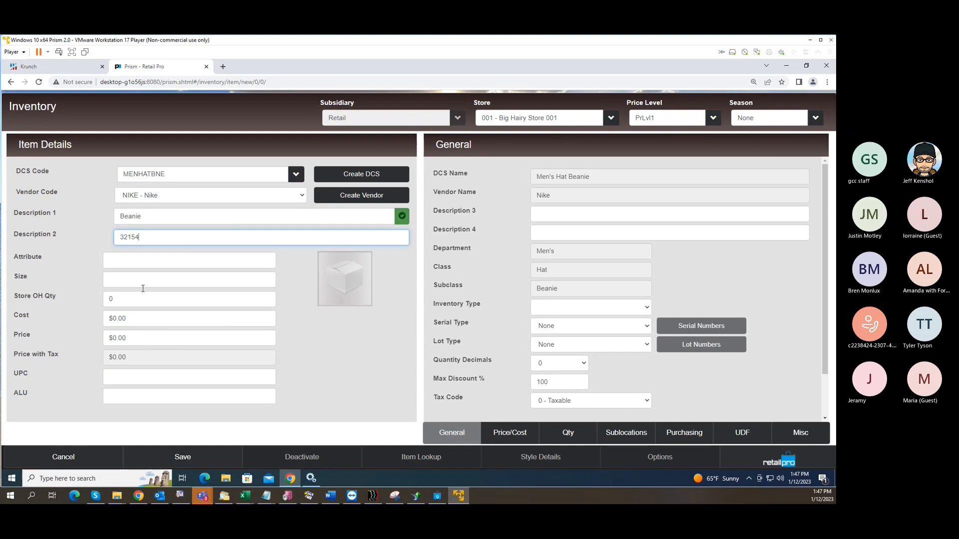
Give the new Beanie item the attribute Brn, a cost of $7.00 and a price of $17.50.
{"action": "left_click", "coordinate": [136, 259]}
{"action": "type", "text": "Br"}
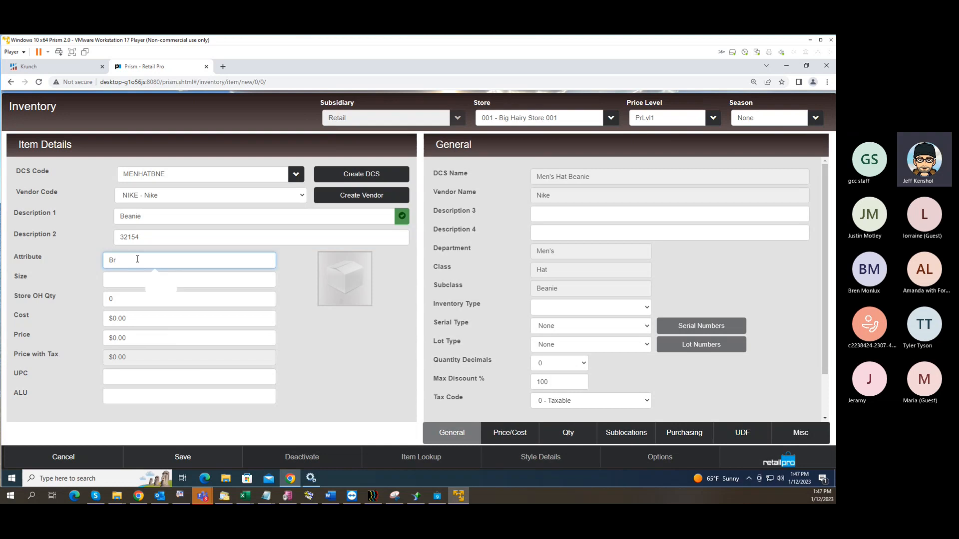
{"action": "type", "text": "n"}
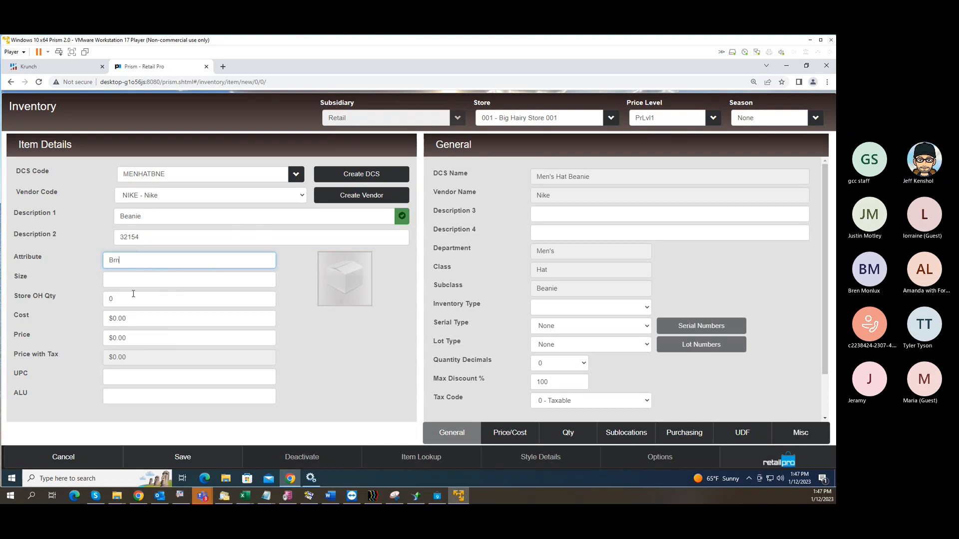
{"action": "left_click", "coordinate": [121, 305]}
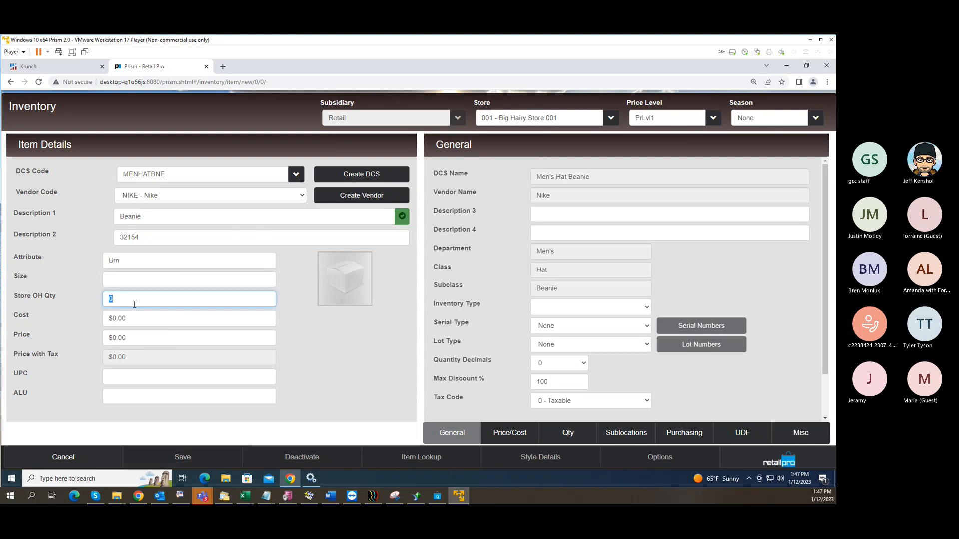
{"action": "left_click", "coordinate": [129, 320]}
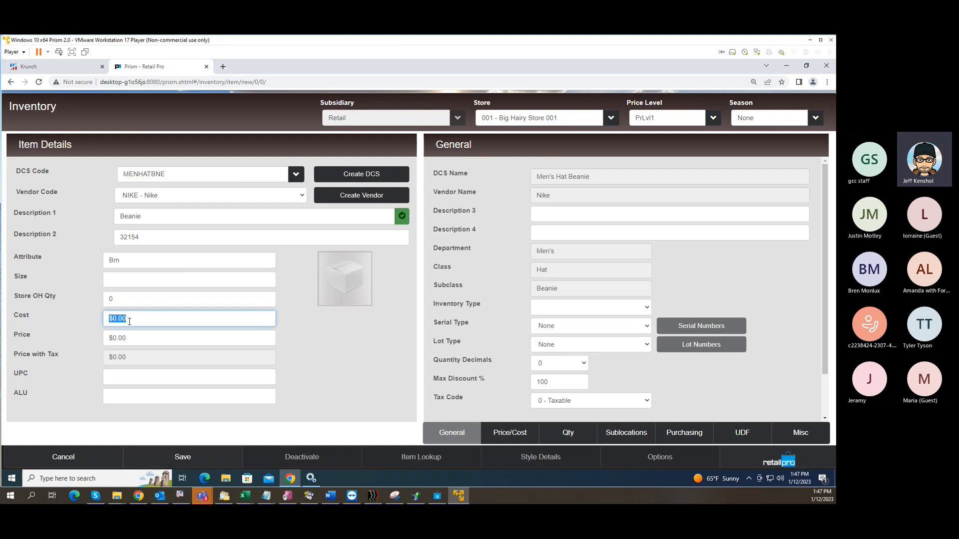
{"action": "type", "text": "7"}
{"action": "left_click", "coordinate": [132, 339]}
{"action": "type", "text": "17.50"}
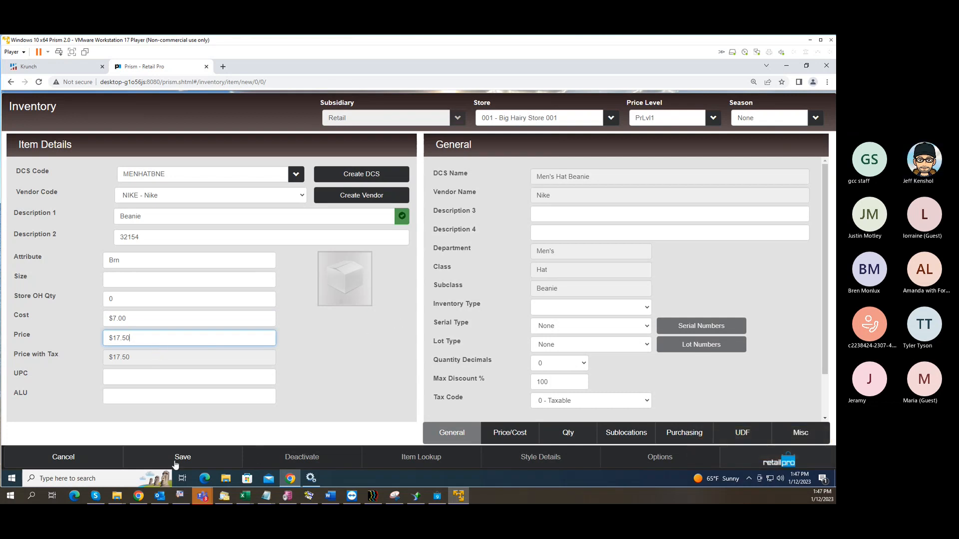
Save the Beanie item with MANUALLY as both the cost reason and the price reason.
{"action": "left_click", "coordinate": [172, 456]}
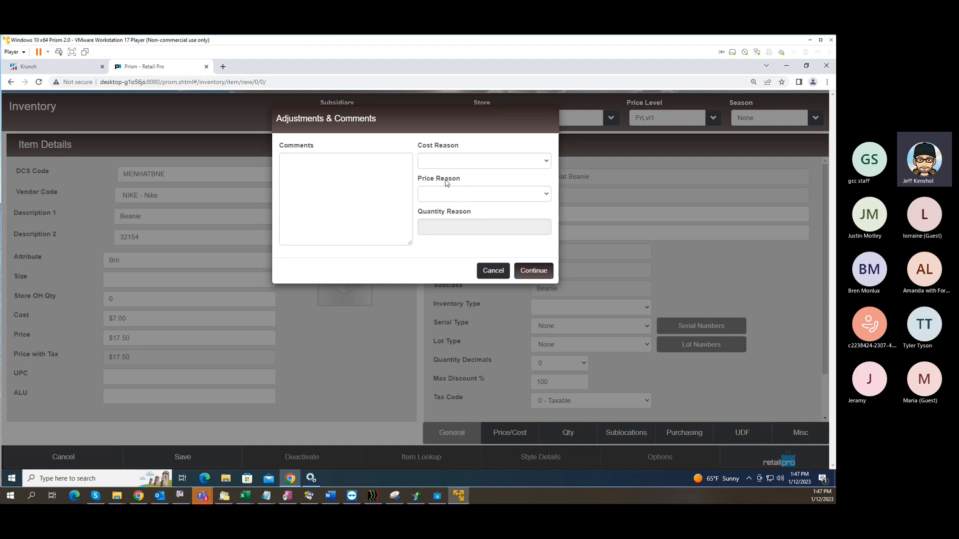
{"action": "left_click", "coordinate": [517, 164]}
{"action": "left_click", "coordinate": [516, 165]}
{"action": "left_click", "coordinate": [517, 164]}
{"action": "left_click", "coordinate": [517, 164]}
{"action": "left_click", "coordinate": [517, 164]}
{"action": "left_click", "coordinate": [517, 164]}
{"action": "left_click", "coordinate": [517, 164]}
{"action": "left_click", "coordinate": [517, 165]}
{"action": "left_click", "coordinate": [517, 165]}
{"action": "left_click", "coordinate": [517, 166]}
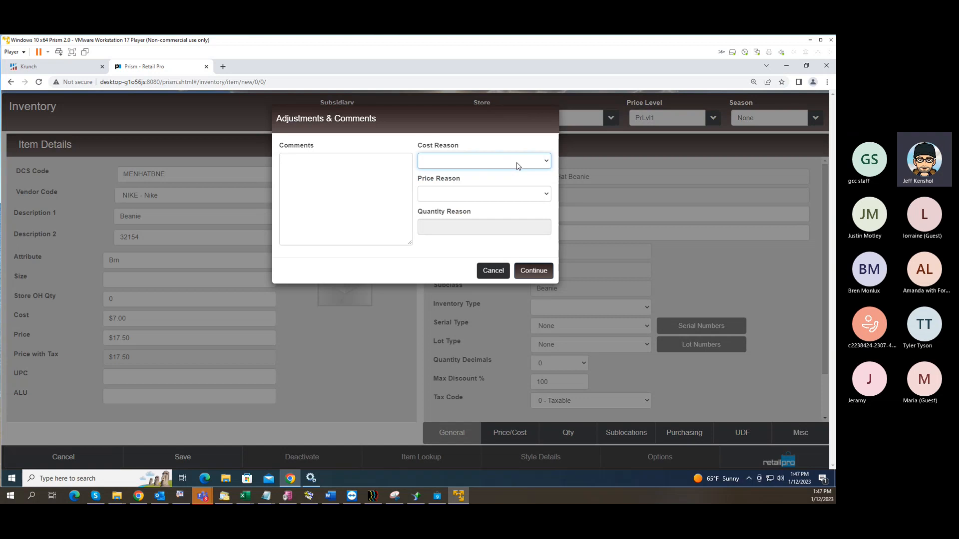
{"action": "left_click", "coordinate": [516, 166]}
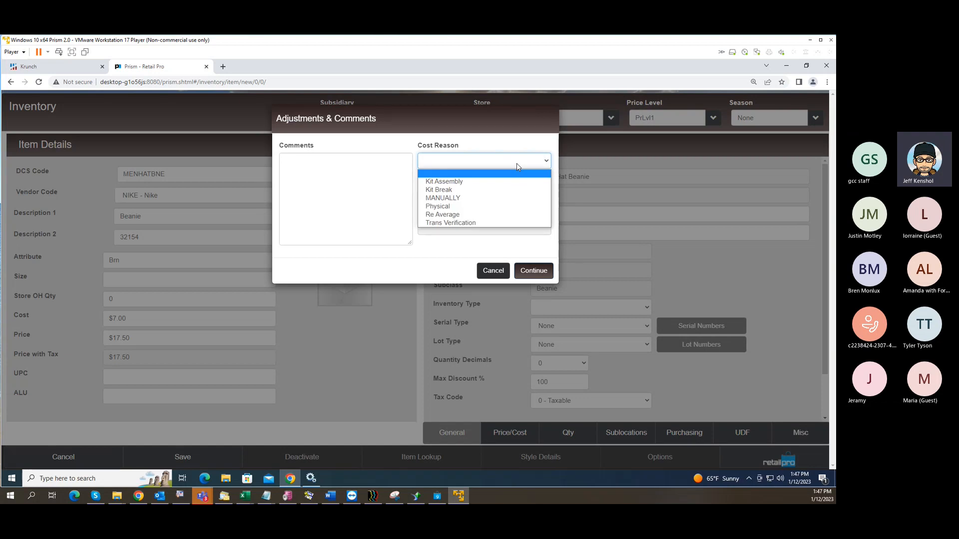
{"action": "left_click", "coordinate": [458, 198]}
{"action": "left_click", "coordinate": [472, 199]}
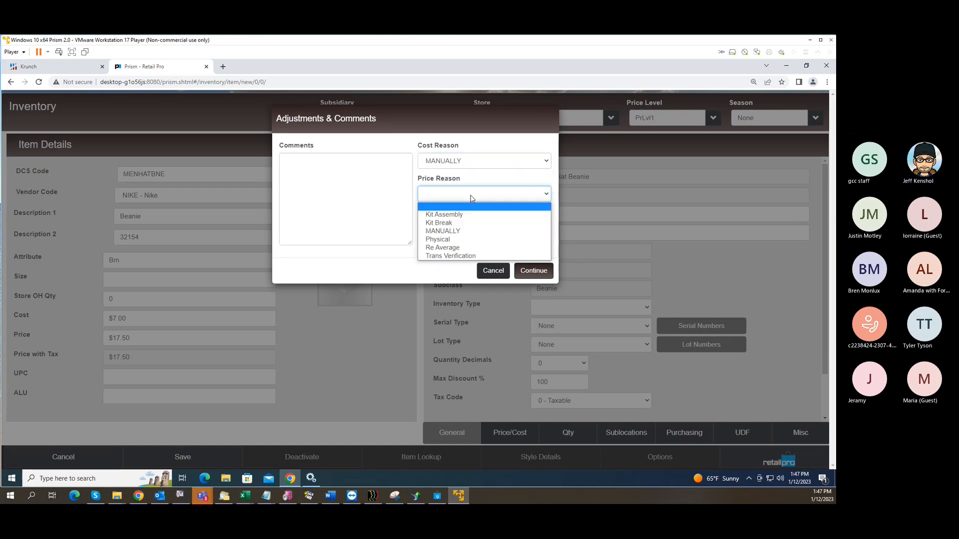
{"action": "left_click", "coordinate": [455, 231]}
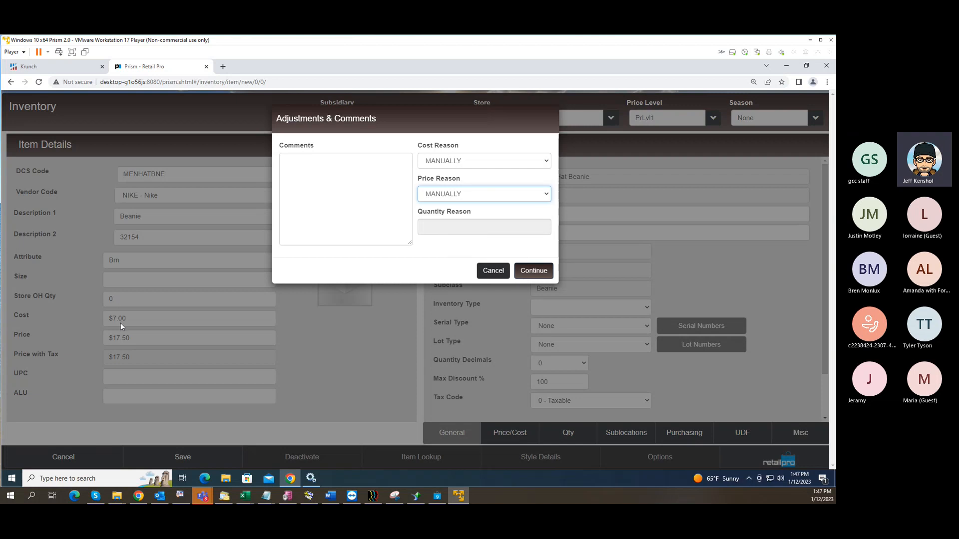
{"action": "left_click", "coordinate": [528, 272]}
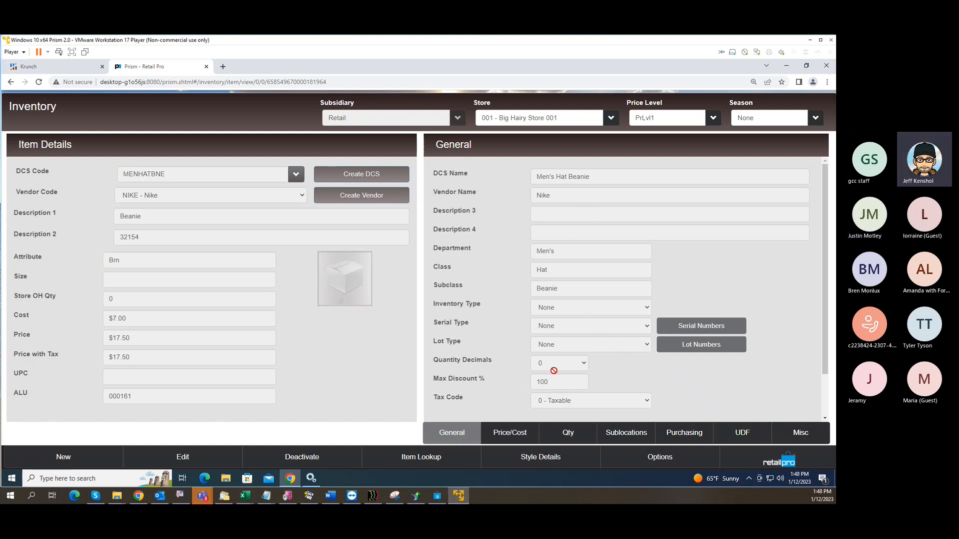
Examine the saved Beanie item's margin and price levels, its quantities per store, and its sublocations.
{"action": "left_click", "coordinate": [509, 434]}
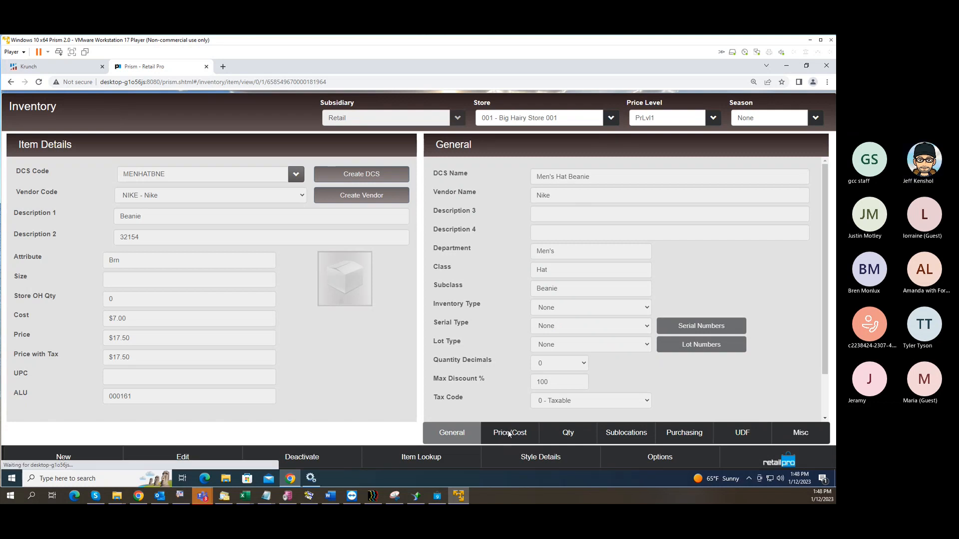
{"action": "scroll", "coordinate": [605, 285], "scroll_direction": "down", "scroll_amount": 3}
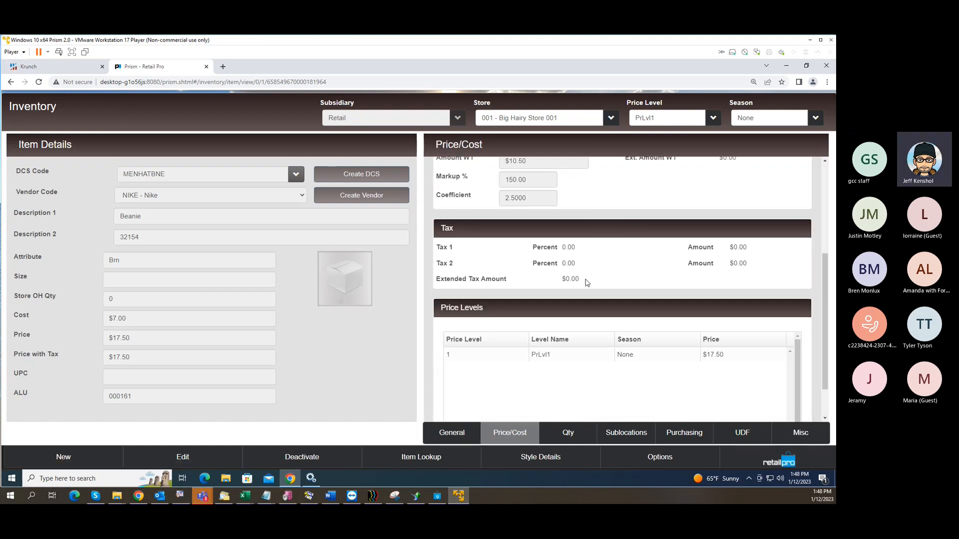
{"action": "scroll", "coordinate": [586, 282], "scroll_direction": "up", "scroll_amount": 4}
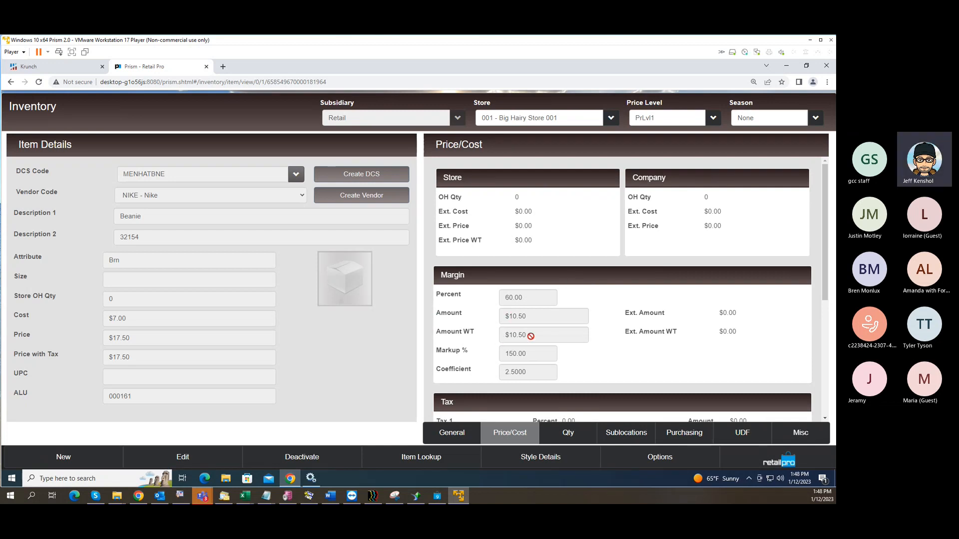
{"action": "left_click", "coordinate": [563, 434]}
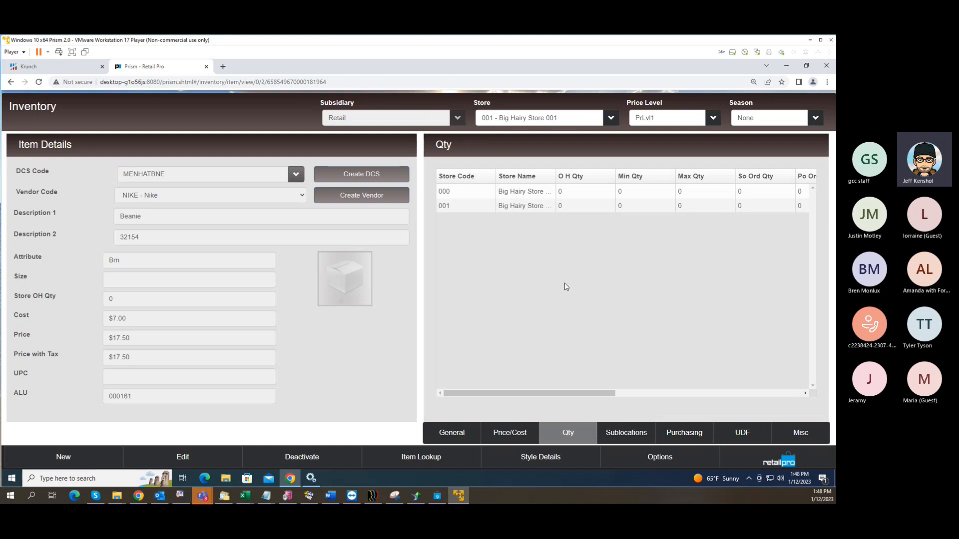
{"action": "left_click", "coordinate": [628, 435]}
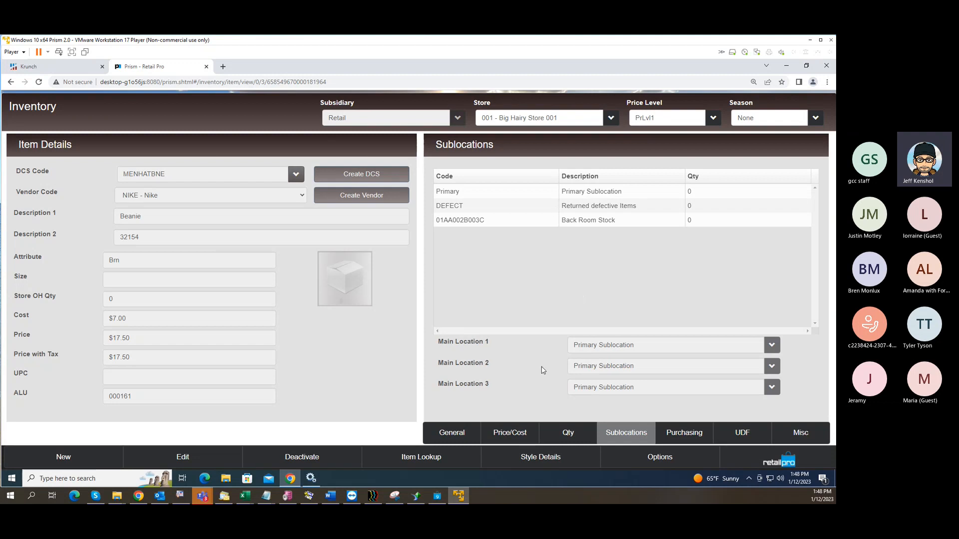
Examine the Beanie item's purchasing details, including the ordering settings and the store min/max quantities.
{"action": "left_click", "coordinate": [685, 433]}
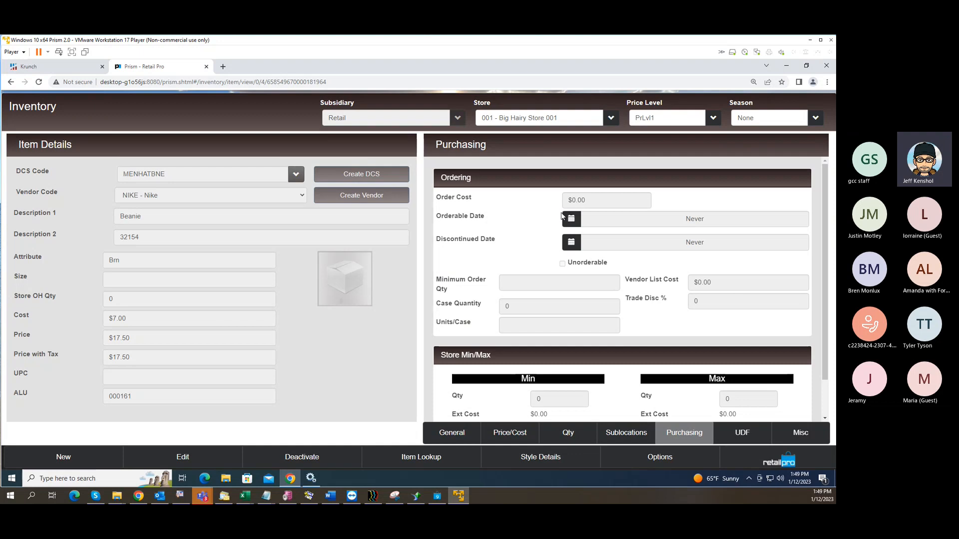
{"action": "scroll", "coordinate": [549, 254], "scroll_direction": "down", "scroll_amount": 2}
{"action": "scroll", "coordinate": [580, 265], "scroll_direction": "up", "scroll_amount": 2}
{"action": "scroll", "coordinate": [581, 266], "scroll_direction": "down", "scroll_amount": 2}
{"action": "scroll", "coordinate": [589, 248], "scroll_direction": "up", "scroll_amount": 2}
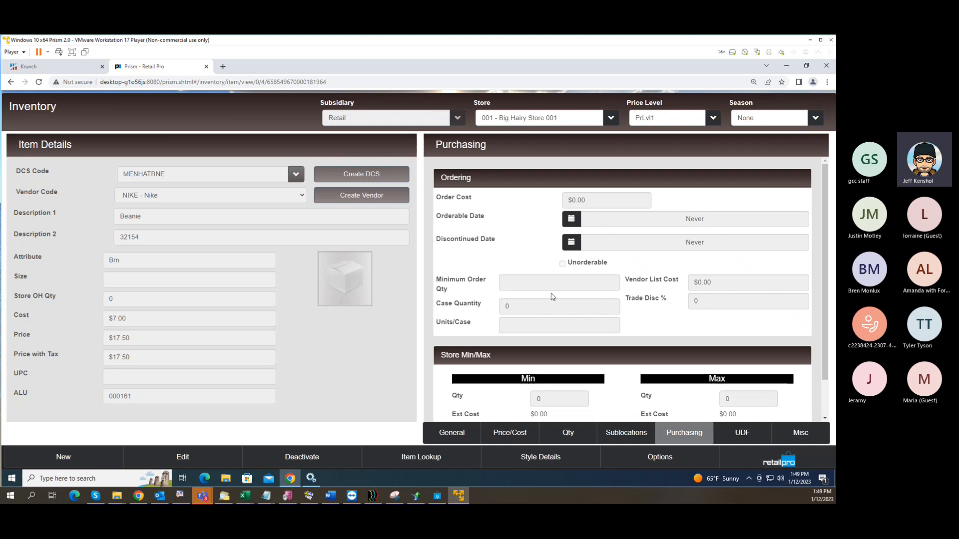
{"action": "scroll", "coordinate": [572, 287], "scroll_direction": "down", "scroll_amount": 1}
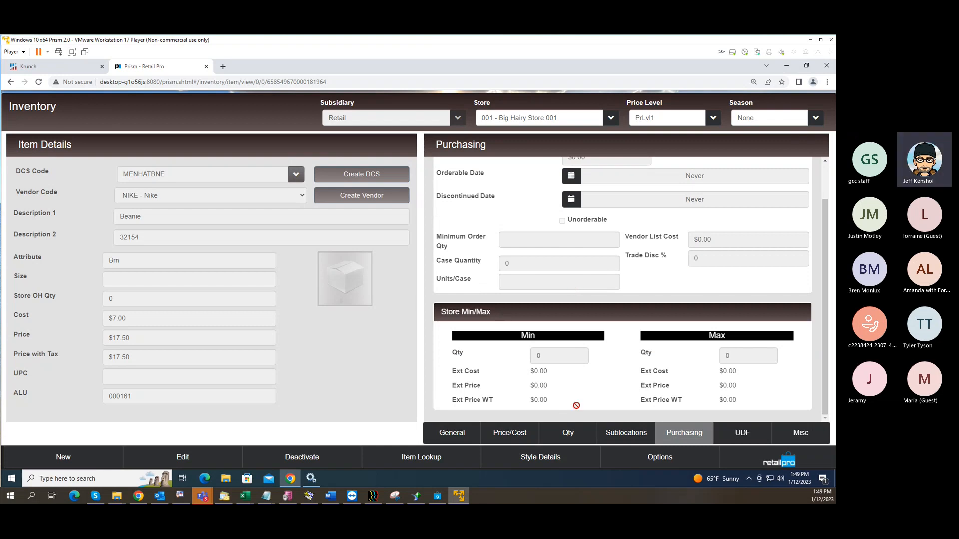
{"action": "left_click", "coordinate": [449, 434]}
{"action": "scroll", "coordinate": [629, 375], "scroll_direction": "down", "scroll_amount": 1}
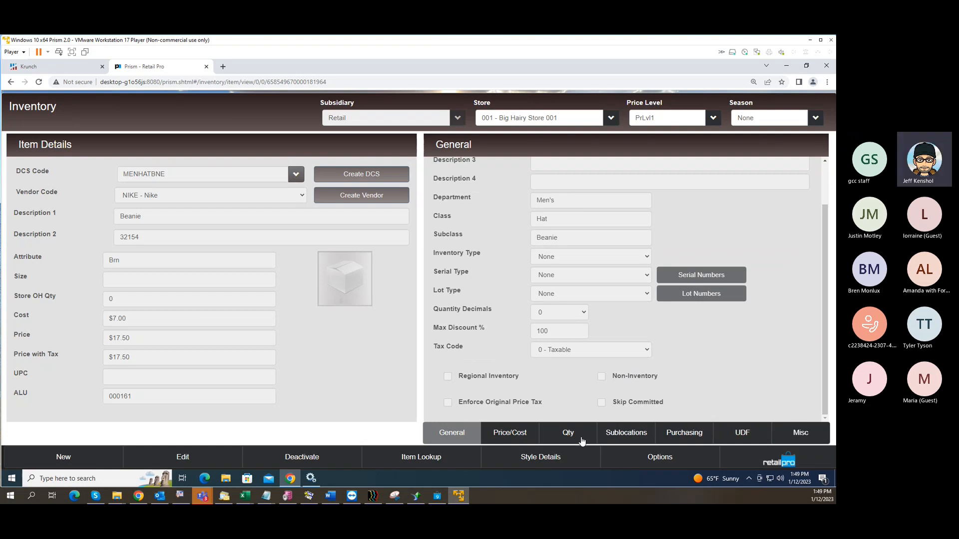
{"action": "left_click", "coordinate": [678, 435]}
{"action": "scroll", "coordinate": [631, 304], "scroll_direction": "down", "scroll_amount": 1}
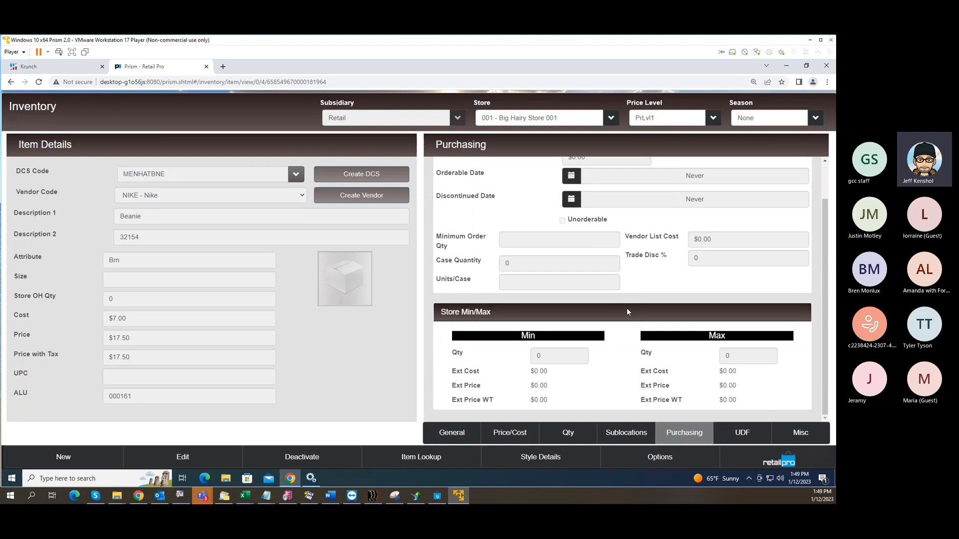
{"action": "scroll", "coordinate": [624, 313], "scroll_direction": "up", "scroll_amount": 1}
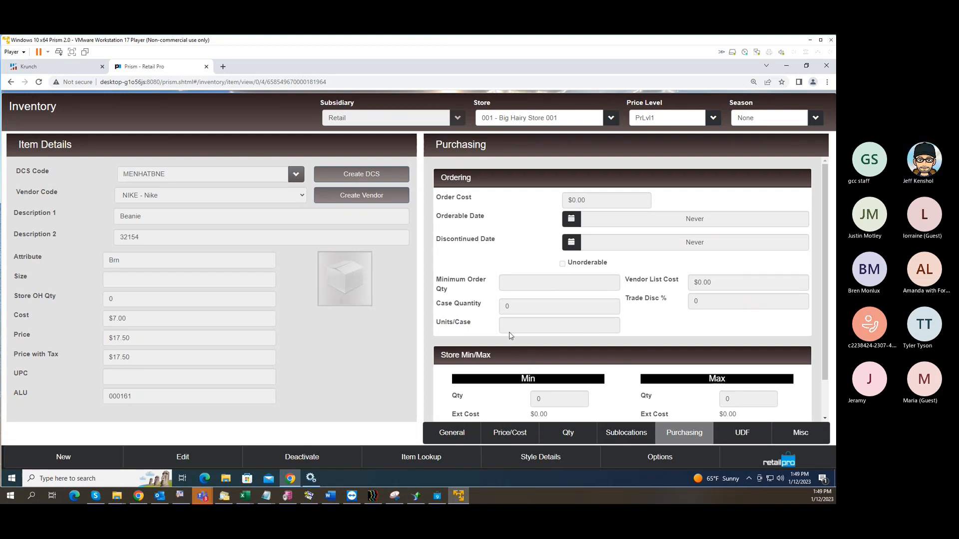
{"action": "scroll", "coordinate": [562, 350], "scroll_direction": "down", "scroll_amount": 1}
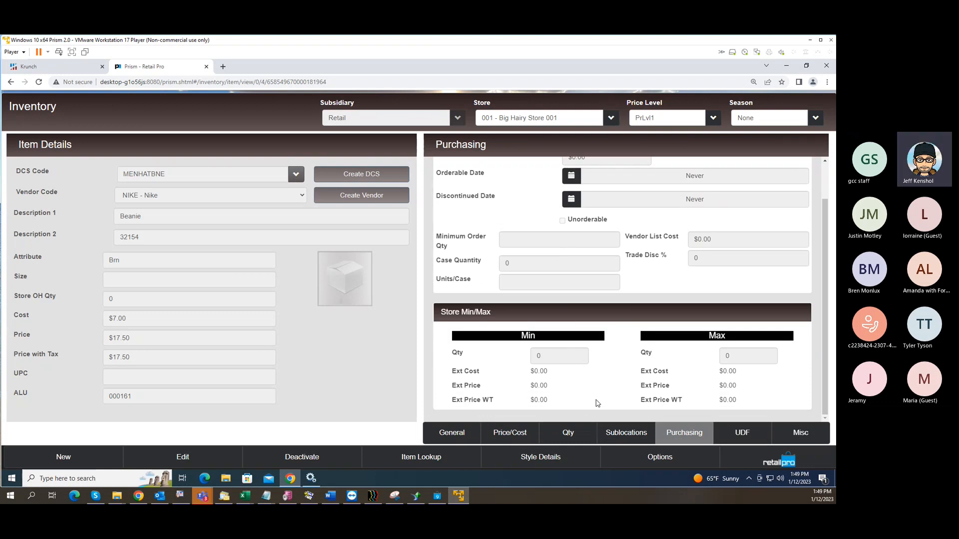
Examine the Beanie item's user-defined fields and its miscellaneous details, including text fields, dimensions and loyalty.
{"action": "left_click", "coordinate": [732, 432]}
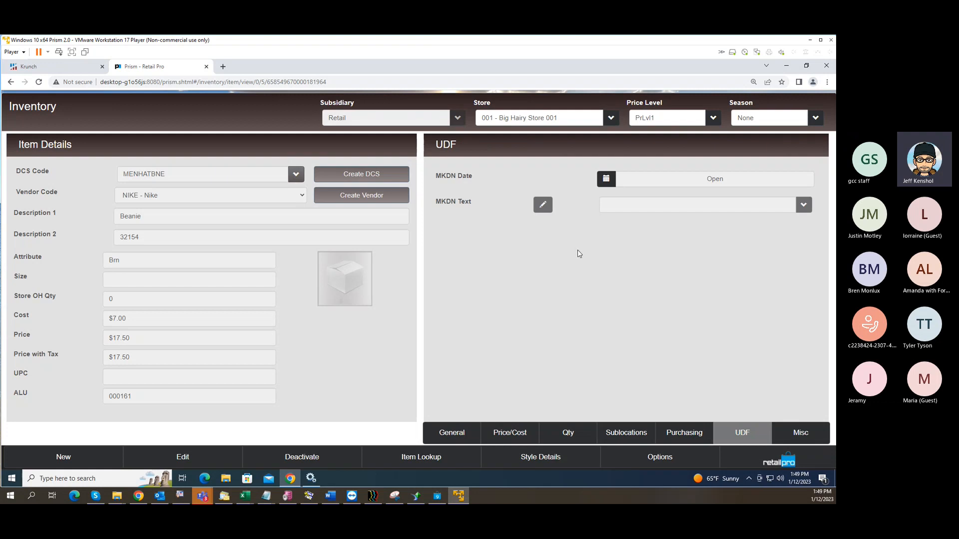
{"action": "left_click", "coordinate": [799, 433]}
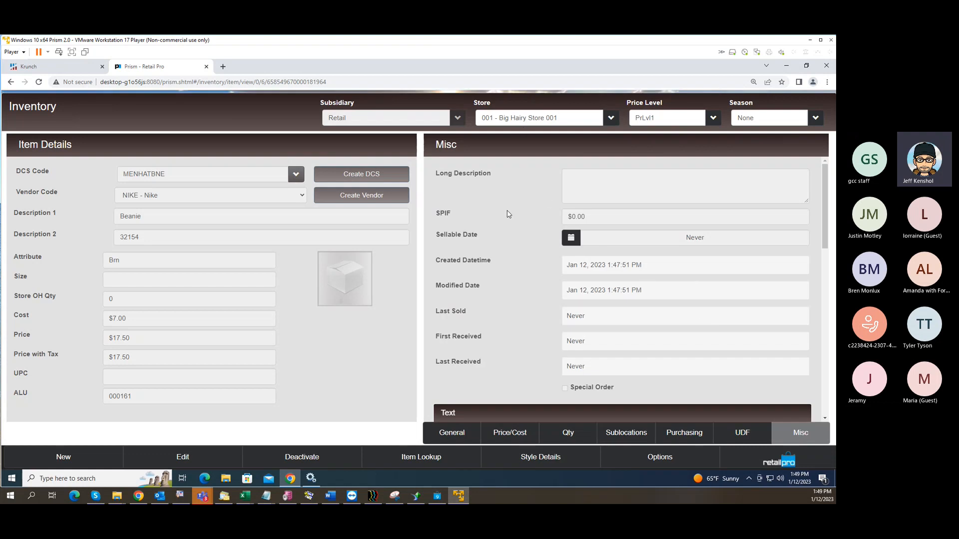
{"action": "scroll", "coordinate": [505, 232], "scroll_direction": "down", "scroll_amount": 4}
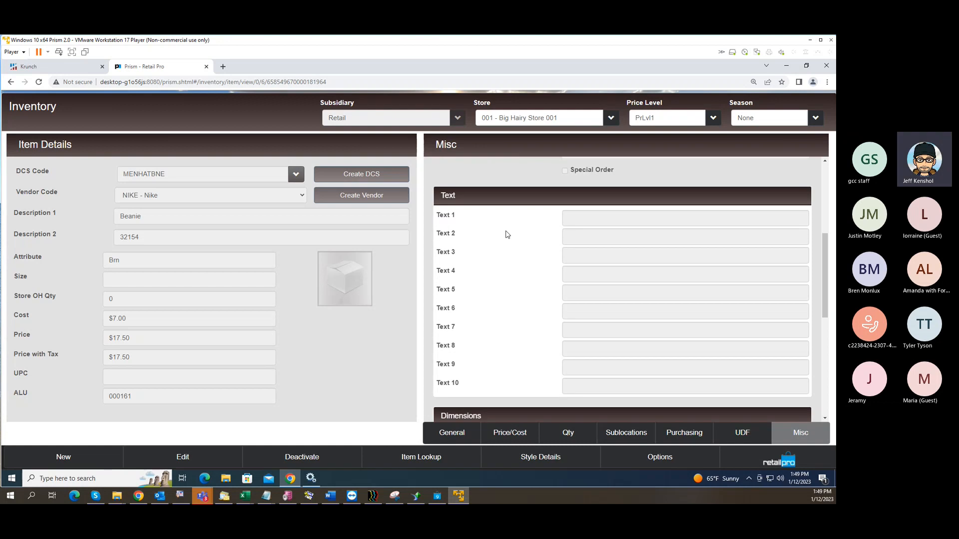
{"action": "scroll", "coordinate": [507, 234], "scroll_direction": "down", "scroll_amount": 4}
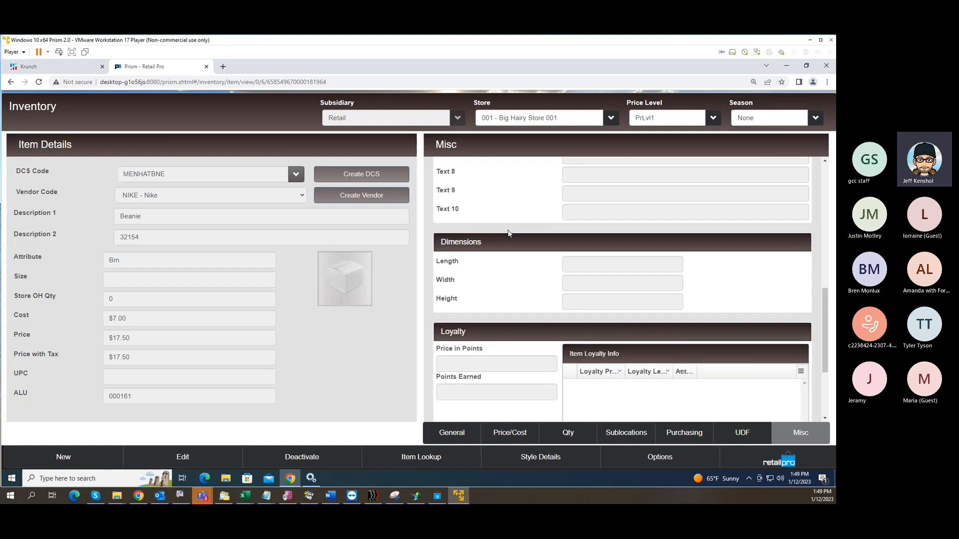
{"action": "scroll", "coordinate": [483, 292], "scroll_direction": "down", "scroll_amount": 3}
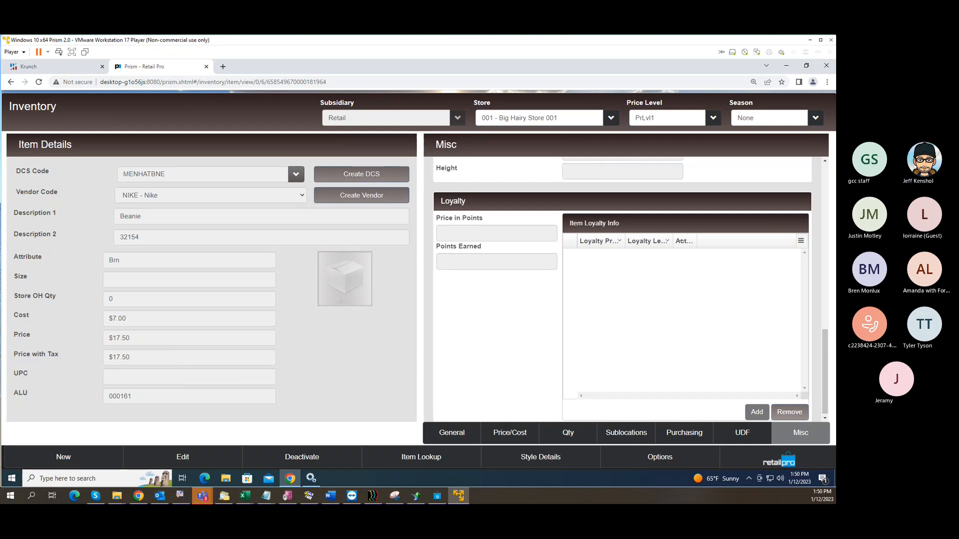
Switch to the Word outline, review the Advanced Inventory topics Non-Inventory, Price Levels and Serial/Lot #, and move the document away.
{"action": "key", "text": "alt+Tab"}
{"action": "left_click_drag", "start_coordinate": [266, 47], "coordinate": [269, 48]}
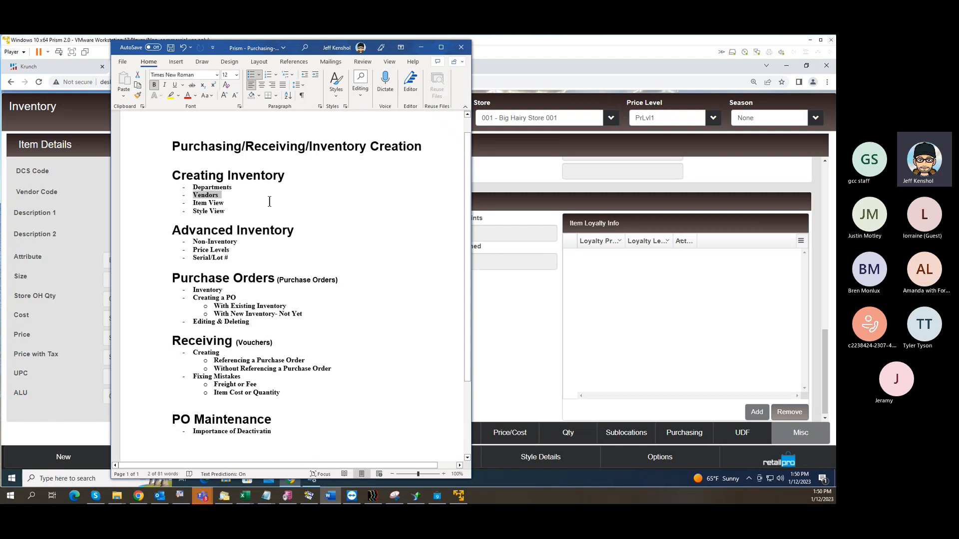
{"action": "triple_click", "coordinate": [224, 241]}
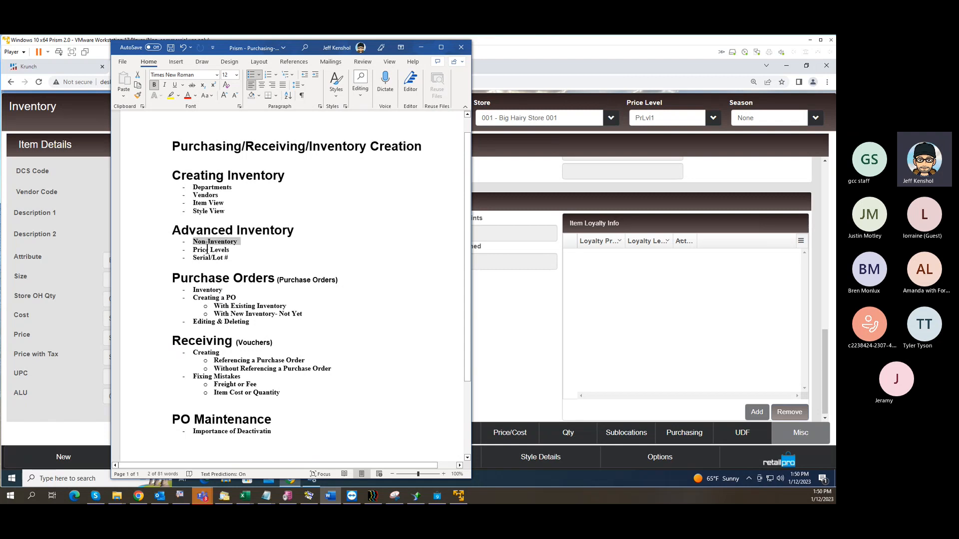
{"action": "triple_click", "coordinate": [204, 250]}
{"action": "triple_click", "coordinate": [196, 258]}
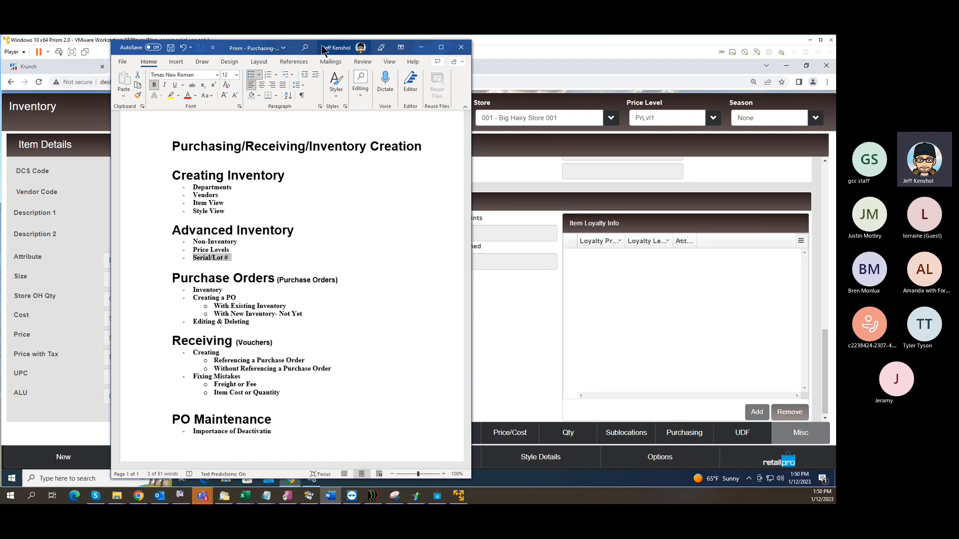
{"action": "left_click_drag", "start_coordinate": [322, 48], "coordinate": [0, 46]}
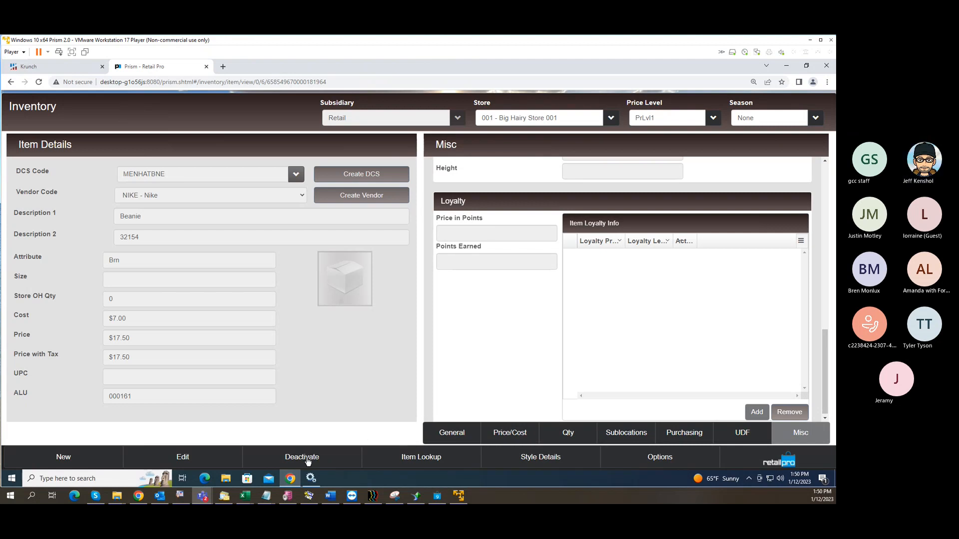
Examine the Beanie item's general settings, including the serial type, lot type and Non-Inventory options.
{"action": "left_click", "coordinate": [468, 435]}
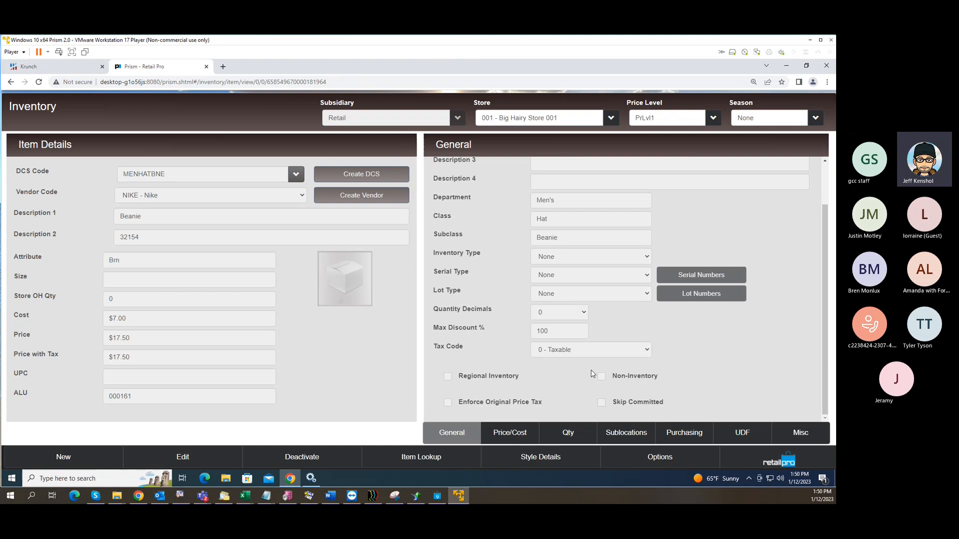
{"action": "scroll", "coordinate": [562, 352], "scroll_direction": "up", "scroll_amount": 2}
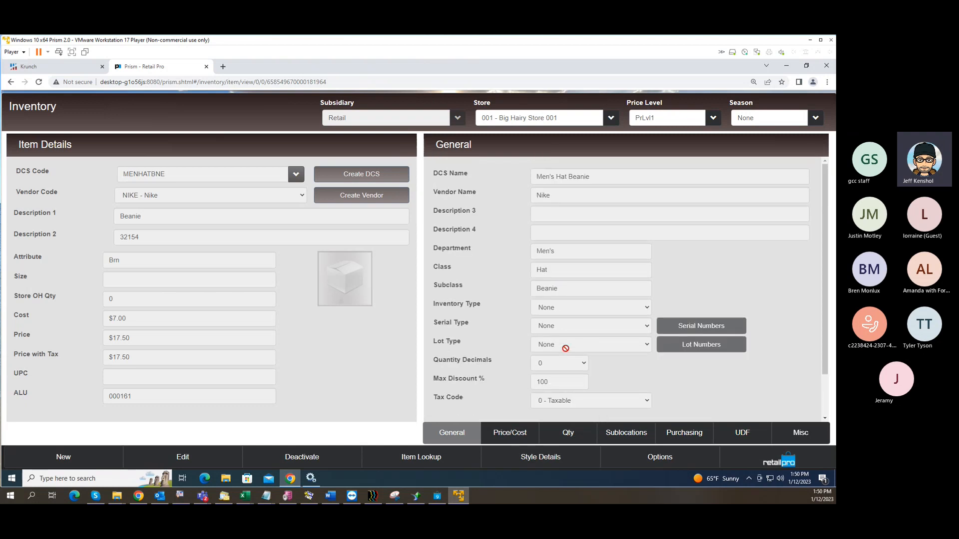
{"action": "scroll", "coordinate": [565, 345], "scroll_direction": "down", "scroll_amount": 1}
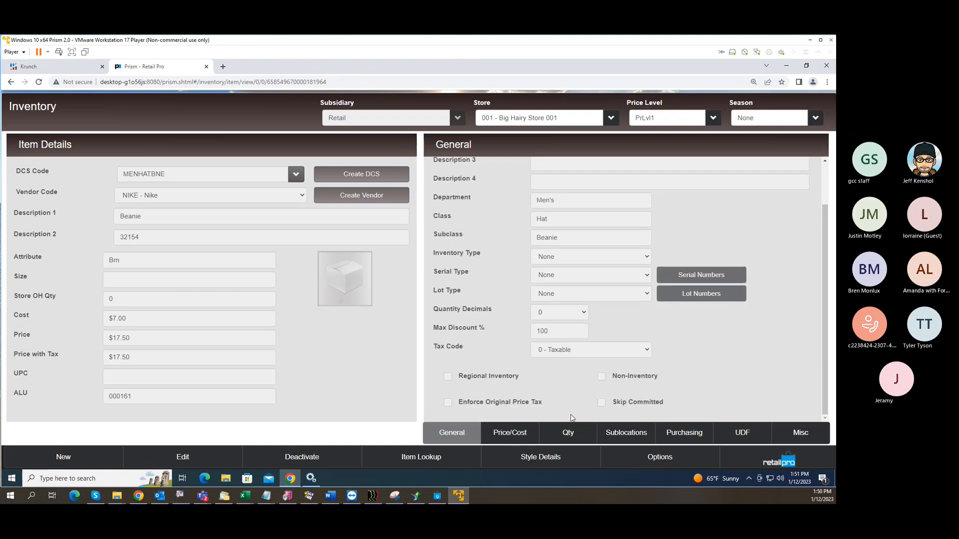
Examine the Beanie item's price and cost details, including margin and tax, and return to its general settings.
{"action": "left_click", "coordinate": [522, 437]}
{"action": "scroll", "coordinate": [581, 388], "scroll_direction": "down", "scroll_amount": 5}
{"action": "scroll", "coordinate": [581, 389], "scroll_direction": "up", "scroll_amount": 5}
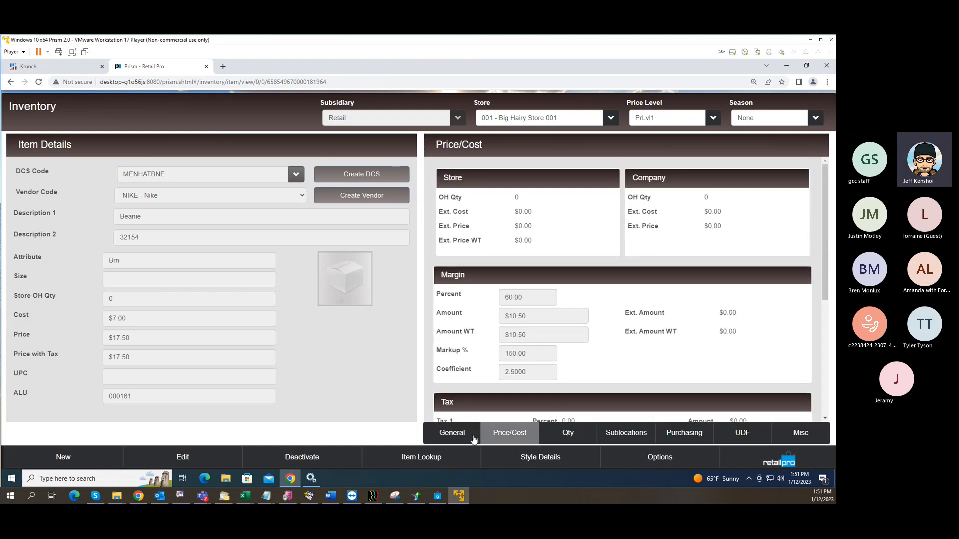
{"action": "left_click", "coordinate": [473, 435]}
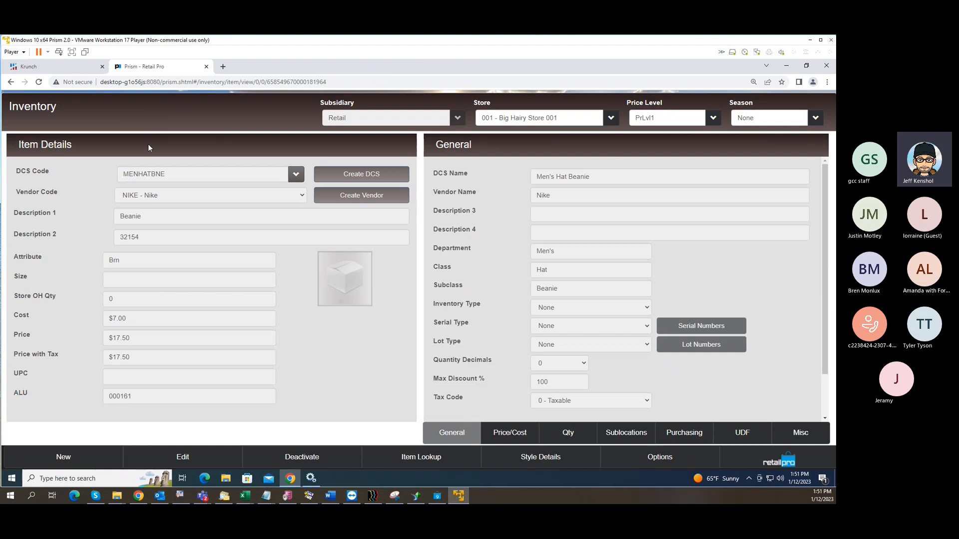
Try the Full serial type on the Beanie item, view its serial number lookup, and set the type back to None.
{"action": "left_click", "coordinate": [182, 457]}
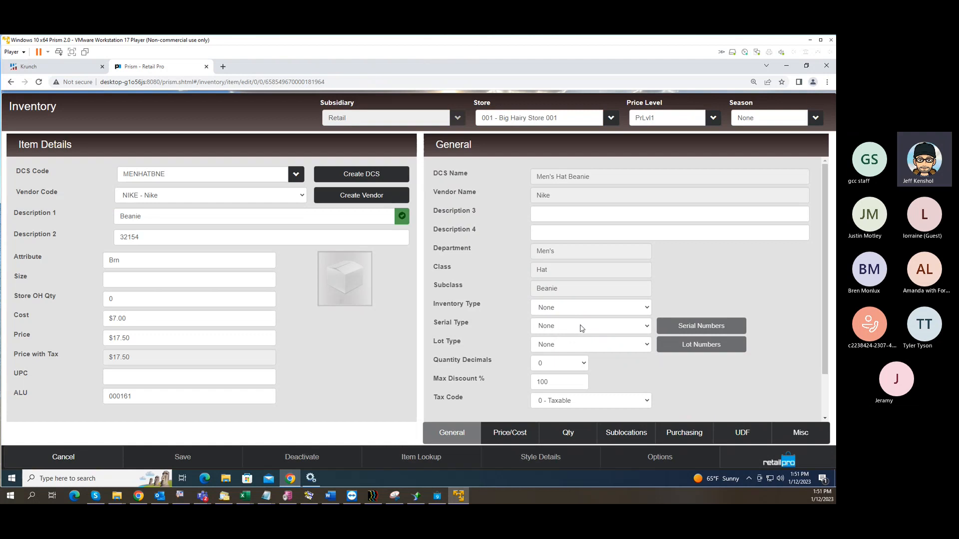
{"action": "left_click", "coordinate": [580, 328]}
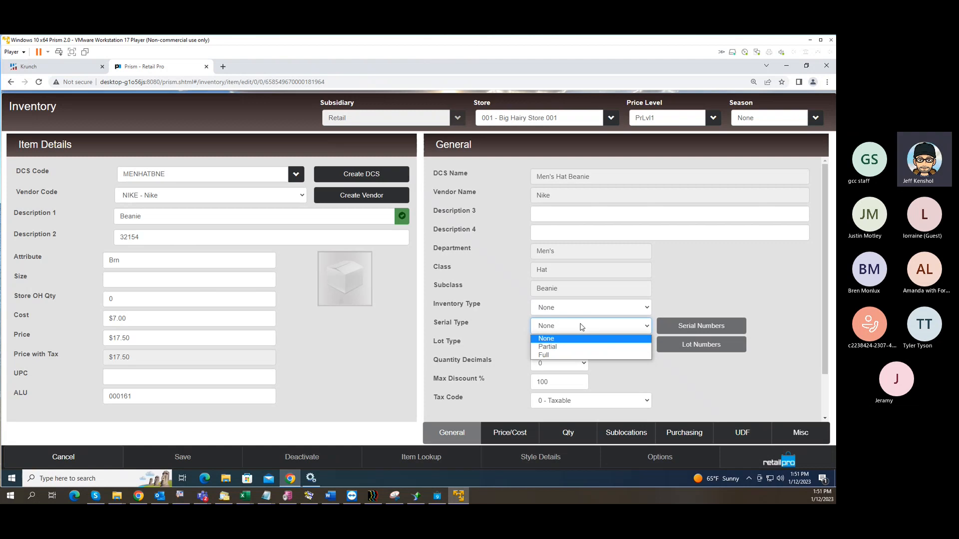
{"action": "left_click", "coordinate": [554, 356]}
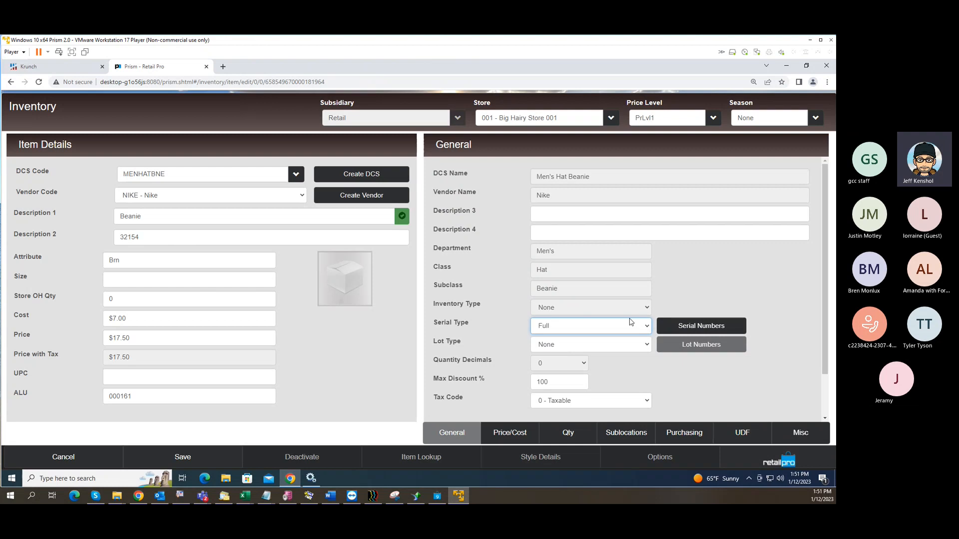
{"action": "left_click", "coordinate": [710, 331]}
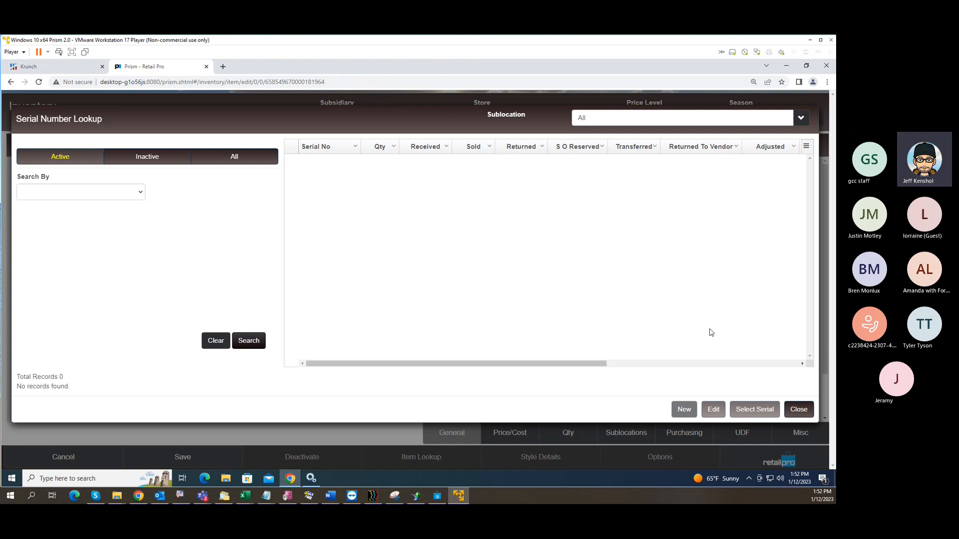
{"action": "left_click", "coordinate": [798, 409]}
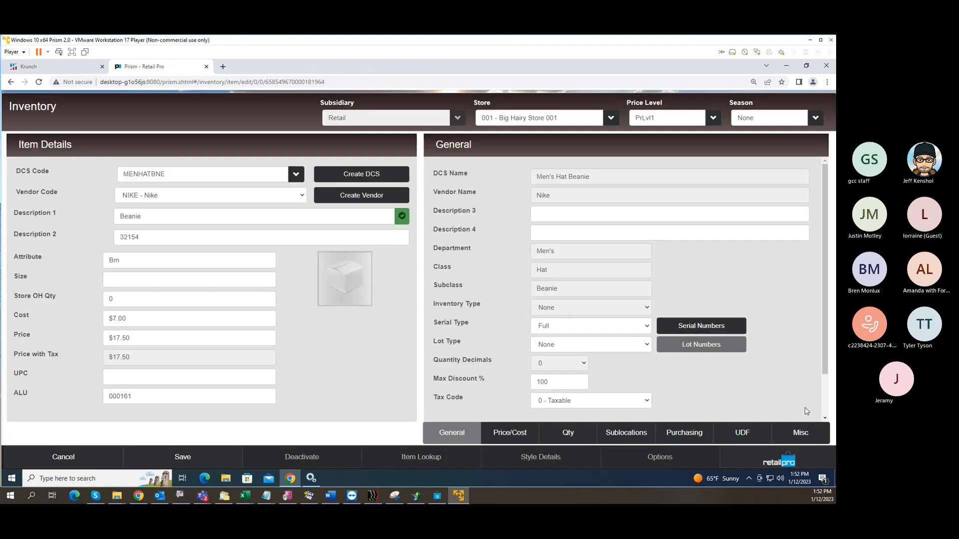
{"action": "left_click", "coordinate": [595, 330]}
{"action": "left_click", "coordinate": [597, 339]}
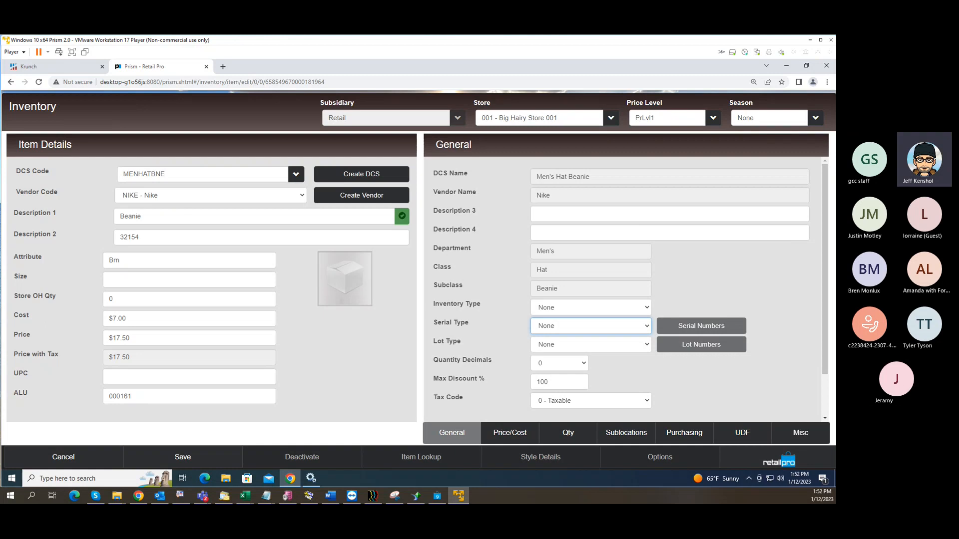
Bring the Word outline into view, review the Purchase Orders topics starting at Inventory, and minimize the document.
{"action": "left_click_drag", "start_coordinate": [0, 50], "coordinate": [352, 49]}
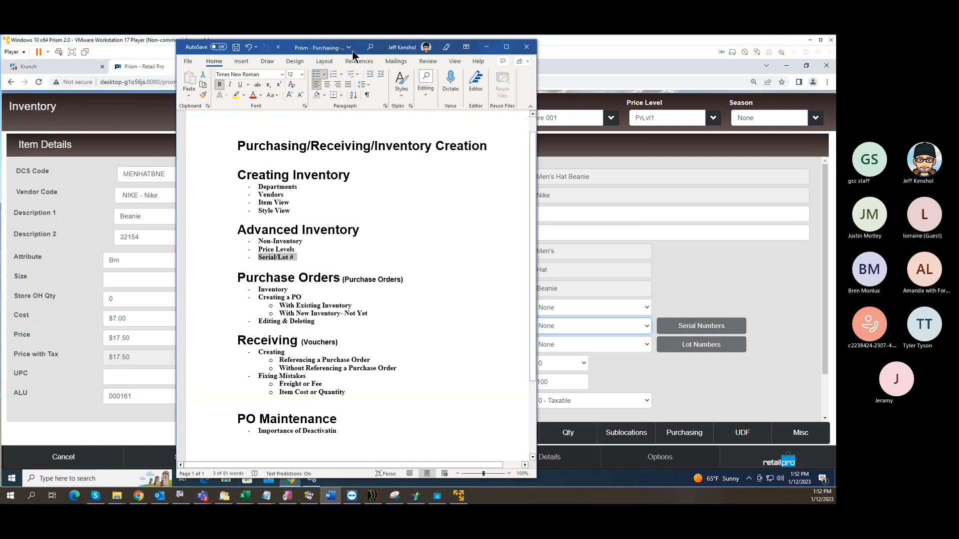
{"action": "left_click", "coordinate": [294, 290]}
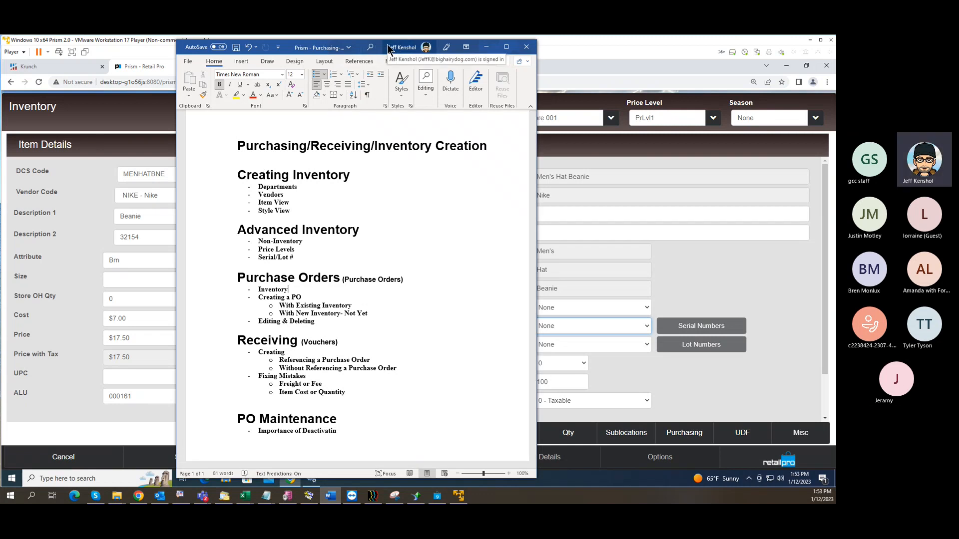
{"action": "left_click", "coordinate": [486, 46]}
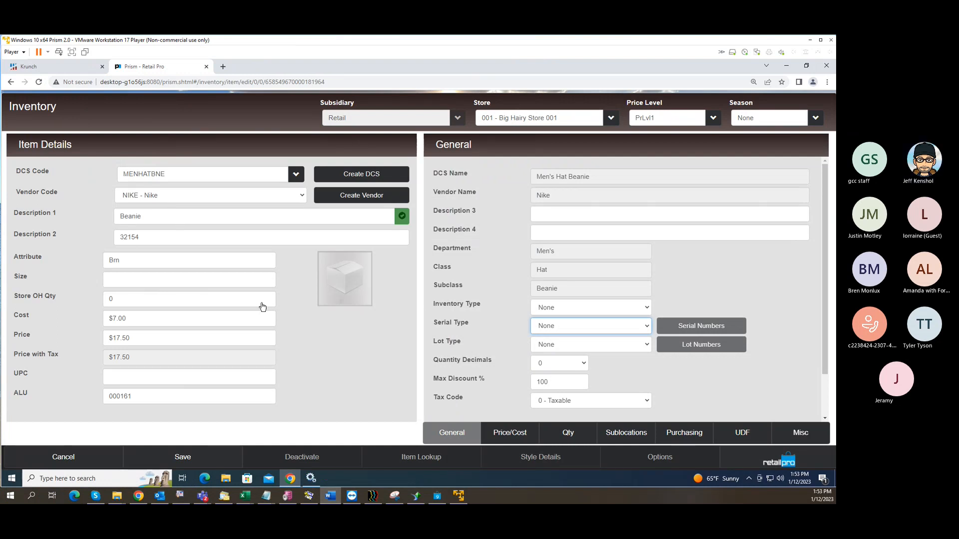
Leave the Beanie item for Store Operations, discarding the unsaved changes.
{"action": "left_click", "coordinate": [778, 462]}
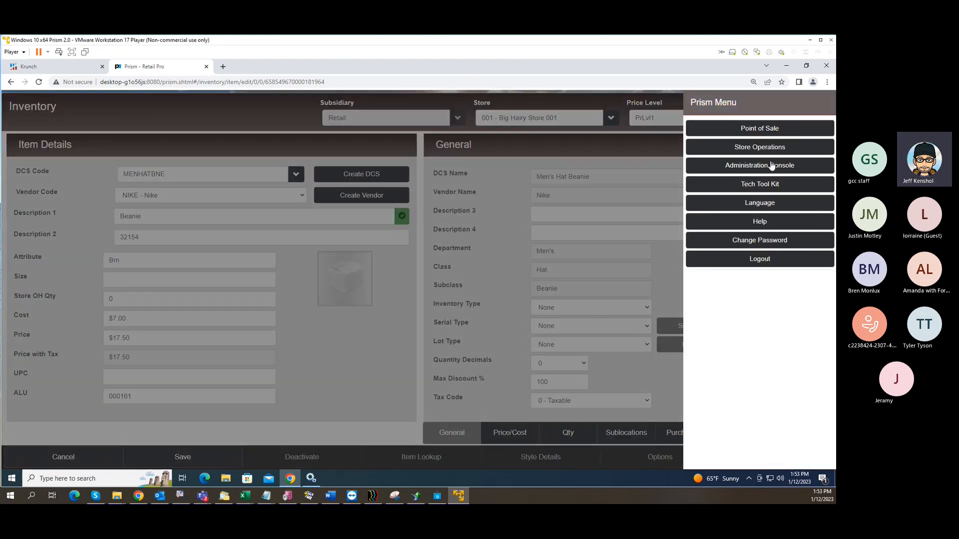
{"action": "left_click", "coordinate": [749, 147]}
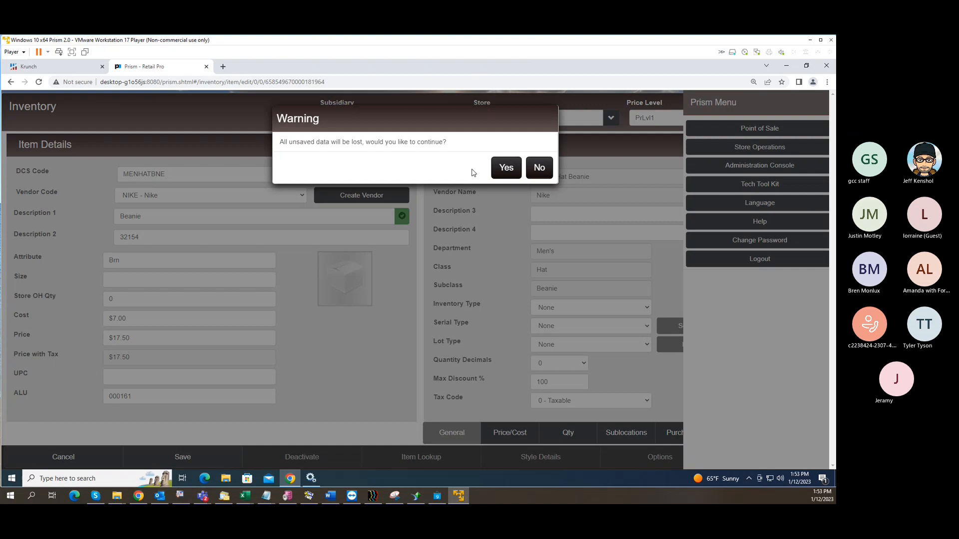
{"action": "left_click", "coordinate": [505, 169]}
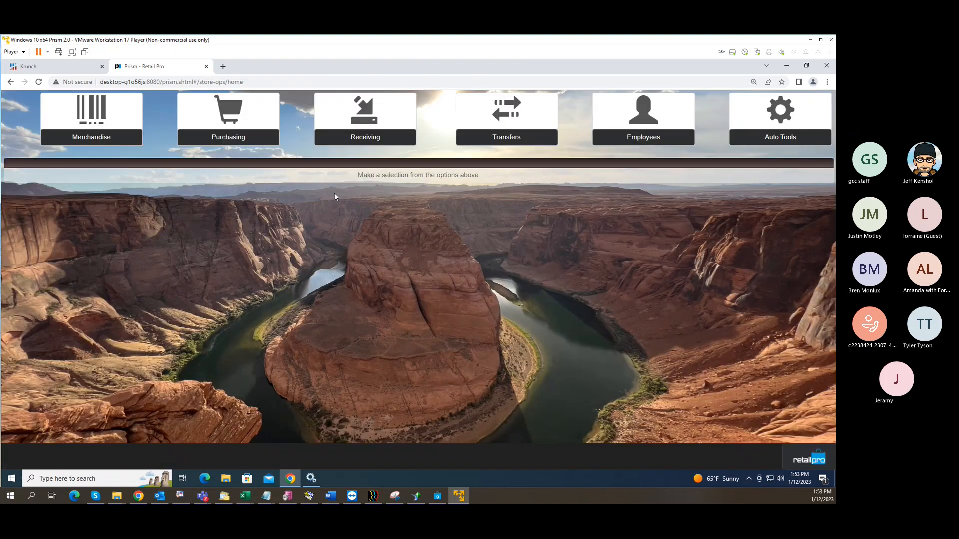
View the Purchasing and Receiving options, open the Purchase Order Lookup and search active purchase orders without filters.
{"action": "left_click", "coordinate": [216, 128]}
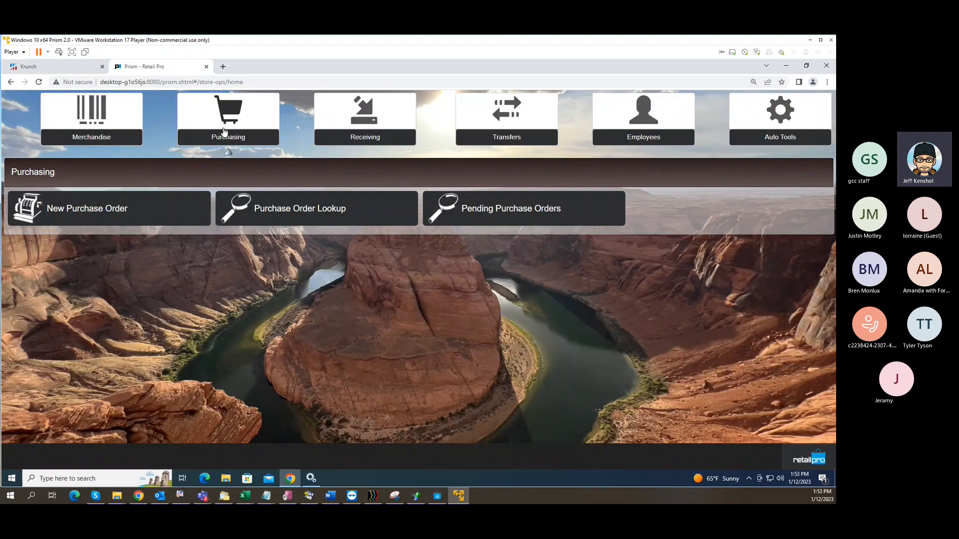
{"action": "left_click", "coordinate": [353, 134]}
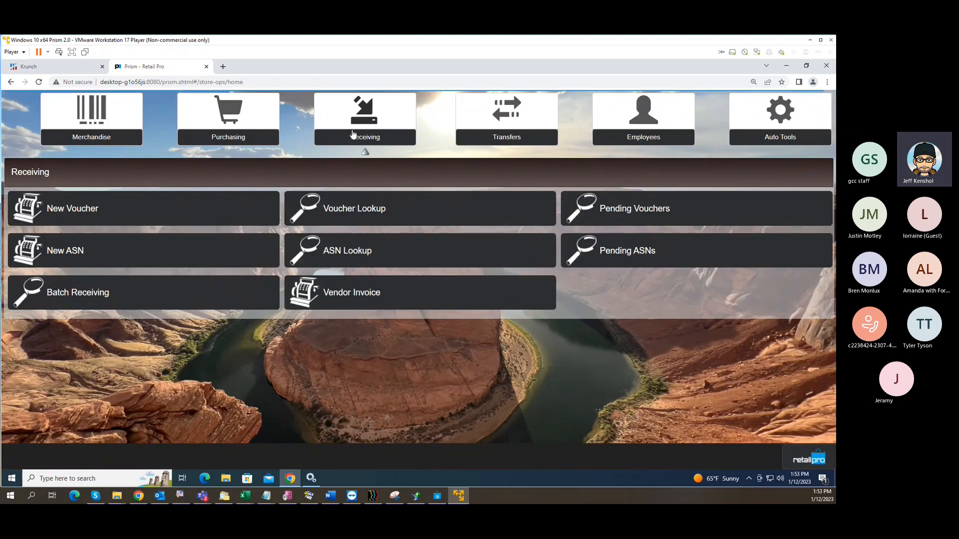
{"action": "left_click", "coordinate": [223, 125]}
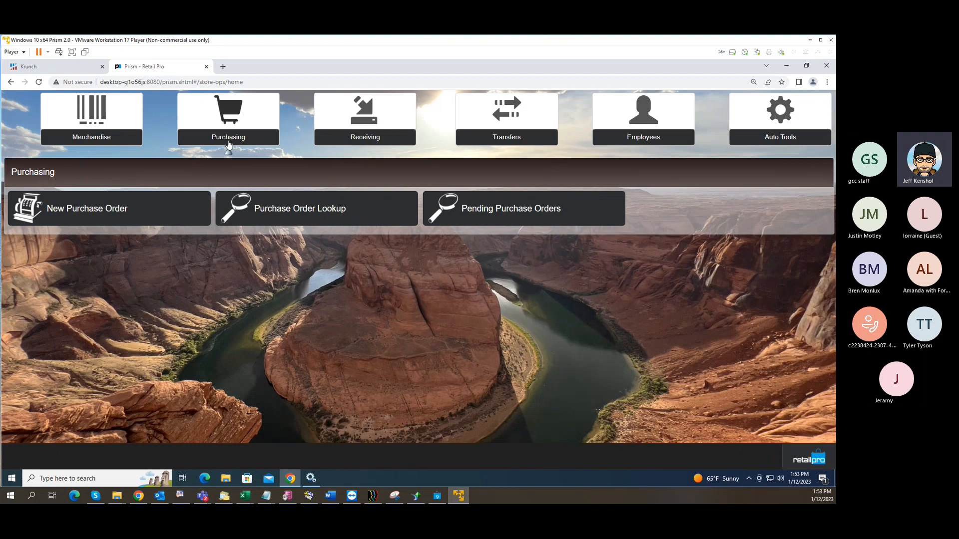
{"action": "left_click", "coordinate": [266, 212]}
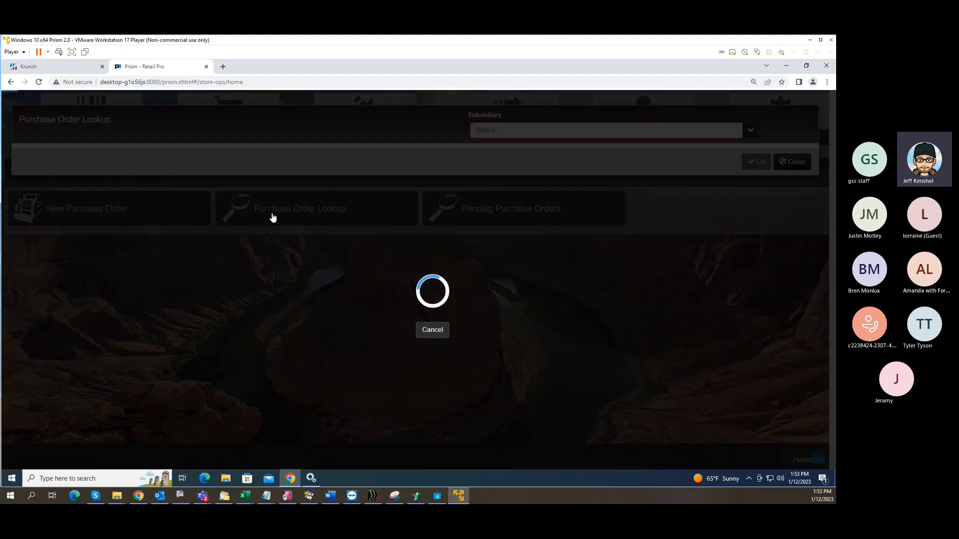
{"action": "left_click", "coordinate": [323, 374]}
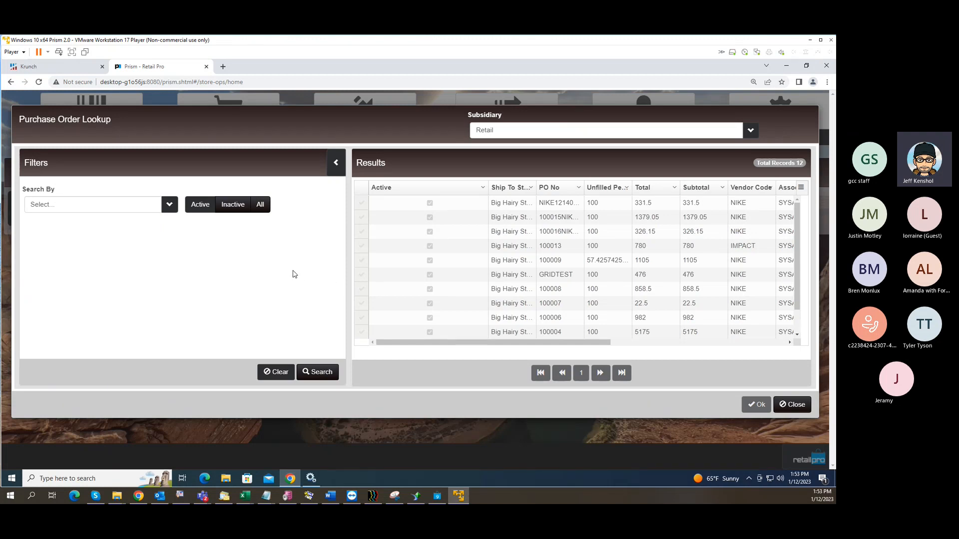
Search the purchase orders with filters for a PO number and the vendor code NIKE.
{"action": "left_click", "coordinate": [167, 206]}
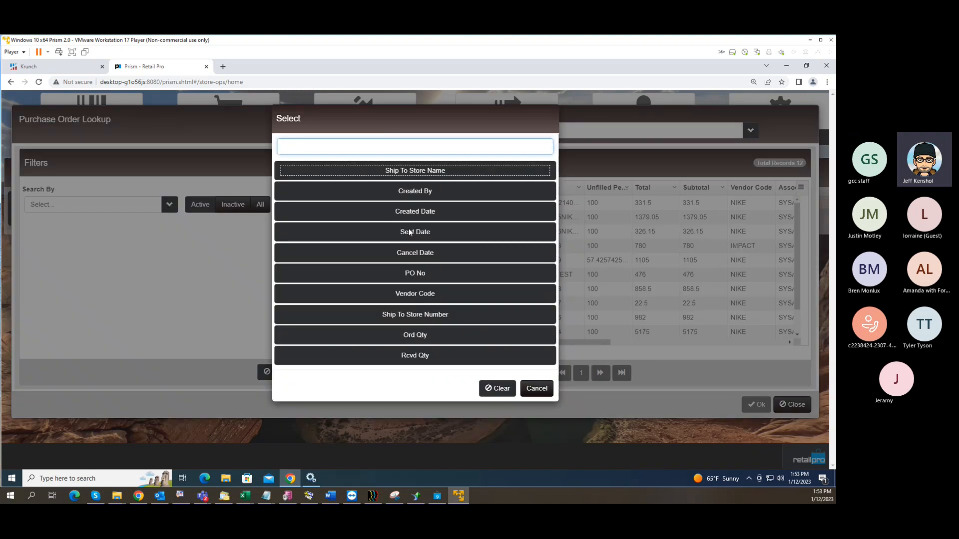
{"action": "left_click", "coordinate": [413, 275]}
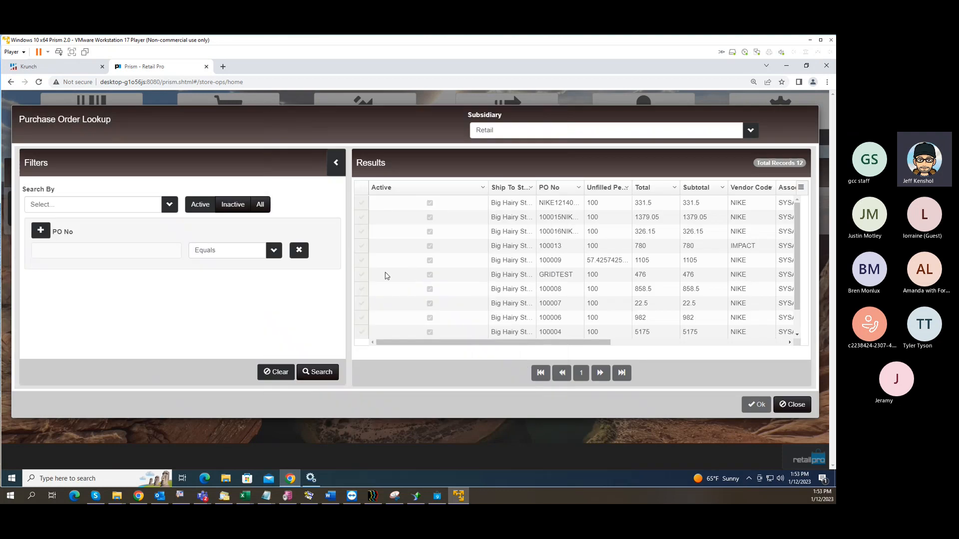
{"action": "left_click", "coordinate": [56, 253]}
{"action": "left_click", "coordinate": [172, 205]}
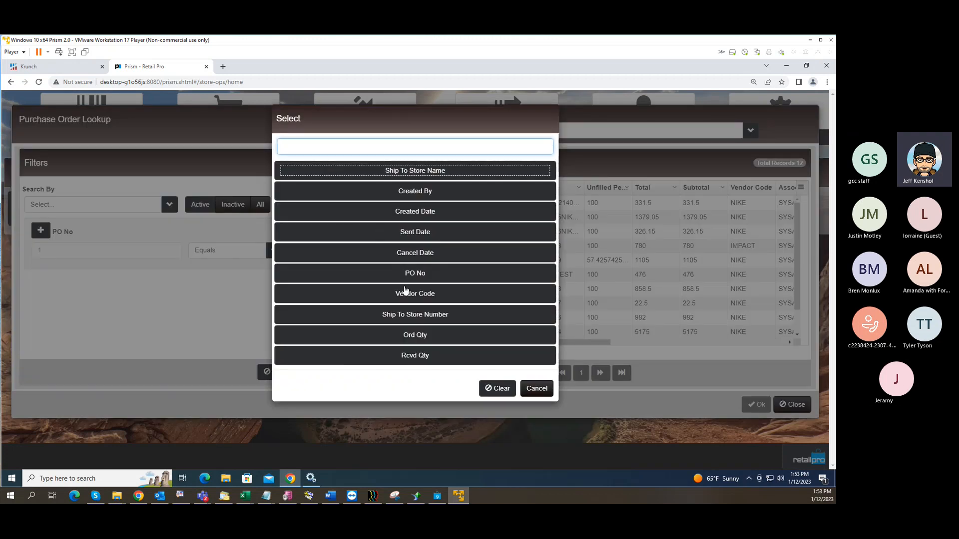
{"action": "left_click", "coordinate": [405, 294]}
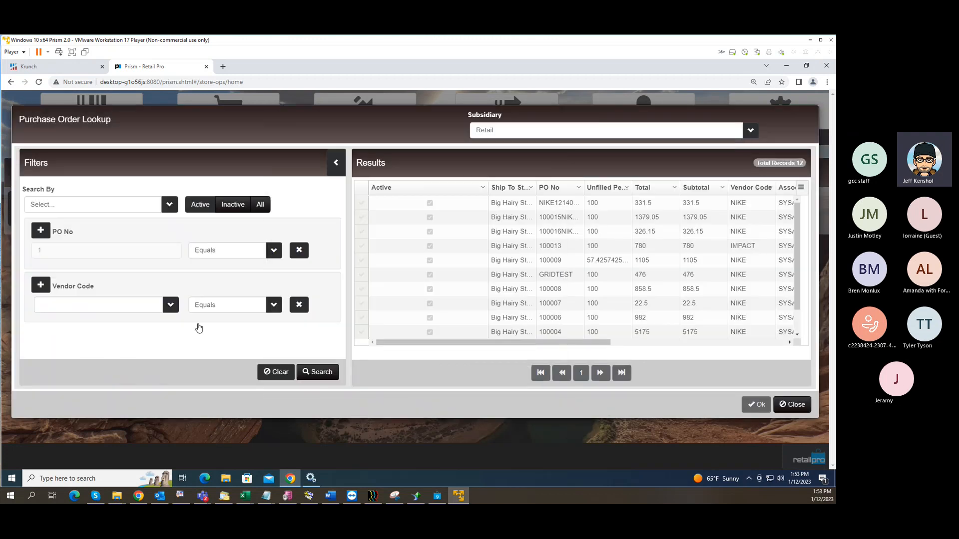
{"action": "left_click", "coordinate": [170, 304]}
{"action": "left_click", "coordinate": [407, 197]}
{"action": "left_click", "coordinate": [321, 376]}
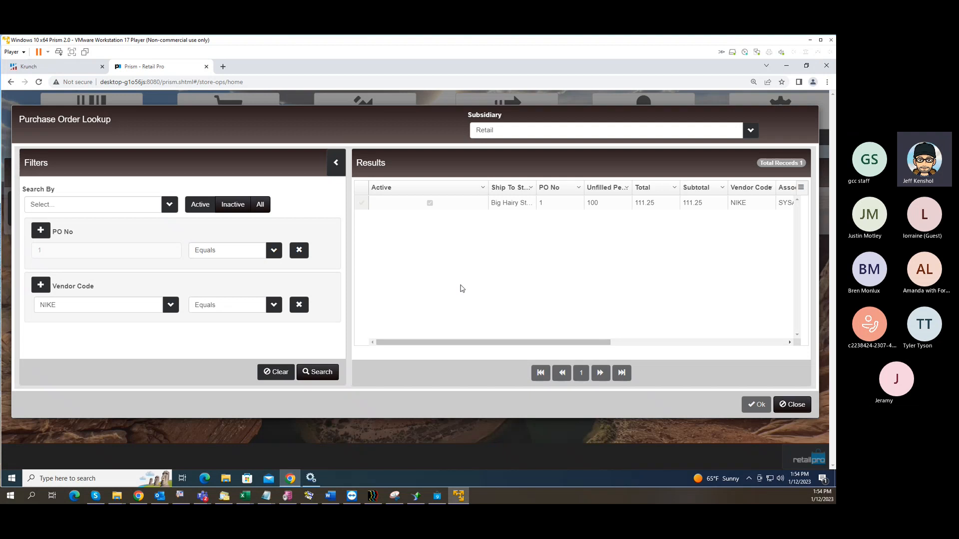
Remove the PO number and vendor filters, select the Nike purchase order in the results, and open it.
{"action": "left_click", "coordinate": [300, 306]}
{"action": "left_click", "coordinate": [299, 251]}
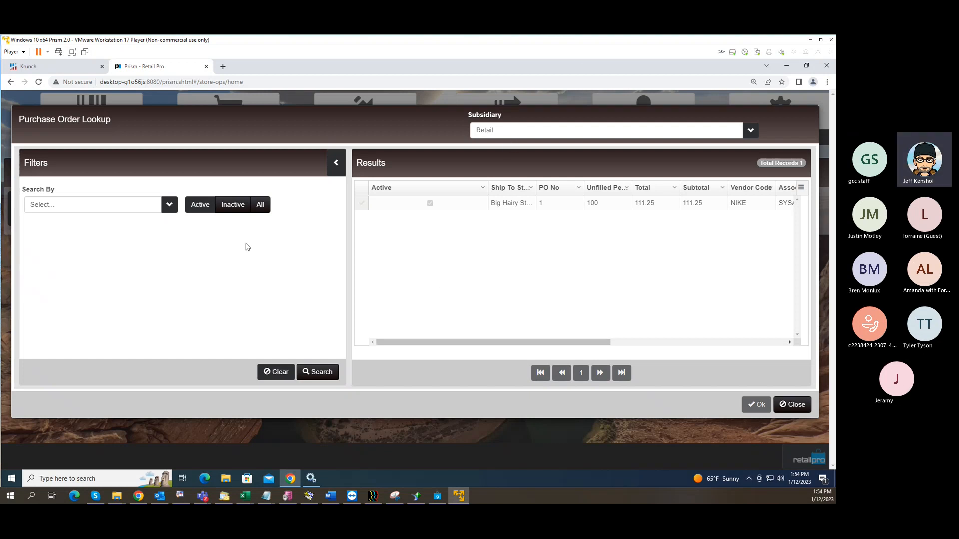
{"action": "left_click", "coordinate": [361, 205]}
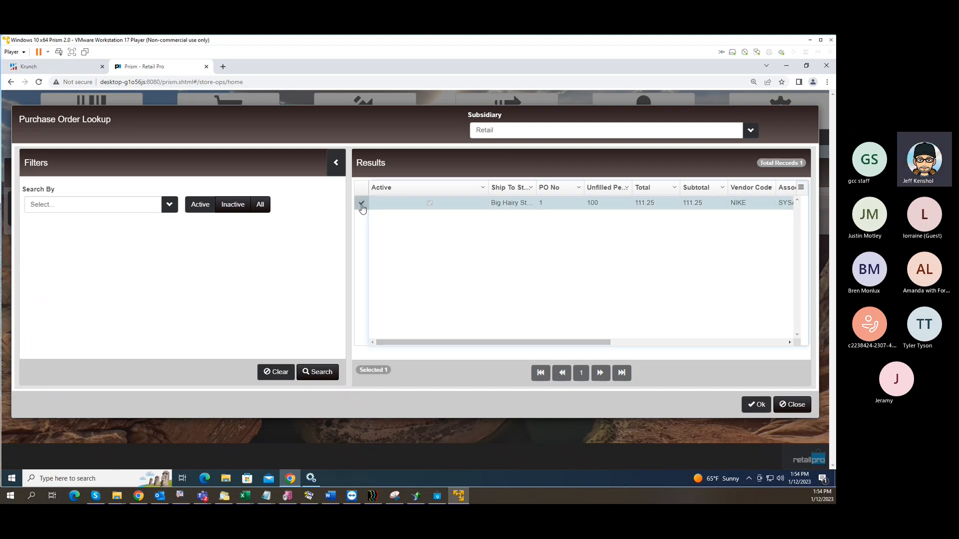
{"action": "left_click", "coordinate": [361, 204]}
{"action": "left_click", "coordinate": [362, 205]}
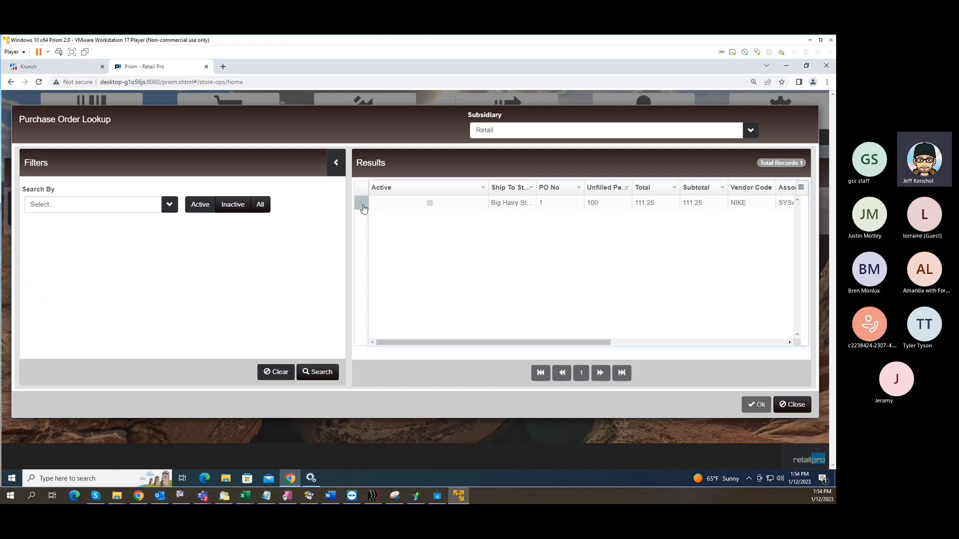
{"action": "left_click", "coordinate": [363, 205]}
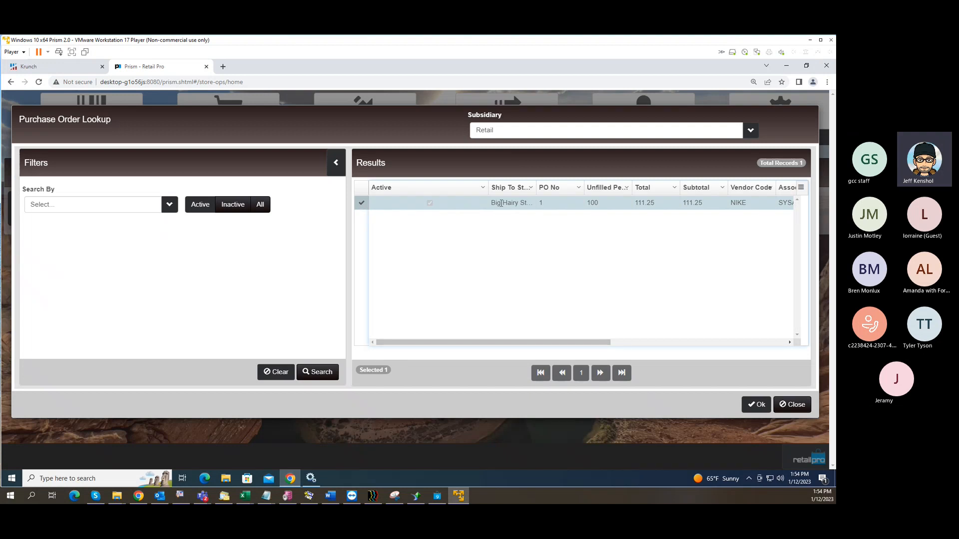
{"action": "left_click", "coordinate": [501, 204]}
{"action": "left_click", "coordinate": [360, 204]}
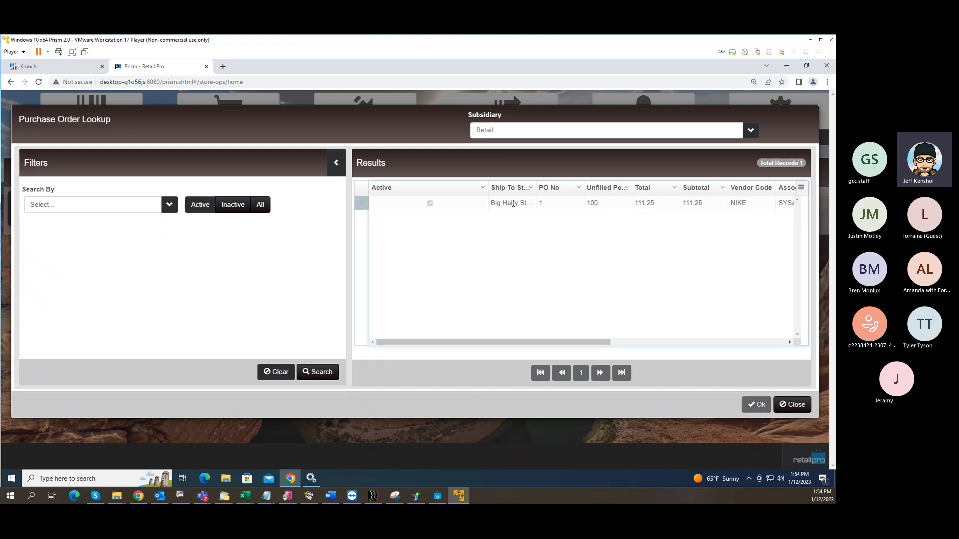
{"action": "left_click", "coordinate": [514, 202]}
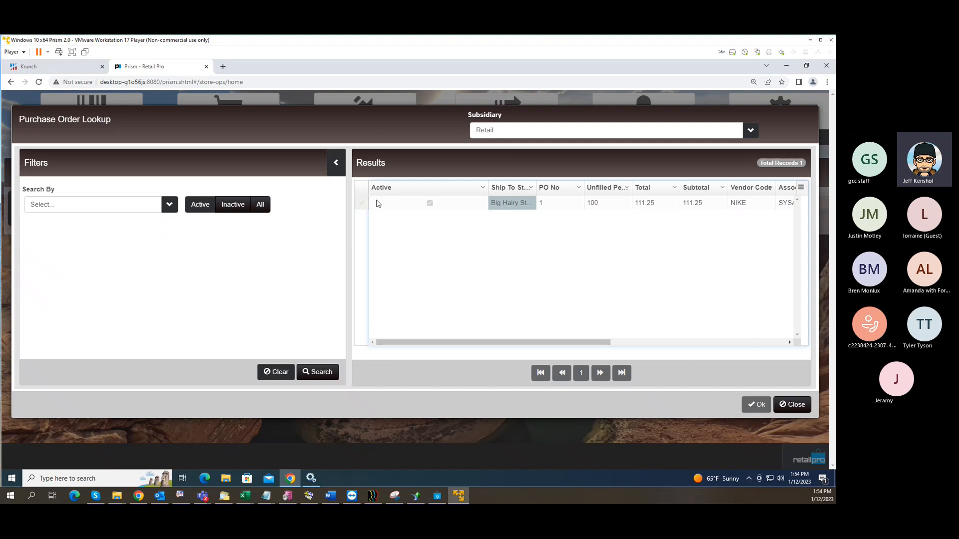
{"action": "left_click", "coordinate": [361, 202]}
{"action": "left_click", "coordinate": [755, 405]}
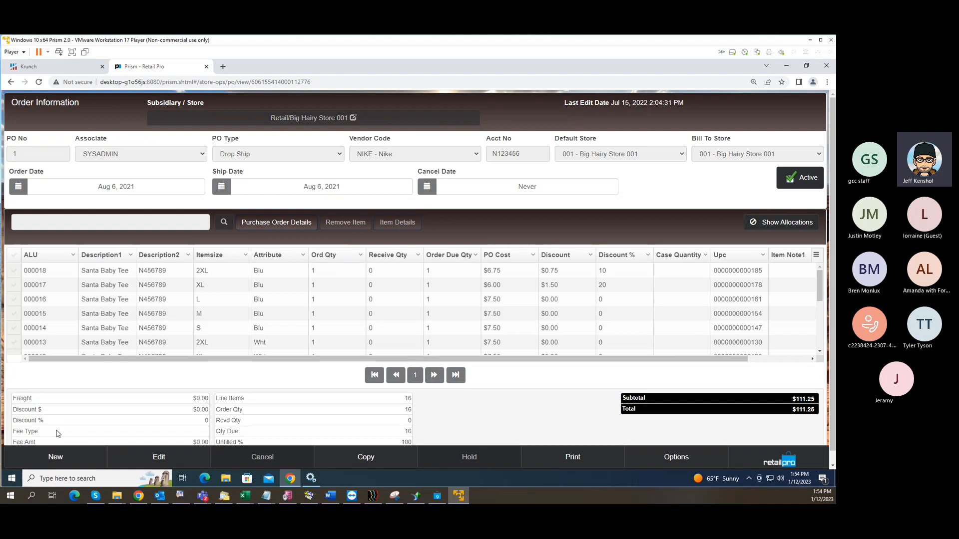
Start a new purchase order, enter a test PO number, and choose NIKE - Nike as the vendor.
{"action": "left_click", "coordinate": [54, 458]}
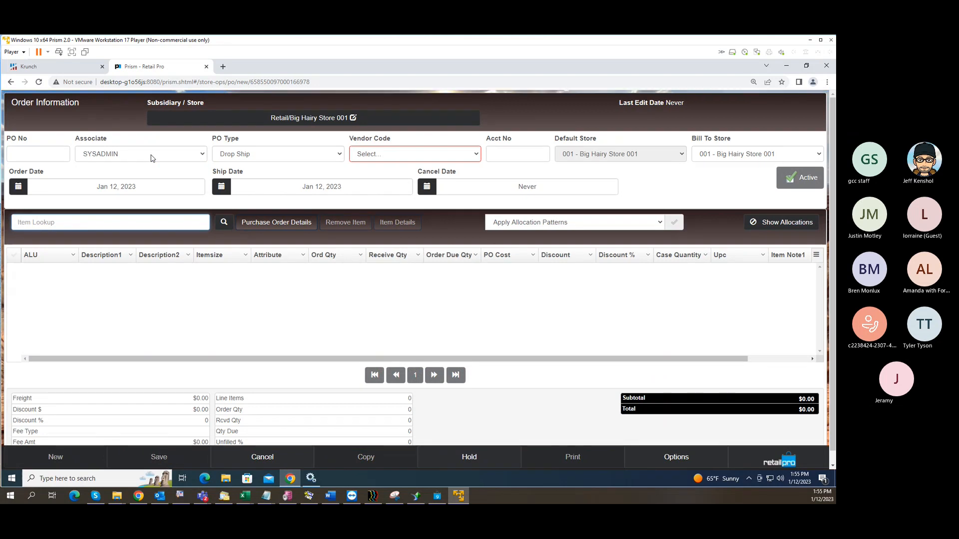
{"action": "left_click", "coordinate": [56, 154]}
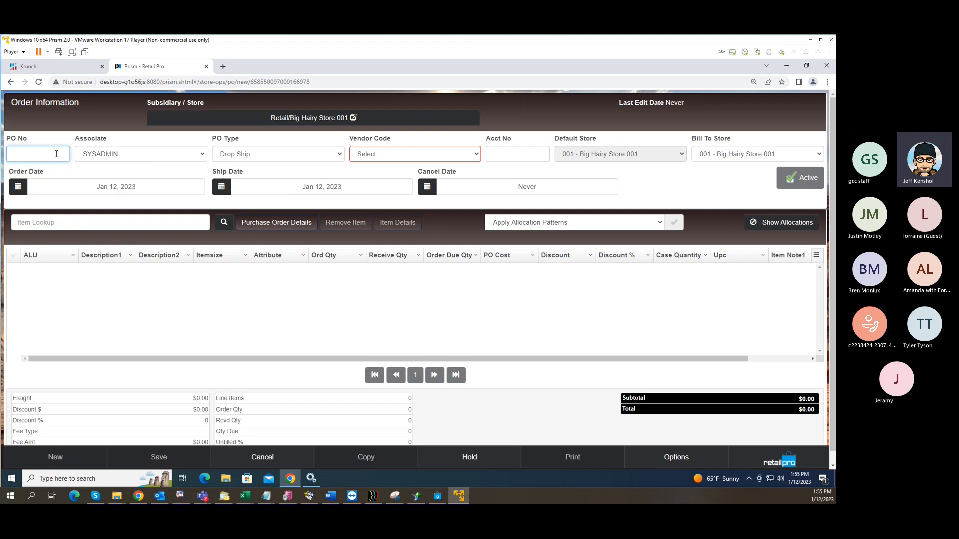
{"action": "type", "text": "Test1234"}
{"action": "left_click", "coordinate": [432, 155]}
{"action": "left_click", "coordinate": [397, 172]}
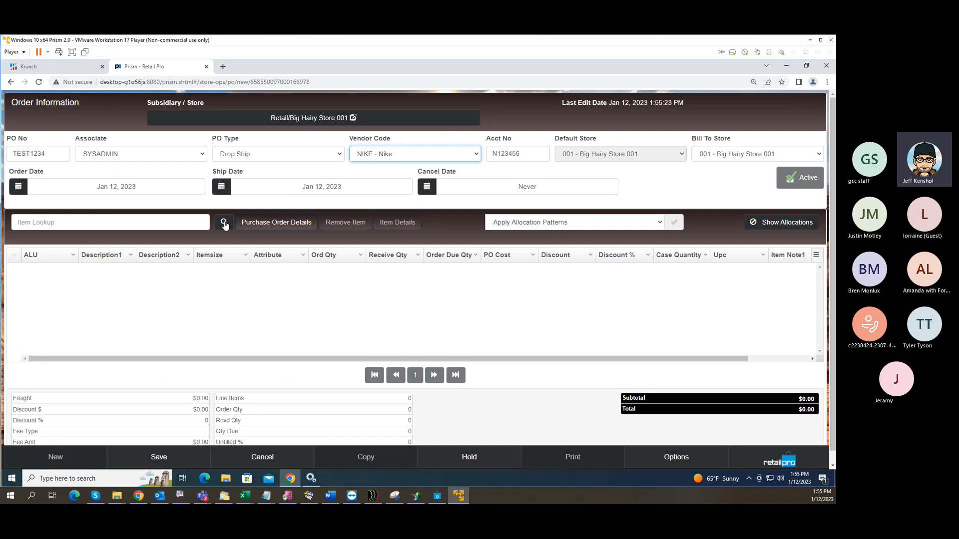
Look up items matching *as* for the new purchase order and close the results without choosing an item.
{"action": "left_click", "coordinate": [132, 221]}
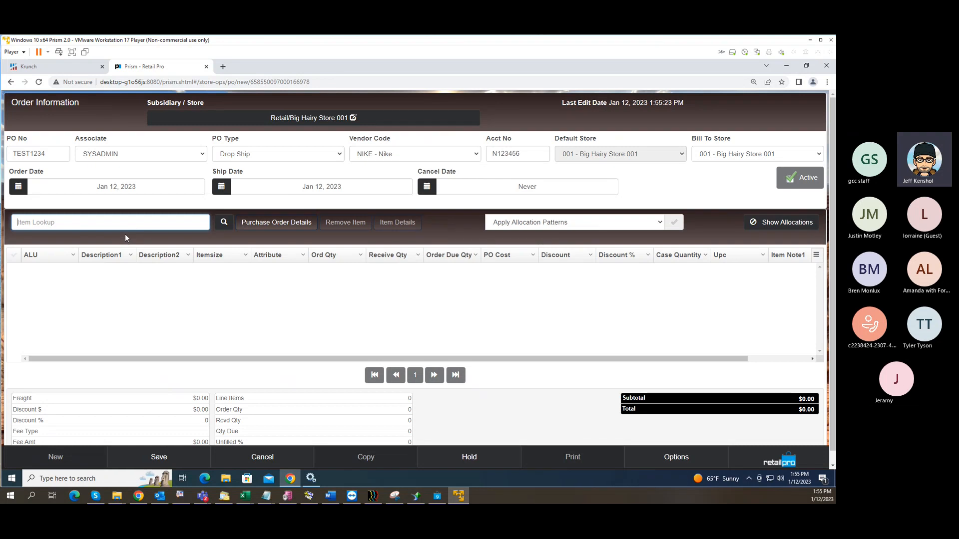
{"action": "type", "text": "*as*"}
{"action": "key", "text": "Return"}
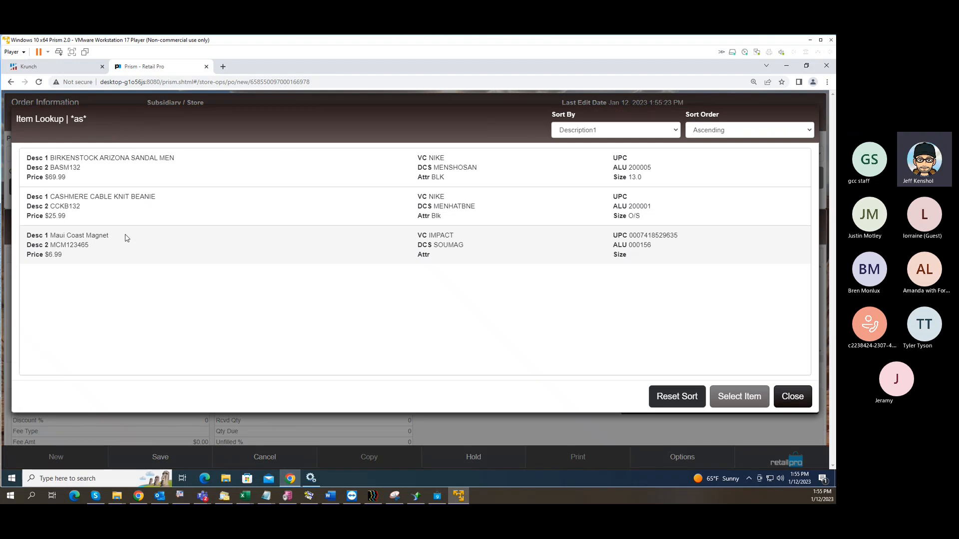
{"action": "left_click", "coordinate": [787, 398]}
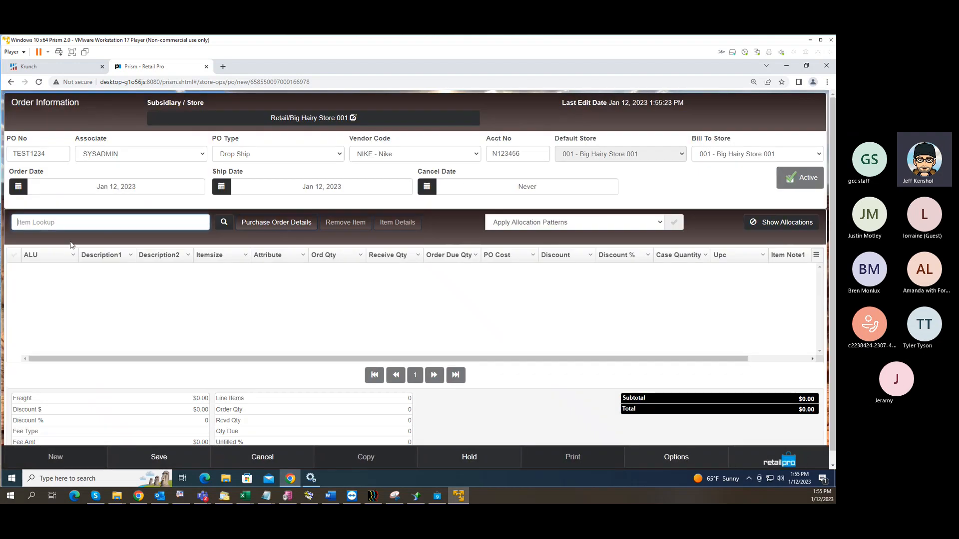
Clear the item lookup entry and open the full inventory search from the purchase order.
{"action": "type", "text": "1"}
{"action": "left_click_drag", "start_coordinate": [55, 226], "coordinate": [4, 229]}
{"action": "key", "text": "BackSpace"}
{"action": "left_click", "coordinate": [223, 224]}
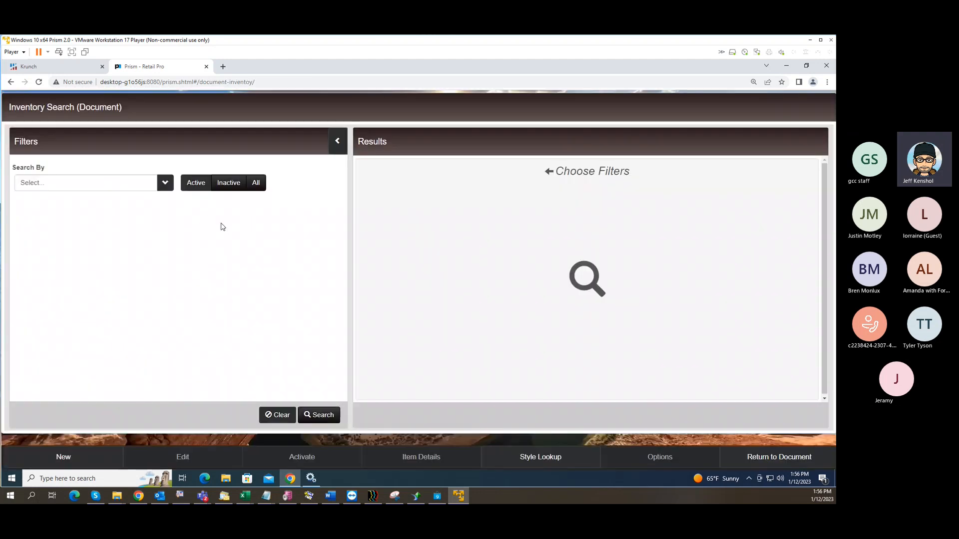
Search the inventory for active items without a search criterion and collapse the filter pane to widen the results.
{"action": "left_click", "coordinate": [316, 415]}
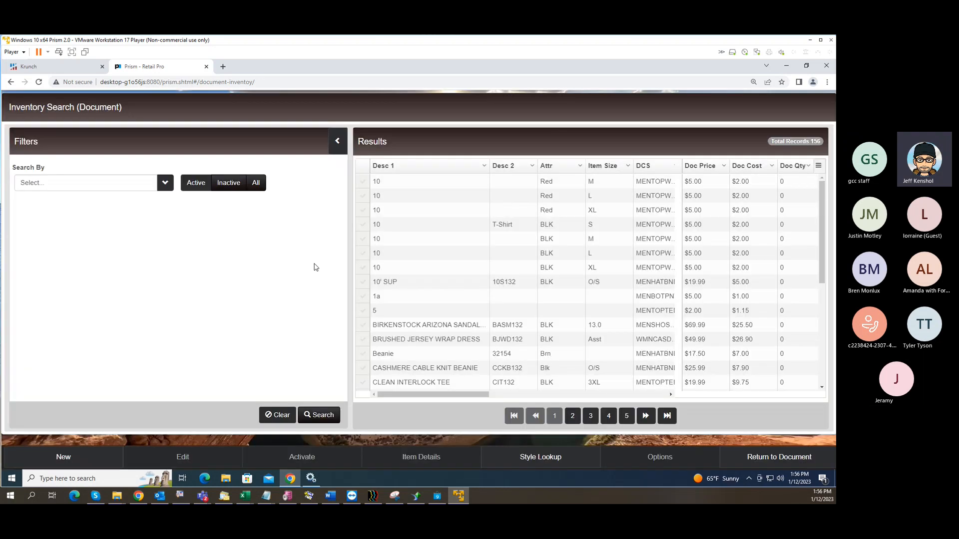
{"action": "left_click", "coordinate": [165, 183]}
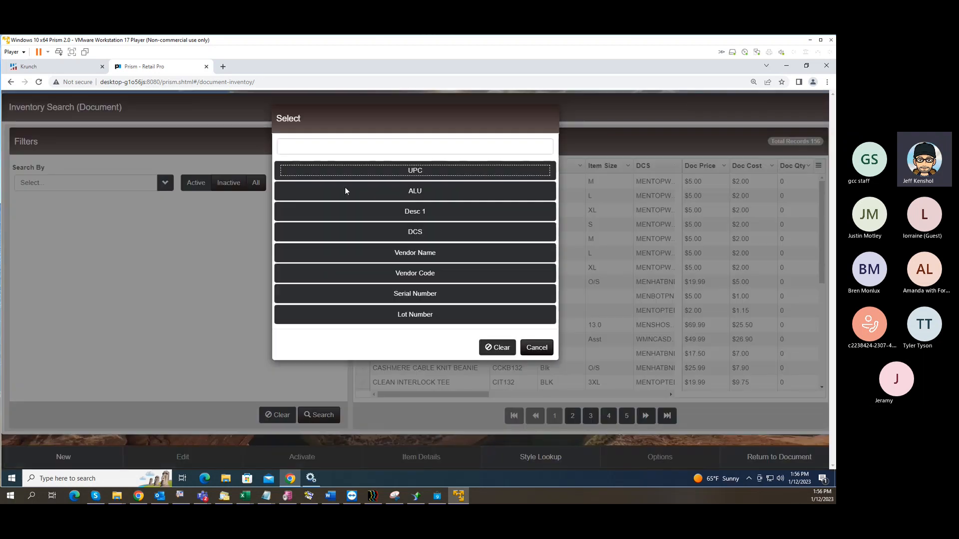
{"action": "left_click", "coordinate": [536, 348]}
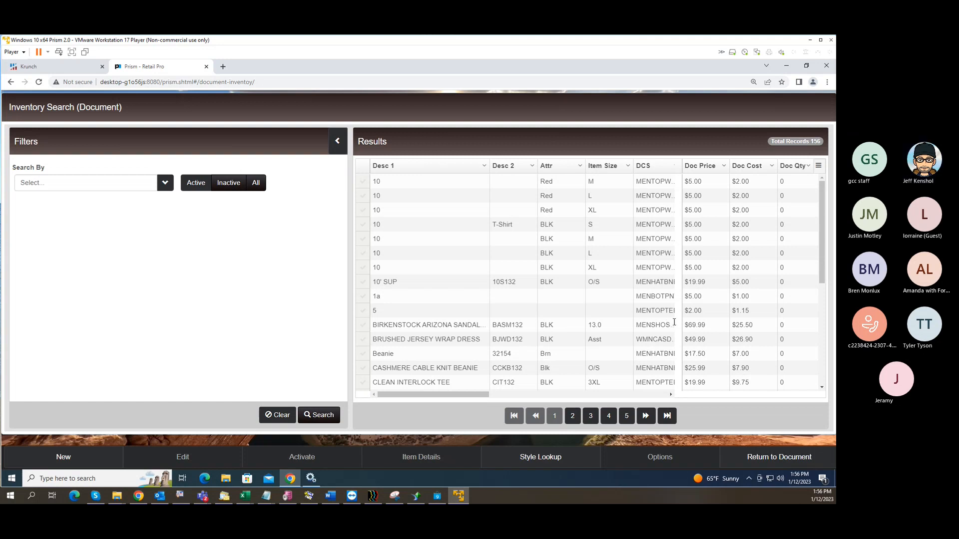
{"action": "left_click", "coordinate": [338, 141]}
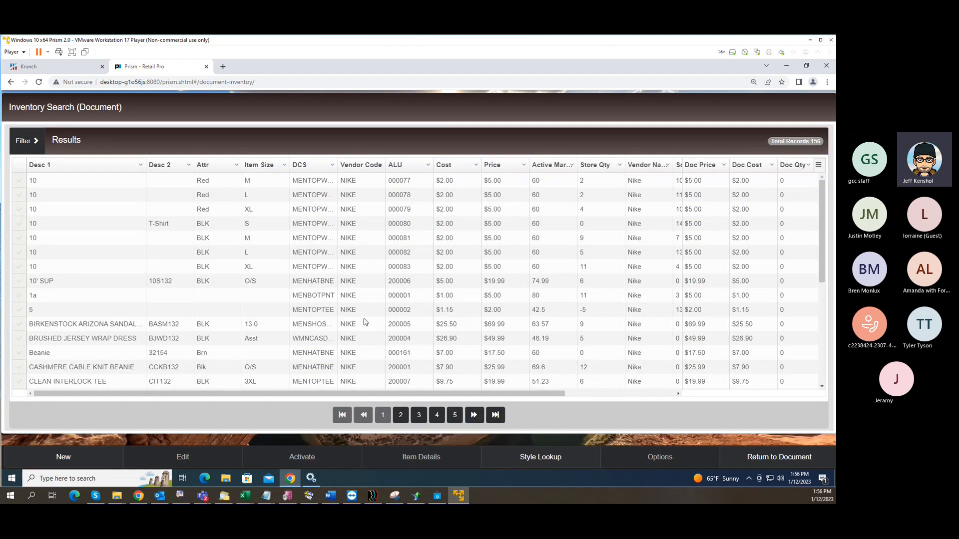
Enter document quantities of 6 for the Birkenstock Arizona sandal, 6 for the Brushed Jersey Wrap Dress and 2 for the Beanie.
{"action": "left_click", "coordinate": [70, 325]}
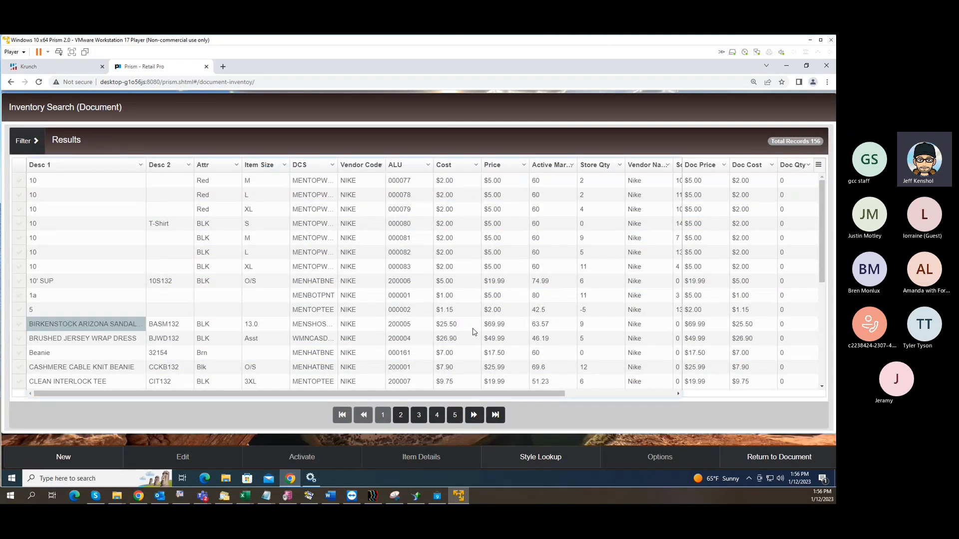
{"action": "left_click", "coordinate": [783, 327]}
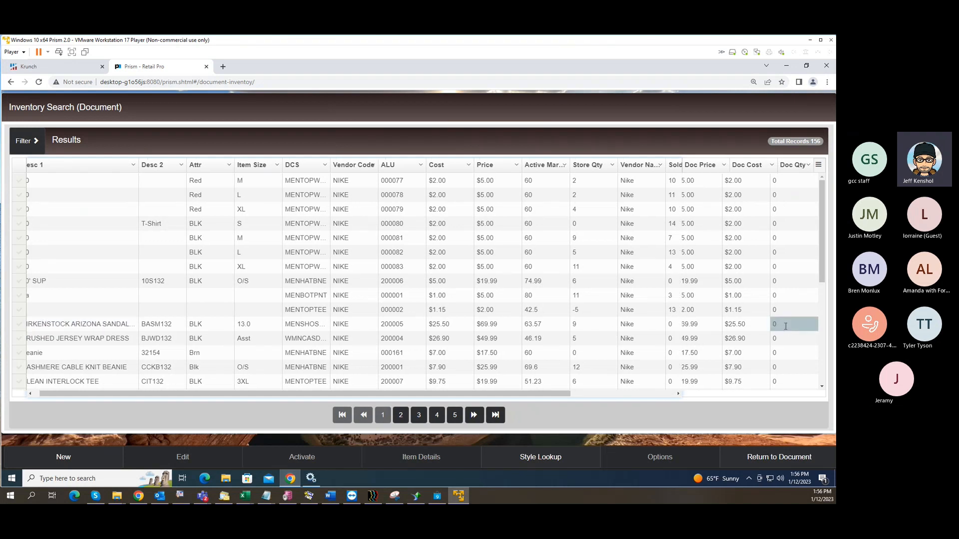
{"action": "type", "text": "6"}
{"action": "key", "text": "Return"}
{"action": "type", "text": "6"}
{"action": "key", "text": "Return"}
{"action": "type", "text": "2"}
{"action": "key", "text": "Return"}
Enter document quantities of 5 for the Cashmere Cable Knit Beanie, 8 for the Clean Interlock Tee and 5 for the Cotton Bag.
{"action": "type", "text": "5"}
{"action": "key", "text": "Return"}
{"action": "type", "text": "8"}
{"action": "key", "text": "Return"}
{"action": "type", "text": "5"}
{"action": "key", "text": "Return"}
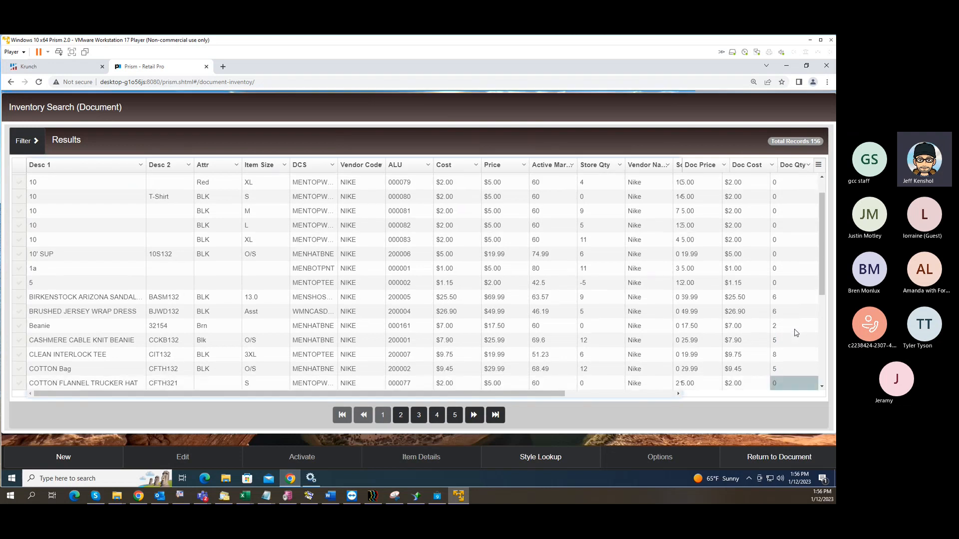
Set document quantities of 2 for Cotton Flannel Trucker Hat and Item with UPC 1212, 5 for Linen Cotton Button Up, and return to the order.
{"action": "type", "text": "2"}
{"action": "key", "text": "Return"}
{"action": "type", "text": "5"}
{"action": "key", "text": "Return"}
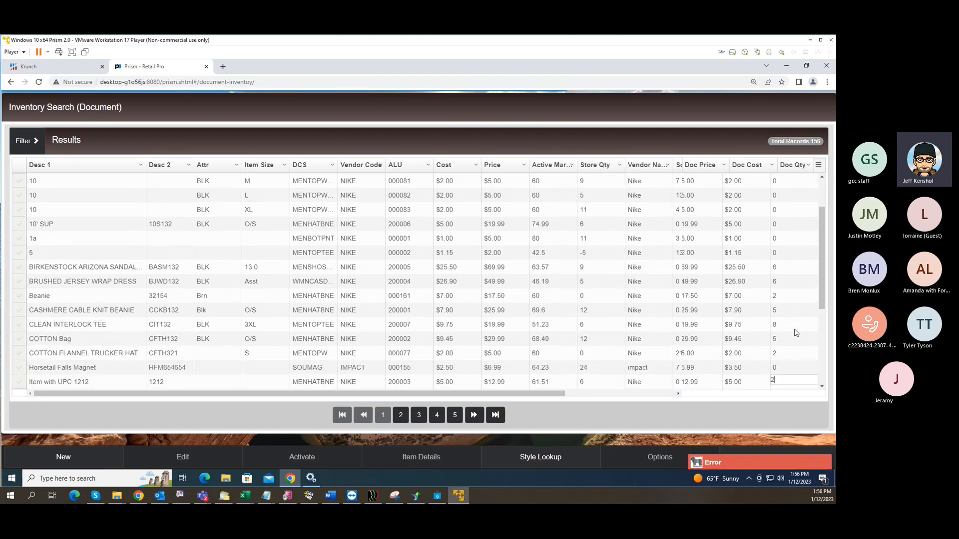
{"action": "type", "text": "2"}
{"action": "key", "text": "Return"}
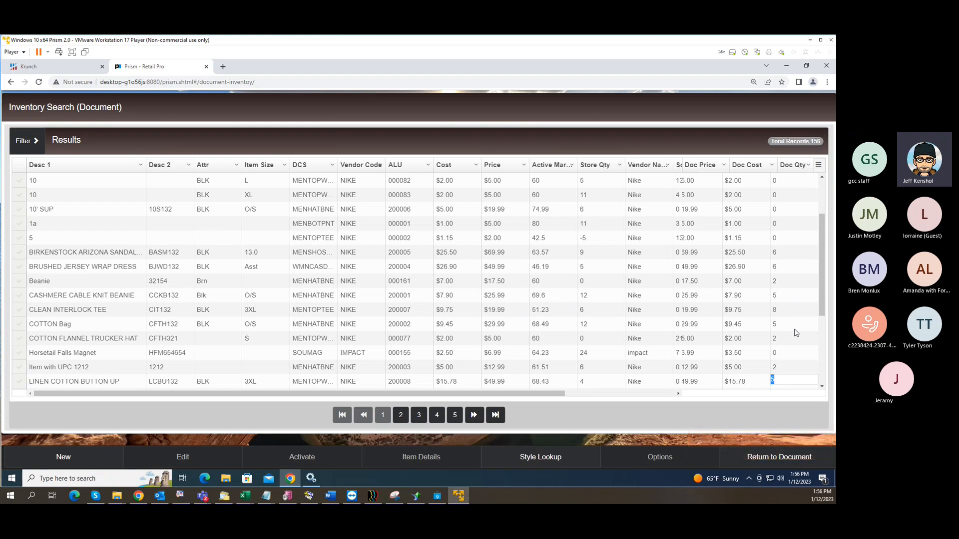
{"action": "key", "text": "Up"}
{"action": "key", "text": "Up"}
{"action": "left_click", "coordinate": [788, 383]}
{"action": "left_click", "coordinate": [759, 458]}
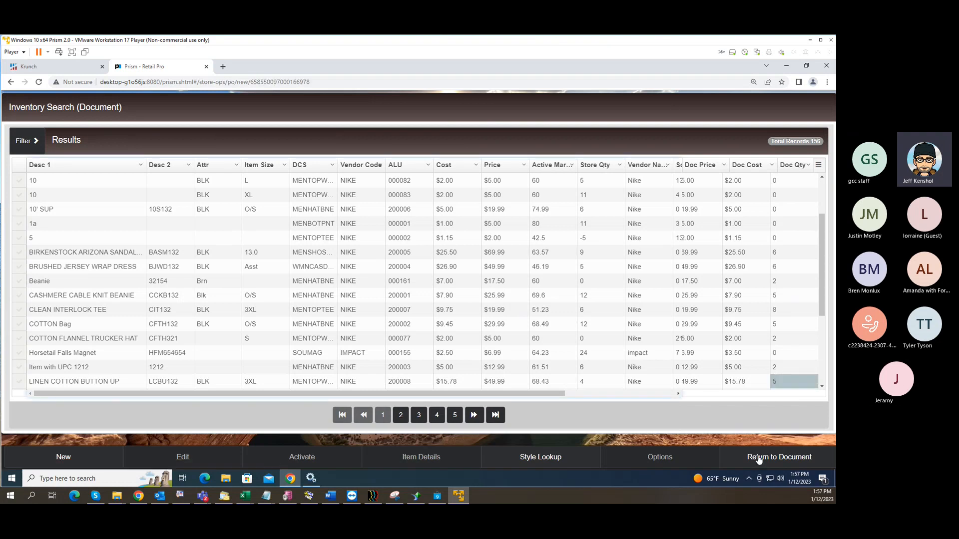
{"action": "left_click", "coordinate": [758, 458]}
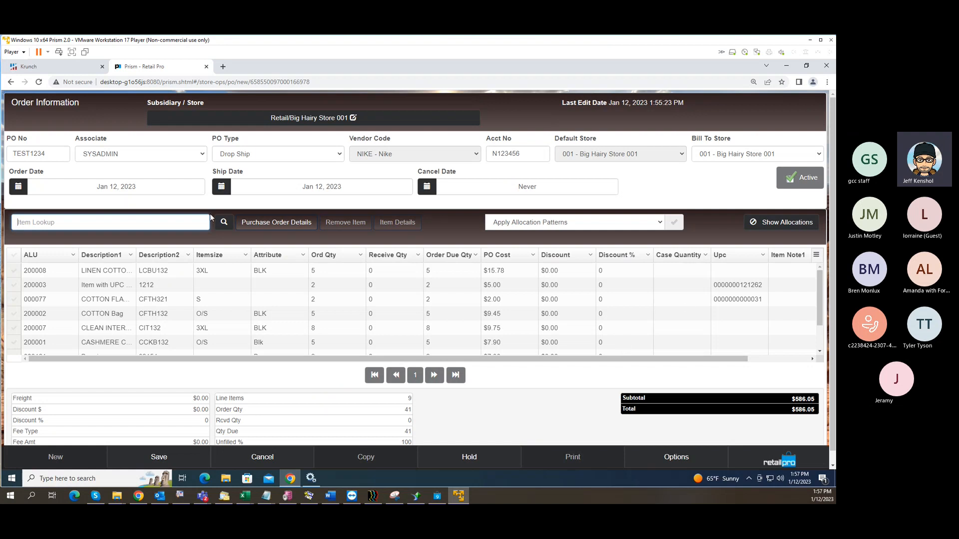
{"action": "left_click", "coordinate": [224, 224]}
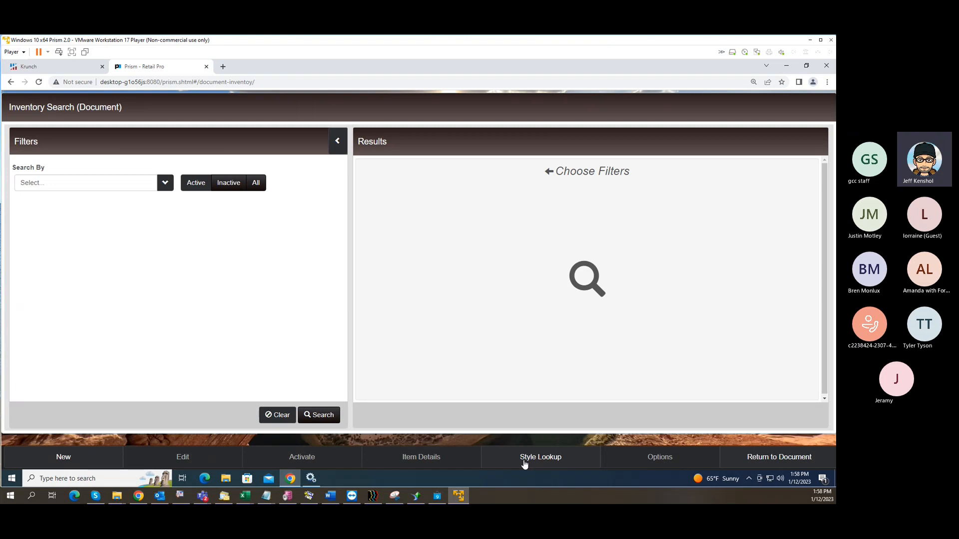
{"action": "left_click", "coordinate": [758, 458]}
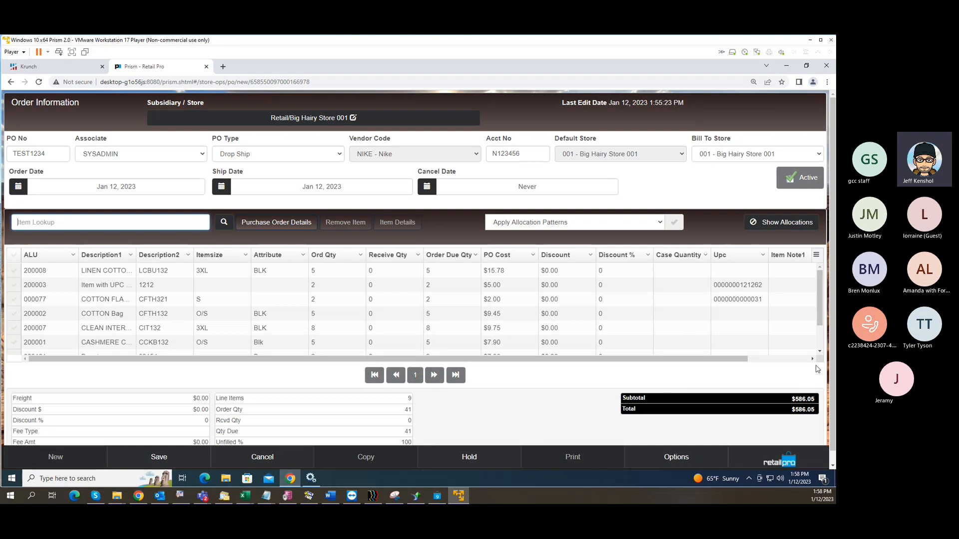
Turn on store allocations for the purchase order and display those of the Cotton Flannel Trucker Hat line.
{"action": "left_click", "coordinate": [774, 227]}
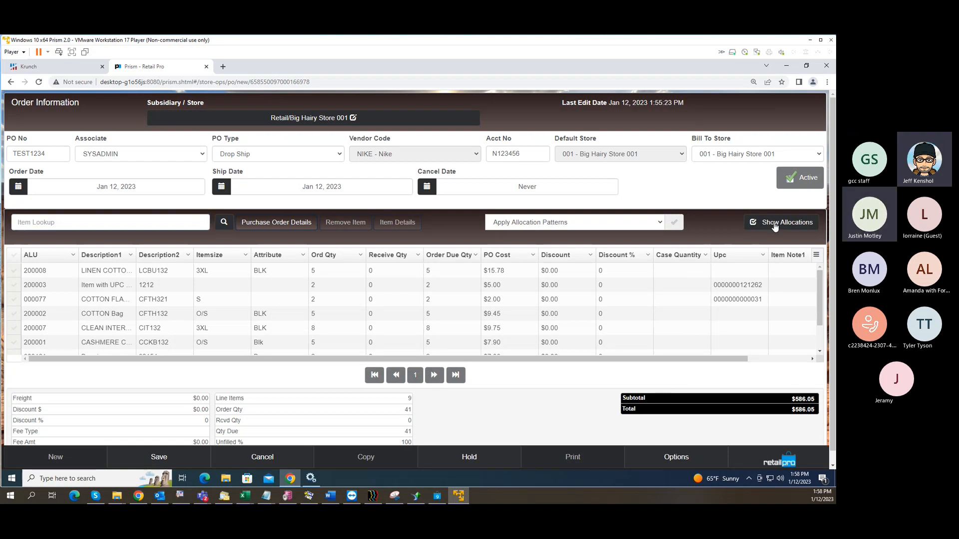
{"action": "left_click", "coordinate": [24, 302]}
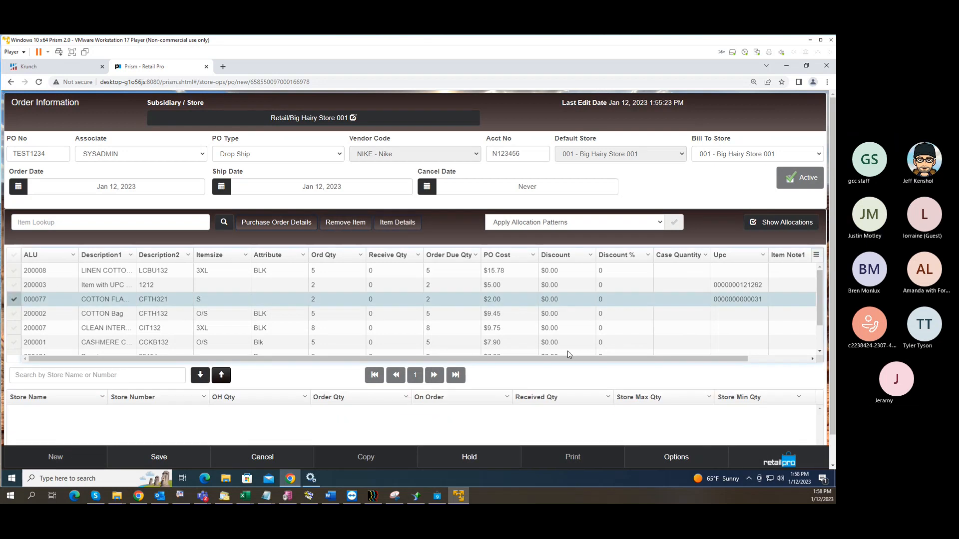
{"action": "scroll", "coordinate": [568, 355], "scroll_direction": "down", "scroll_amount": 1}
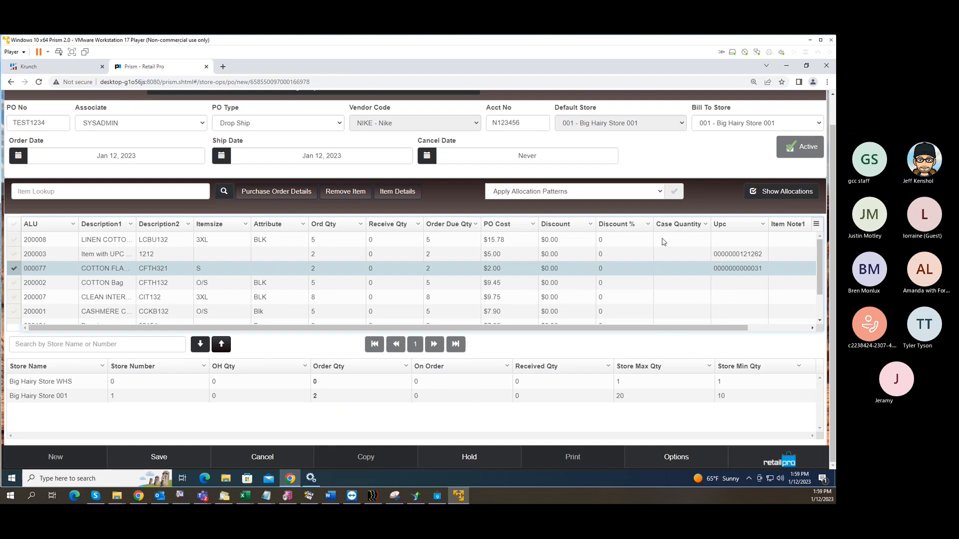
Apply the Even allocation pattern to the entire document.
{"action": "left_click", "coordinate": [625, 193]}
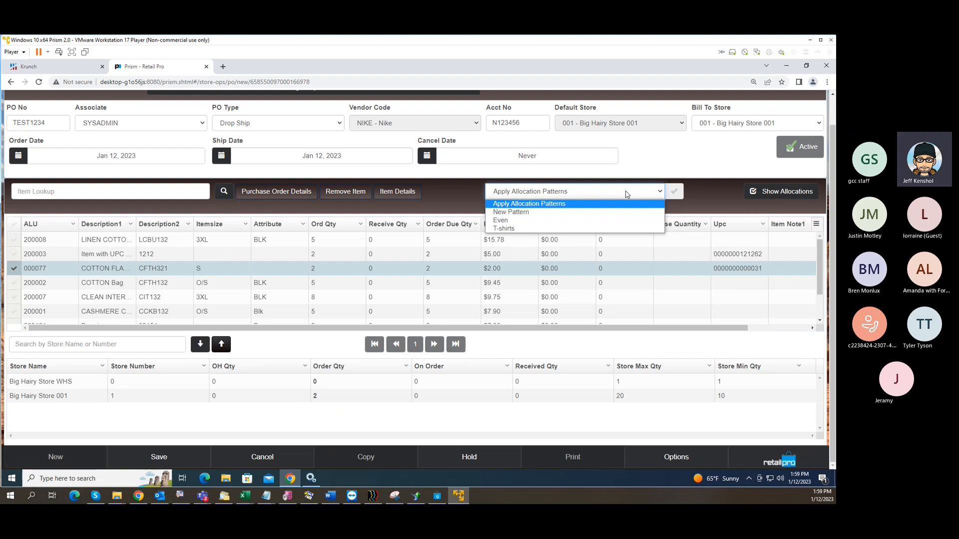
{"action": "left_click", "coordinate": [502, 222]}
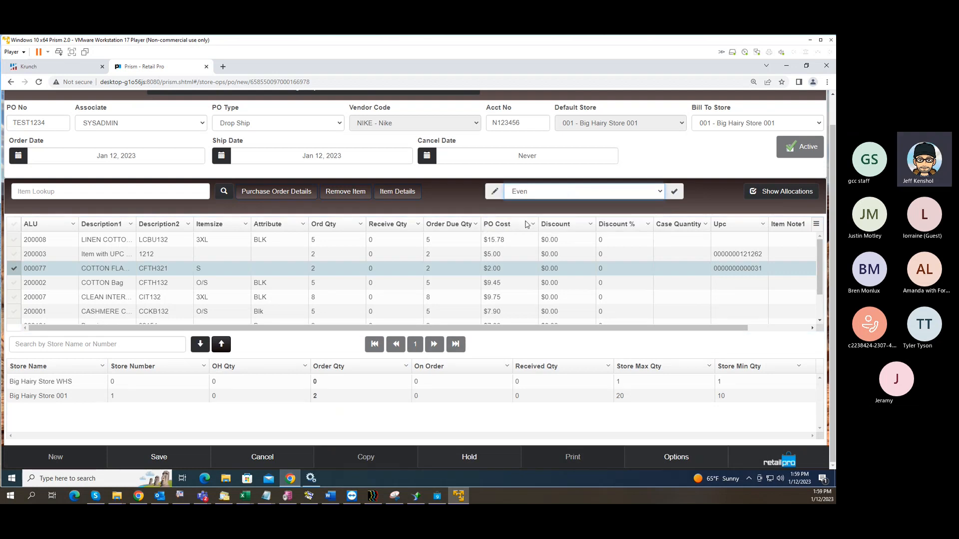
{"action": "left_click", "coordinate": [674, 193]}
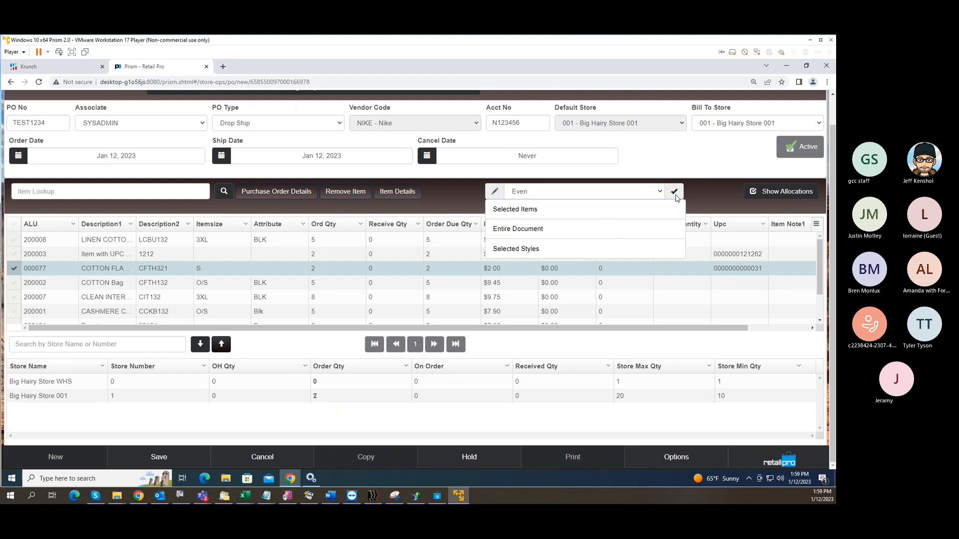
{"action": "left_click", "coordinate": [582, 230]}
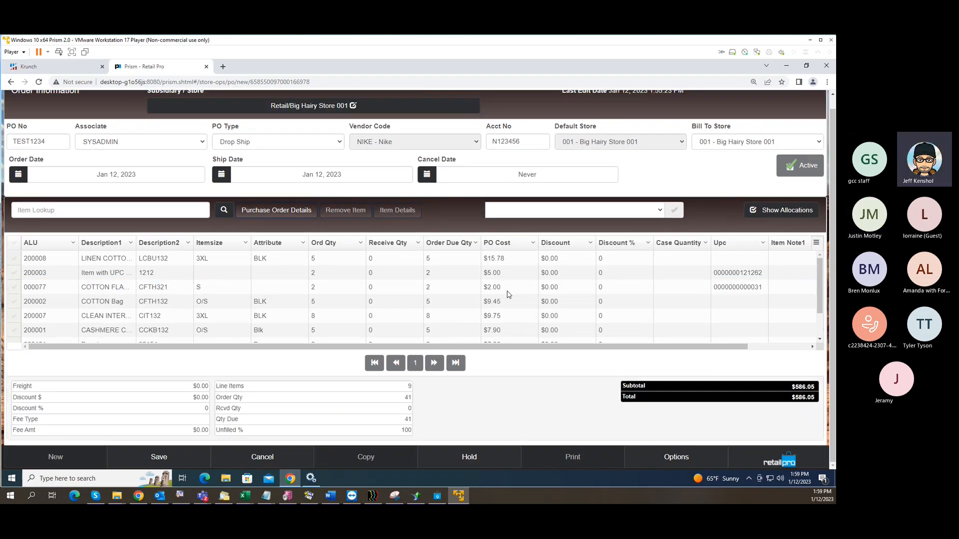
Adjust the Cotton Bag's allocation to an order quantity of 2 for Big Hairy Store WHS and 3 for Big Hairy Store 001.
{"action": "left_click", "coordinate": [14, 302]}
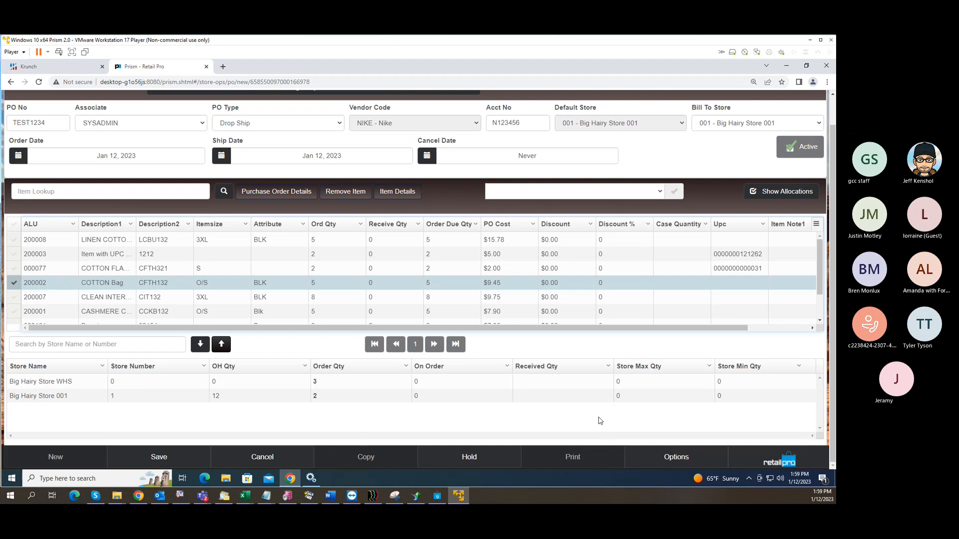
{"action": "double_click", "coordinate": [320, 387]}
{"action": "type", "text": "2"}
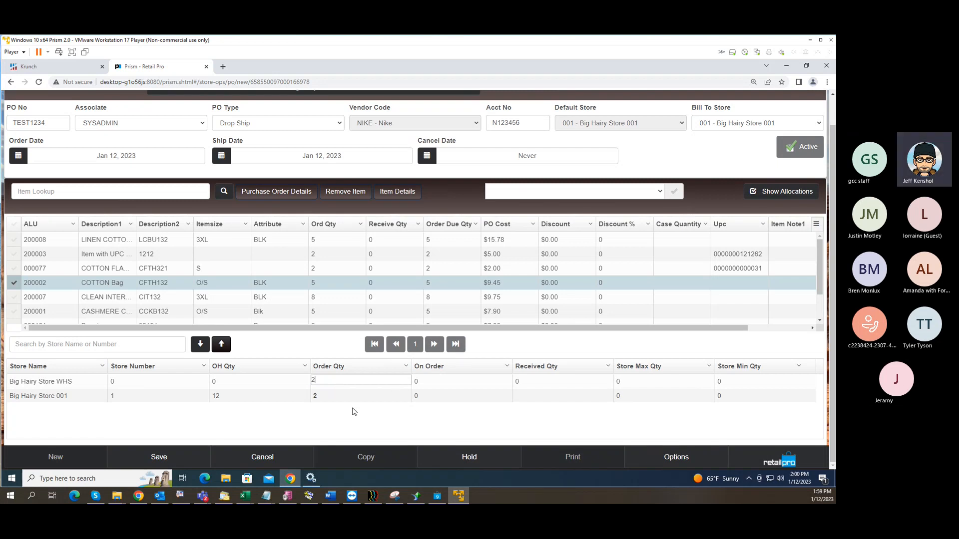
{"action": "left_click", "coordinate": [328, 395]}
{"action": "left_click", "coordinate": [326, 395]}
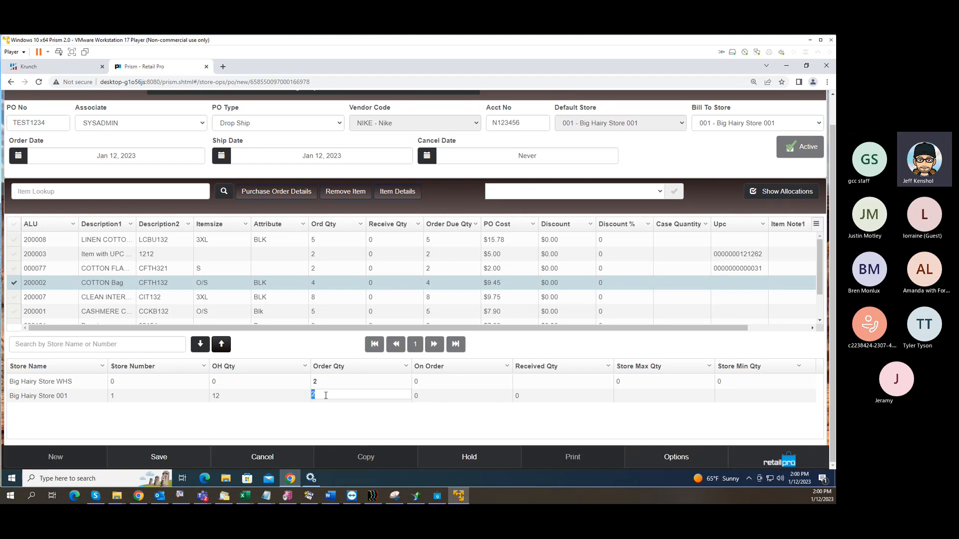
{"action": "type", "text": "3"}
{"action": "key", "text": "Return"}
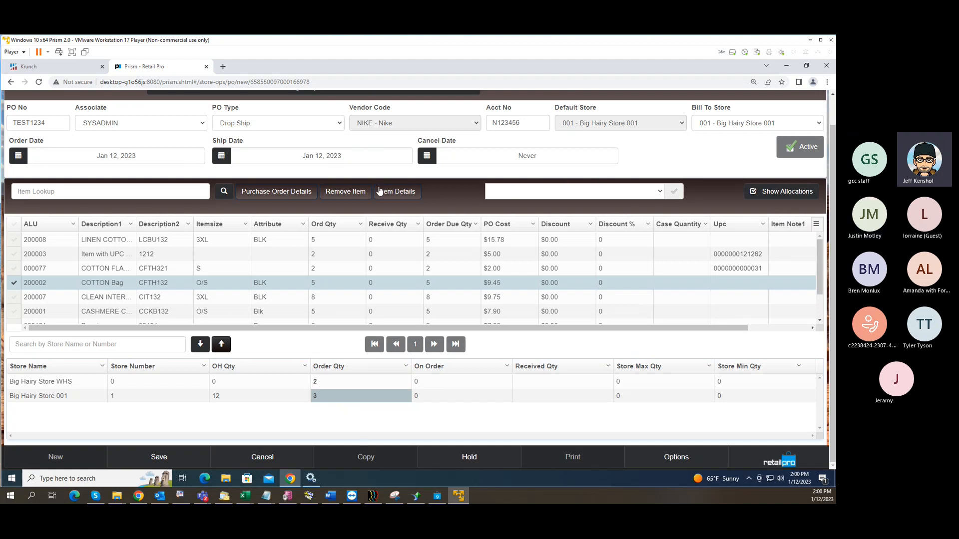
Check the available PO types, keep Drop Ship, and save the purchase order.
{"action": "left_click", "coordinate": [274, 164]}
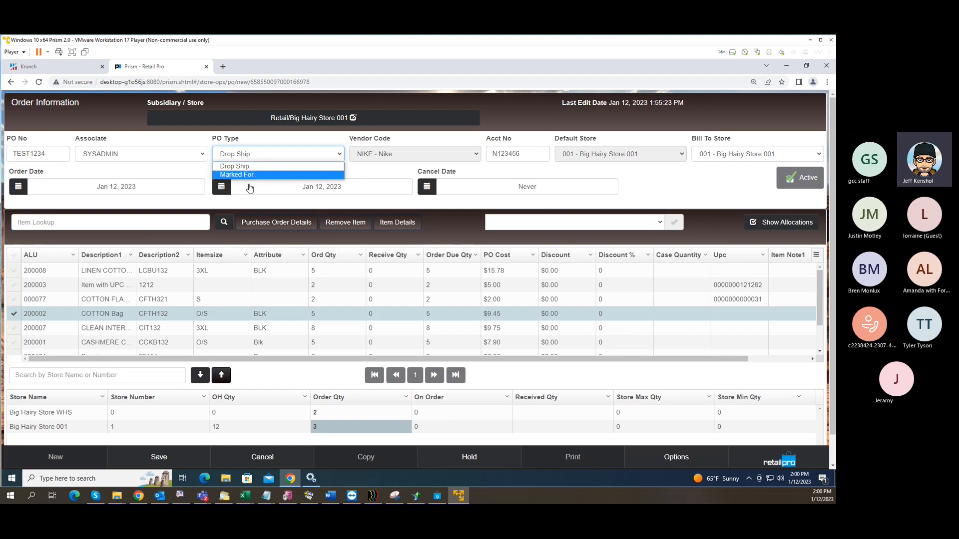
{"action": "left_click", "coordinate": [458, 203]}
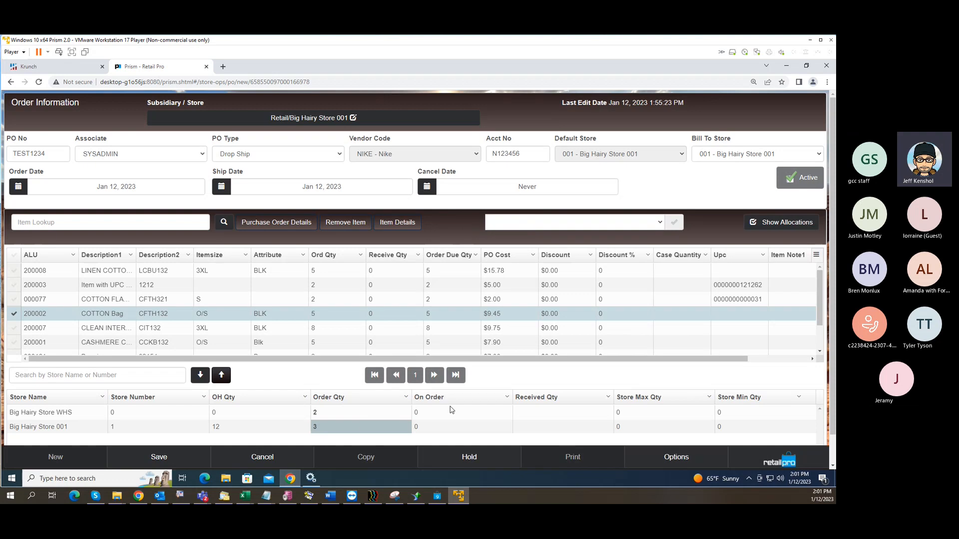
{"action": "left_click", "coordinate": [160, 458]}
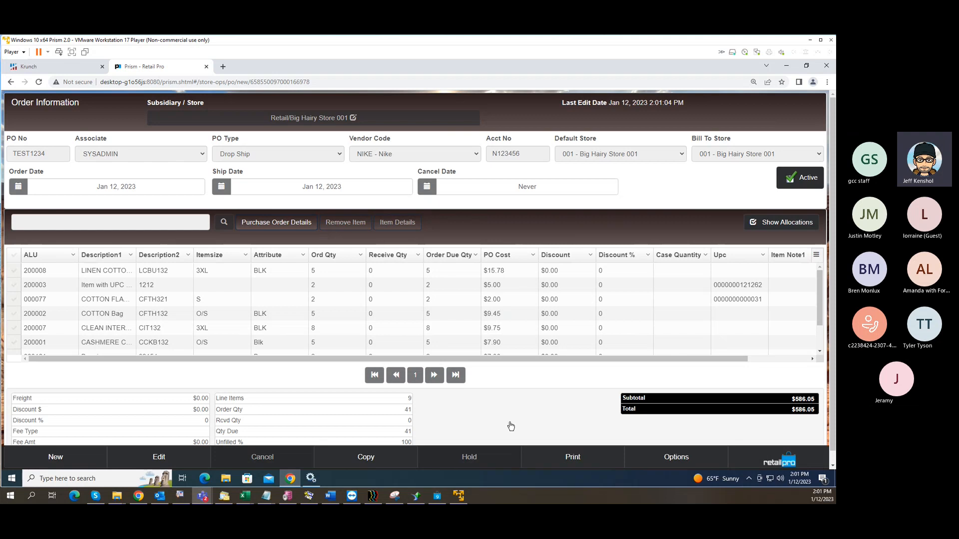
Preview the purchase order as a single PO with the ShagPO print design and review its header and item lines.
{"action": "left_click", "coordinate": [571, 457]}
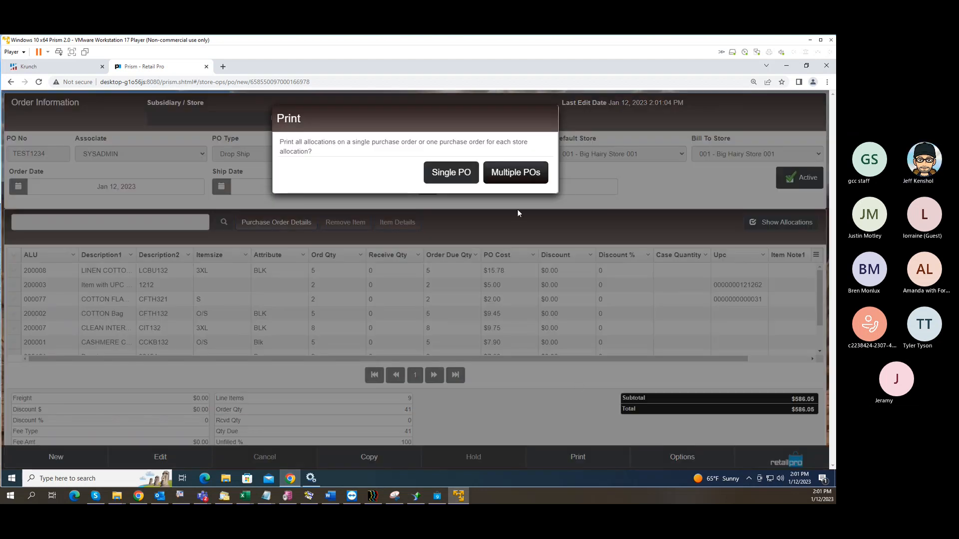
{"action": "left_click", "coordinate": [458, 172]}
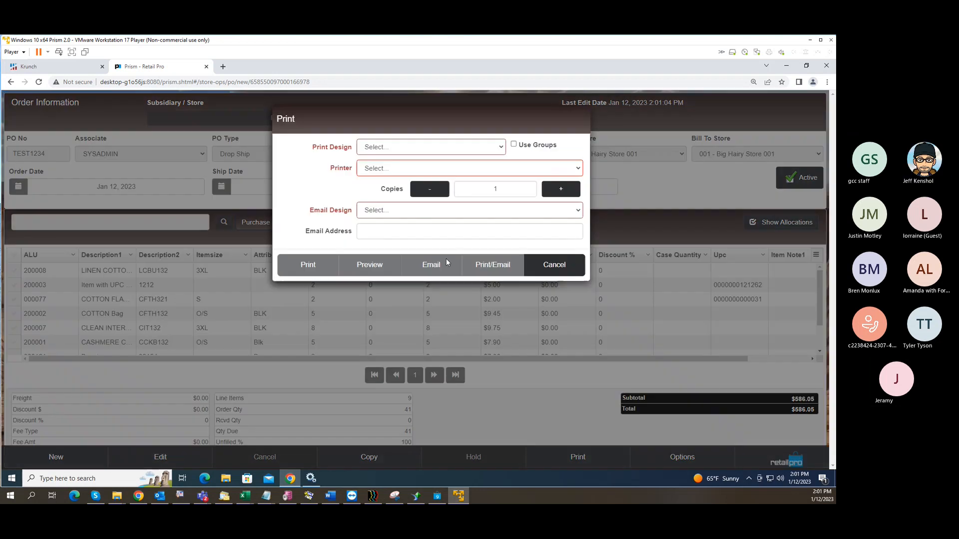
{"action": "left_click", "coordinate": [423, 152]}
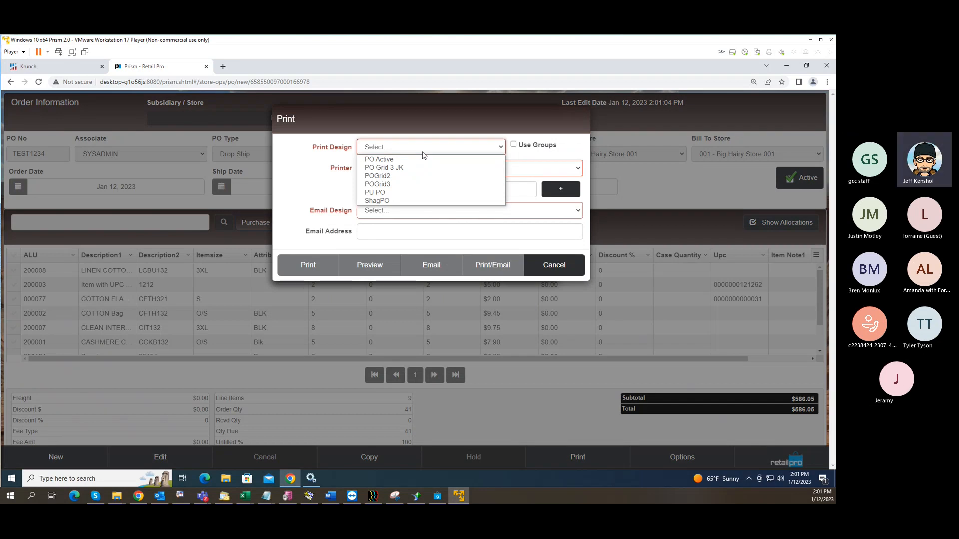
{"action": "left_click", "coordinate": [390, 202]}
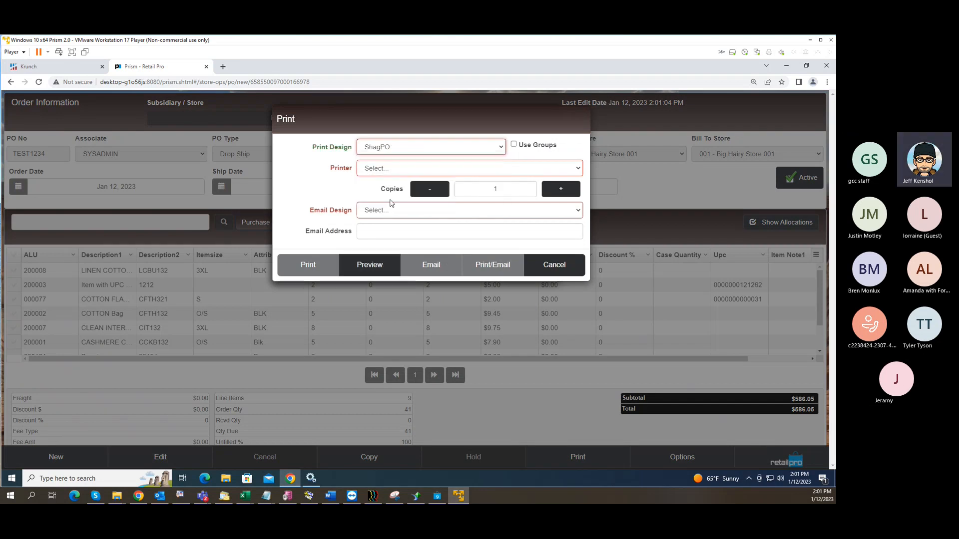
{"action": "left_click", "coordinate": [377, 267]}
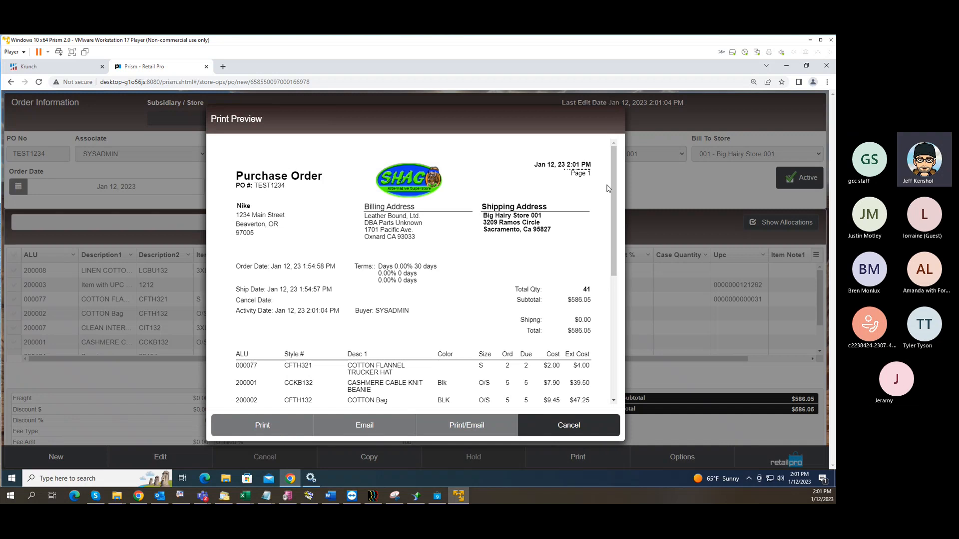
{"action": "scroll", "coordinate": [616, 207], "scroll_direction": "down", "scroll_amount": 1}
{"action": "left_click_drag", "start_coordinate": [615, 207], "coordinate": [606, 166]}
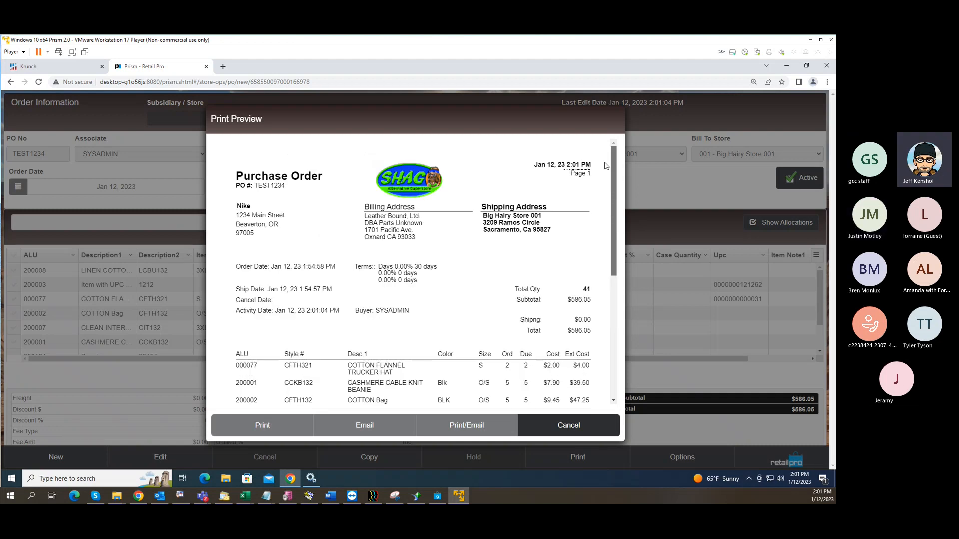
{"action": "left_click_drag", "start_coordinate": [609, 189], "coordinate": [612, 242]}
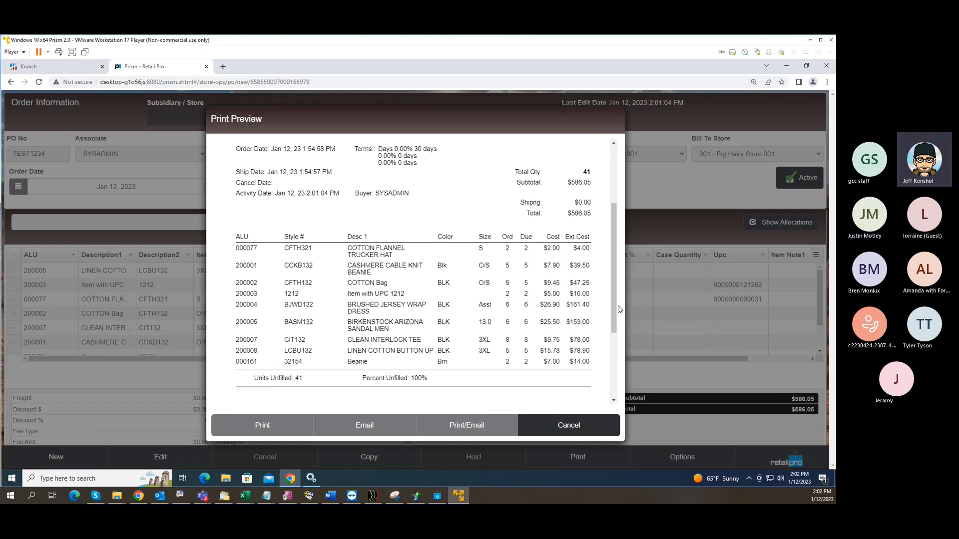
{"action": "left_click_drag", "start_coordinate": [617, 313], "coordinate": [617, 377]}
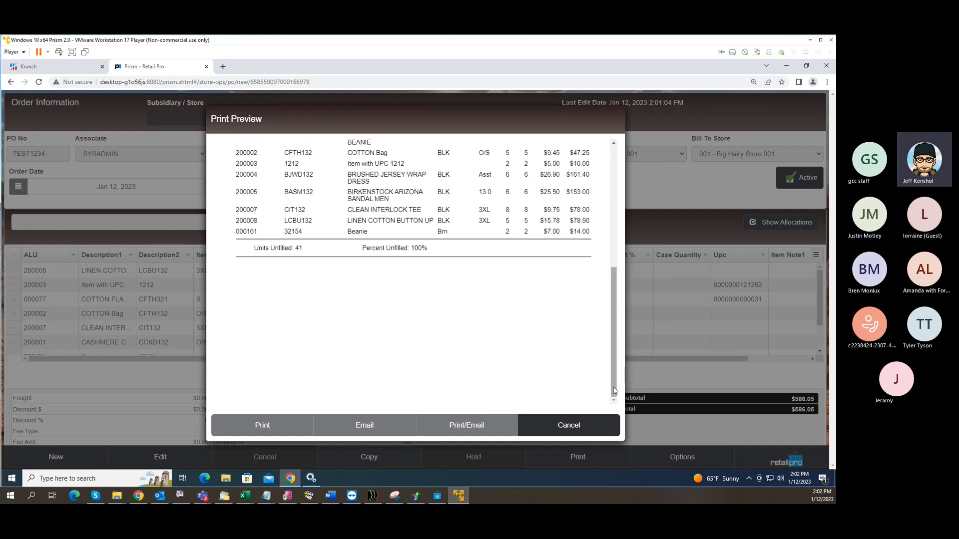
Close the print preview and start a new receiving voucher in Store Operations.
{"action": "left_click", "coordinate": [582, 423]}
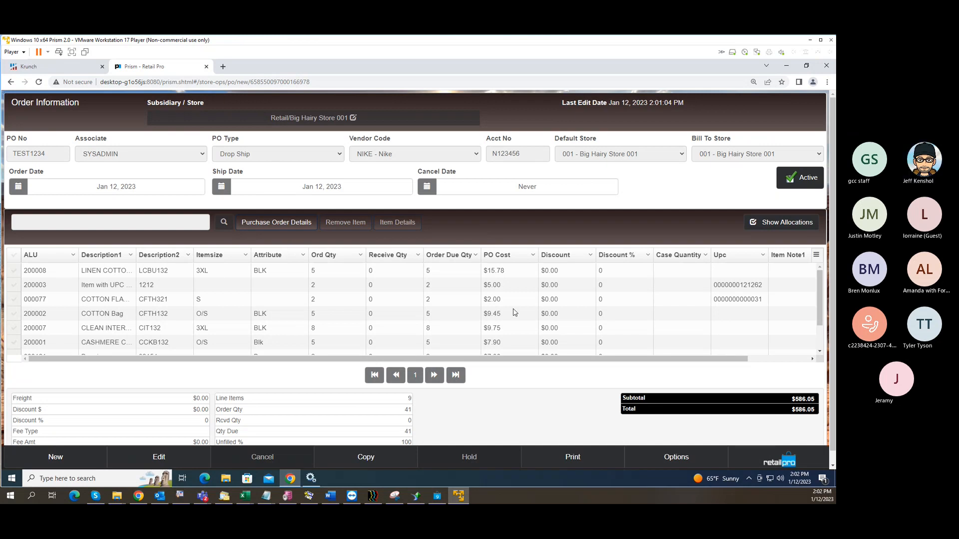
{"action": "left_click", "coordinate": [779, 463]}
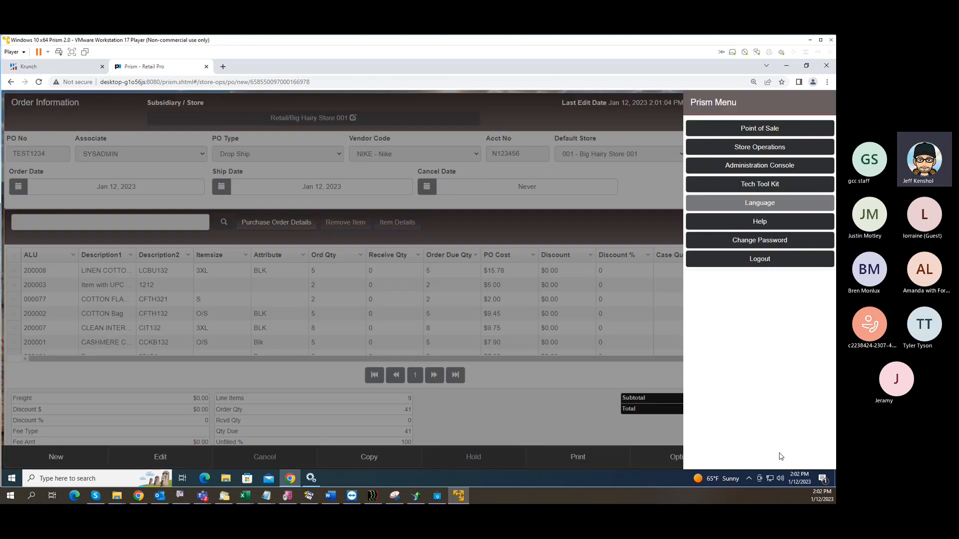
{"action": "left_click", "coordinate": [753, 149]}
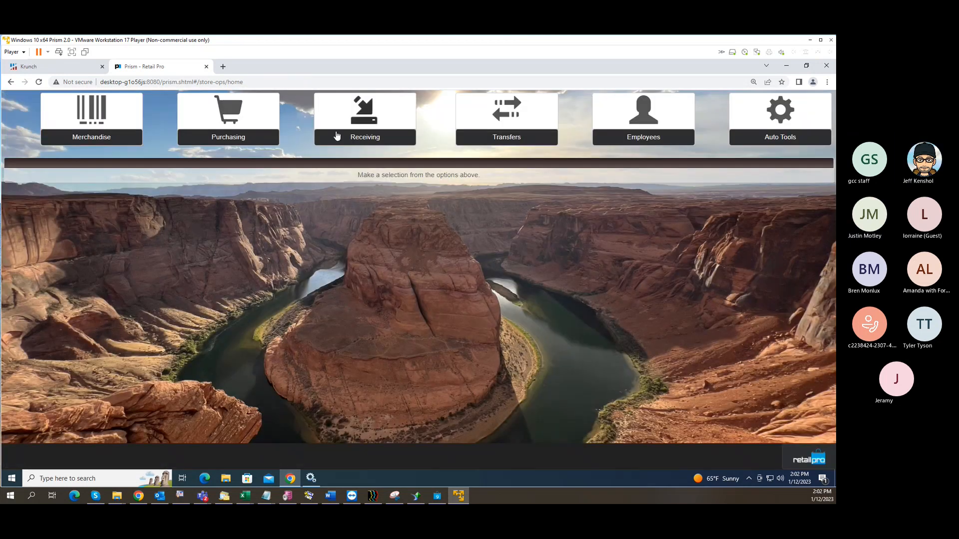
{"action": "left_click", "coordinate": [337, 136]}
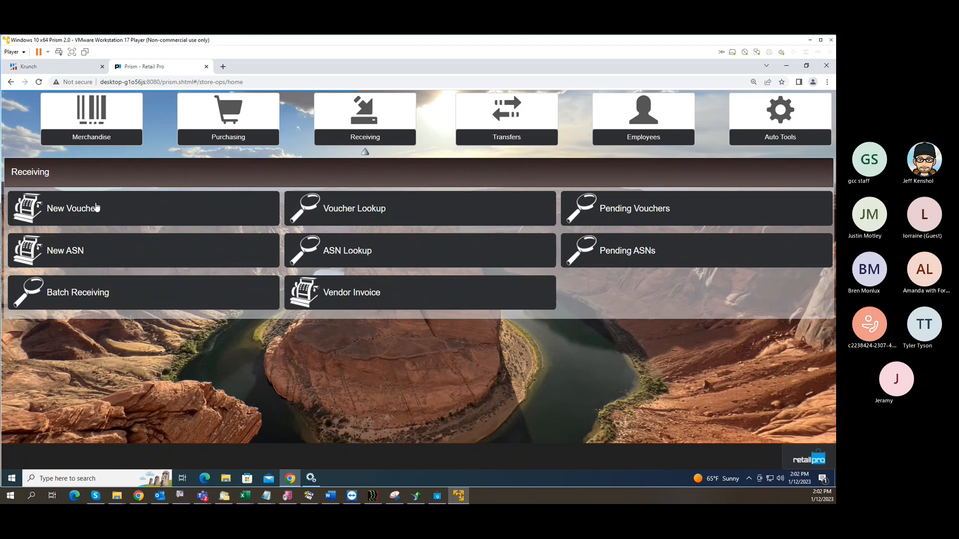
{"action": "left_click", "coordinate": [261, 197]}
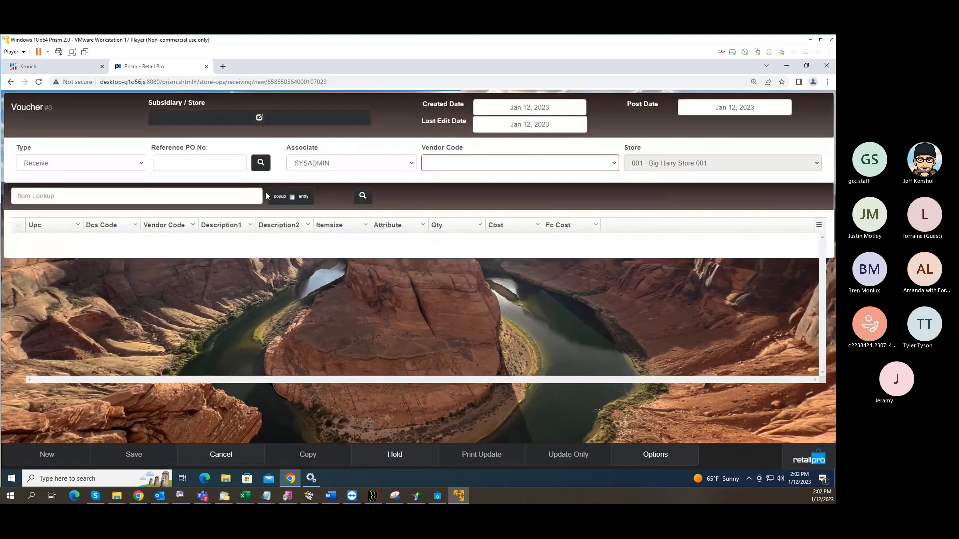
Look up purchase orders dated Jan 1 to Jan 12, 2023 and reference the Nike drop-ship order on the voucher.
{"action": "left_click", "coordinate": [174, 167]}
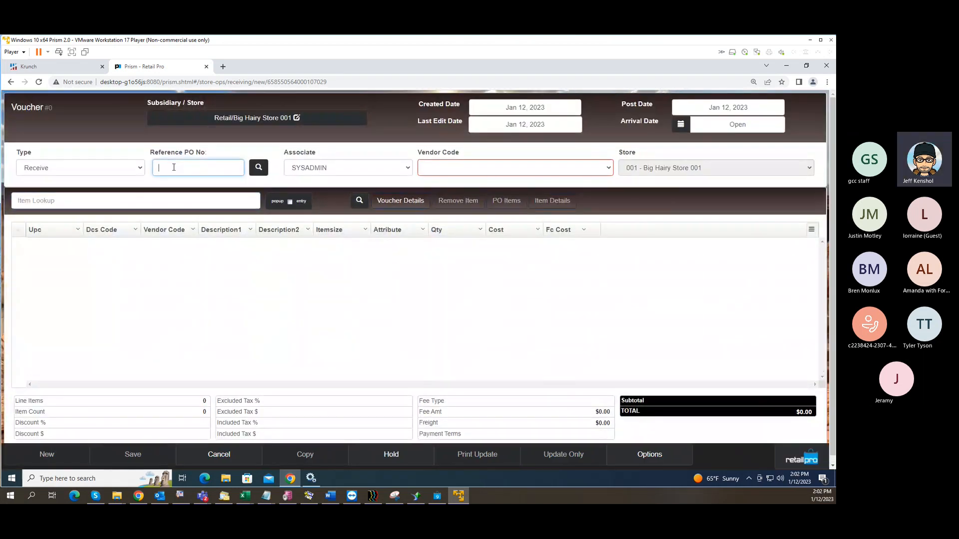
{"action": "left_click", "coordinate": [257, 170]}
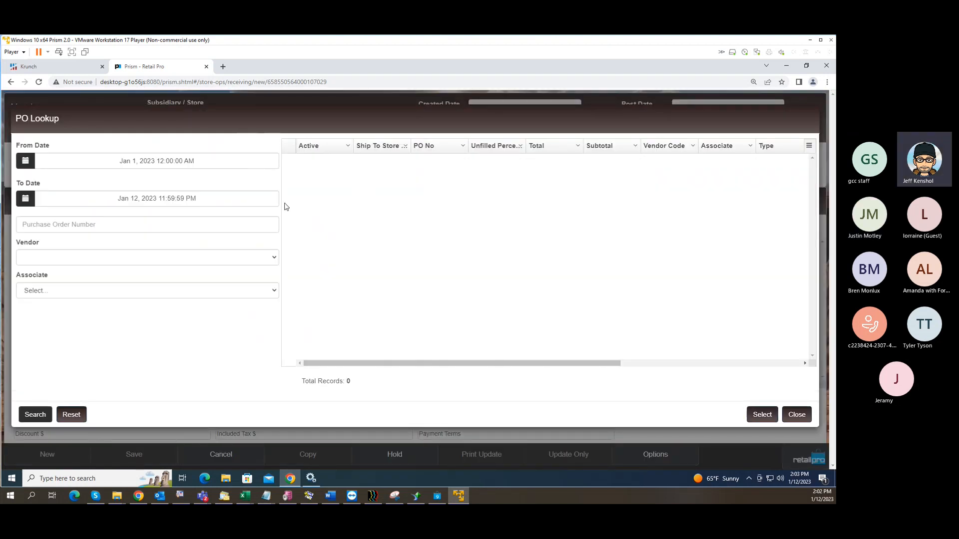
{"action": "left_click", "coordinate": [163, 162]}
{"action": "left_click", "coordinate": [163, 162]}
{"action": "left_click", "coordinate": [171, 202]}
{"action": "left_click", "coordinate": [171, 202]}
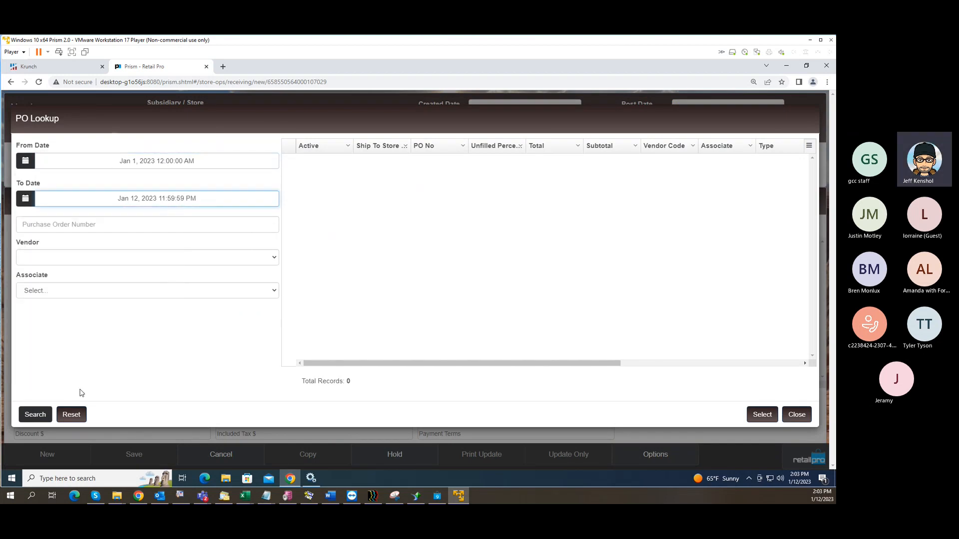
{"action": "left_click", "coordinate": [37, 415]}
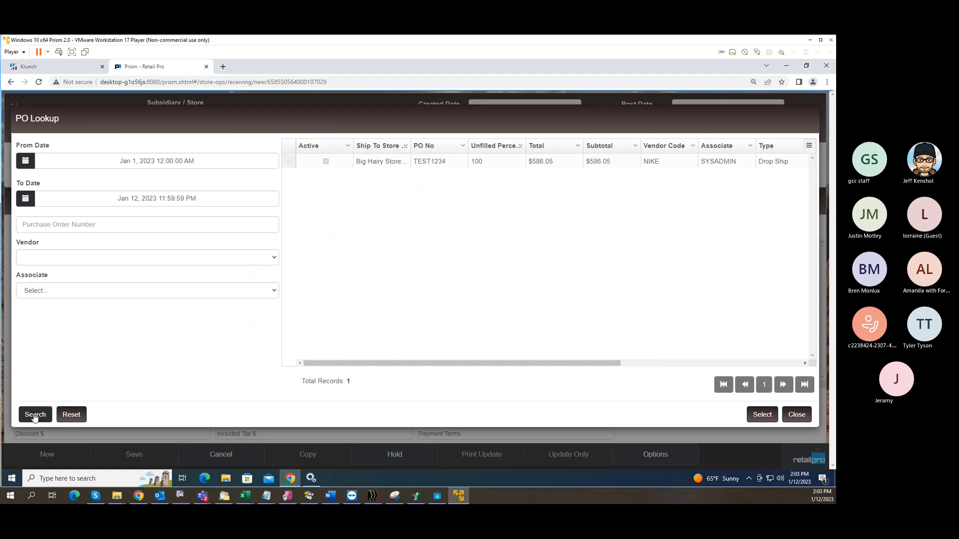
{"action": "left_click", "coordinate": [290, 162]}
{"action": "left_click", "coordinate": [762, 415]}
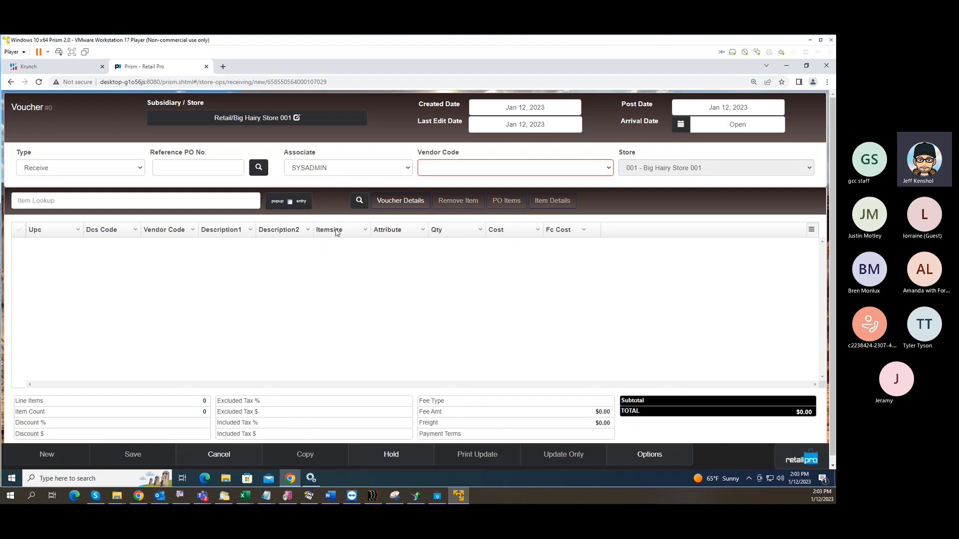
Fill the voucher with all due quantities from the referenced purchase order's items.
{"action": "left_click", "coordinate": [503, 201]}
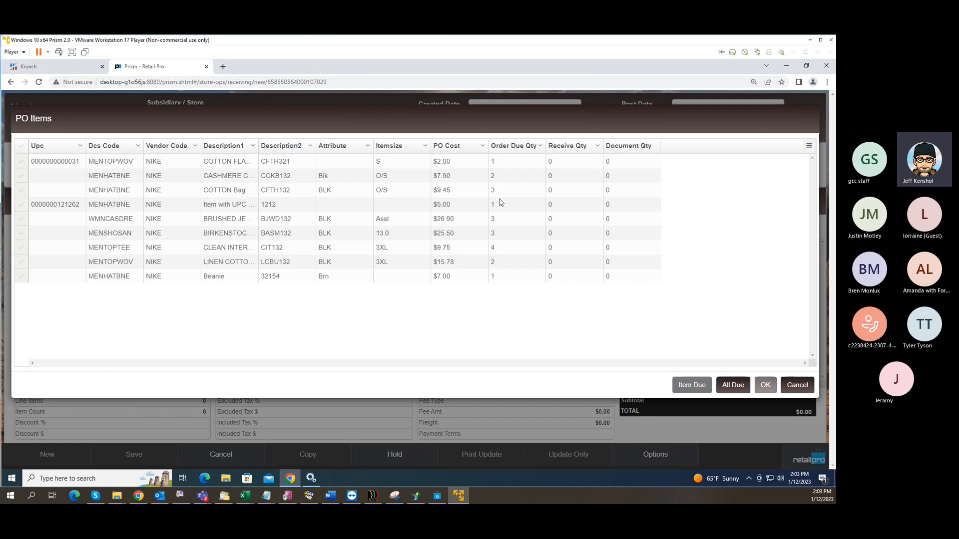
{"action": "left_click", "coordinate": [617, 162]}
{"action": "left_click", "coordinate": [606, 175]}
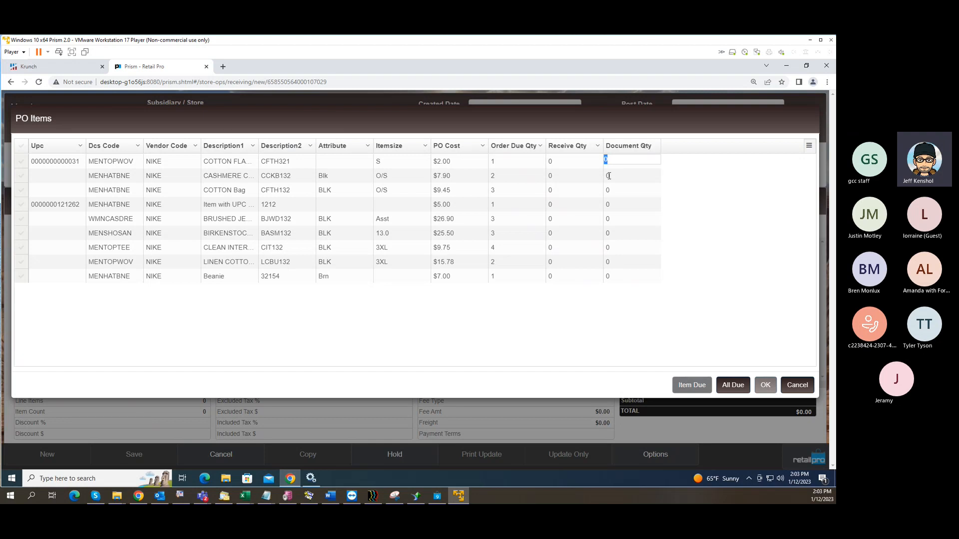
{"action": "left_click", "coordinate": [623, 194]}
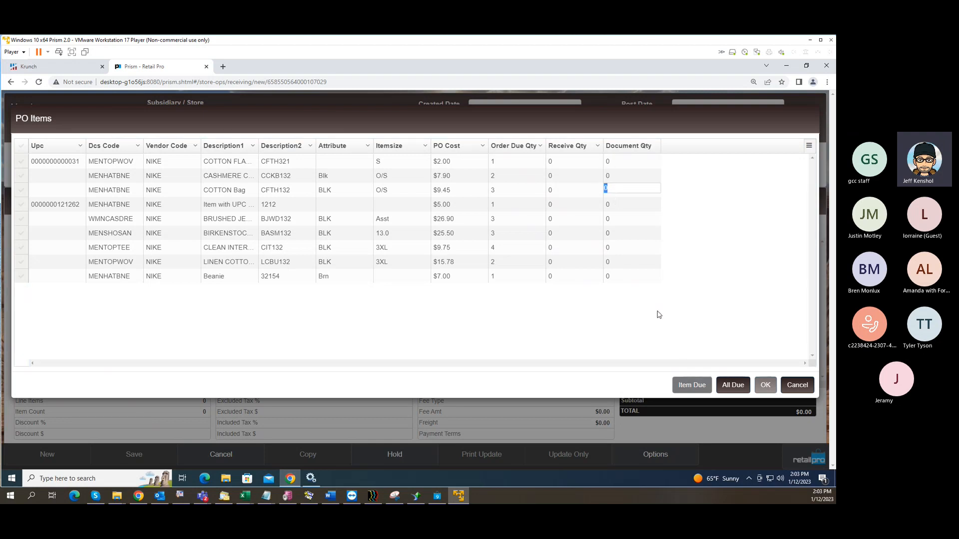
{"action": "left_click", "coordinate": [728, 385]}
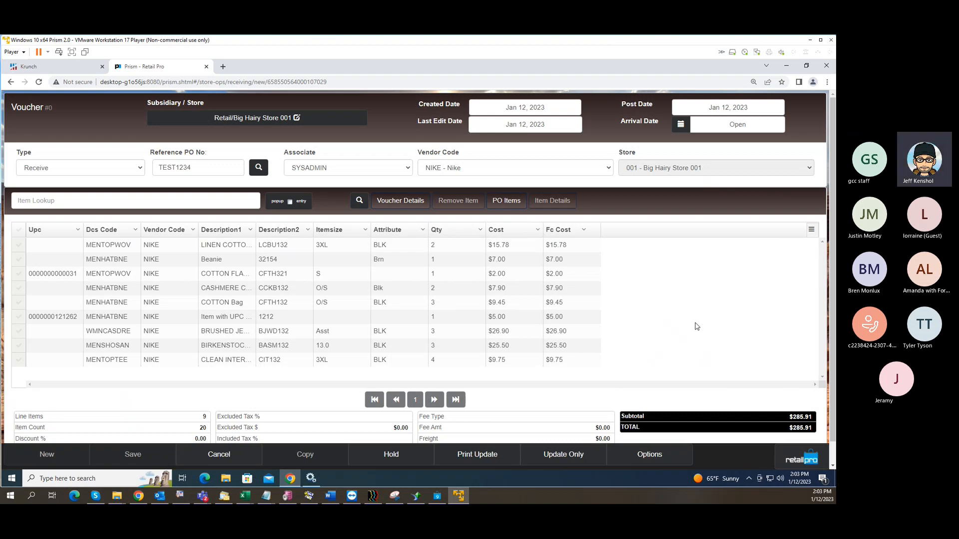
Review the voucher's item quantities, vendor code, reference PO number, UPCs and FC costs.
{"action": "left_click", "coordinate": [443, 248]}
{"action": "left_click", "coordinate": [439, 169]}
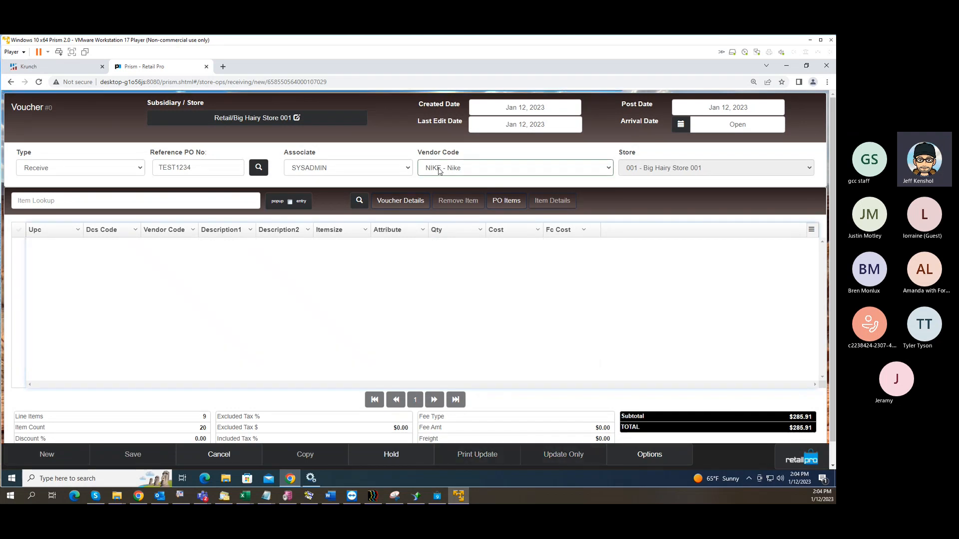
{"action": "double_click", "coordinate": [191, 165]}
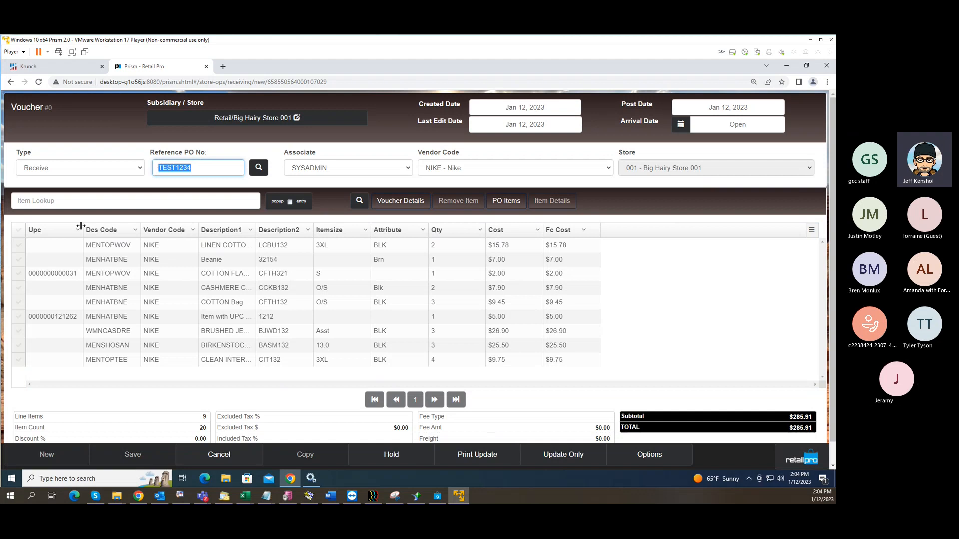
{"action": "left_click", "coordinate": [55, 274]}
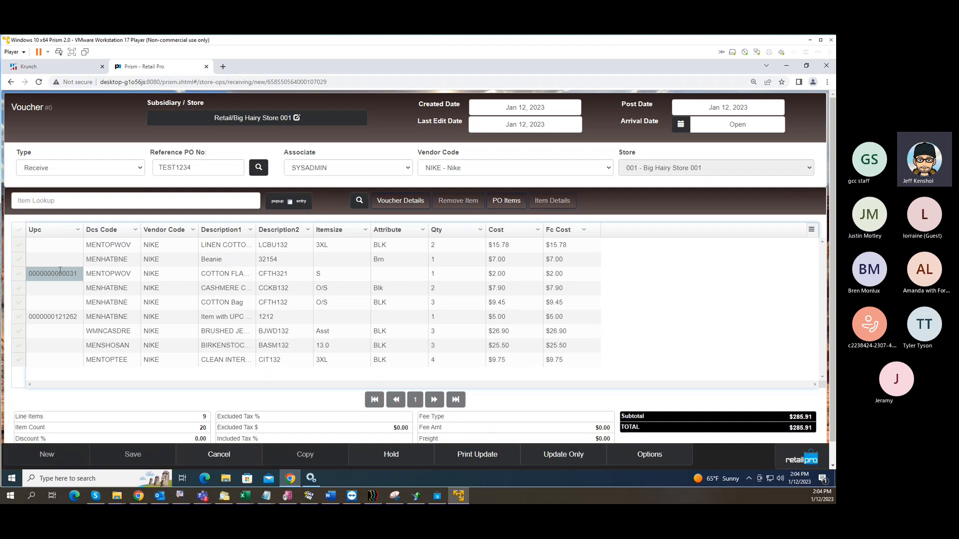
{"action": "left_click", "coordinate": [567, 260]}
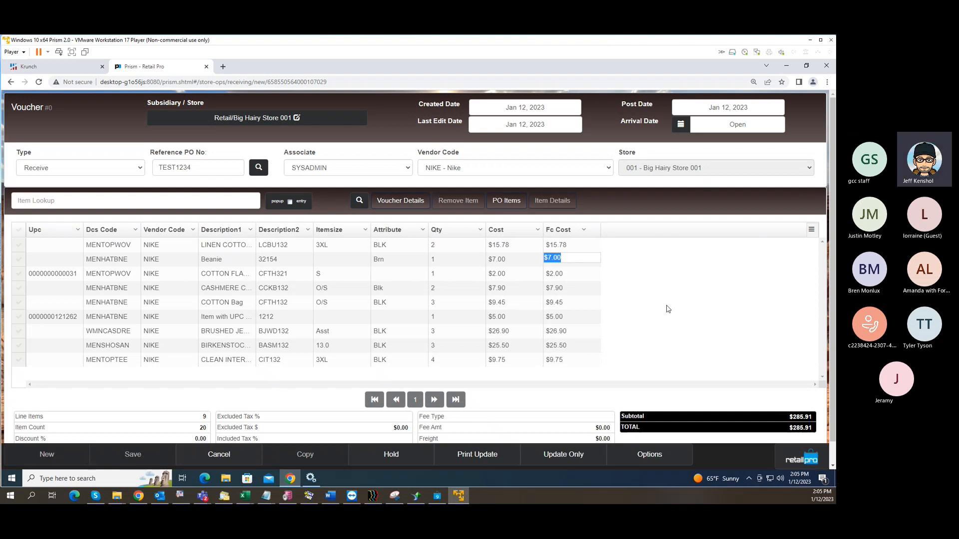
Switch to the Word training outline, review its Receiving topics on vouchers with and without a purchase order, and move it aside.
{"action": "key", "text": "alt+Tab"}
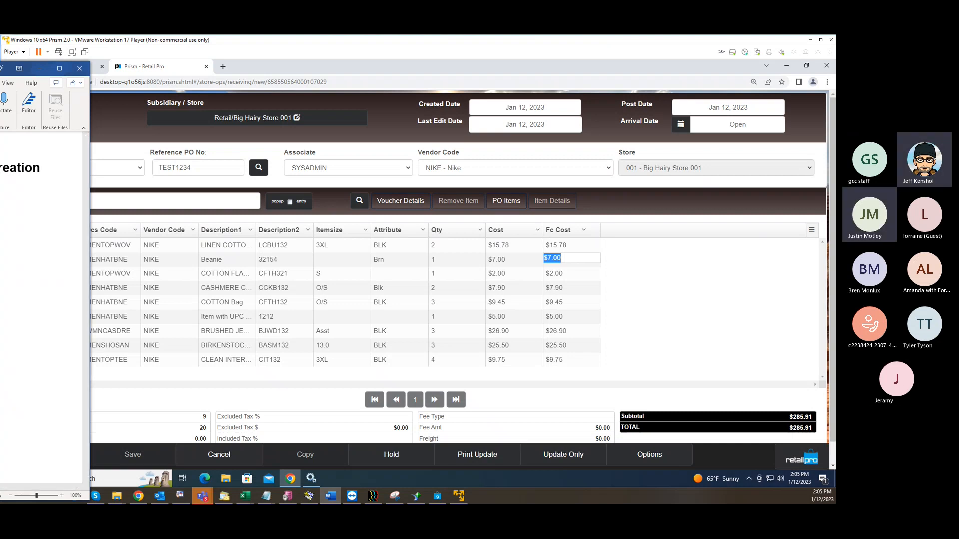
{"action": "left_click_drag", "start_coordinate": [0, 68], "coordinate": [359, 50]}
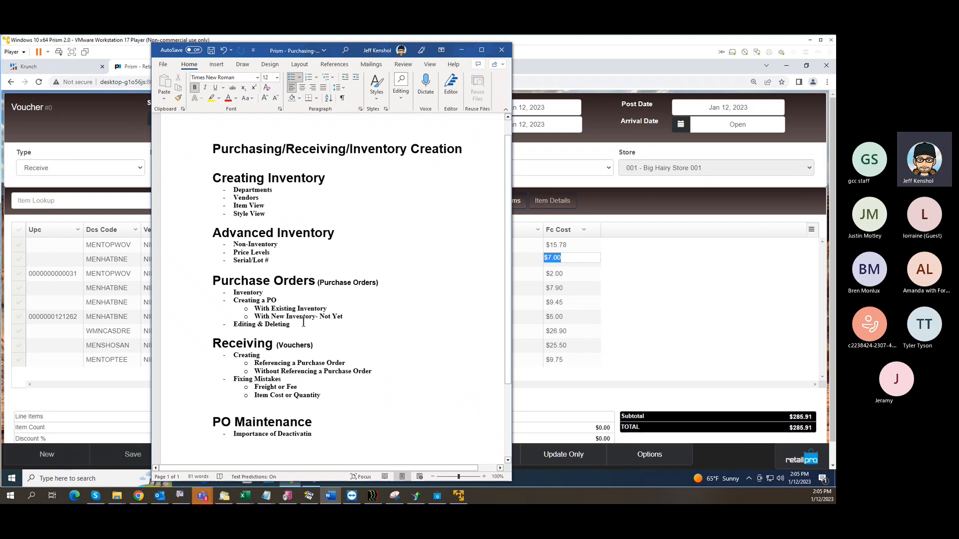
{"action": "left_click_drag", "start_coordinate": [280, 379], "coordinate": [315, 372]}
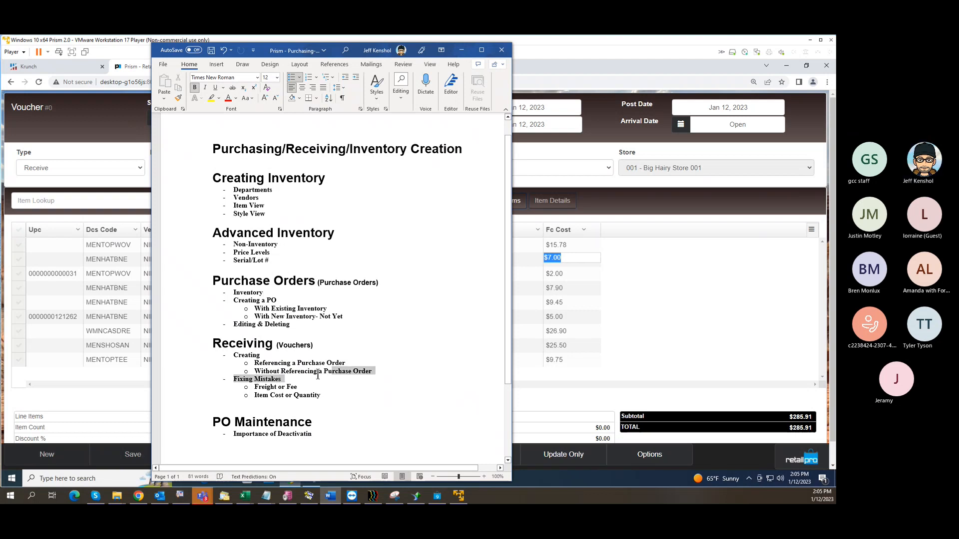
{"action": "left_click", "coordinate": [326, 364]}
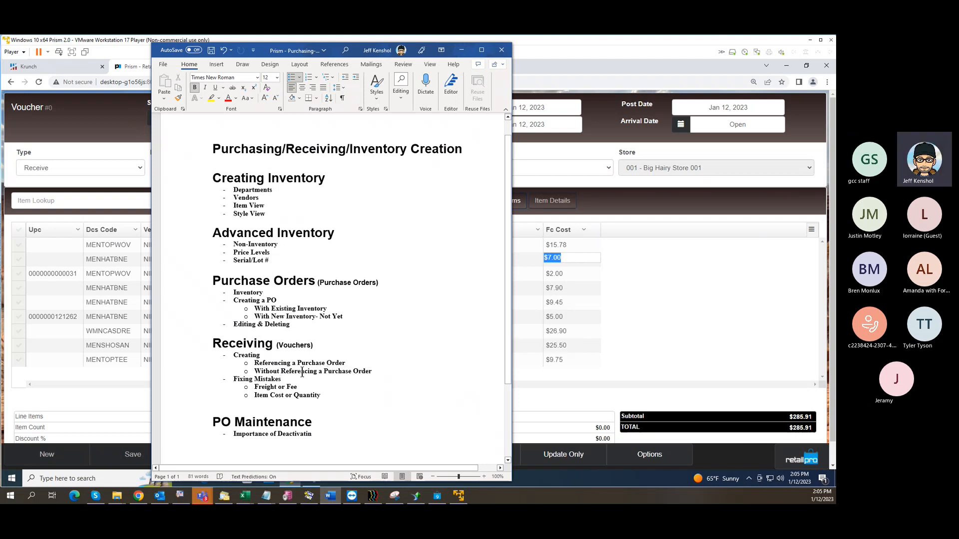
{"action": "left_click_drag", "start_coordinate": [302, 372], "coordinate": [325, 380]}
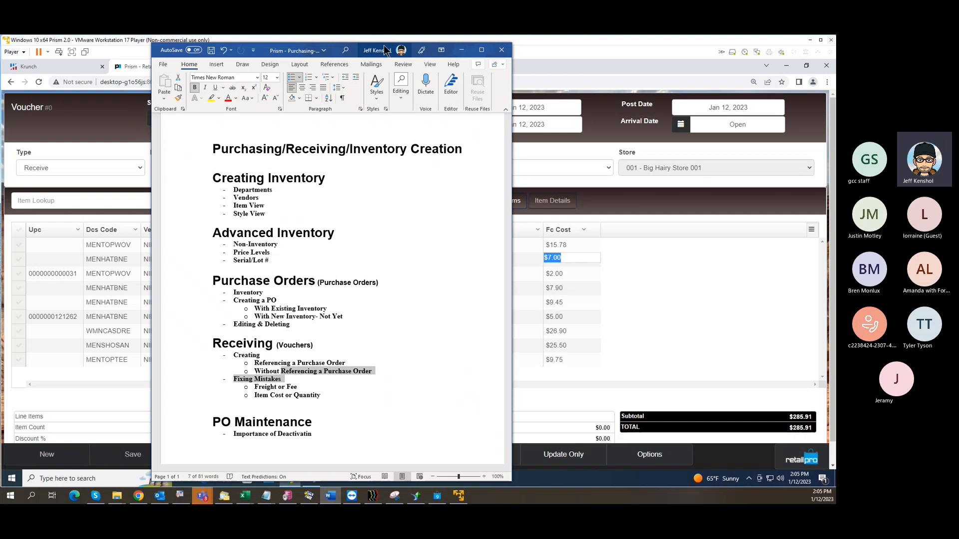
{"action": "left_click_drag", "start_coordinate": [380, 48], "coordinate": [0, 47]}
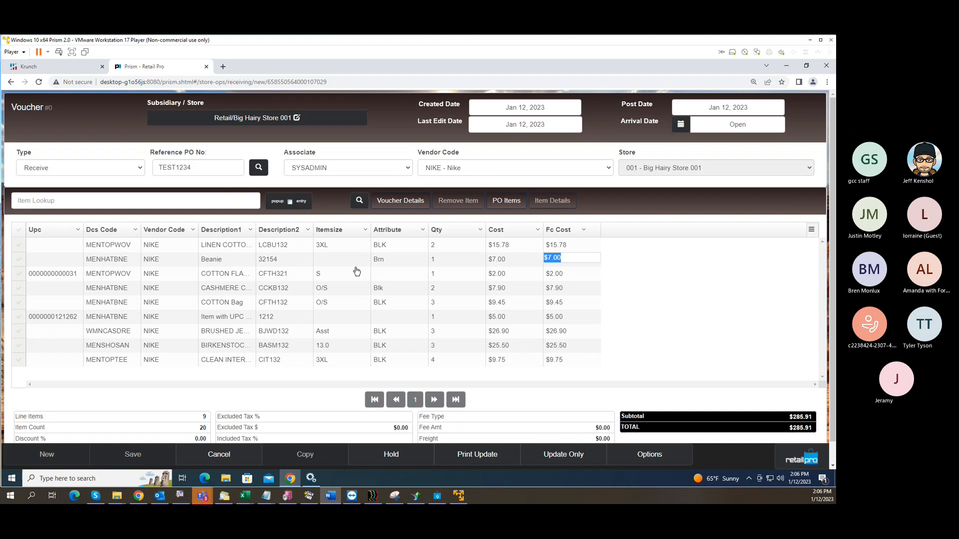
In the voucher details, set the freight amount to $25.00 and add a Fee-type fee of $10.00.
{"action": "left_click", "coordinate": [408, 201]}
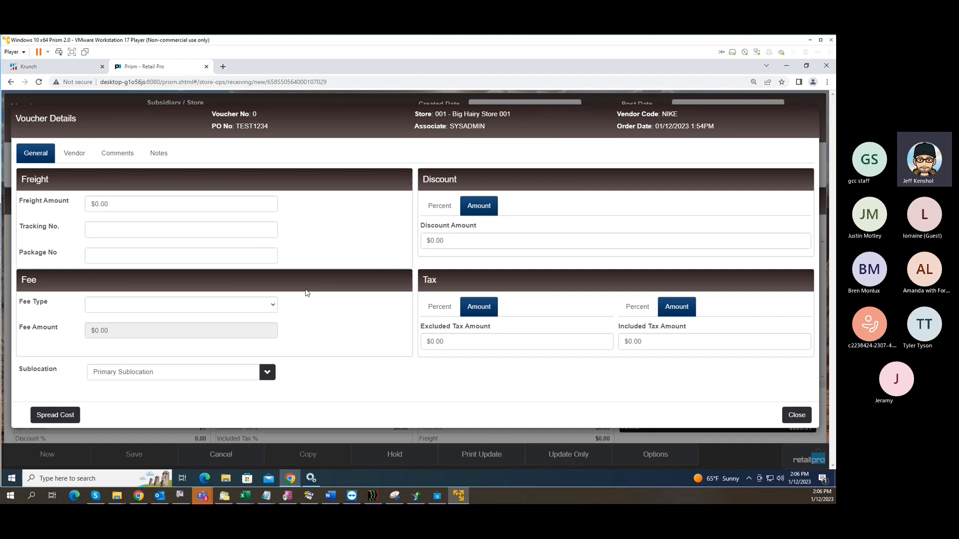
{"action": "left_click", "coordinate": [105, 205]}
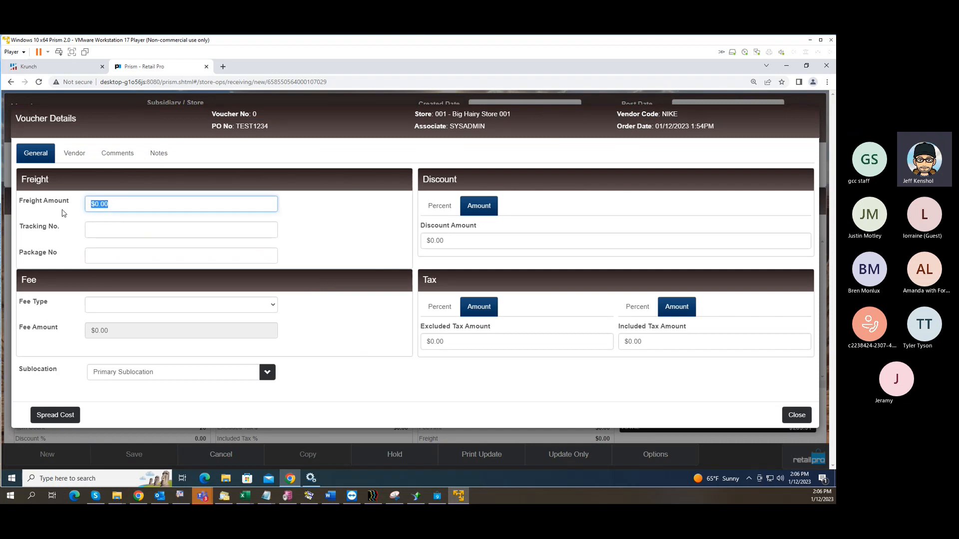
{"action": "type", "text": "25"}
{"action": "left_click", "coordinate": [114, 305]}
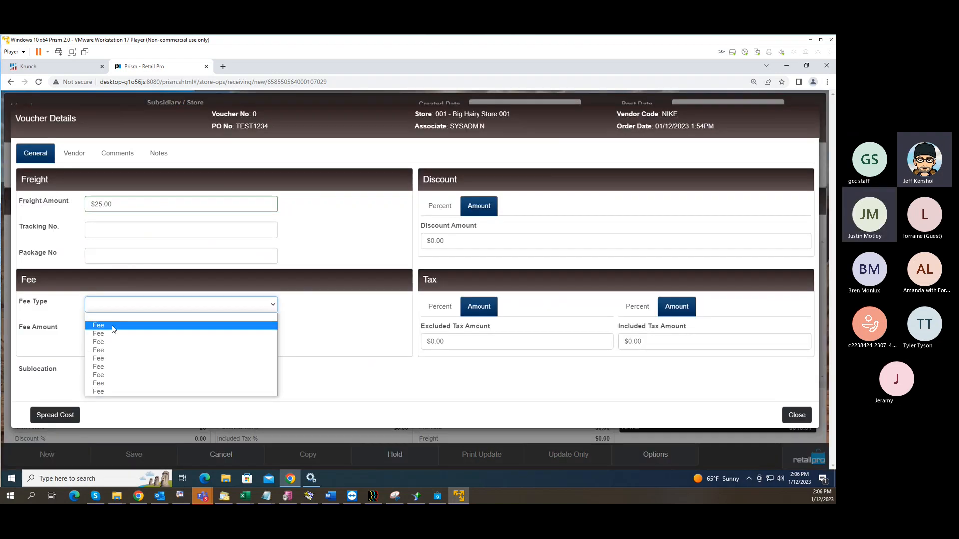
{"action": "left_click", "coordinate": [114, 332]}
{"action": "left_click", "coordinate": [61, 334]}
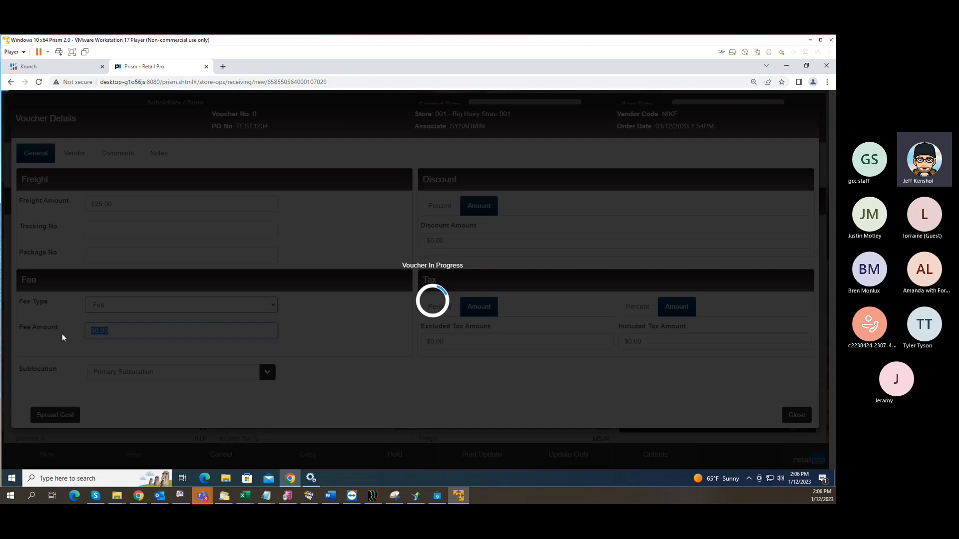
{"action": "type", "text": "10"}
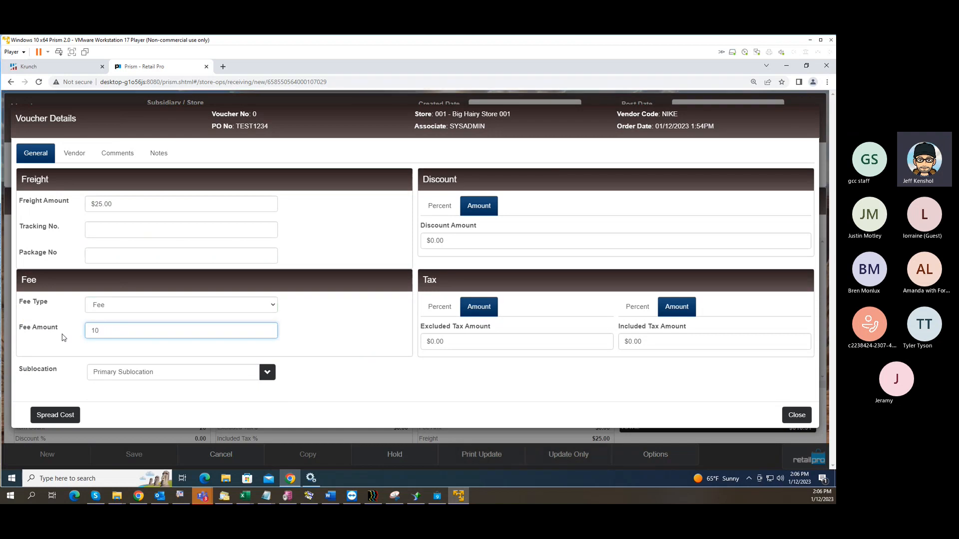
{"action": "key", "text": "Tab"}
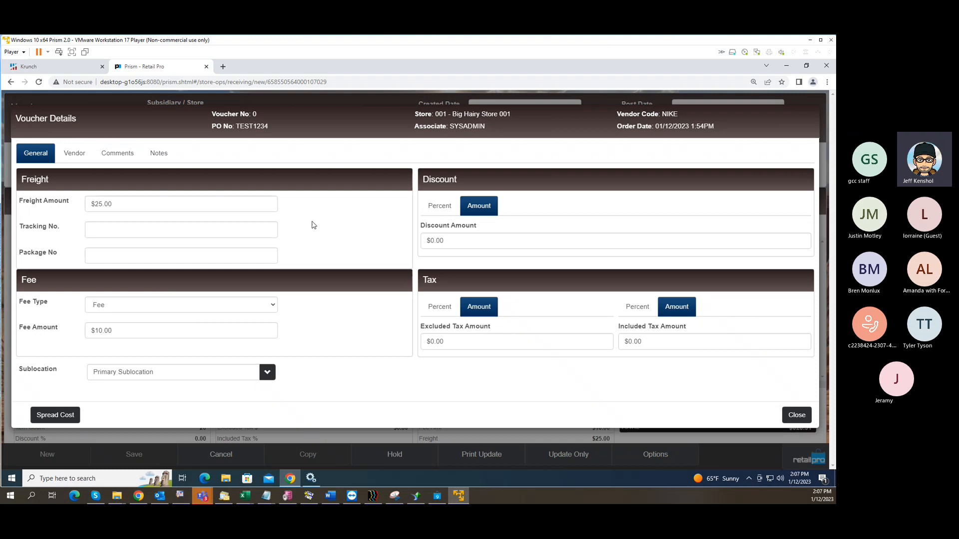
{"action": "left_click", "coordinate": [420, 247]}
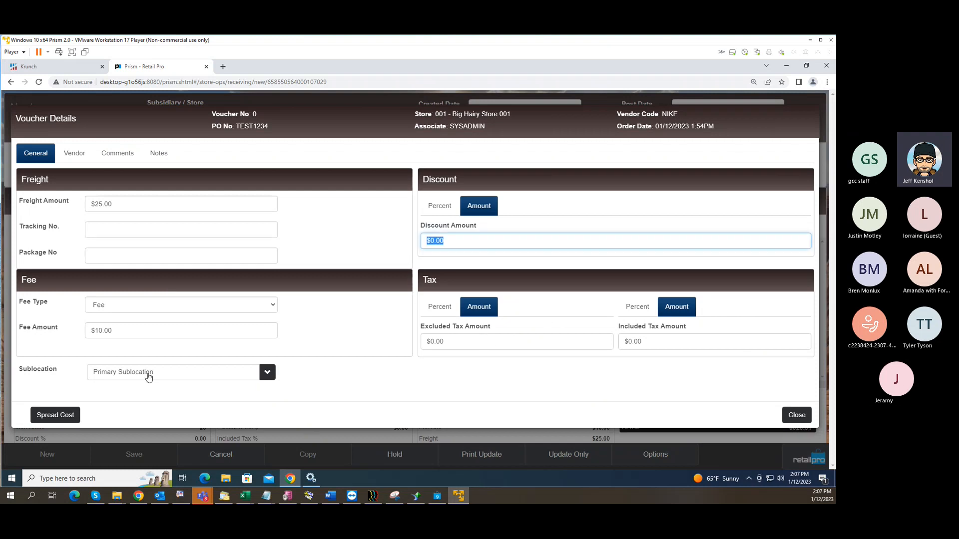
Spread the voucher's freight amount across the individual item costs.
{"action": "left_click", "coordinate": [48, 417]}
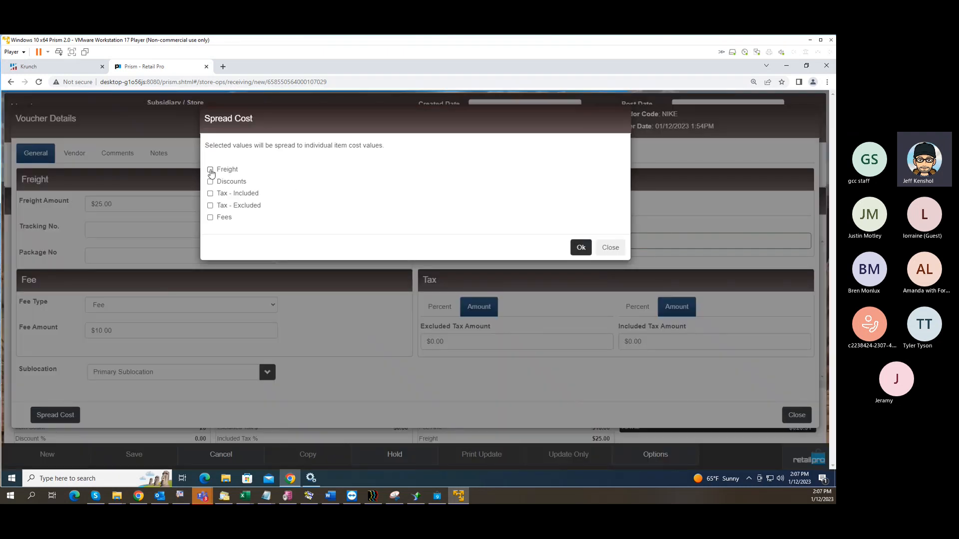
{"action": "left_click", "coordinate": [210, 171]}
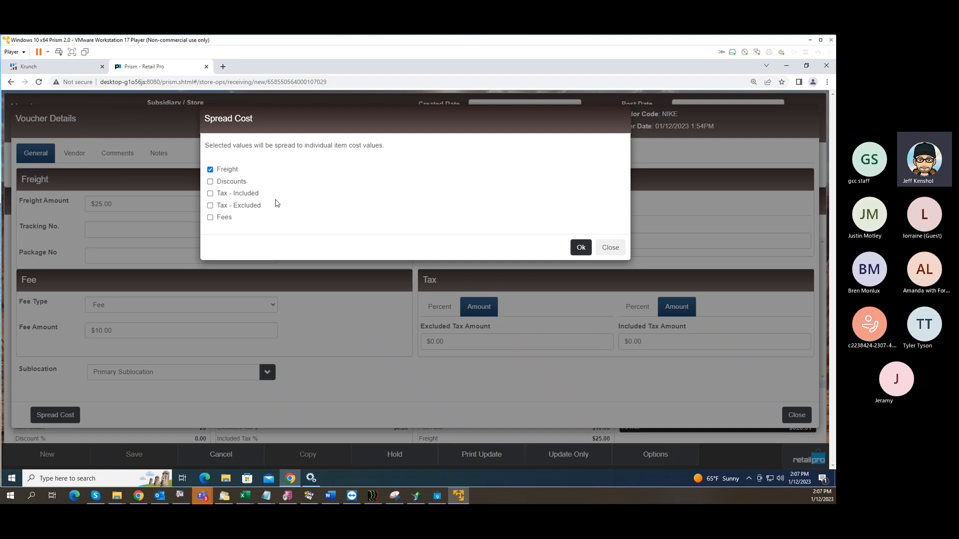
{"action": "left_click", "coordinate": [584, 249]}
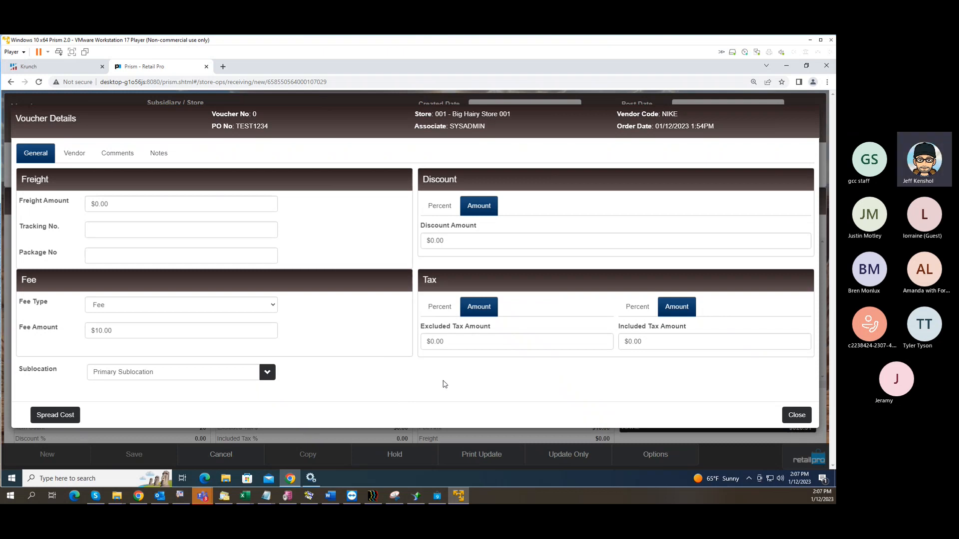
Reverse the freight cost spread by excluding Freight from the spread values.
{"action": "left_click", "coordinate": [48, 415]}
{"action": "left_click", "coordinate": [210, 169]}
{"action": "left_click", "coordinate": [579, 248]}
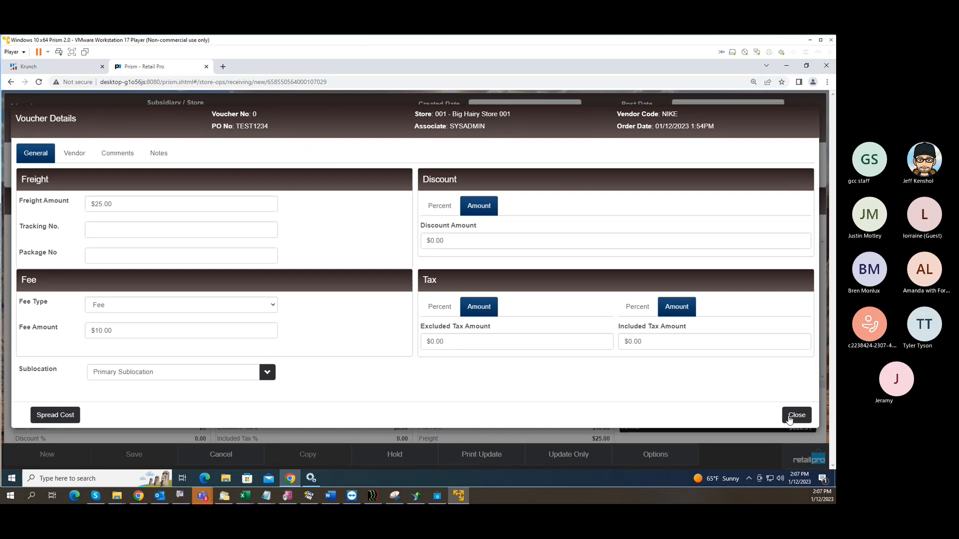
Review the voucher's vendor payment terms and the blank vendor invoice form, discard the form and close the voucher details.
{"action": "left_click", "coordinate": [76, 154]}
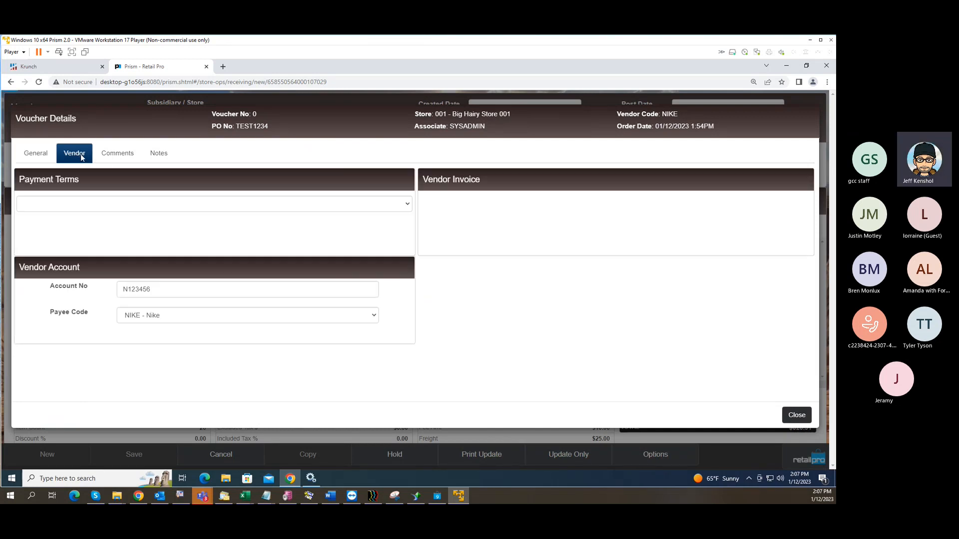
{"action": "left_click", "coordinate": [429, 375]}
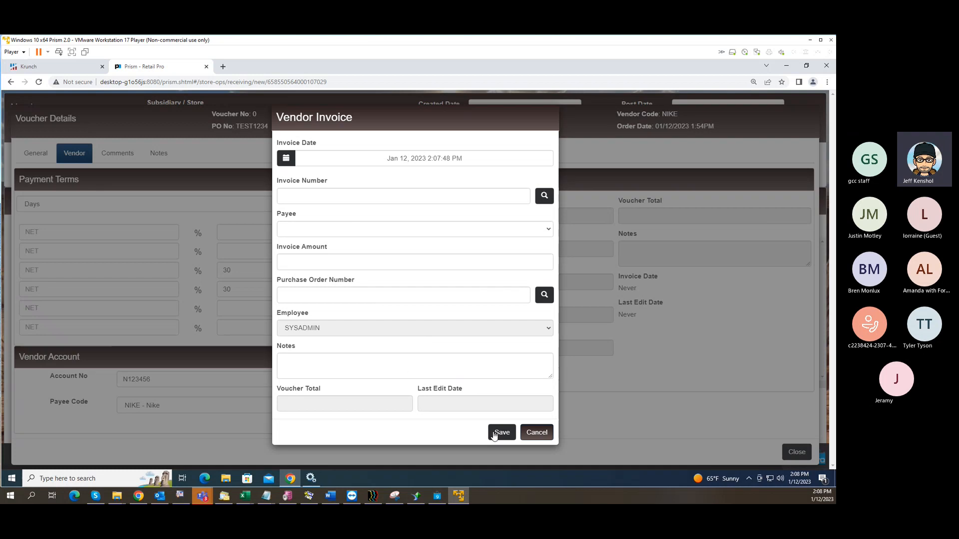
{"action": "left_click", "coordinate": [539, 435]}
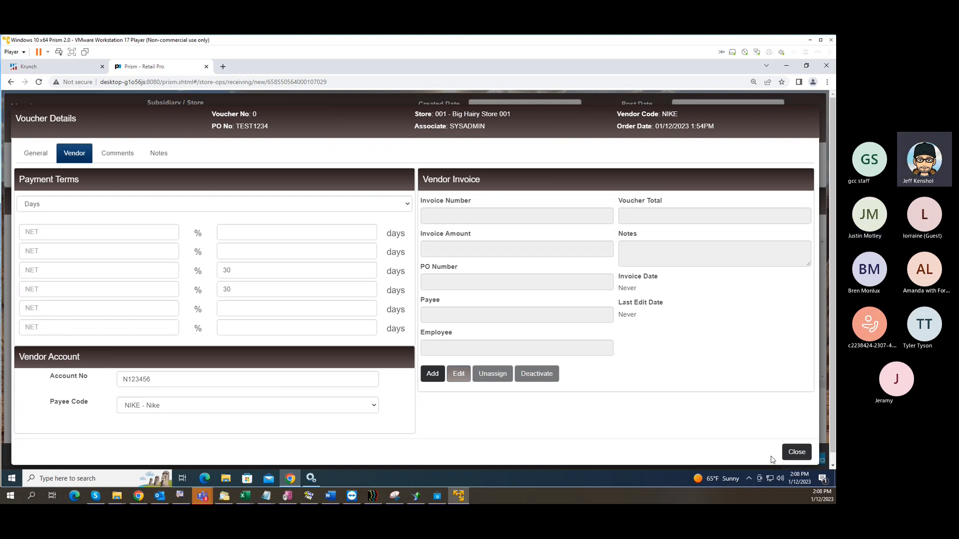
{"action": "left_click", "coordinate": [796, 452]}
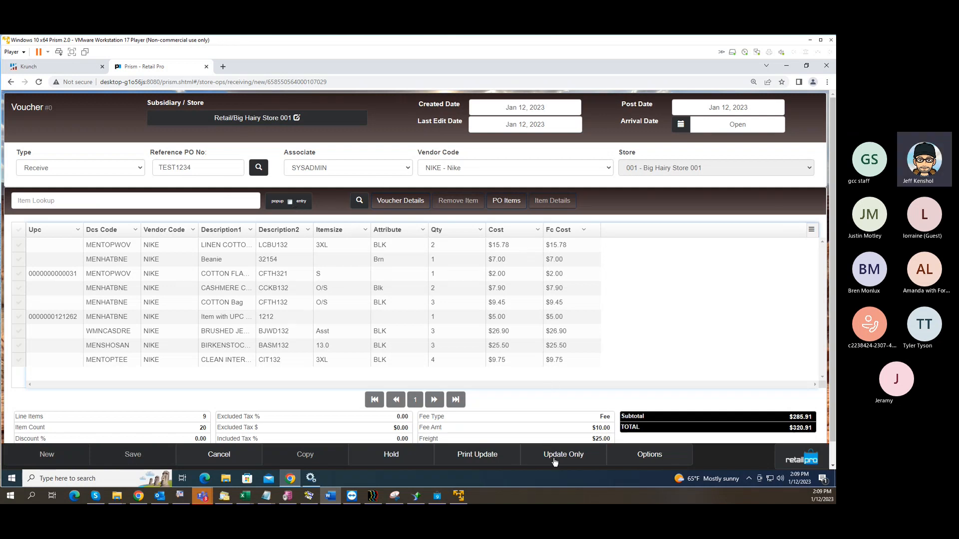
Update the receiving voucher with printing and preview it using the Voucher print design.
{"action": "left_click", "coordinate": [481, 456]}
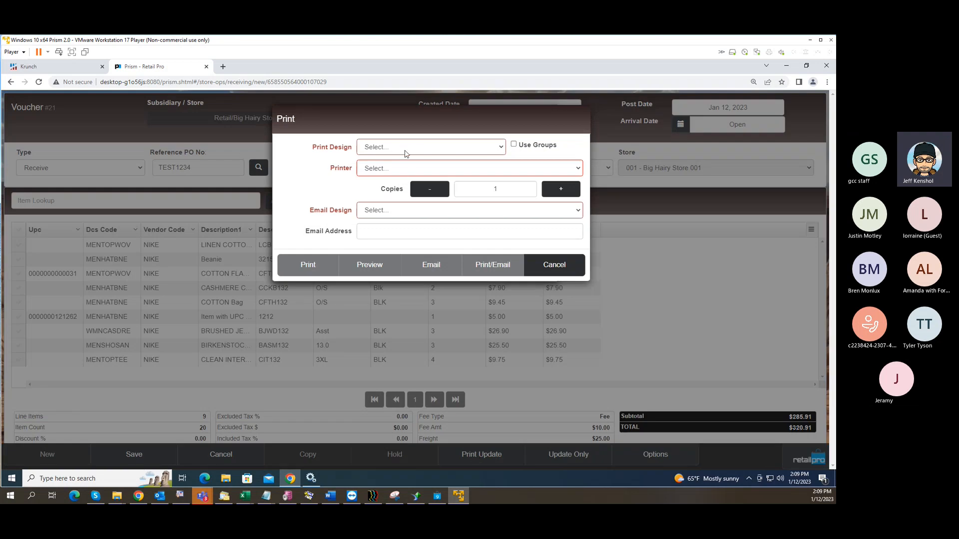
{"action": "left_click", "coordinate": [406, 149]}
{"action": "left_click", "coordinate": [392, 170]}
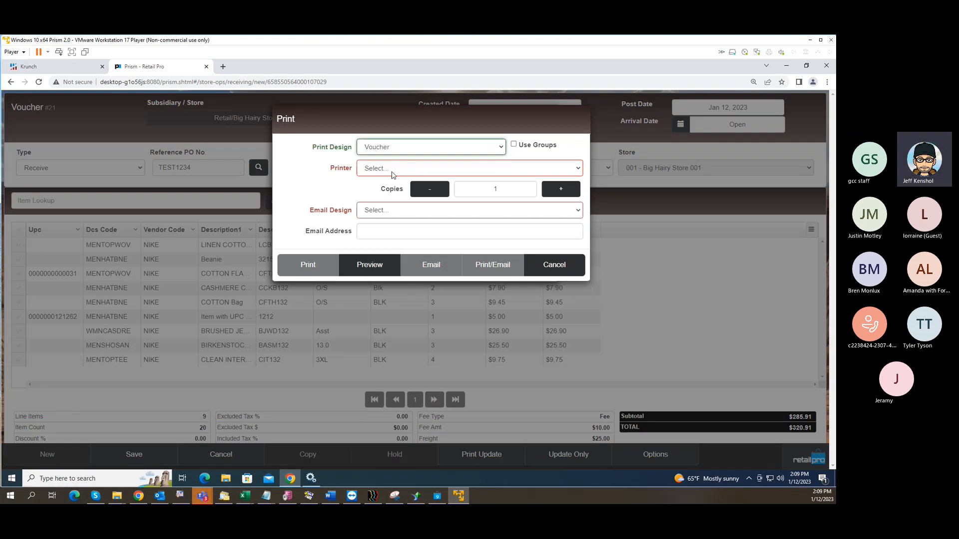
{"action": "left_click", "coordinate": [416, 151]}
{"action": "left_click", "coordinate": [415, 151]}
{"action": "left_click", "coordinate": [413, 169]}
{"action": "left_click", "coordinate": [413, 171]}
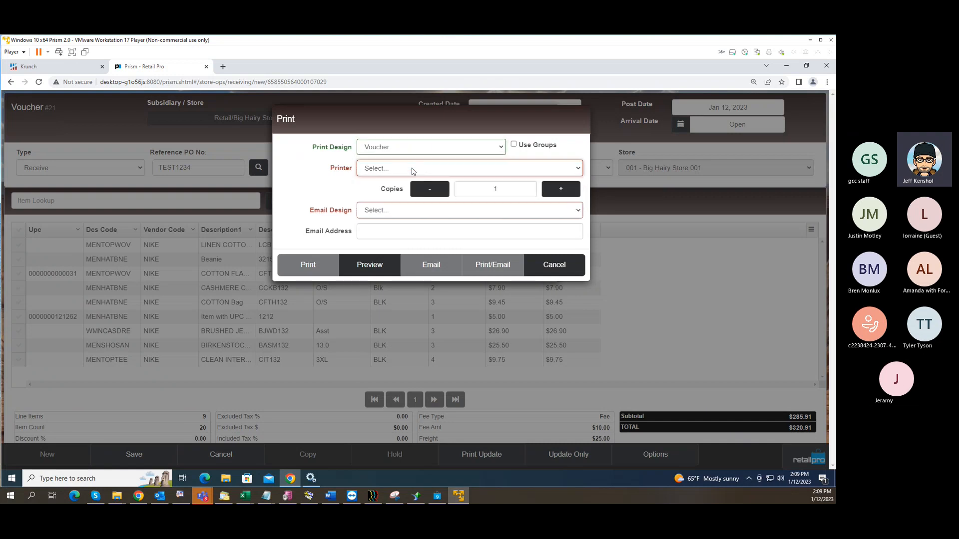
{"action": "left_click", "coordinate": [377, 265]}
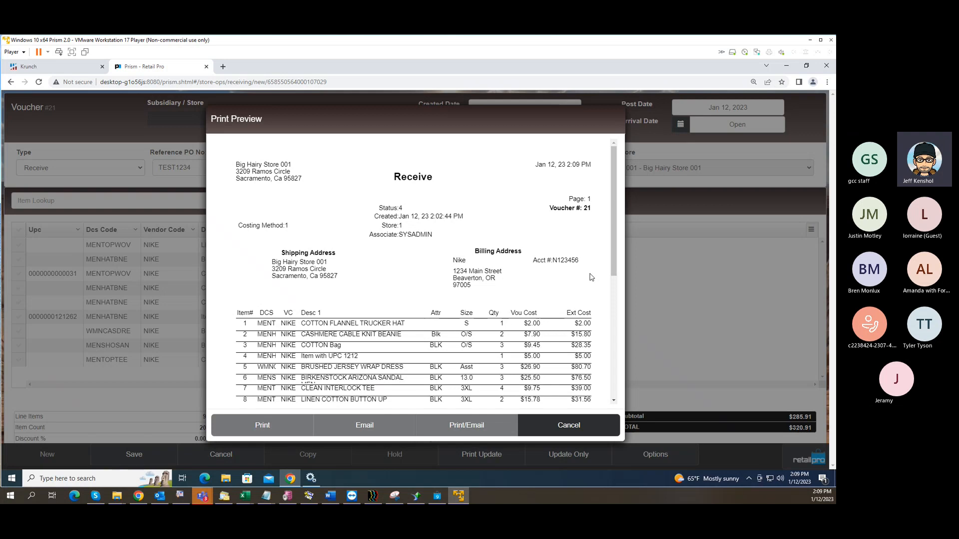
Examine the voucher preview's header, addresses, item descriptions, costs and totals, and close the preview without printing.
{"action": "scroll", "coordinate": [577, 272], "scroll_direction": "down", "scroll_amount": 3}
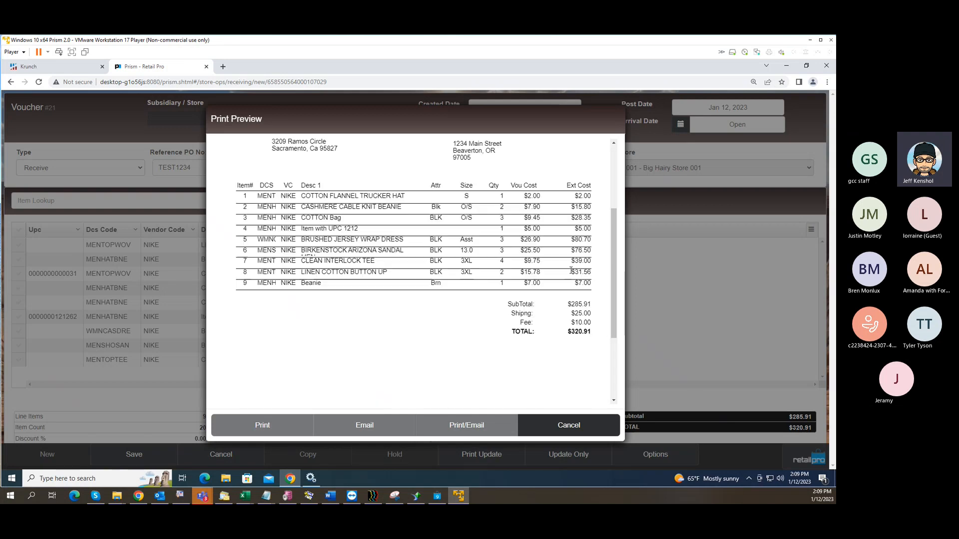
{"action": "scroll", "coordinate": [569, 273], "scroll_direction": "up", "scroll_amount": 3}
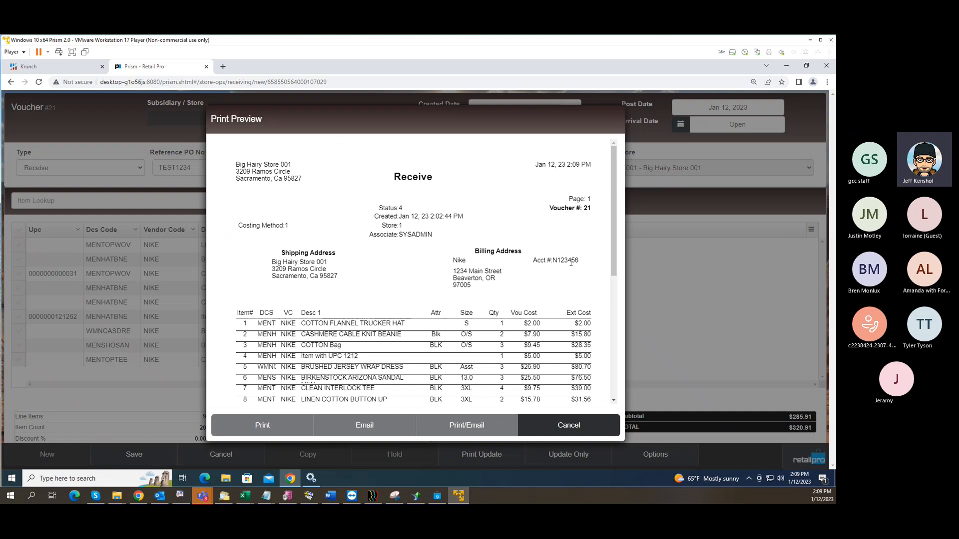
{"action": "scroll", "coordinate": [563, 270], "scroll_direction": "down", "scroll_amount": 3}
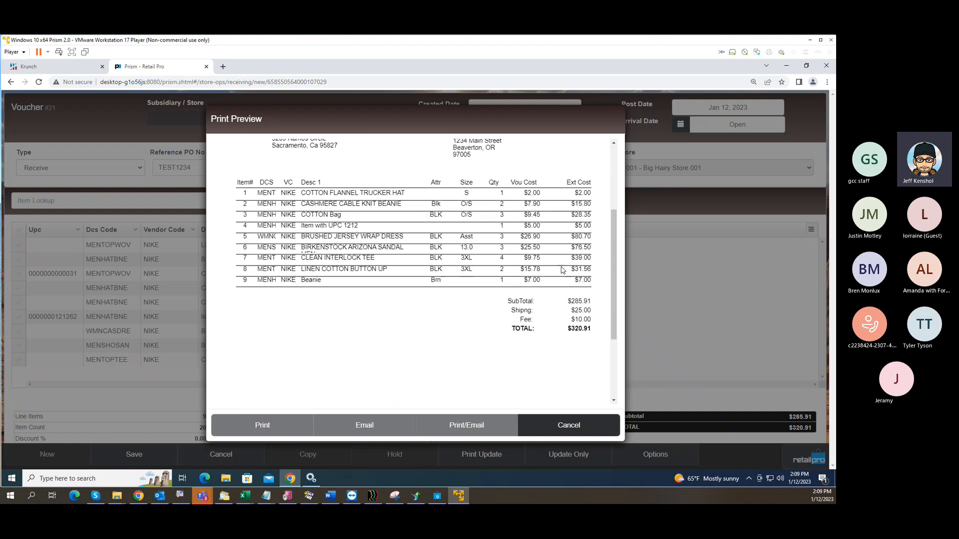
{"action": "scroll", "coordinate": [562, 270], "scroll_direction": "up", "scroll_amount": 3}
{"action": "scroll", "coordinate": [564, 267], "scroll_direction": "down", "scroll_amount": 1}
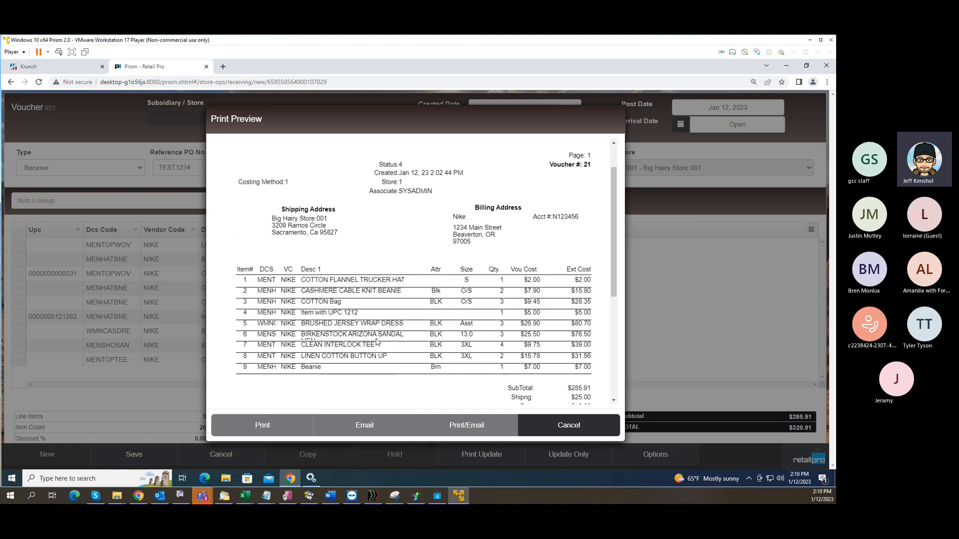
{"action": "left_click_drag", "start_coordinate": [402, 336], "coordinate": [298, 338]}
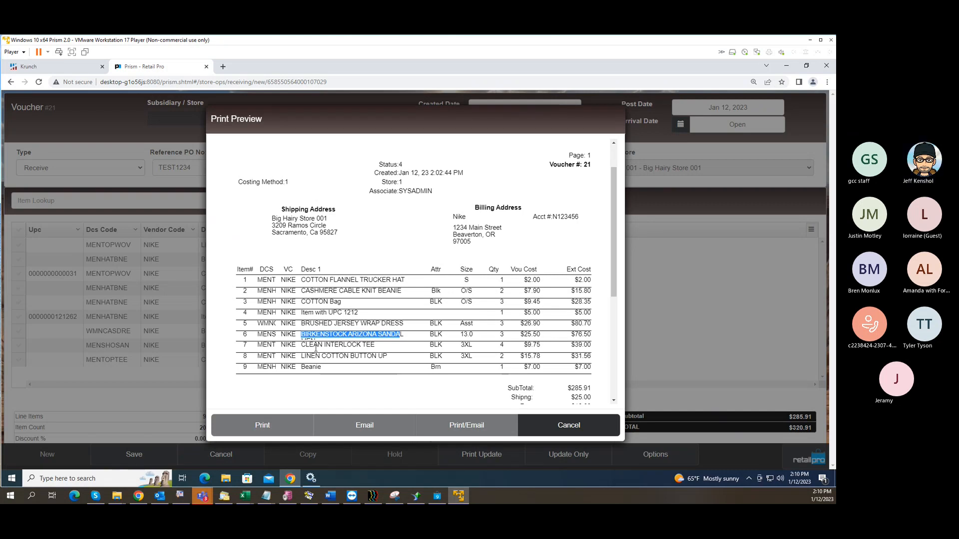
{"action": "left_click", "coordinate": [303, 338]}
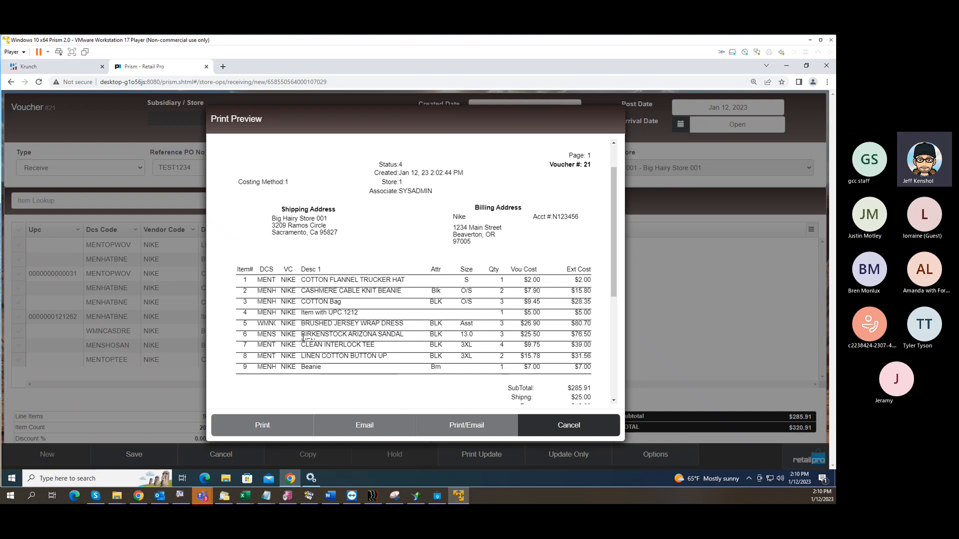
{"action": "left_click_drag", "start_coordinate": [301, 335], "coordinate": [319, 344]}
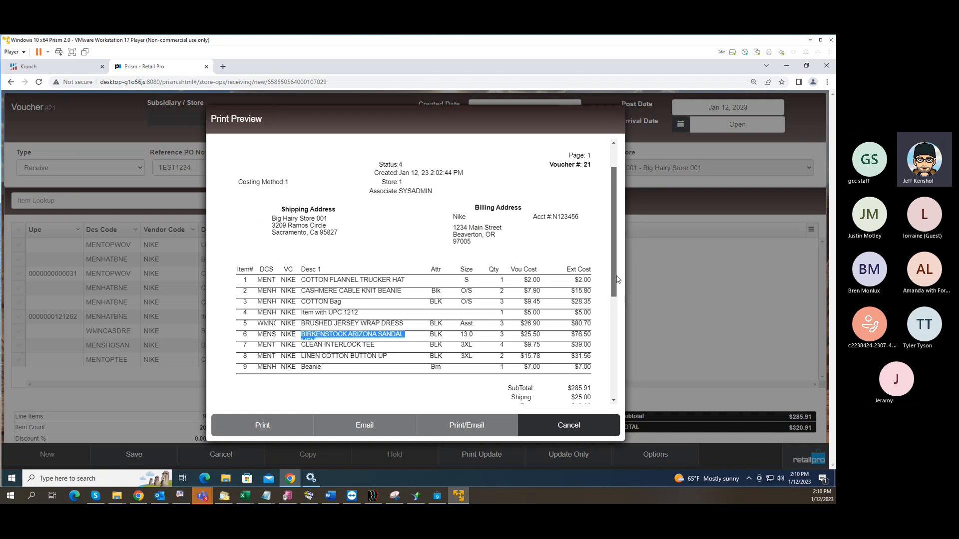
{"action": "scroll", "coordinate": [612, 304], "scroll_direction": "down", "scroll_amount": 3}
{"action": "left_click", "coordinate": [570, 423]}
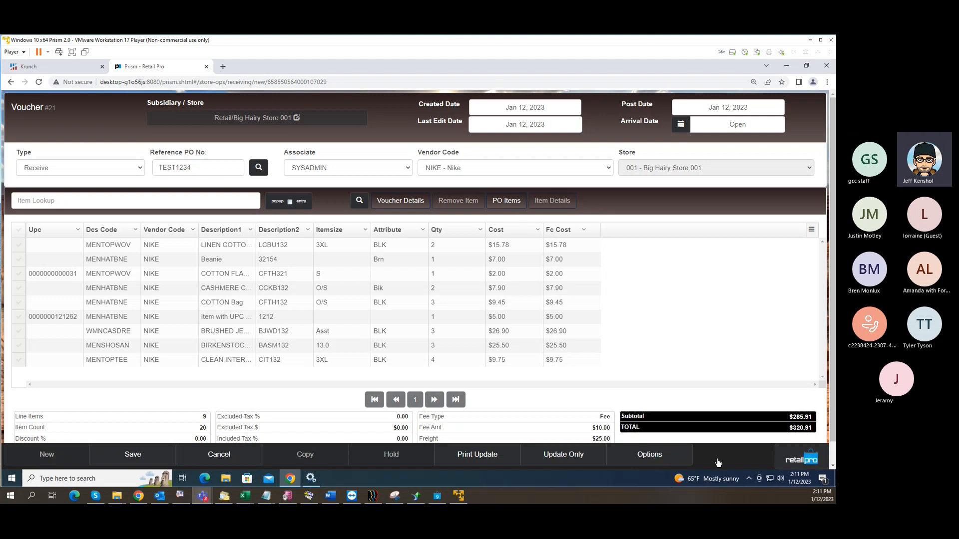
Find the received Nike drop-ship purchase order among the active orders in Store Operations, open it and deactivate it.
{"action": "left_click", "coordinate": [794, 461]}
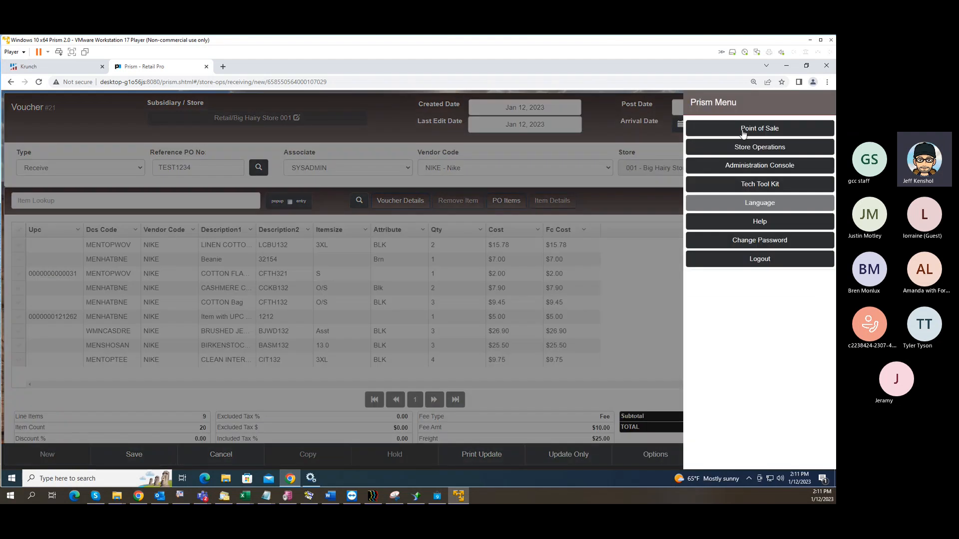
{"action": "left_click", "coordinate": [744, 148]}
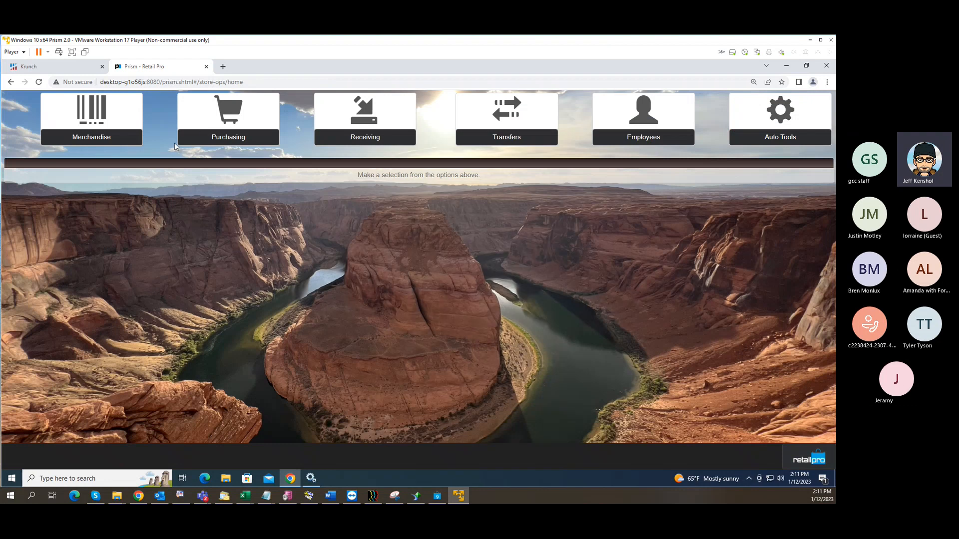
{"action": "left_click", "coordinate": [220, 138]}
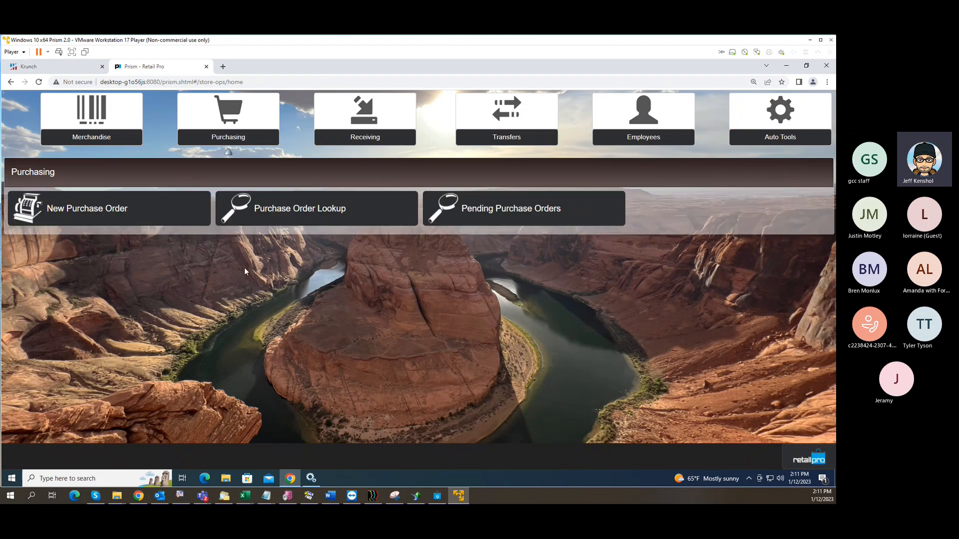
{"action": "left_click", "coordinate": [288, 216]}
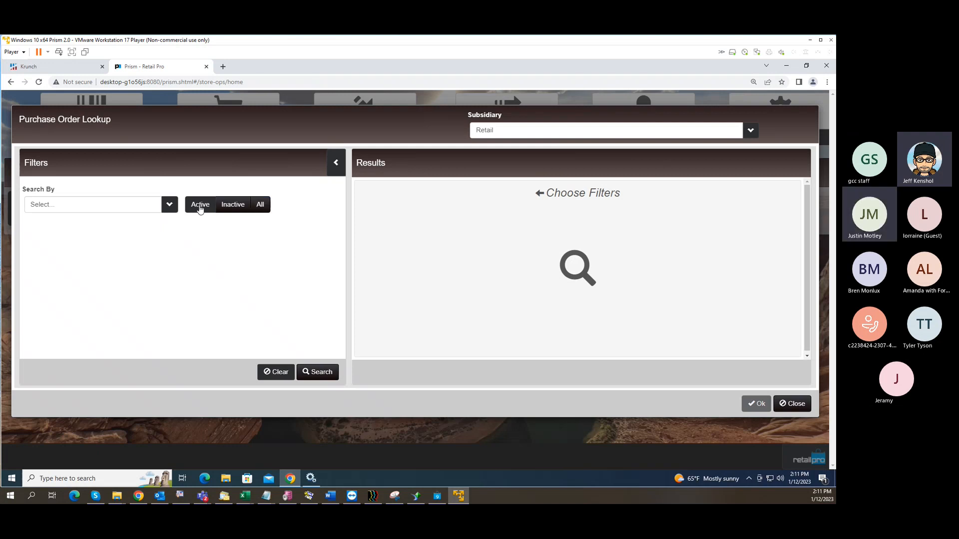
{"action": "left_click", "coordinate": [322, 373]}
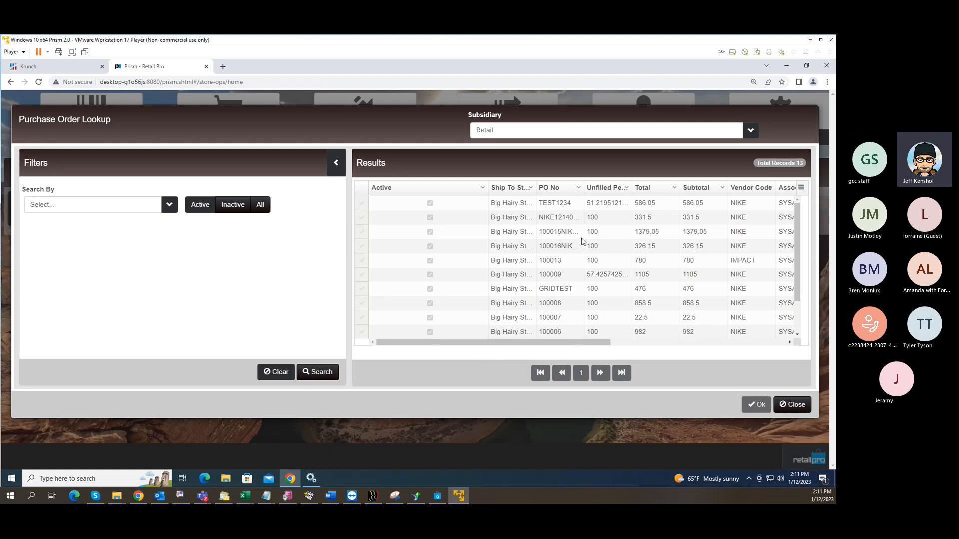
{"action": "left_click", "coordinate": [361, 202]}
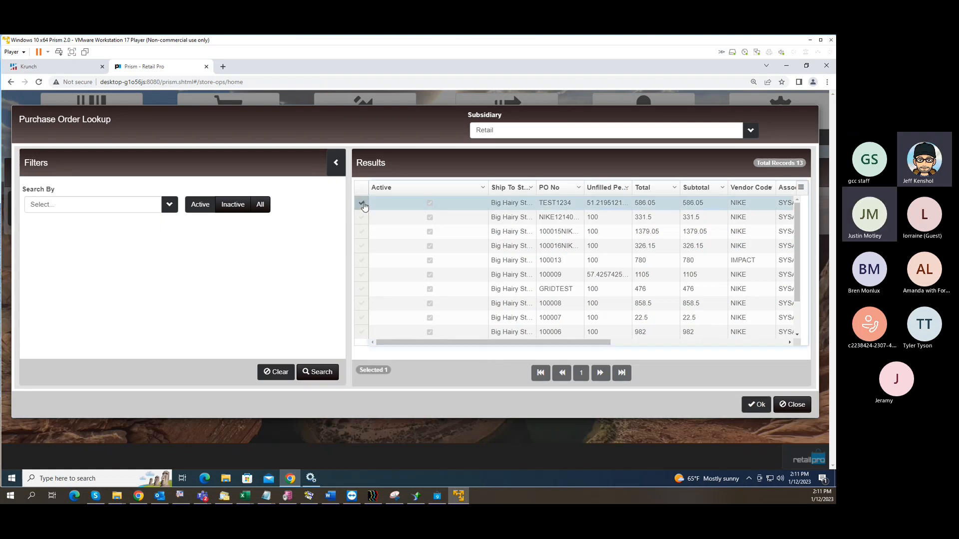
{"action": "left_click", "coordinate": [749, 406]}
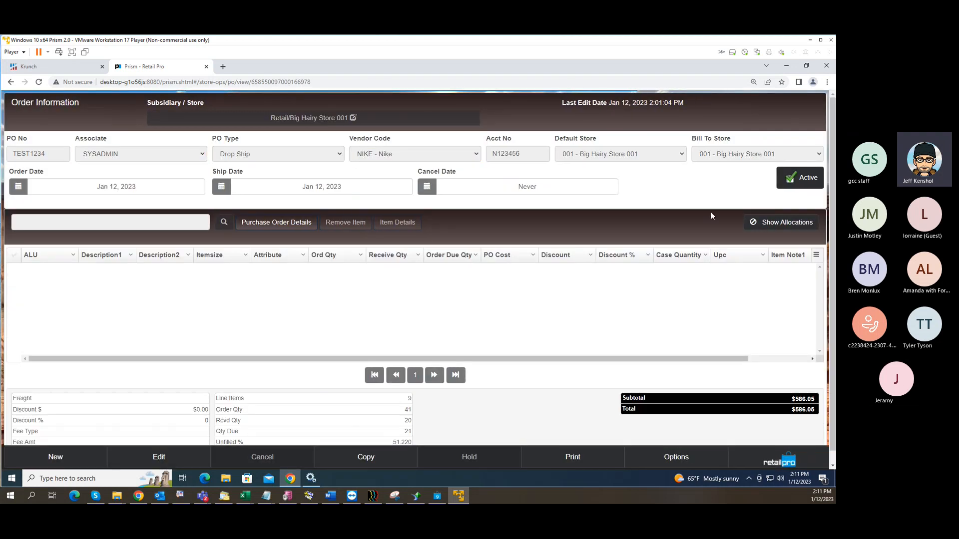
{"action": "left_click", "coordinate": [790, 179]}
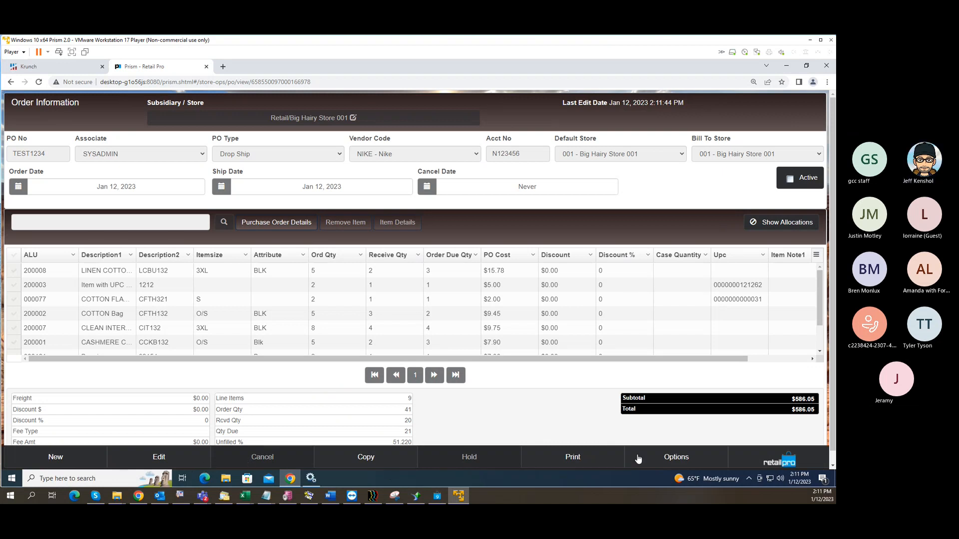
Check the list of active purchase orders and the available search fields, and return to the deactivated order.
{"action": "left_click", "coordinate": [684, 460]}
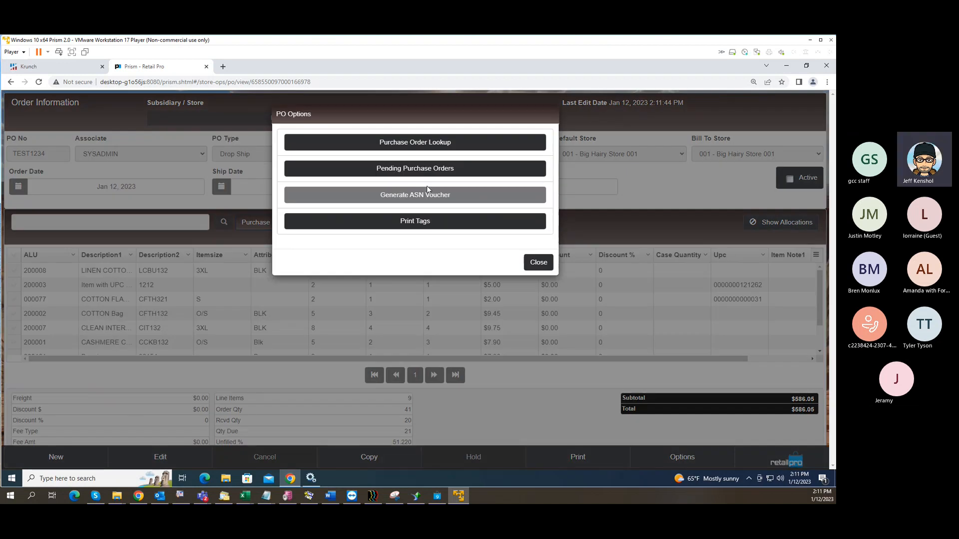
{"action": "left_click", "coordinate": [414, 143]}
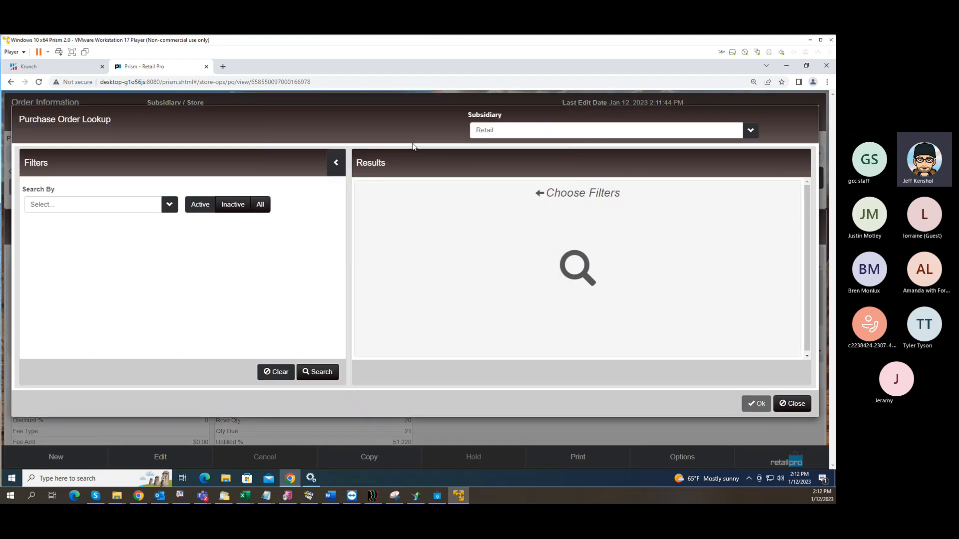
{"action": "left_click", "coordinate": [321, 372]}
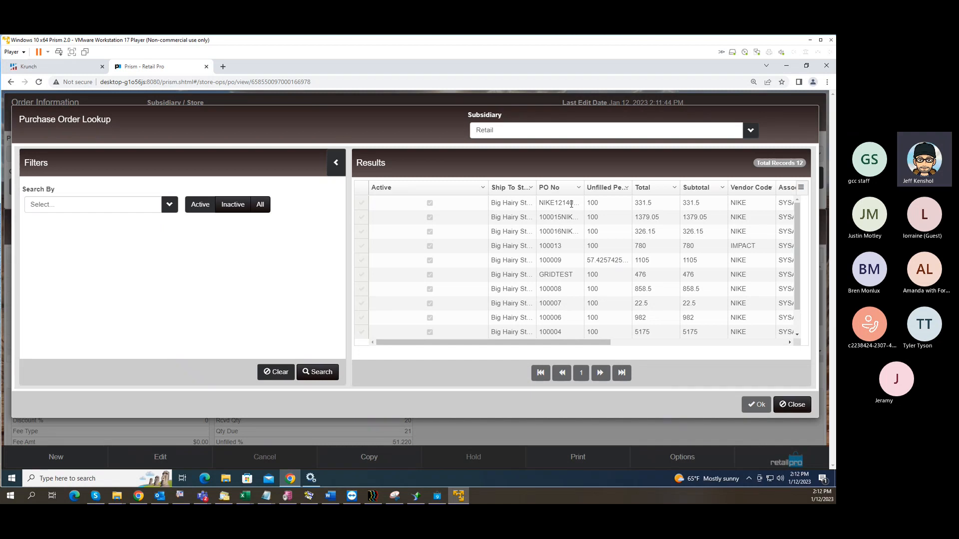
{"action": "left_click", "coordinate": [168, 209]}
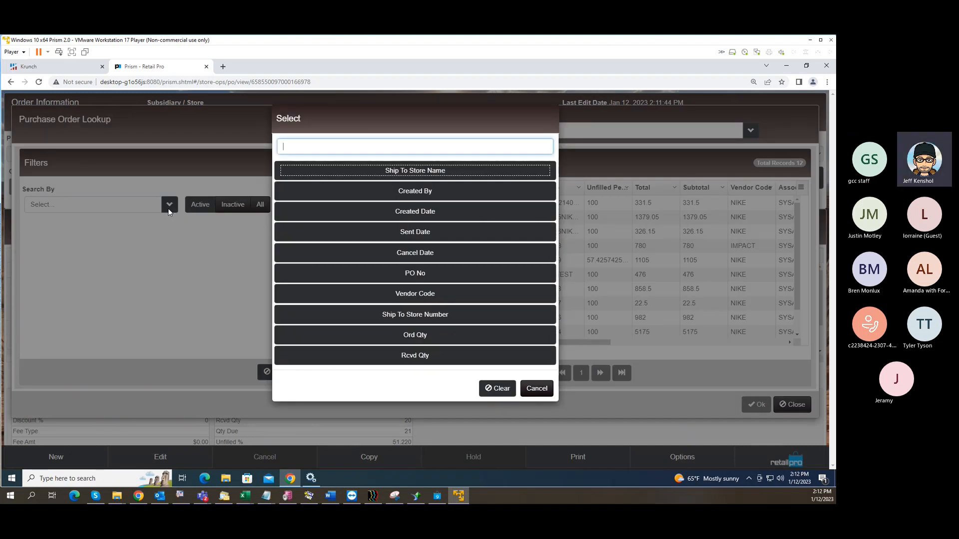
{"action": "left_click", "coordinate": [534, 391]}
{"action": "left_click", "coordinate": [796, 405]}
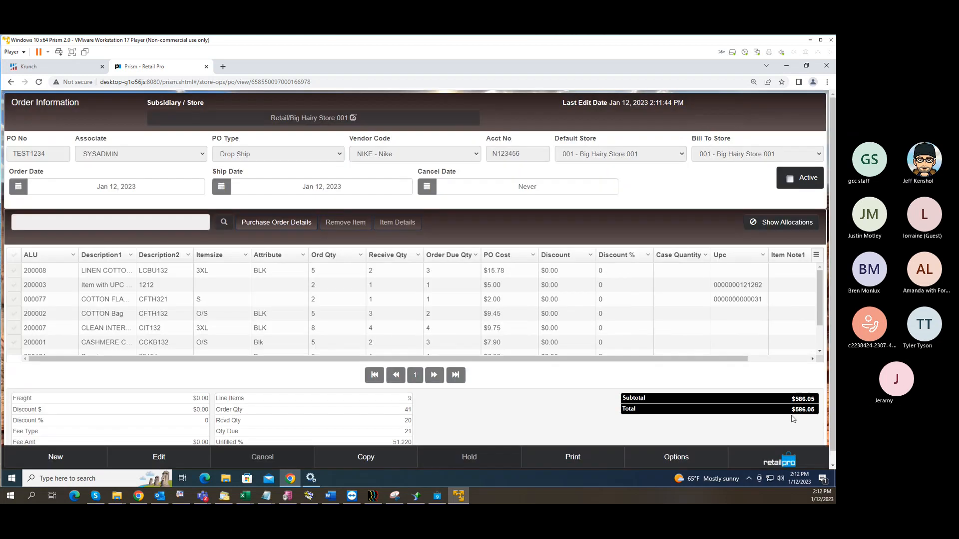
Open the inventory item lookup in Store Operations' Merchandise area and add a Desc 1 filter.
{"action": "left_click", "coordinate": [779, 459]}
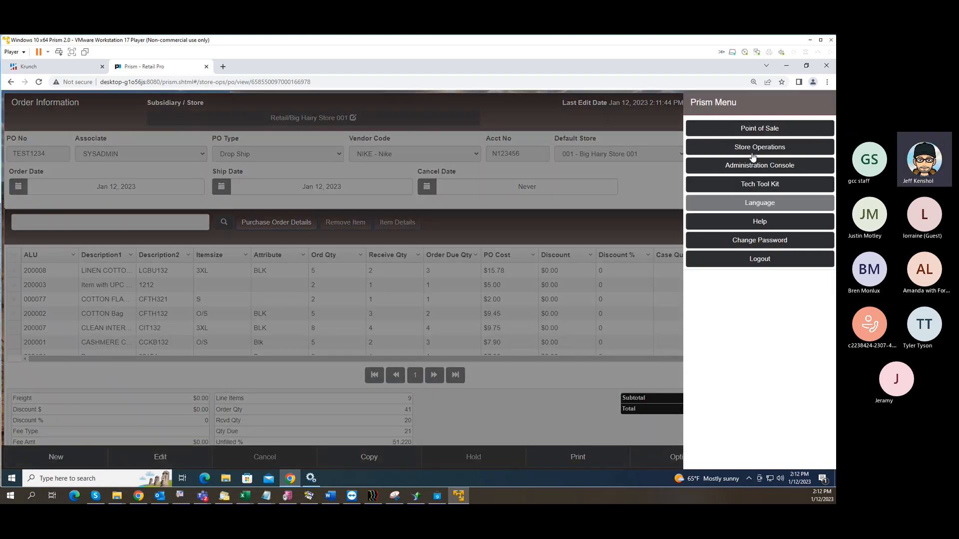
{"action": "left_click", "coordinate": [744, 149]}
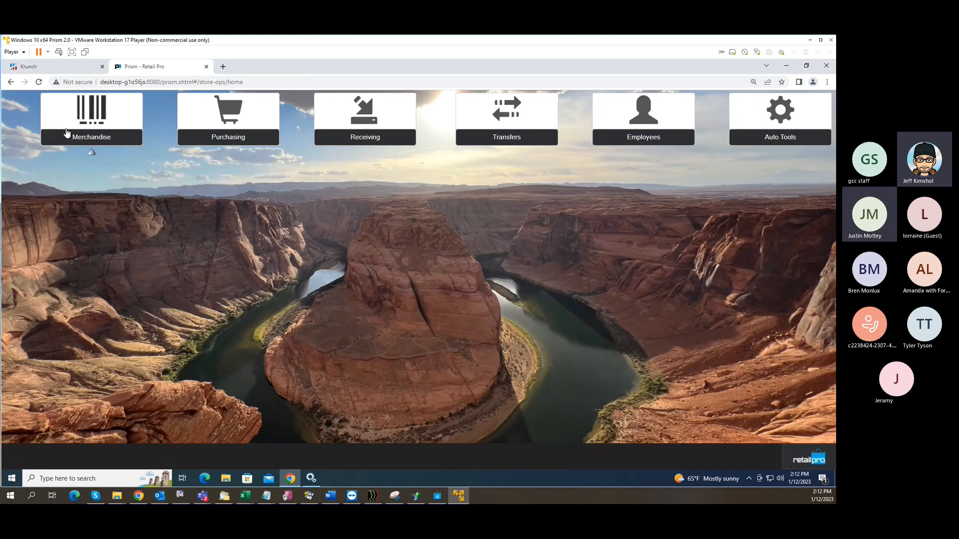
{"action": "left_click", "coordinate": [70, 135]}
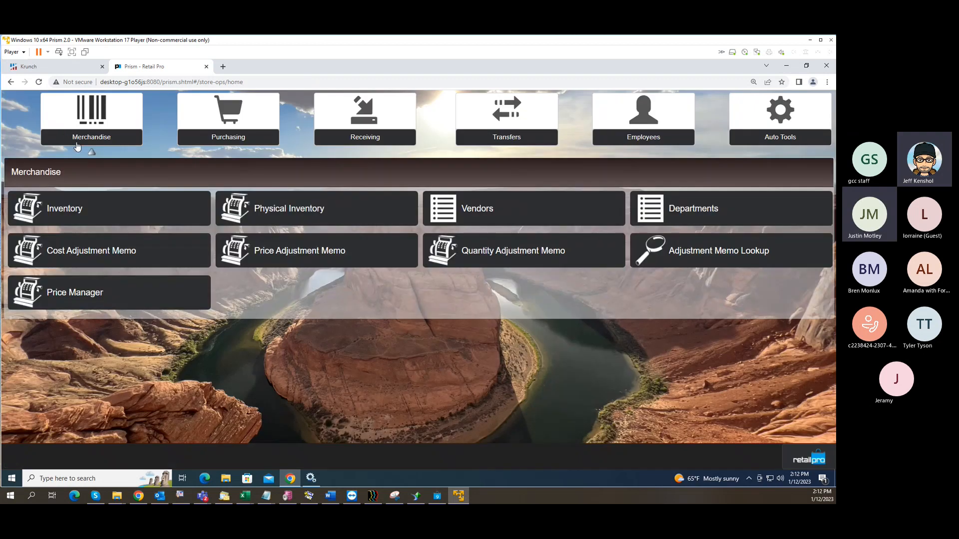
{"action": "left_click", "coordinate": [95, 212]}
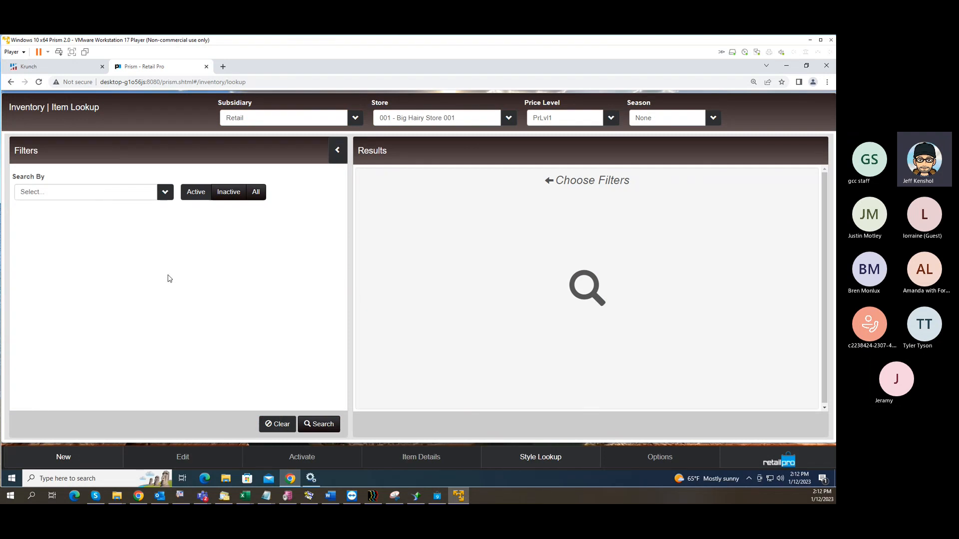
{"action": "left_click", "coordinate": [163, 194]}
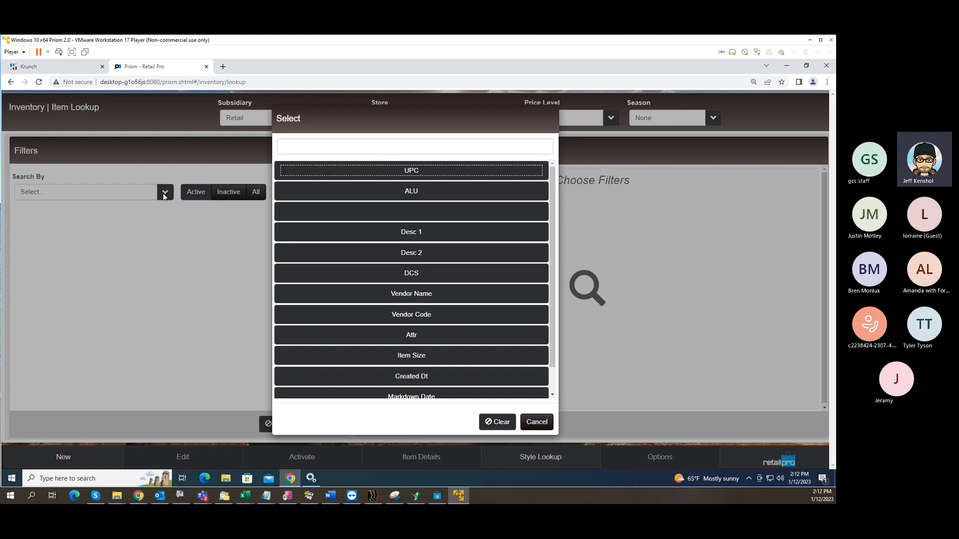
{"action": "left_click", "coordinate": [390, 232]}
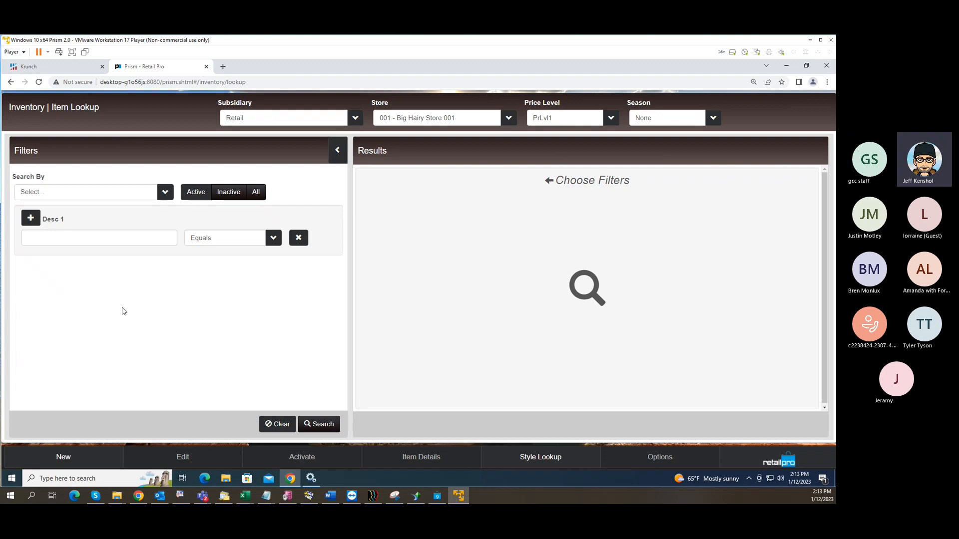
Set the Desc 1 filter to Contains with the value "t" and search the active inventory items.
{"action": "left_click", "coordinate": [250, 244]}
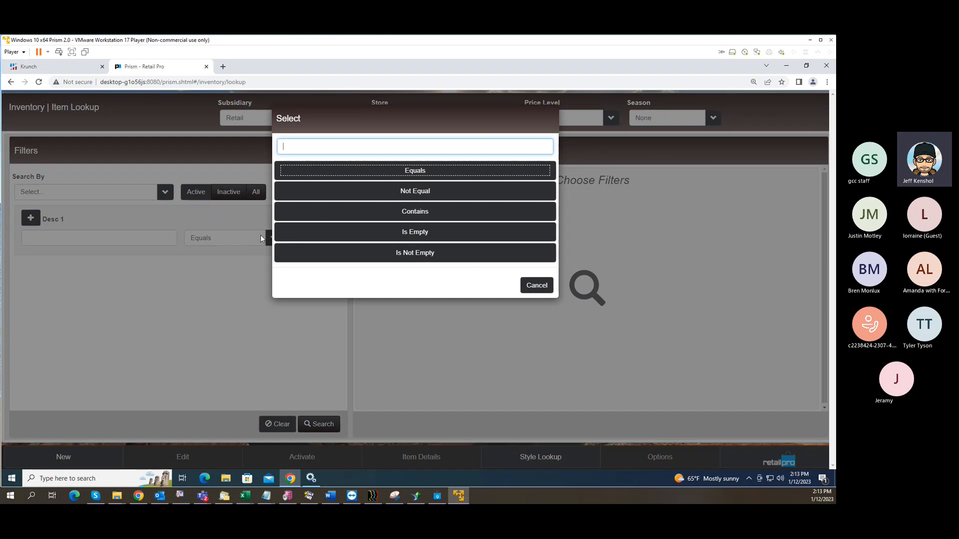
{"action": "left_click", "coordinate": [340, 212]}
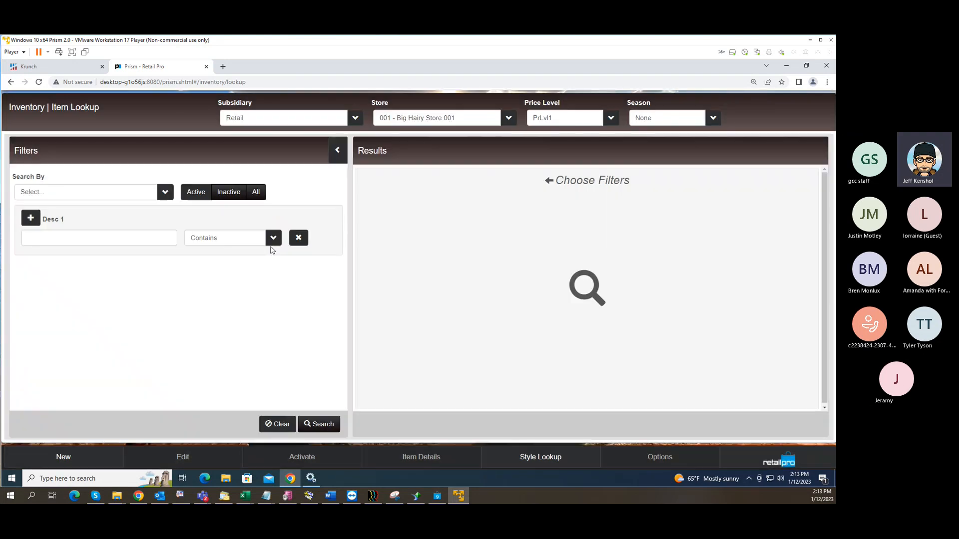
{"action": "left_click", "coordinate": [111, 239]}
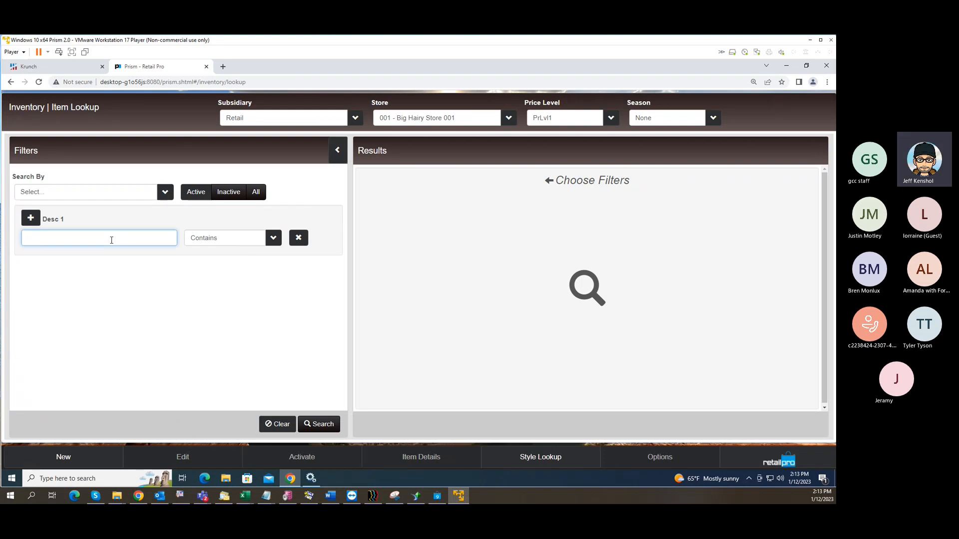
{"action": "left_click", "coordinate": [237, 244]}
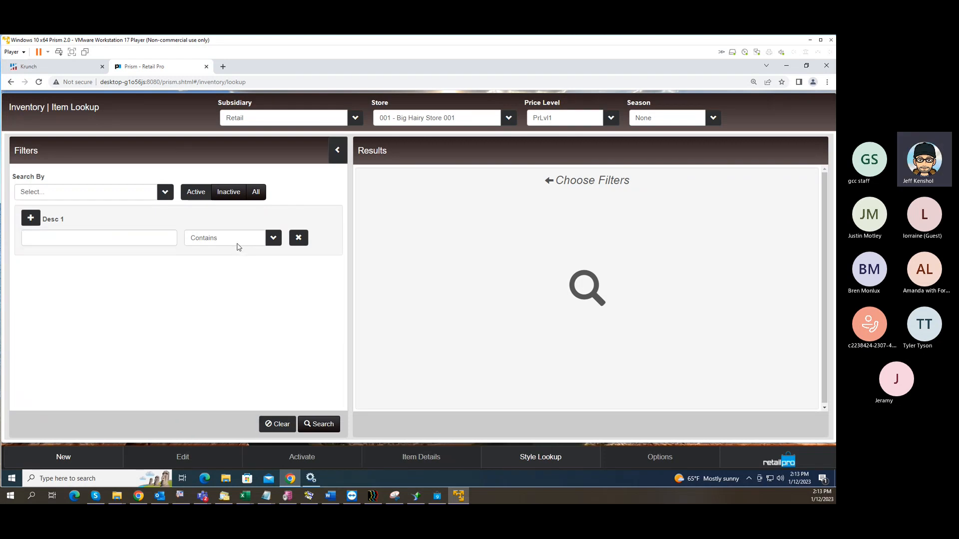
{"action": "left_click", "coordinate": [324, 220]}
{"action": "left_click", "coordinate": [87, 238]}
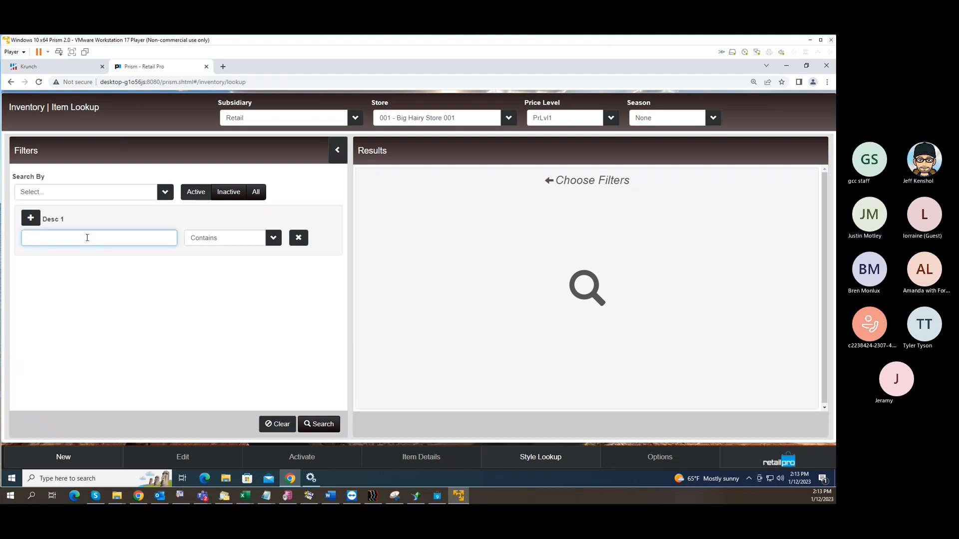
{"action": "left_click", "coordinate": [312, 426]}
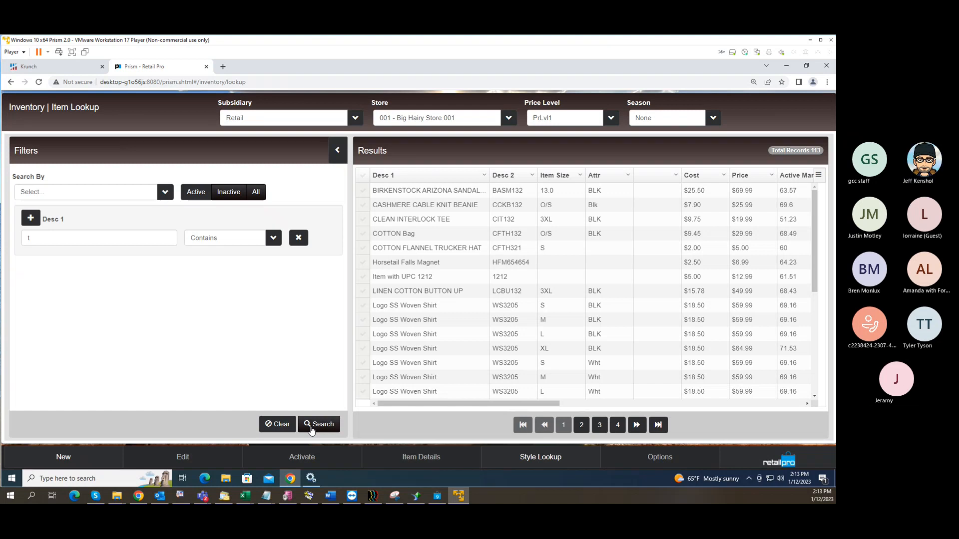
Go to the Administration Console's node selection and set the preference context to the Retail subsidiary.
{"action": "left_click", "coordinate": [780, 461]}
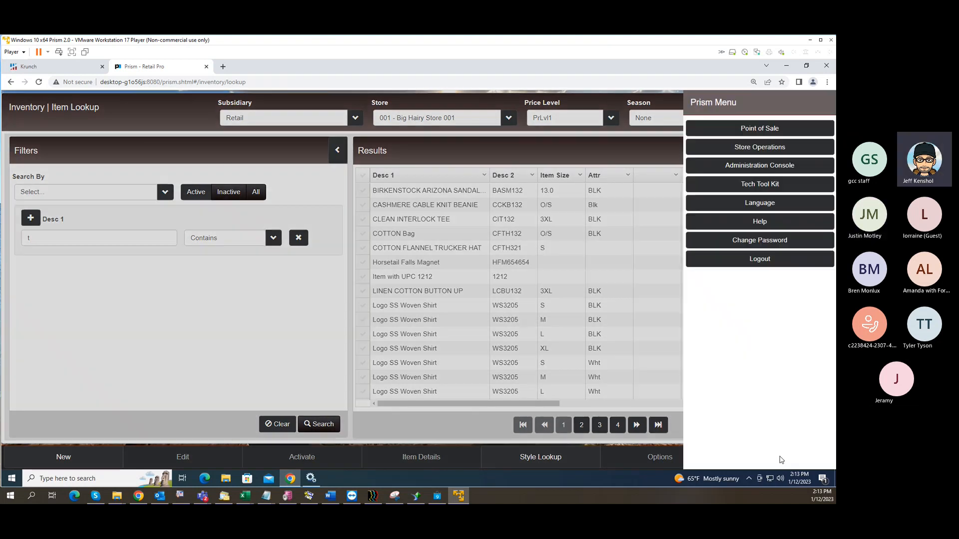
{"action": "left_click", "coordinate": [757, 167]}
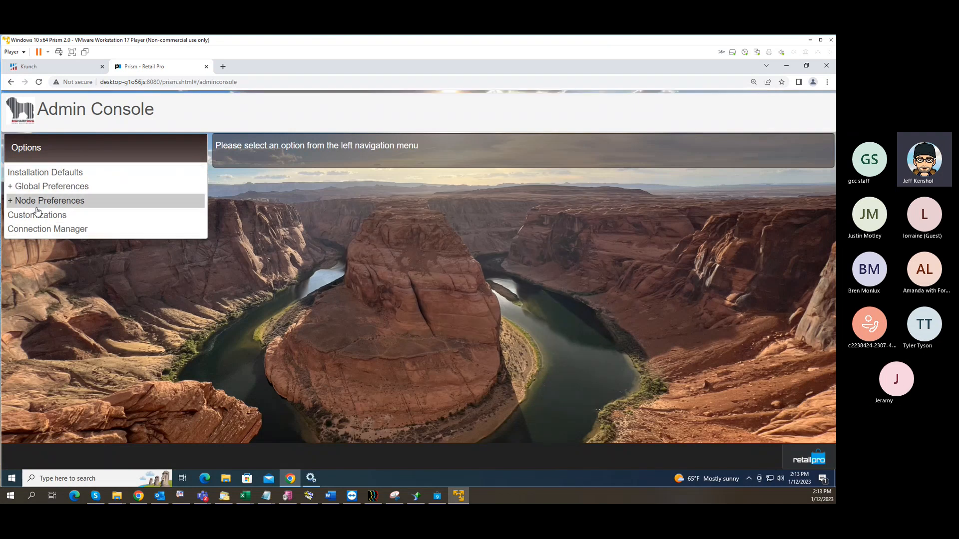
{"action": "left_click", "coordinate": [9, 202]}
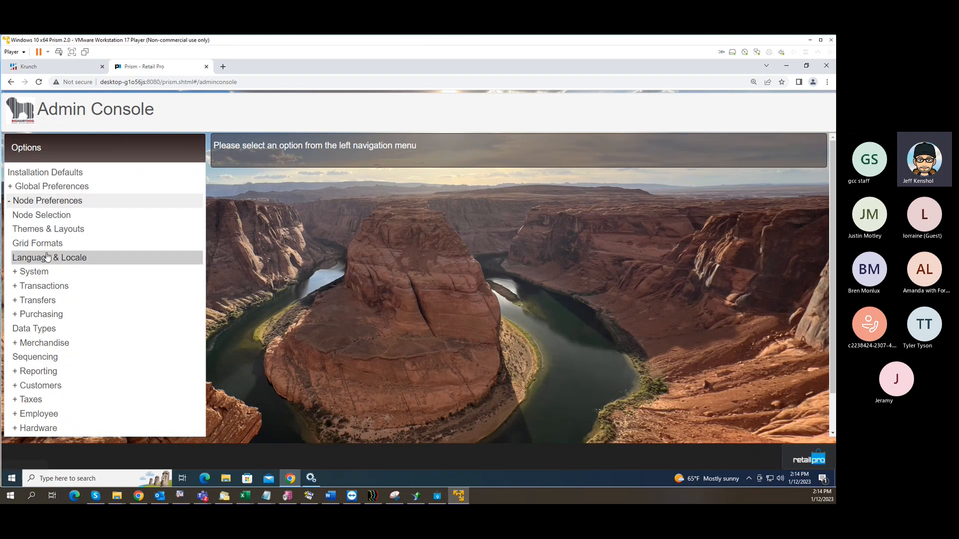
{"action": "left_click", "coordinate": [58, 218]}
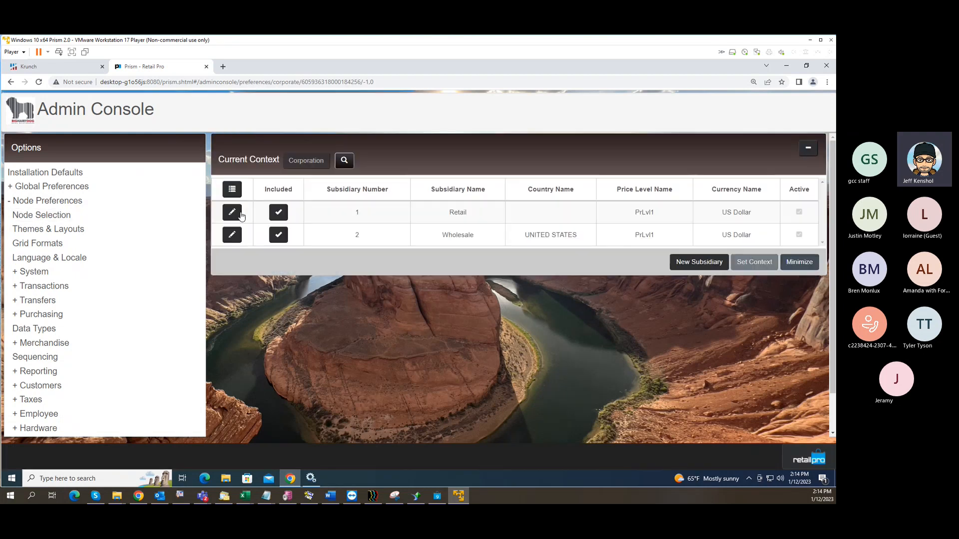
{"action": "left_click", "coordinate": [342, 222]}
{"action": "left_click", "coordinate": [345, 240]}
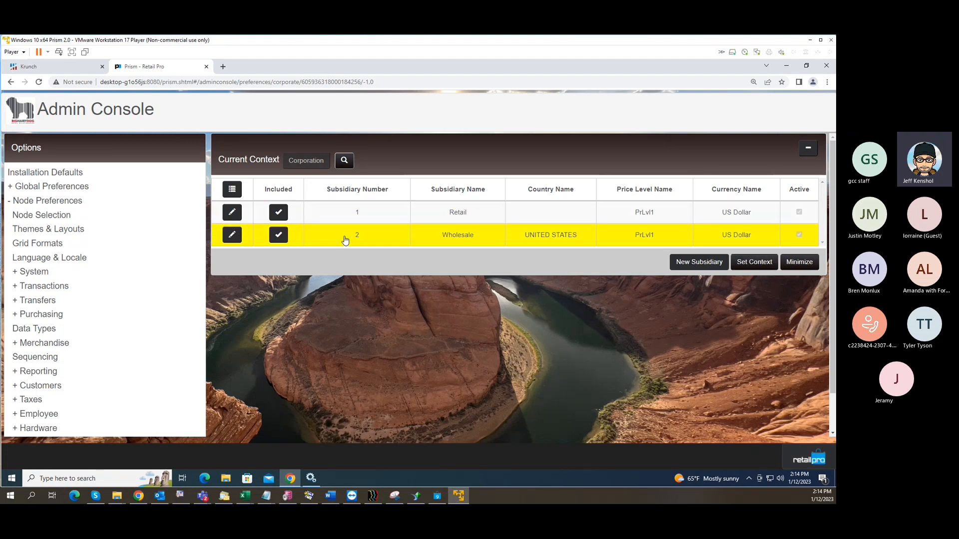
{"action": "left_click", "coordinate": [347, 219]}
{"action": "left_click", "coordinate": [349, 239]}
{"action": "left_click", "coordinate": [367, 219]}
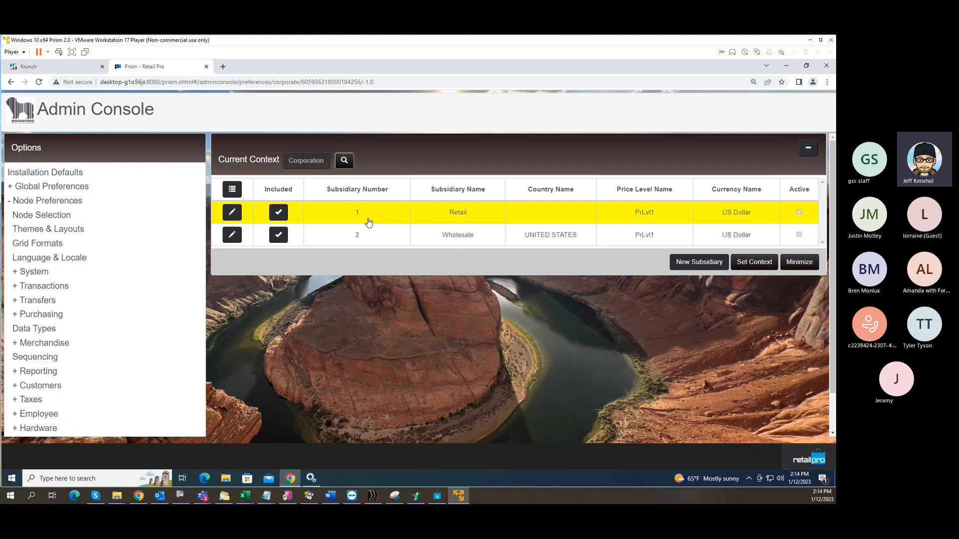
{"action": "double_click", "coordinate": [370, 219]}
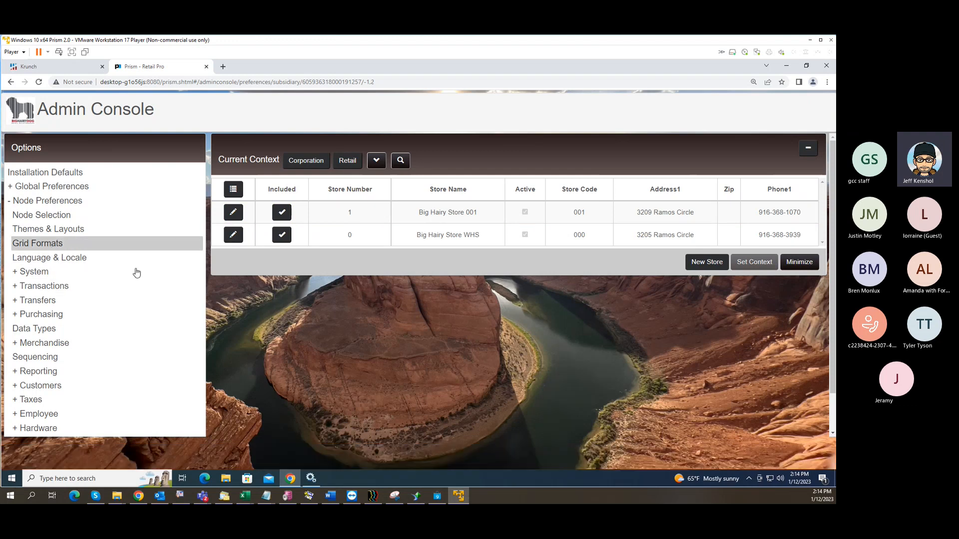
Open the node's grid format preferences and choose the Voucher/ASN grid to configure.
{"action": "left_click", "coordinate": [51, 249]}
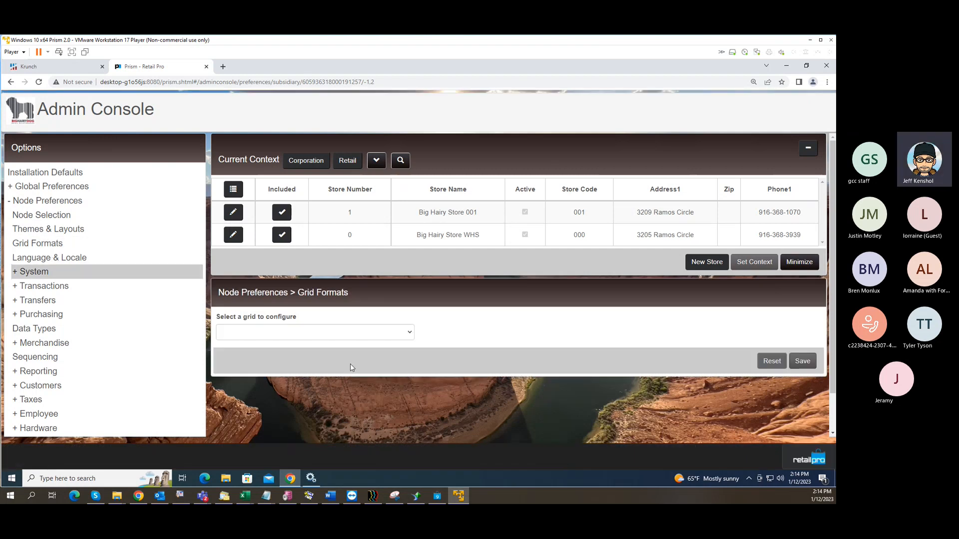
{"action": "left_click", "coordinate": [399, 331]}
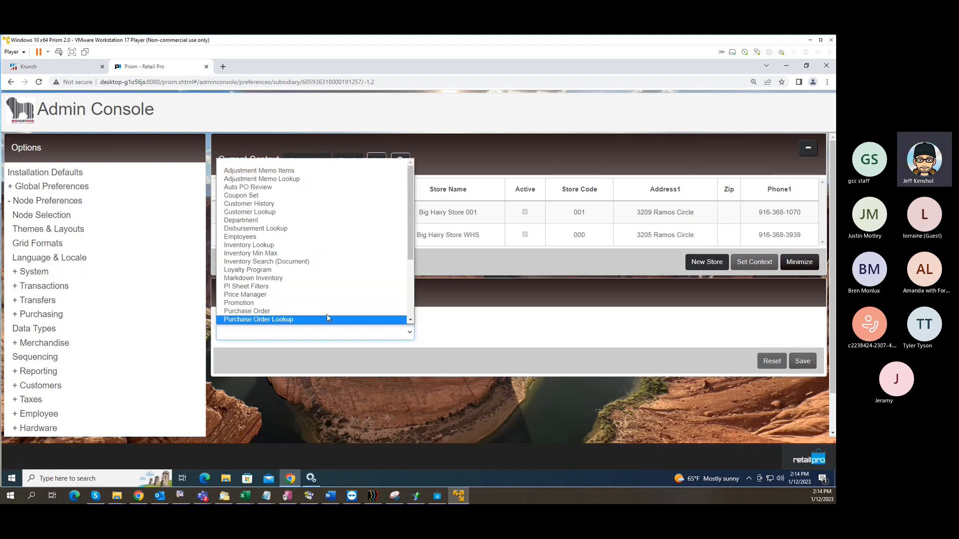
{"action": "scroll", "coordinate": [297, 294], "scroll_direction": "down", "scroll_amount": 3}
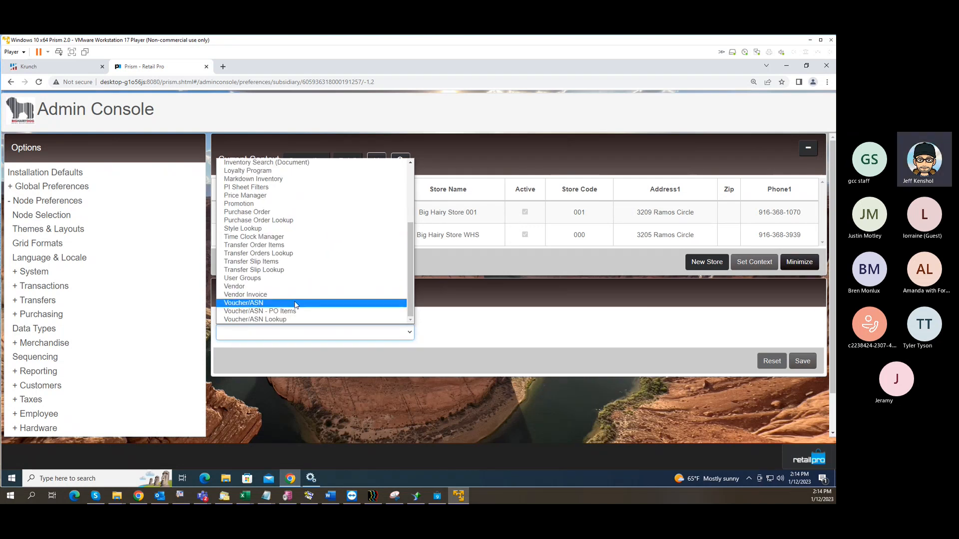
{"action": "left_click", "coordinate": [295, 303]}
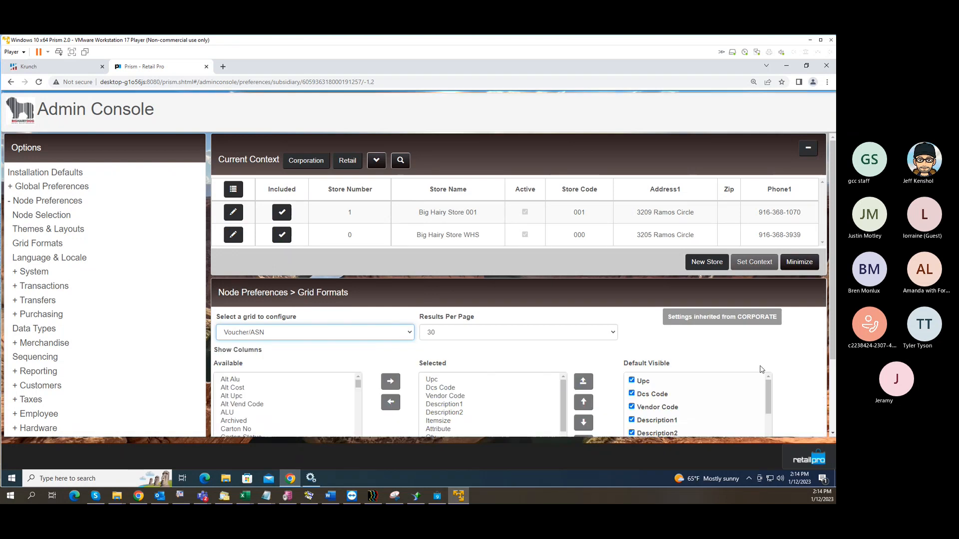
{"action": "scroll", "coordinate": [519, 359], "scroll_direction": "down", "scroll_amount": 2}
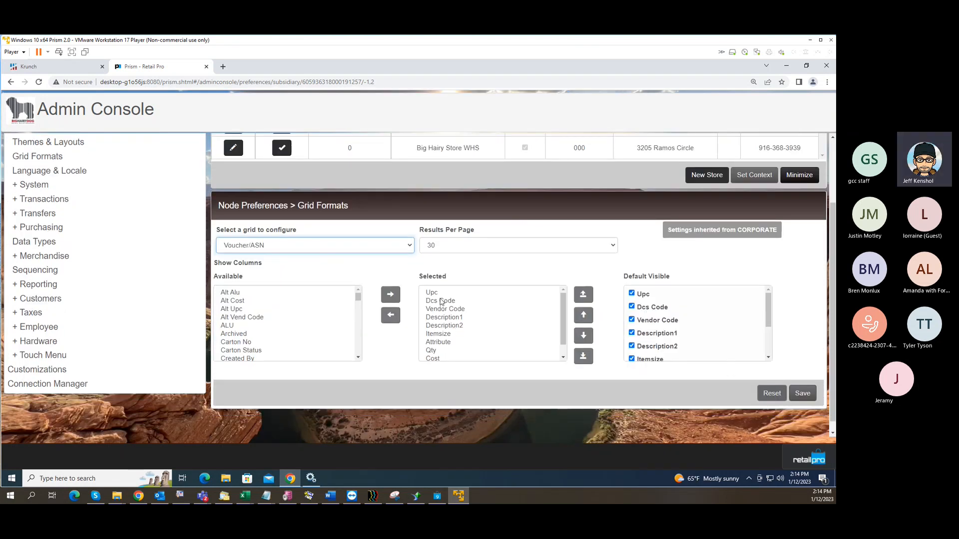
Replace the Upc column with the ALU column in the Voucher/ASN grid's selected columns.
{"action": "left_click", "coordinate": [440, 293]}
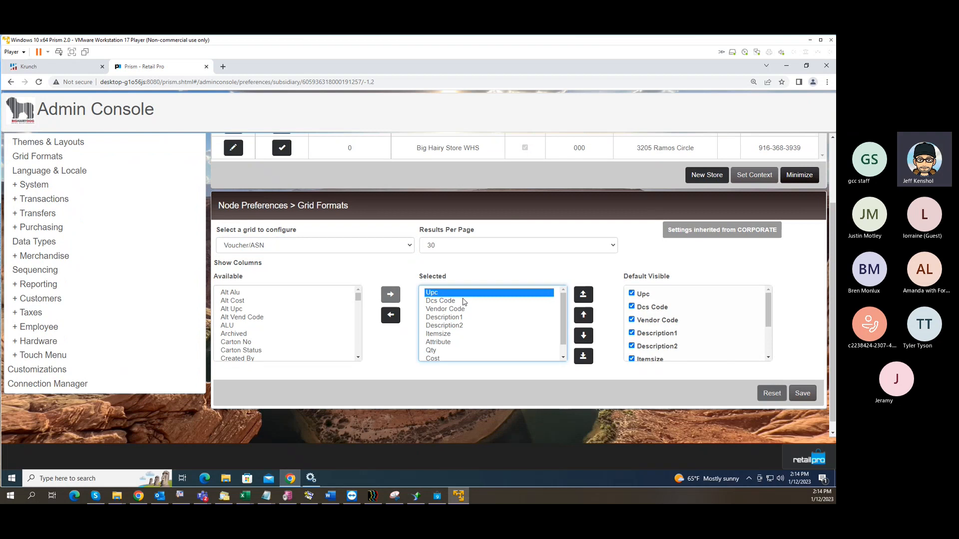
{"action": "left_click", "coordinate": [391, 315]}
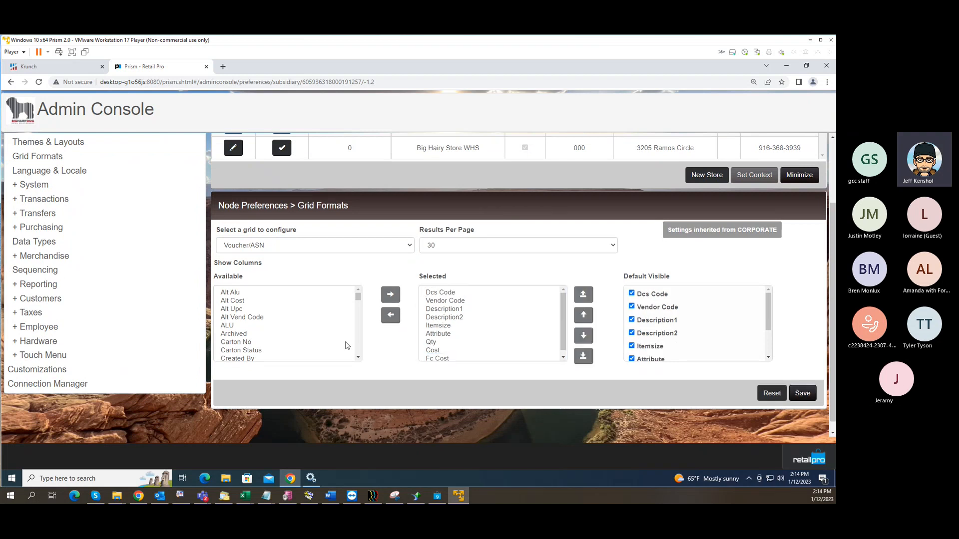
{"action": "left_click", "coordinate": [234, 326]}
{"action": "left_click", "coordinate": [390, 294]}
Move the ALU column up to first place among the Voucher/ASN grid's selected columns.
{"action": "left_click_drag", "start_coordinate": [564, 341], "coordinate": [563, 356]}
{"action": "left_click", "coordinate": [444, 354]}
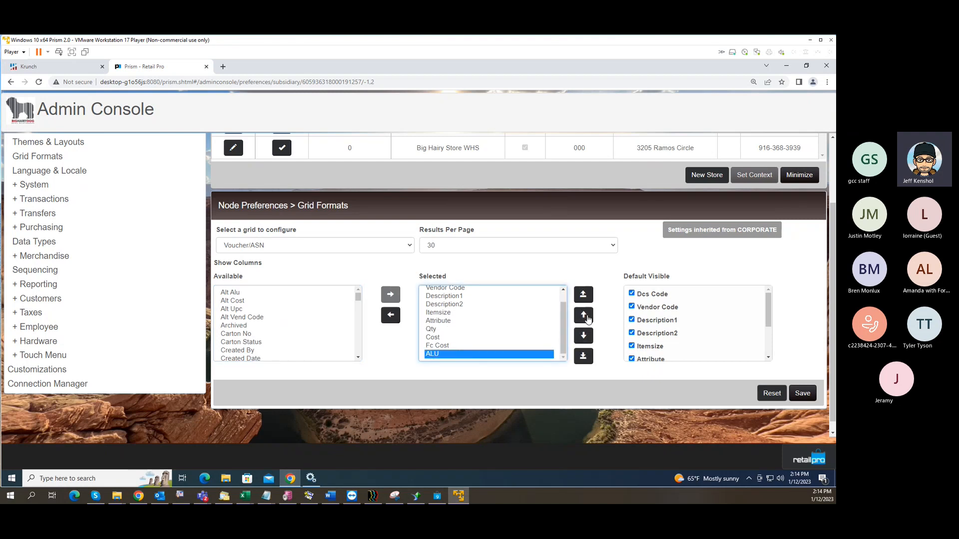
{"action": "left_click", "coordinate": [587, 317]}
{"action": "left_click", "coordinate": [586, 317]}
{"action": "left_click", "coordinate": [587, 318]}
{"action": "left_click", "coordinate": [587, 317]}
{"action": "left_click", "coordinate": [587, 317]}
{"action": "left_click", "coordinate": [587, 317]}
{"action": "left_click", "coordinate": [587, 317]}
{"action": "left_click", "coordinate": [587, 317]}
{"action": "left_click", "coordinate": [587, 317]}
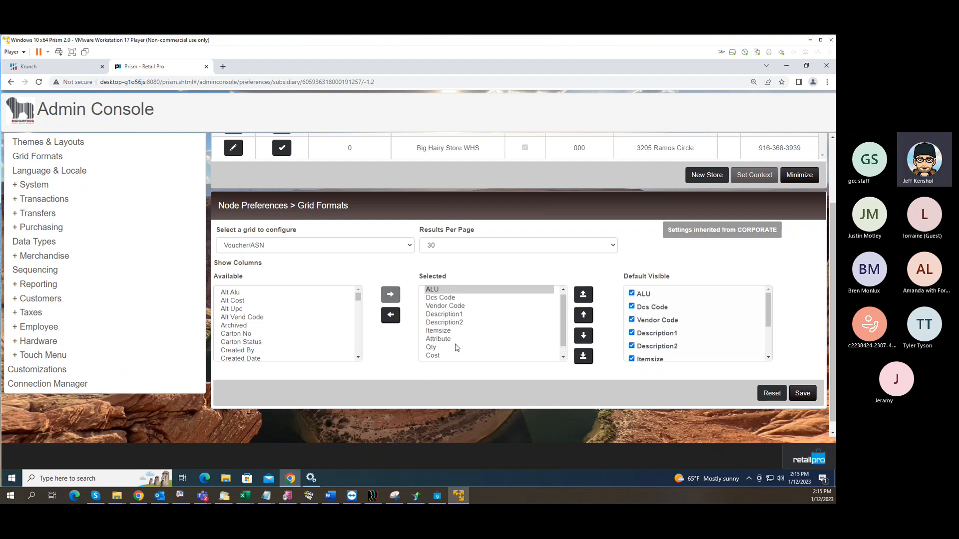
Remove the Fc Cost column from the Voucher/ASN grid's selected columns.
{"action": "left_click", "coordinate": [563, 358]}
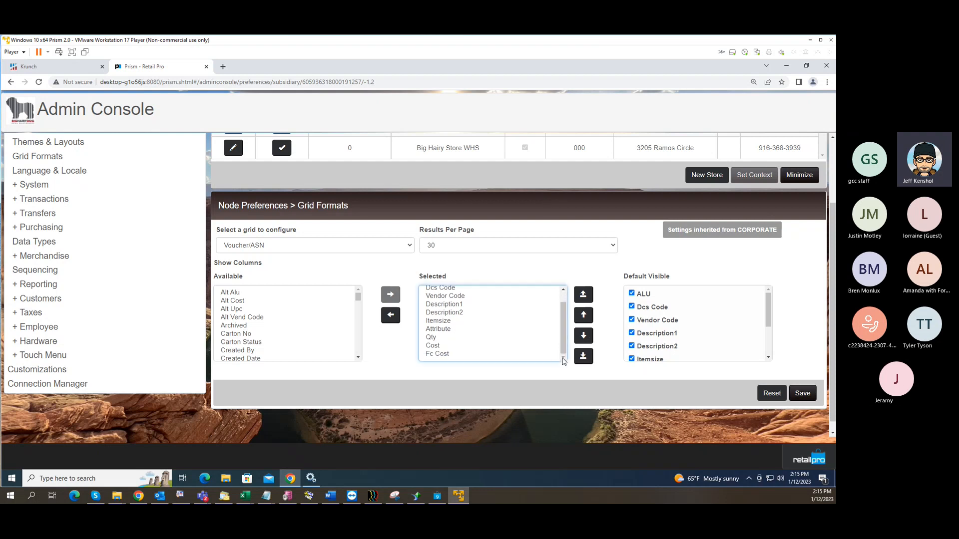
{"action": "left_click", "coordinate": [446, 355]}
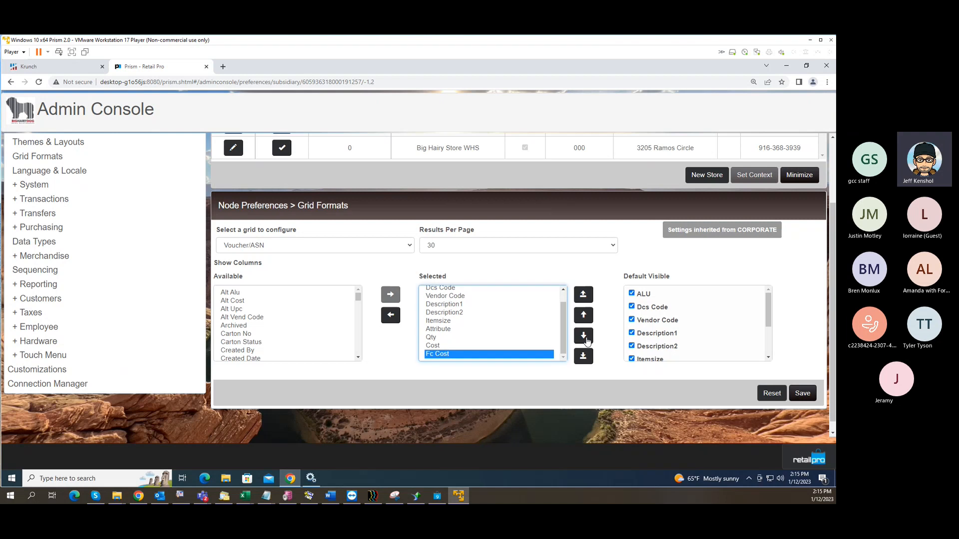
{"action": "left_click", "coordinate": [392, 317]}
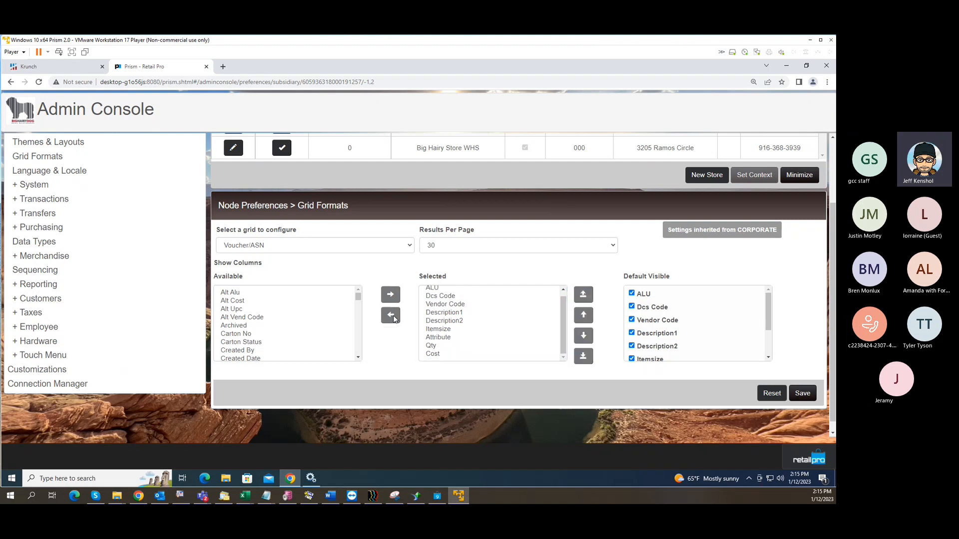
Add the Price column to the Voucher/ASN grid's selected columns.
{"action": "left_click", "coordinate": [272, 351]}
{"action": "scroll", "coordinate": [290, 351], "scroll_direction": "down", "scroll_amount": 1}
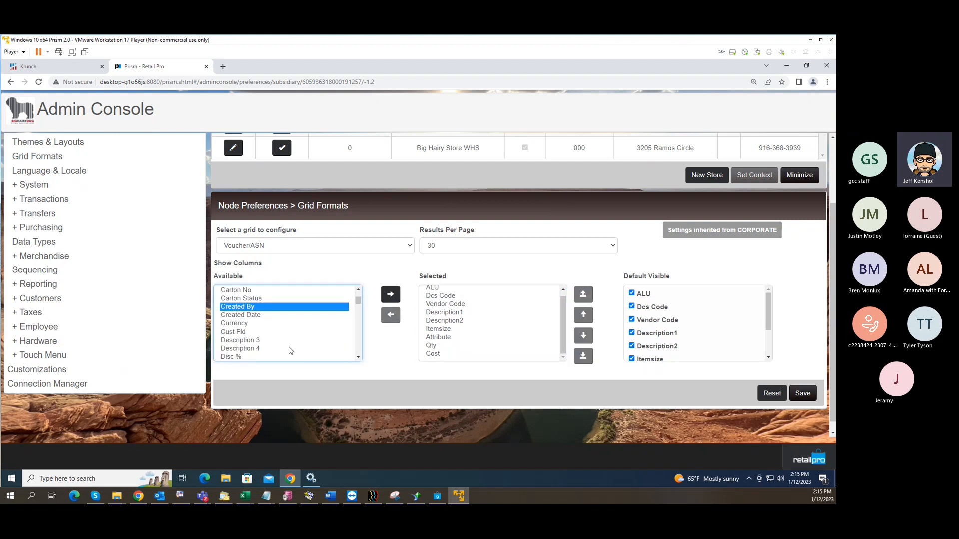
{"action": "scroll", "coordinate": [301, 348], "scroll_direction": "down", "scroll_amount": 1}
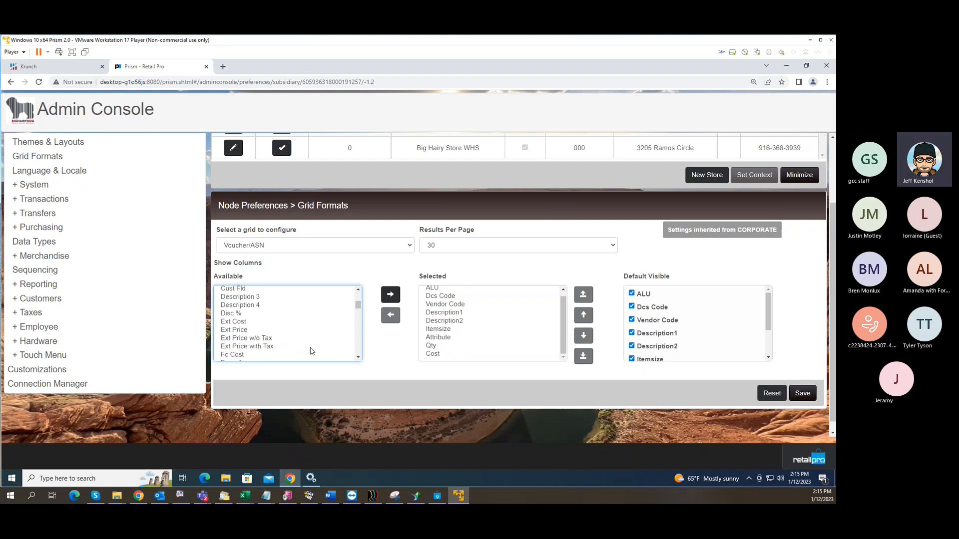
{"action": "scroll", "coordinate": [275, 346], "scroll_direction": "down", "scroll_amount": 1}
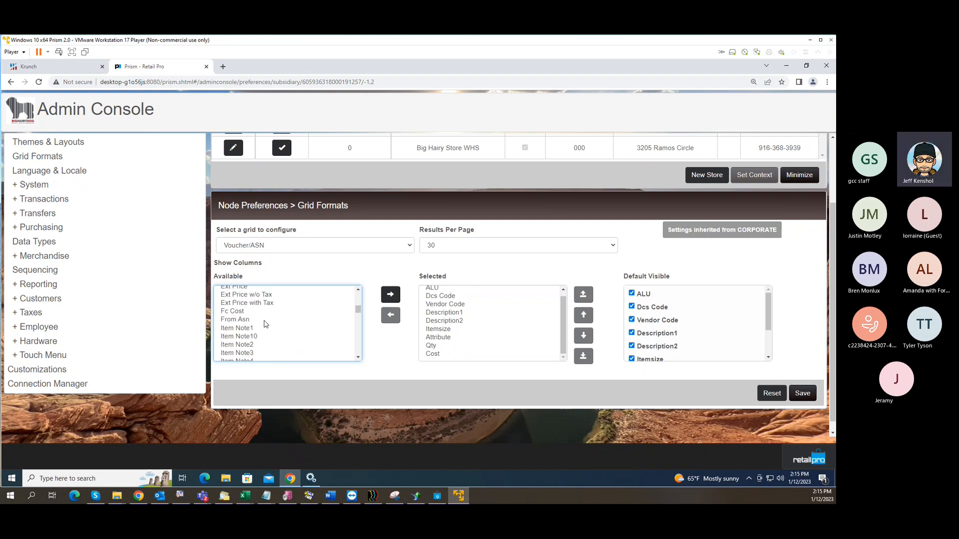
{"action": "scroll", "coordinate": [260, 324], "scroll_direction": "up", "scroll_amount": 1}
{"action": "left_click", "coordinate": [246, 322]}
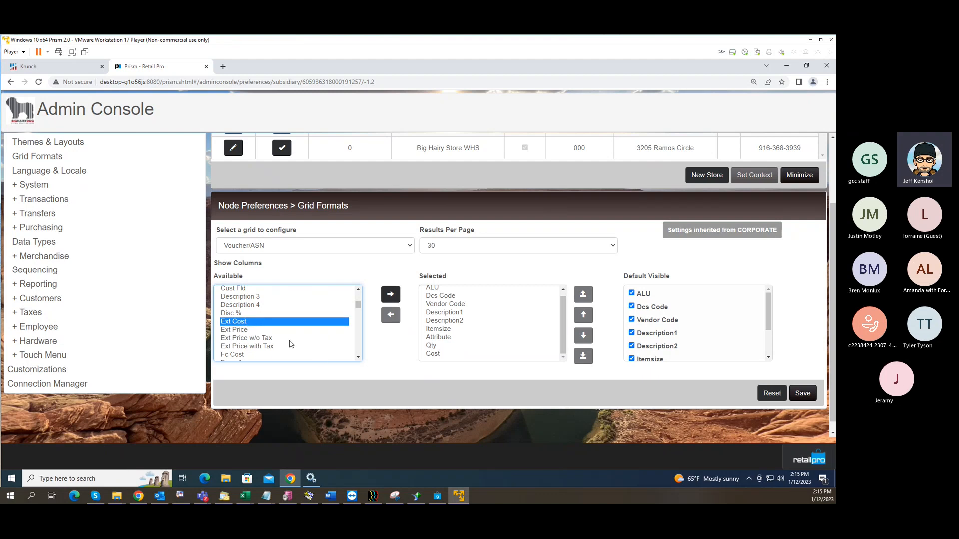
{"action": "scroll", "coordinate": [290, 344], "scroll_direction": "down", "scroll_amount": 1}
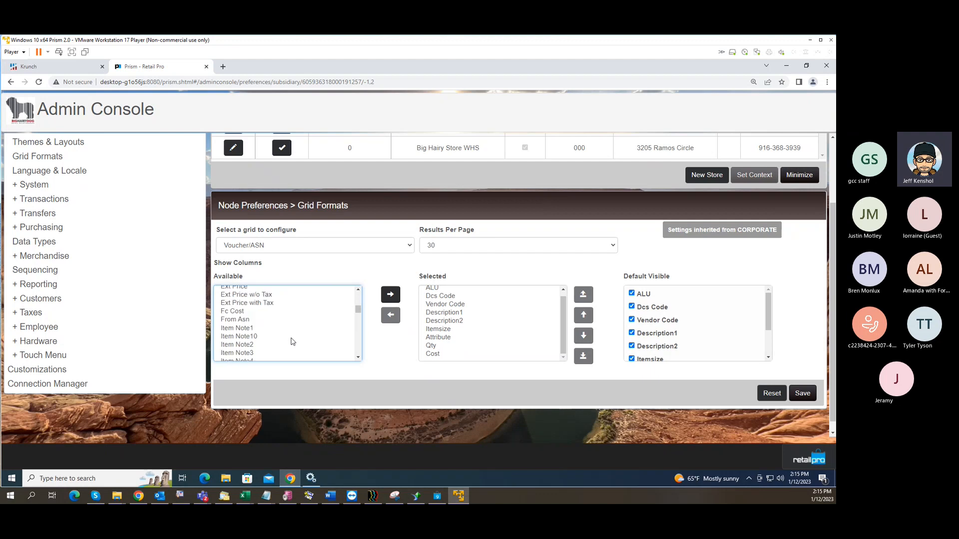
{"action": "scroll", "coordinate": [292, 341], "scroll_direction": "down", "scroll_amount": 3}
{"action": "scroll", "coordinate": [292, 340], "scroll_direction": "down", "scroll_amount": 2}
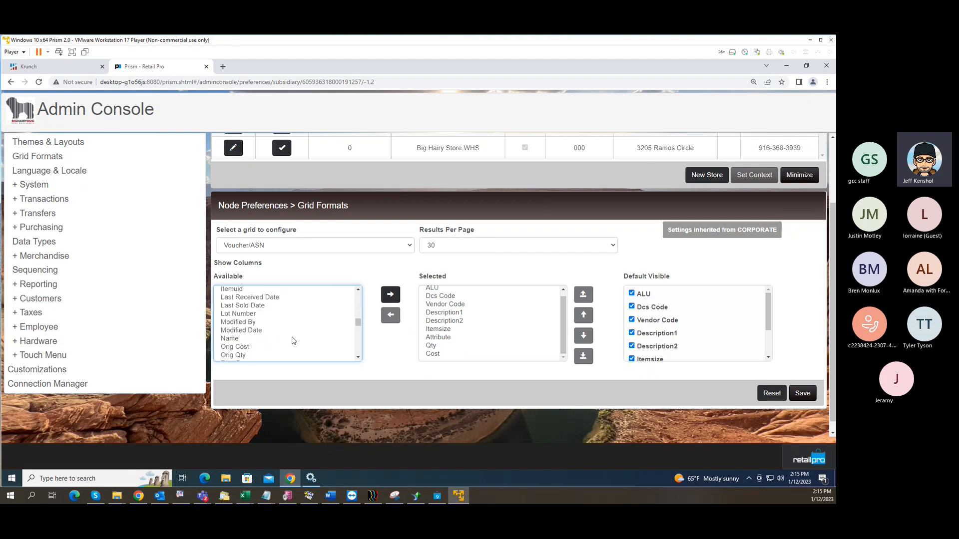
{"action": "scroll", "coordinate": [295, 339], "scroll_direction": "down", "scroll_amount": 2}
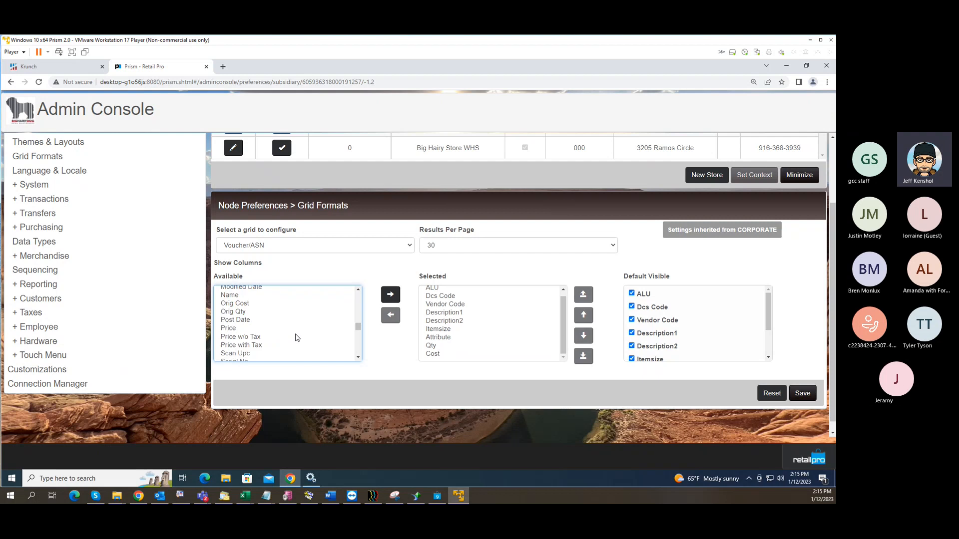
{"action": "left_click", "coordinate": [242, 330]}
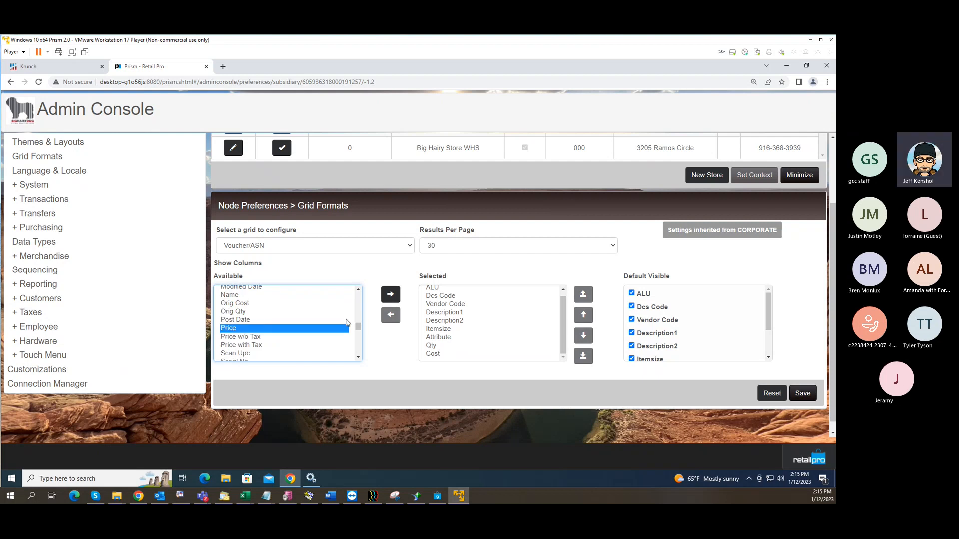
{"action": "left_click", "coordinate": [390, 296]}
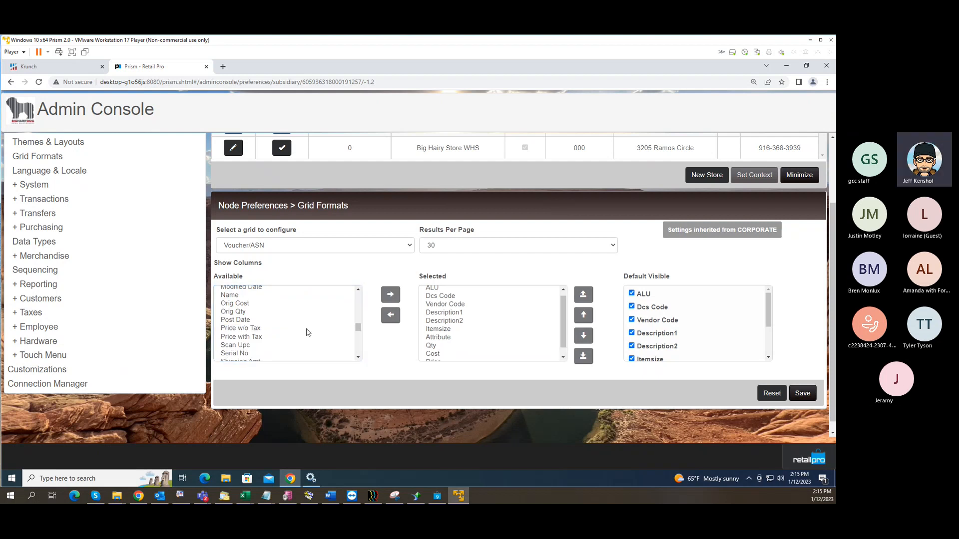
Check the remaining available columns for the Voucher/ASN grid and save the grid format settings.
{"action": "left_click", "coordinate": [237, 337]}
{"action": "scroll", "coordinate": [314, 349], "scroll_direction": "down", "scroll_amount": 3}
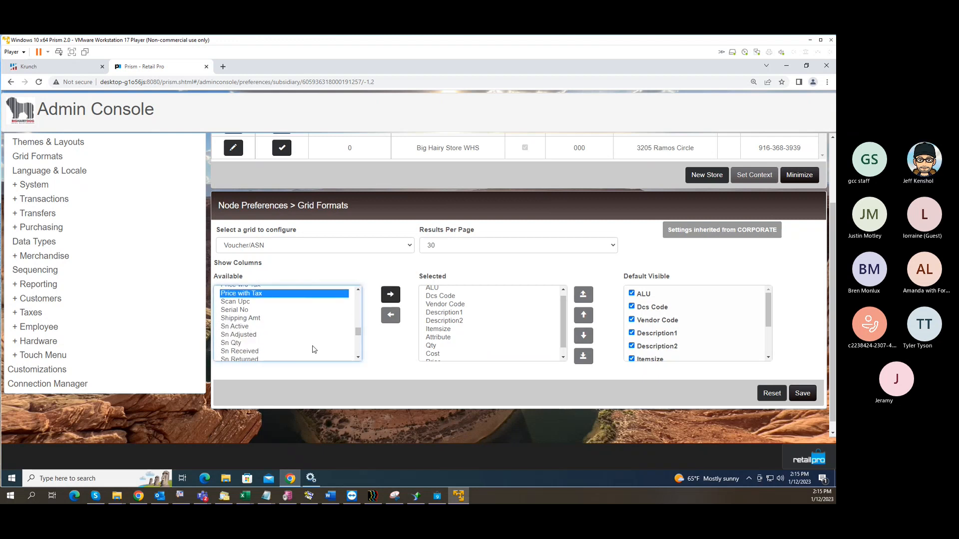
{"action": "scroll", "coordinate": [313, 349], "scroll_direction": "up", "scroll_amount": 4}
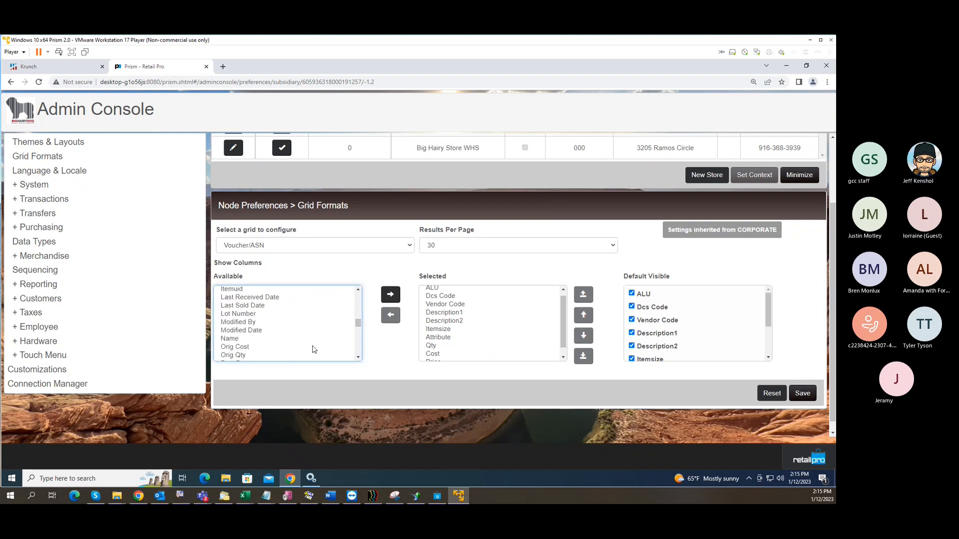
{"action": "scroll", "coordinate": [313, 349], "scroll_direction": "down", "scroll_amount": 2}
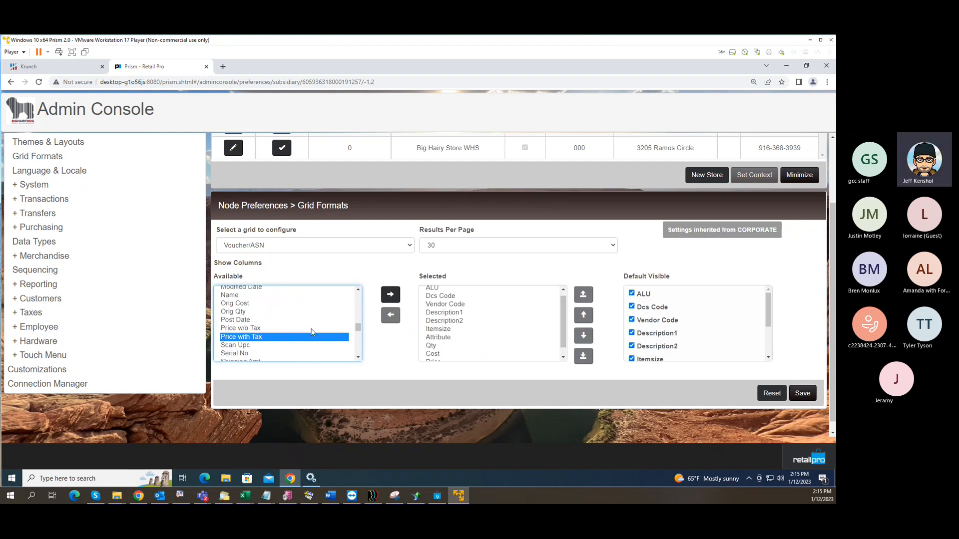
{"action": "scroll", "coordinate": [312, 332], "scroll_direction": "down", "scroll_amount": 3}
{"action": "scroll", "coordinate": [313, 332], "scroll_direction": "down", "scroll_amount": 3}
{"action": "scroll", "coordinate": [313, 332], "scroll_direction": "up", "scroll_amount": 3}
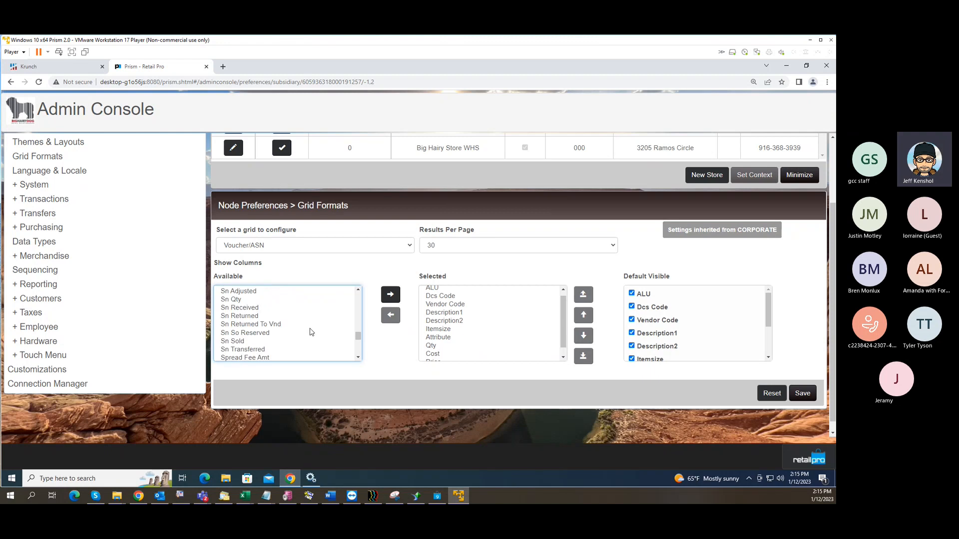
{"action": "scroll", "coordinate": [310, 332], "scroll_direction": "up", "scroll_amount": 2}
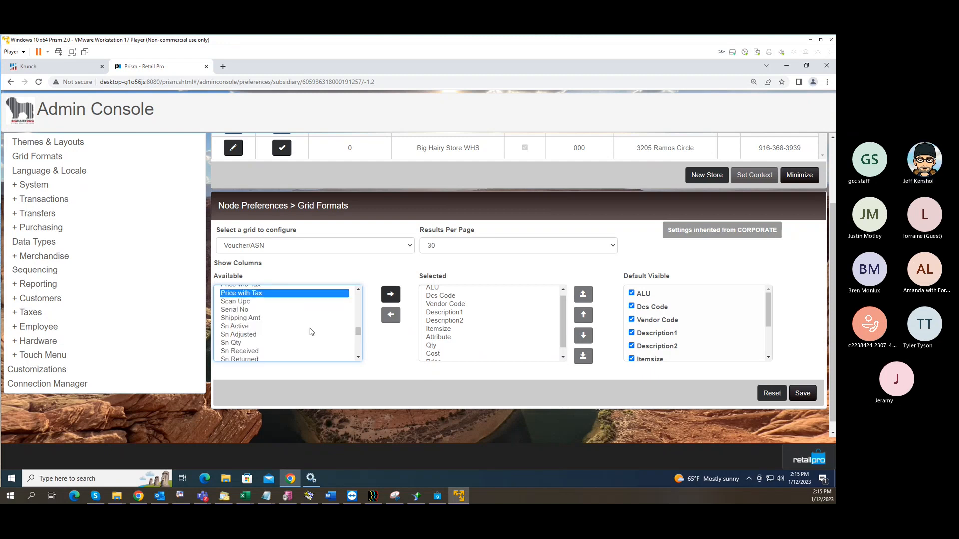
{"action": "scroll", "coordinate": [310, 332], "scroll_direction": "down", "scroll_amount": 2}
{"action": "scroll", "coordinate": [311, 332], "scroll_direction": "down", "scroll_amount": 2}
{"action": "scroll", "coordinate": [311, 332], "scroll_direction": "down", "scroll_amount": 5}
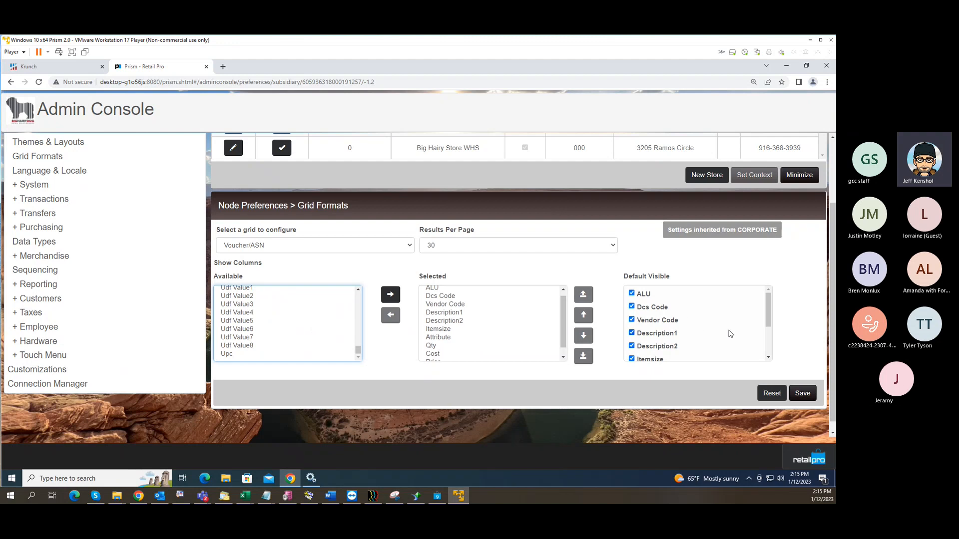
{"action": "left_click", "coordinate": [803, 394]}
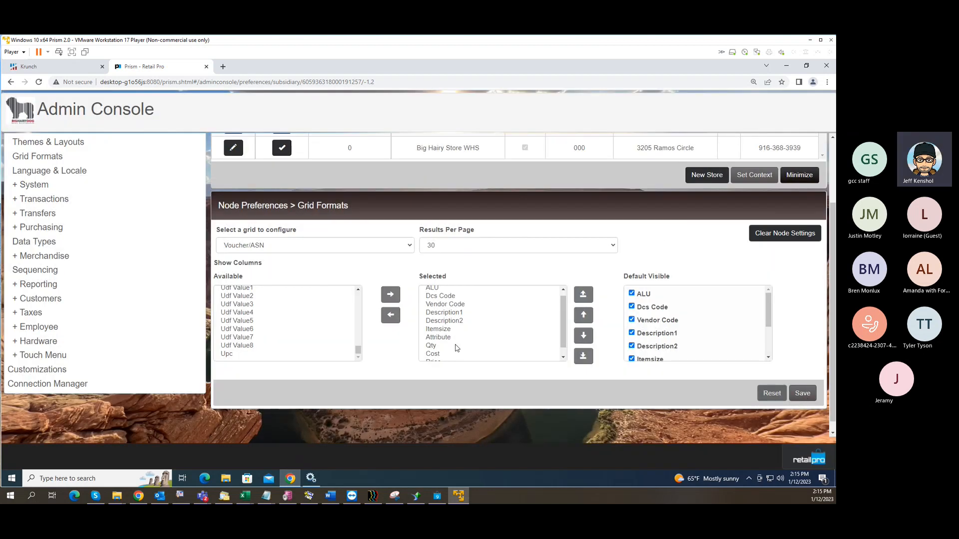
View the Start, Stop and Restart options for the Apache service in the Apache monitor, then dismiss them.
{"action": "left_click", "coordinate": [748, 478]}
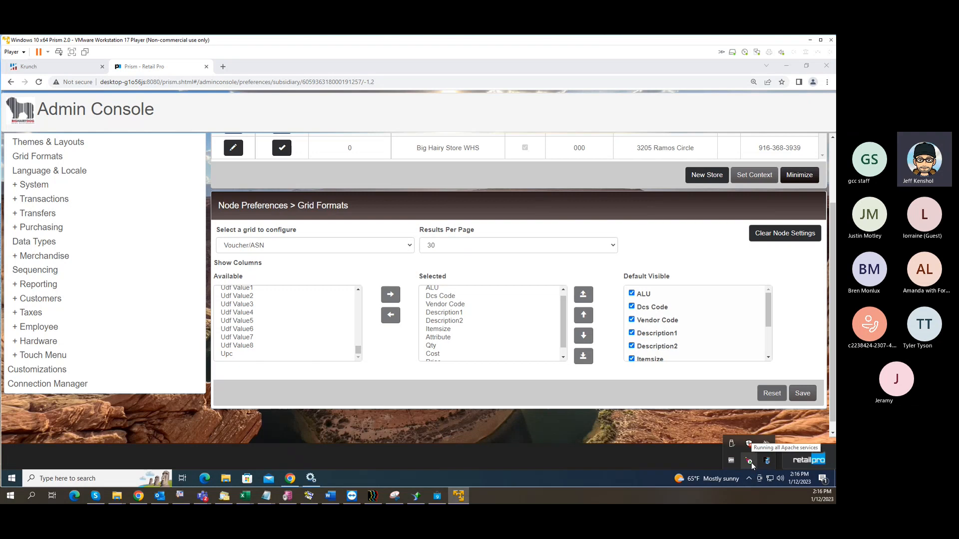
{"action": "right_click", "coordinate": [750, 461]}
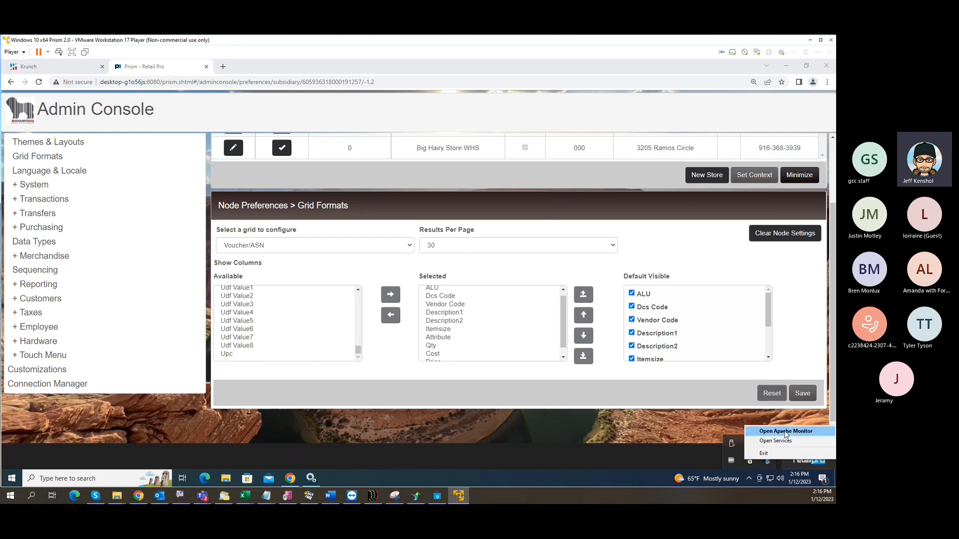
{"action": "left_click", "coordinate": [785, 444]}
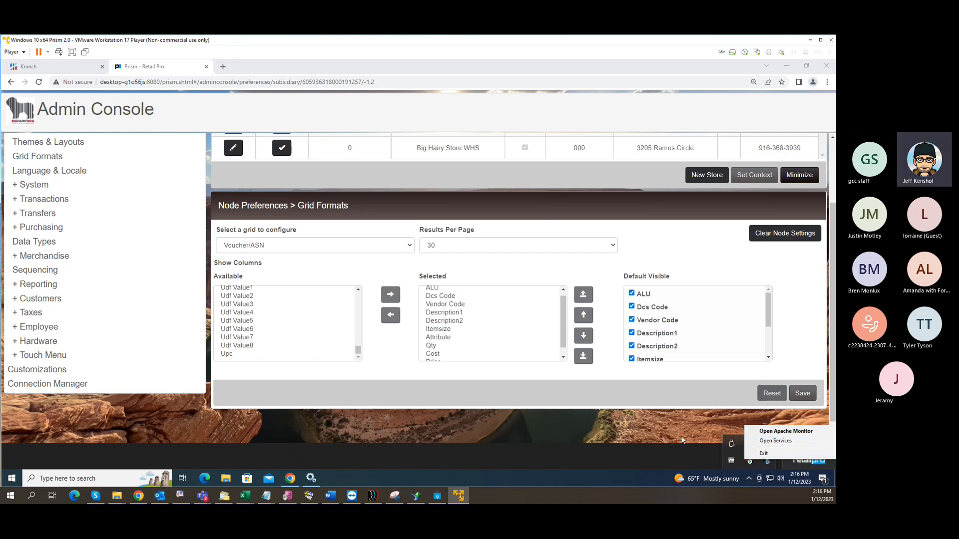
{"action": "left_click", "coordinate": [749, 478]}
{"action": "left_click", "coordinate": [749, 460]}
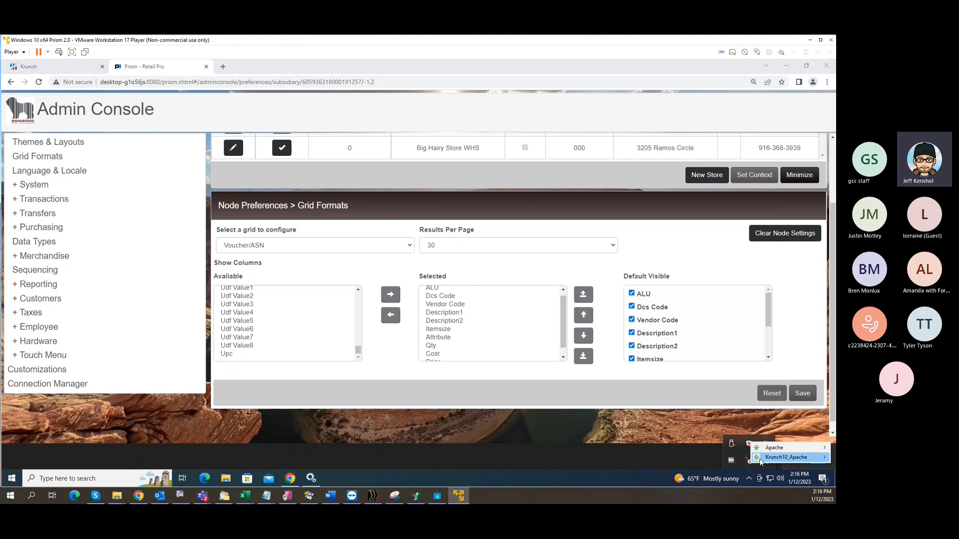
{"action": "mouse_move", "coordinate": [789, 451]}
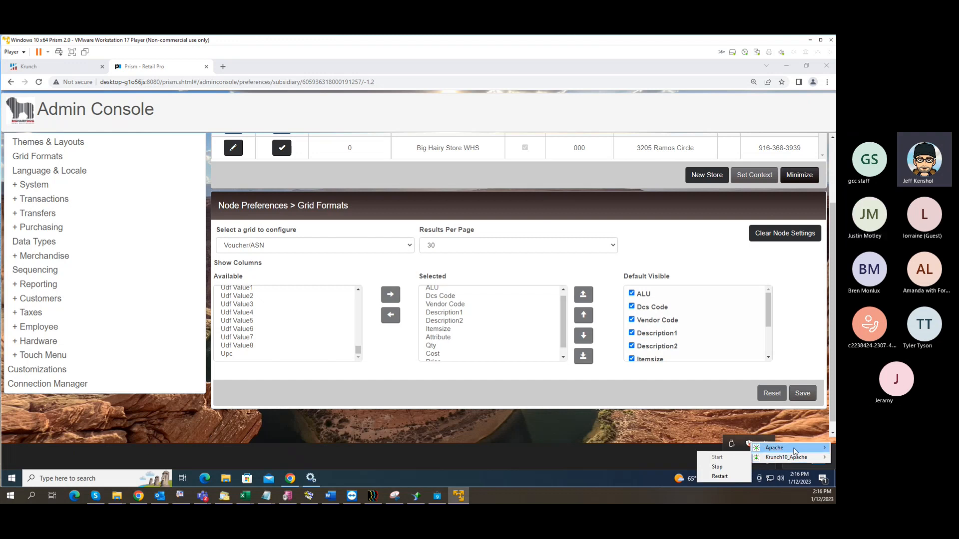
{"action": "left_click", "coordinate": [777, 428]}
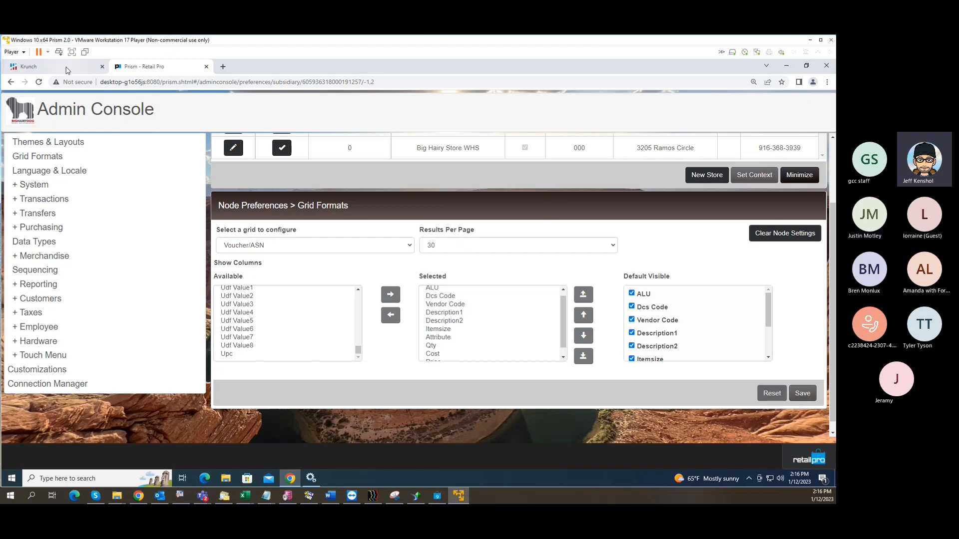
Switch to Retail Pro Reports and view the list of available reports.
{"action": "left_click", "coordinate": [68, 69]}
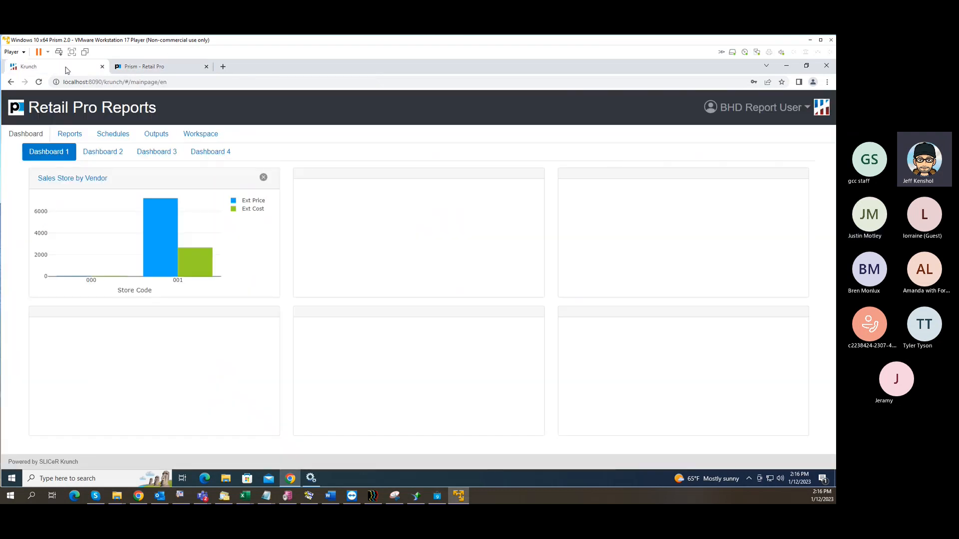
{"action": "left_click", "coordinate": [69, 135]}
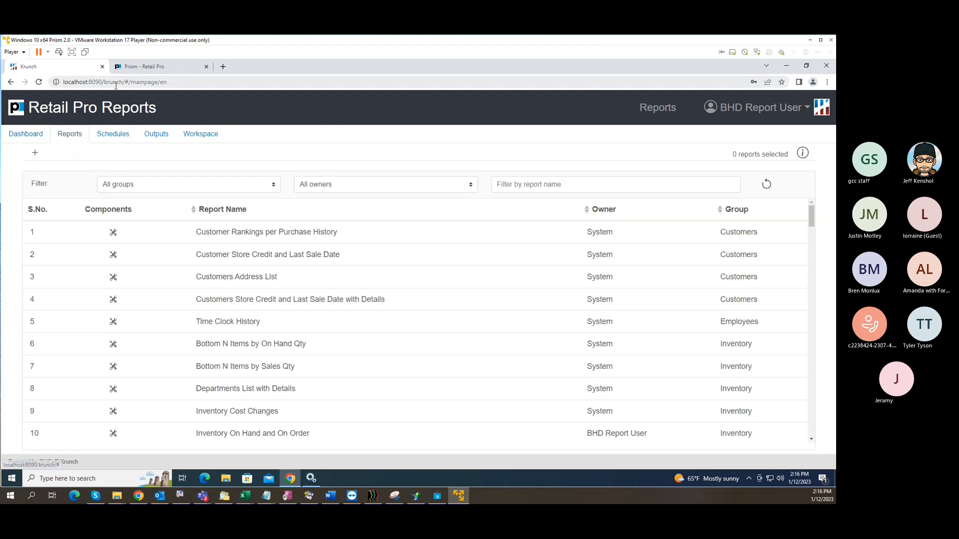
Switch back to Retail Pro Prism and log out.
{"action": "left_click", "coordinate": [142, 67]}
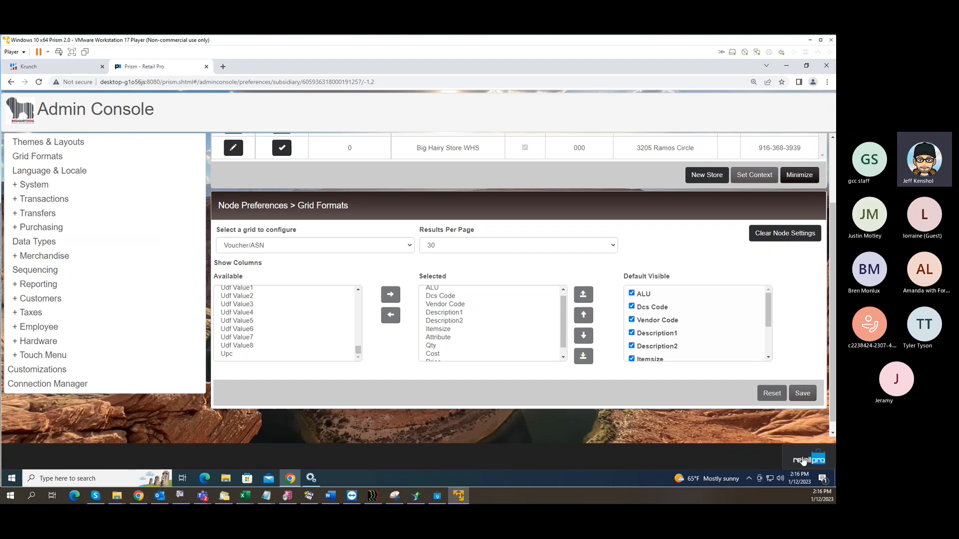
{"action": "left_click", "coordinate": [805, 462]}
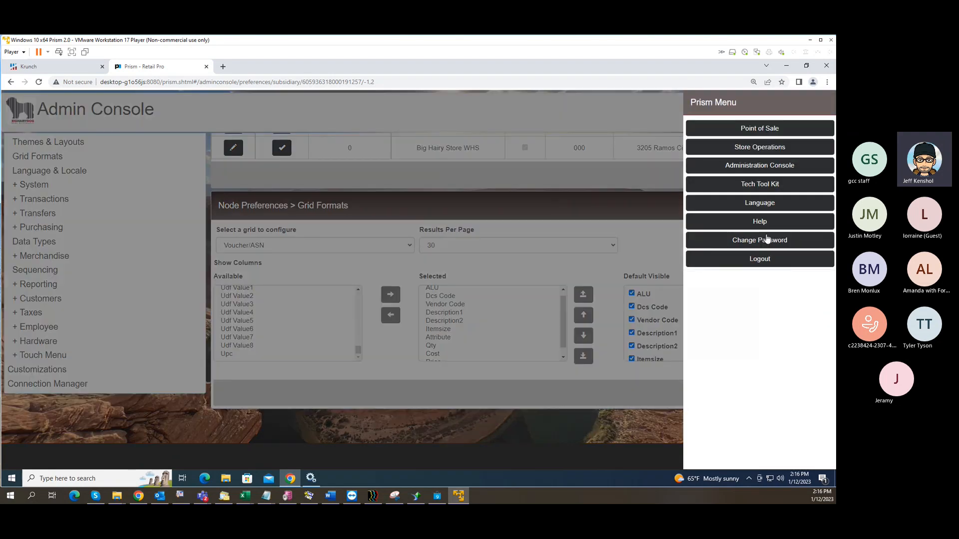
{"action": "left_click", "coordinate": [769, 263]}
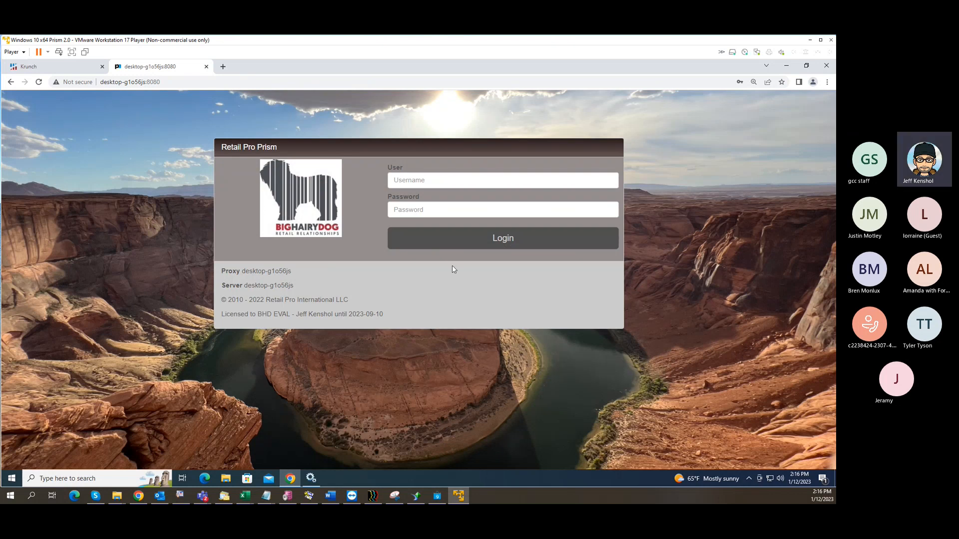
Open Notepad and write the note "Ctrl+Shift+Delete Select Clear Data" on the first line.
{"action": "left_click", "coordinate": [49, 477]}
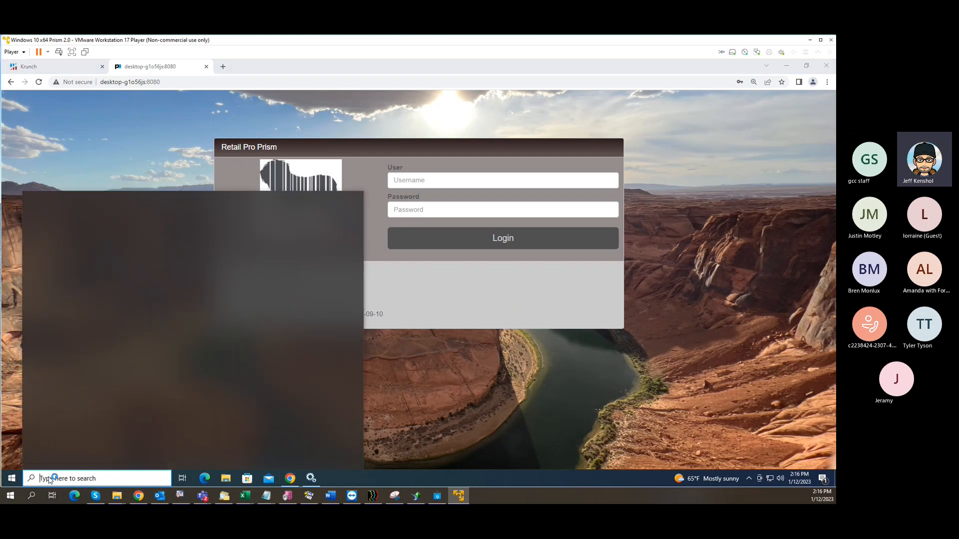
{"action": "type", "text": "notepad"}
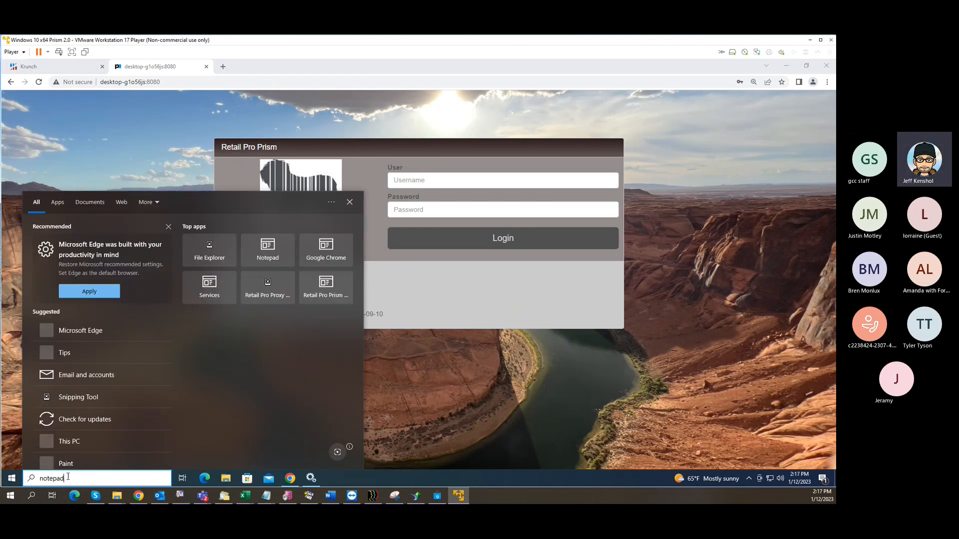
{"action": "key", "text": "Return"}
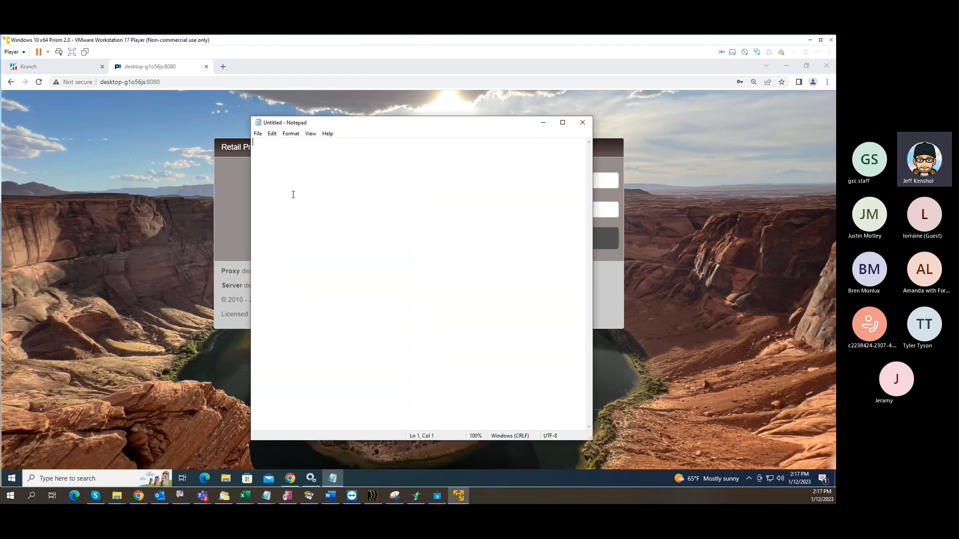
{"action": "type", "text": "C"}
{"action": "type", "text": "Shift+Delete"}
{"action": "type", "text": "Select Clear Data"}
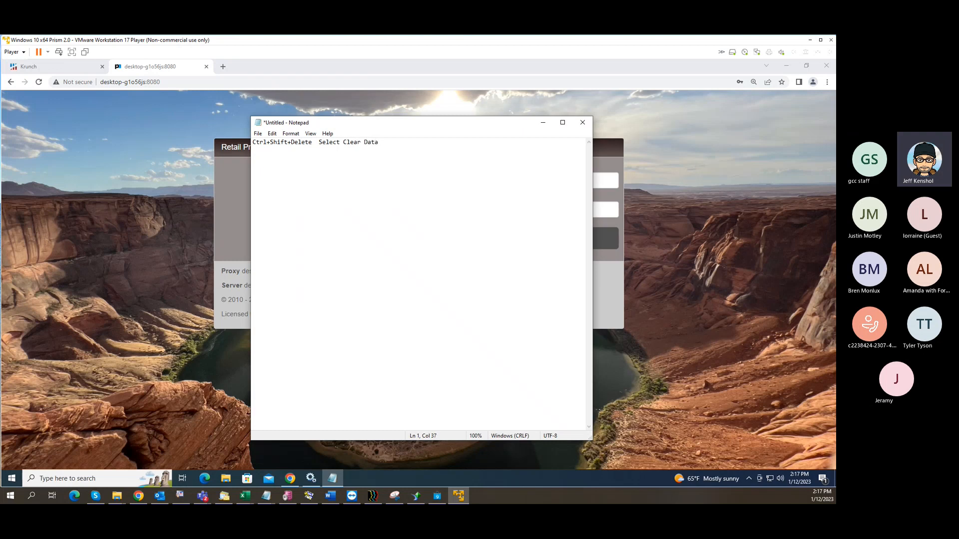
Add the note "Ctrl+Shift+R" below the first line, separated by blank space.
{"action": "key", "text": "Return"}
{"action": "key", "text": "Return"}
{"action": "type", "text": "Ctrl+Shift"}
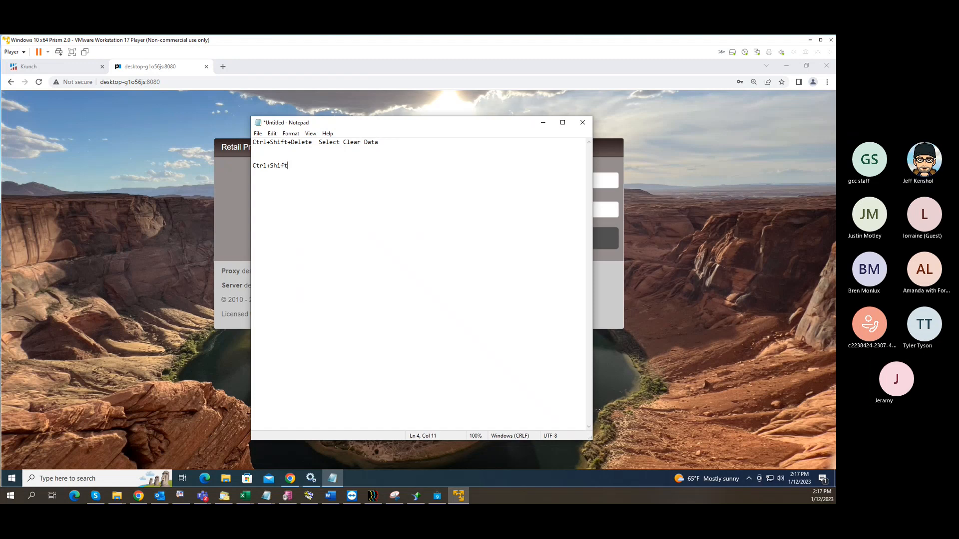
{"action": "type", "text": "+R"}
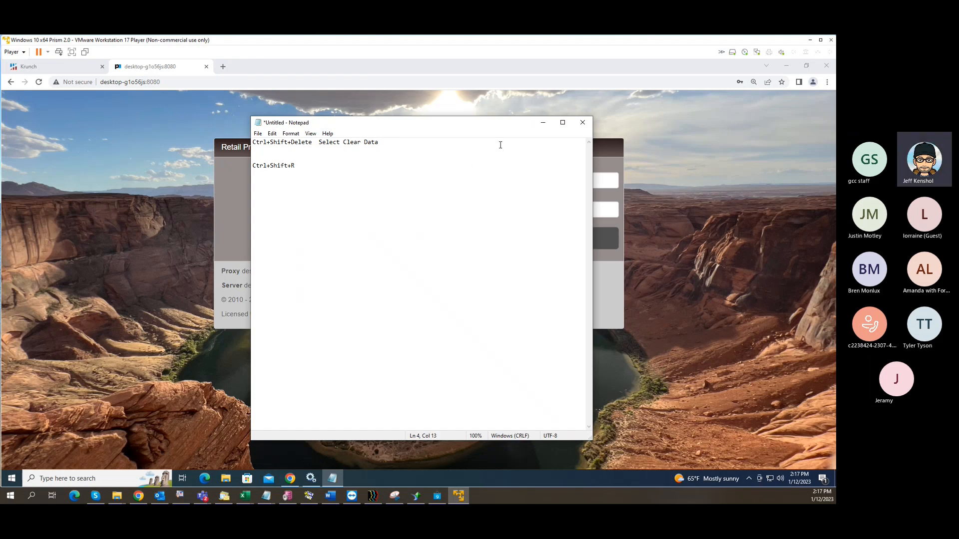
Clear the browsing history, download history, cookies and cached files for all time, and reload the Prism login page.
{"action": "left_click", "coordinate": [542, 122]}
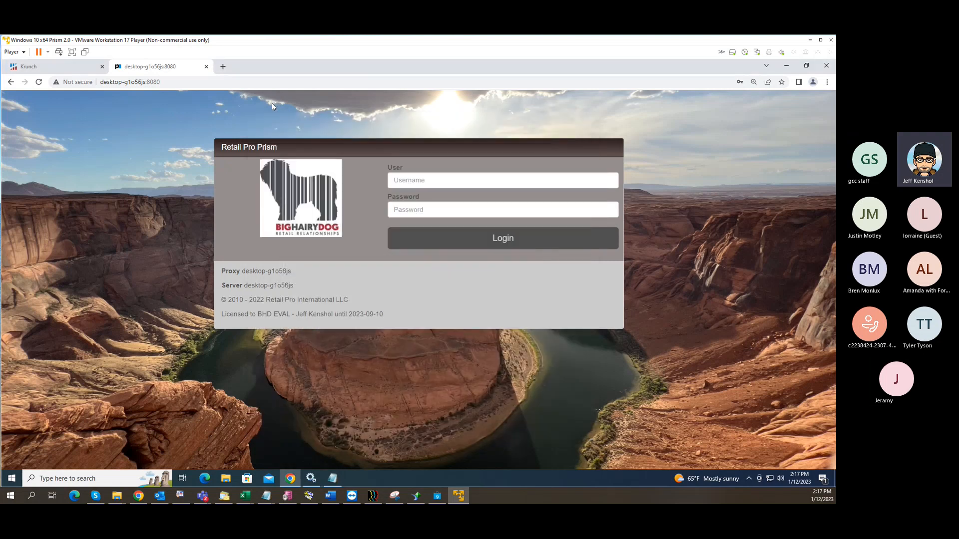
{"action": "key", "text": "ctrl+shift+Delete"}
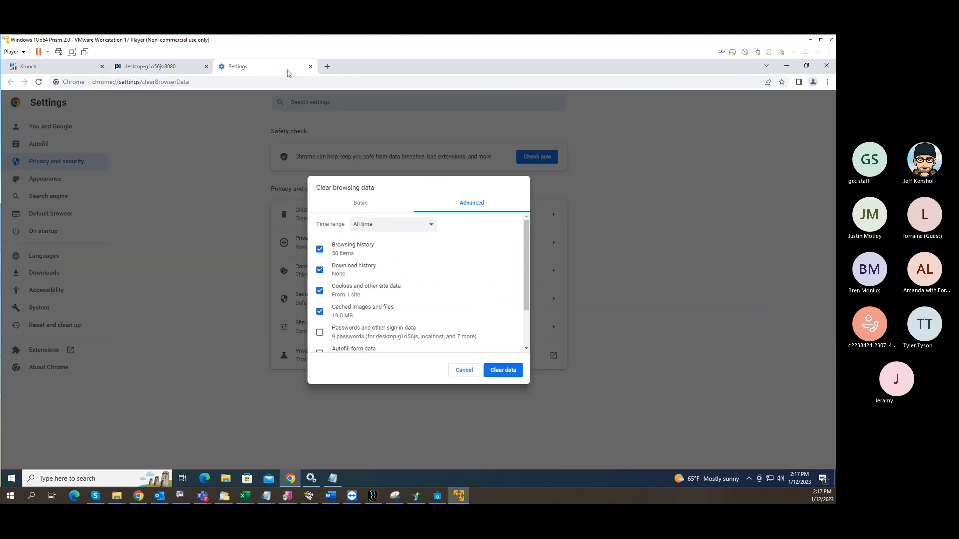
{"action": "left_click", "coordinate": [500, 372]}
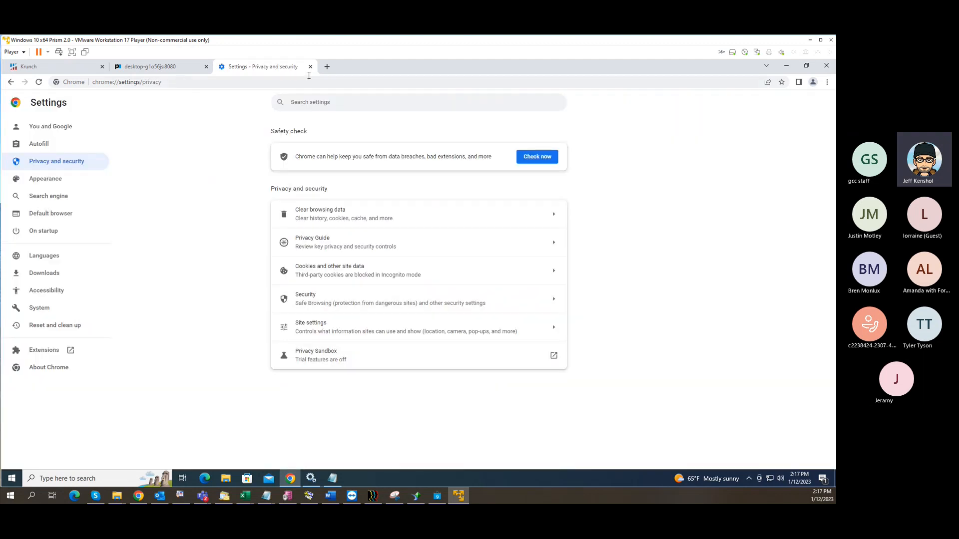
{"action": "left_click", "coordinate": [310, 67]}
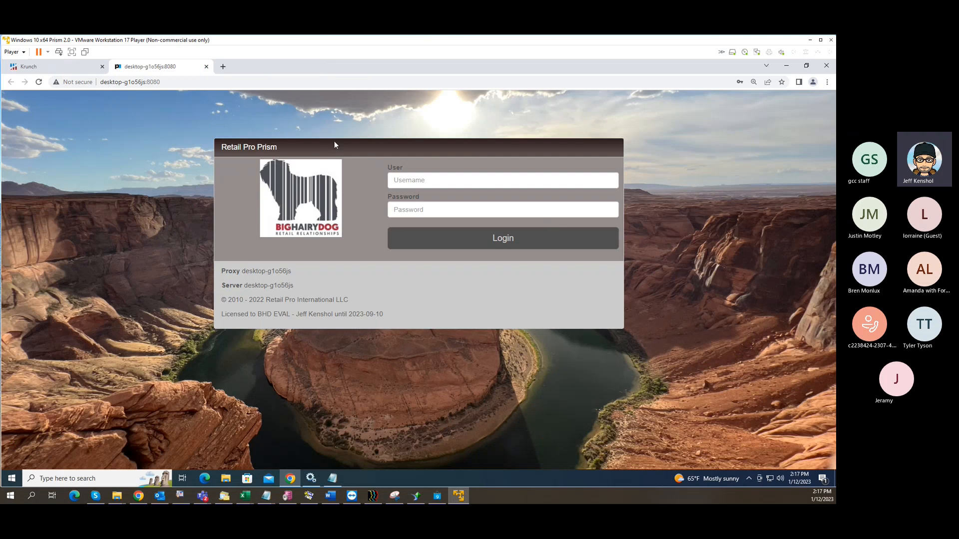
{"action": "key", "text": "F5"}
{"action": "key", "text": "F5"}
Log in to Retail Pro Prism as sysadmin, filling in the saved account password.
{"action": "left_click", "coordinate": [422, 180]}
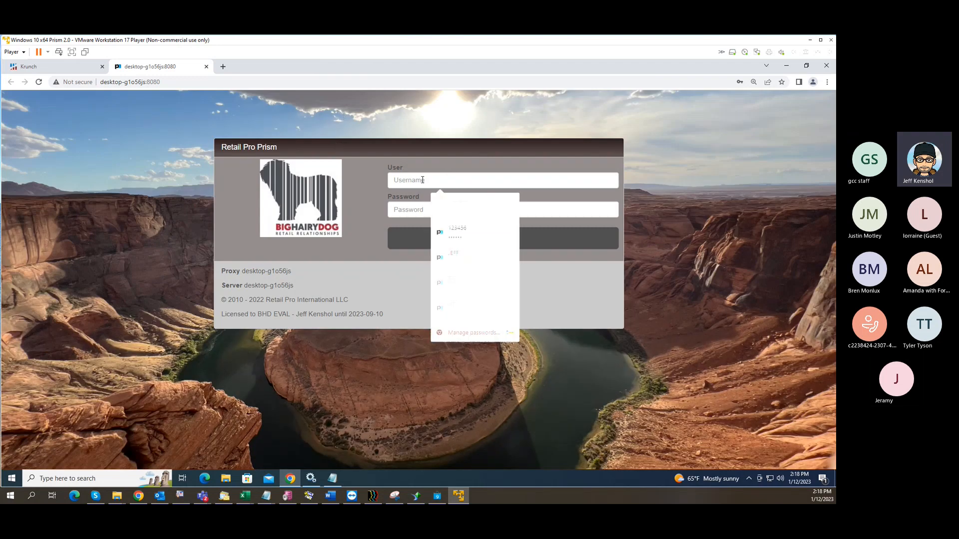
{"action": "left_click", "coordinate": [449, 210]}
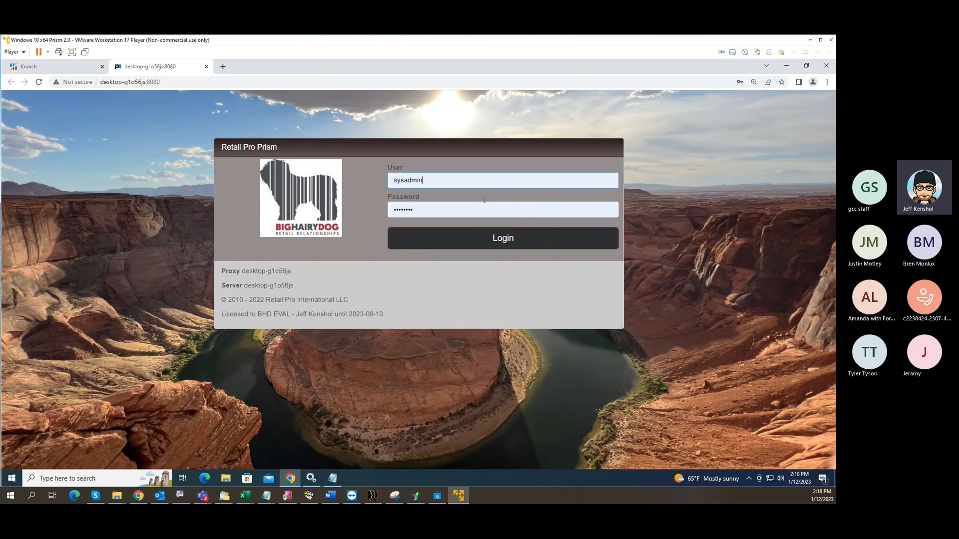
{"action": "left_click", "coordinate": [476, 240]}
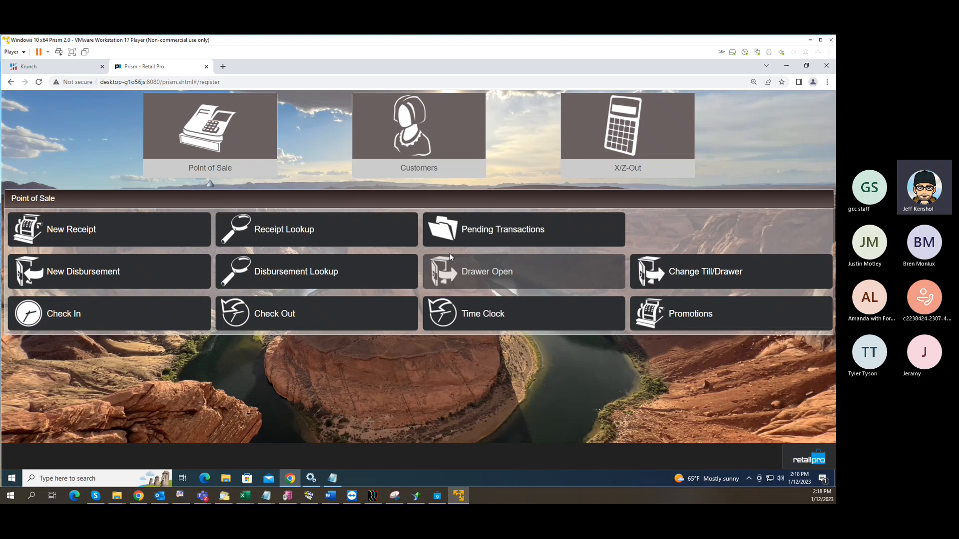
Open Voucher Lookup in the Receiving area of Store Operations and search for all vouchers without filters.
{"action": "left_click", "coordinate": [809, 460]}
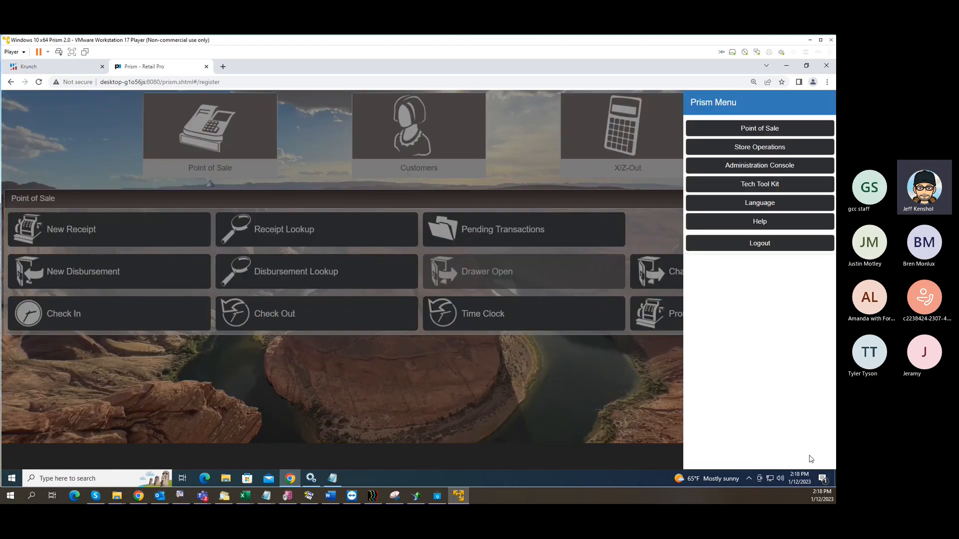
{"action": "left_click", "coordinate": [742, 148]}
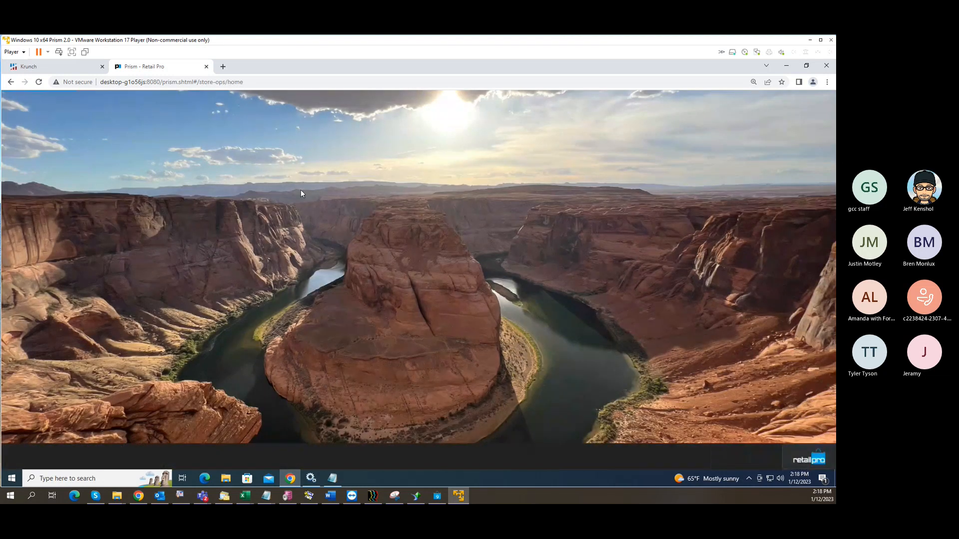
{"action": "left_click", "coordinate": [356, 139]}
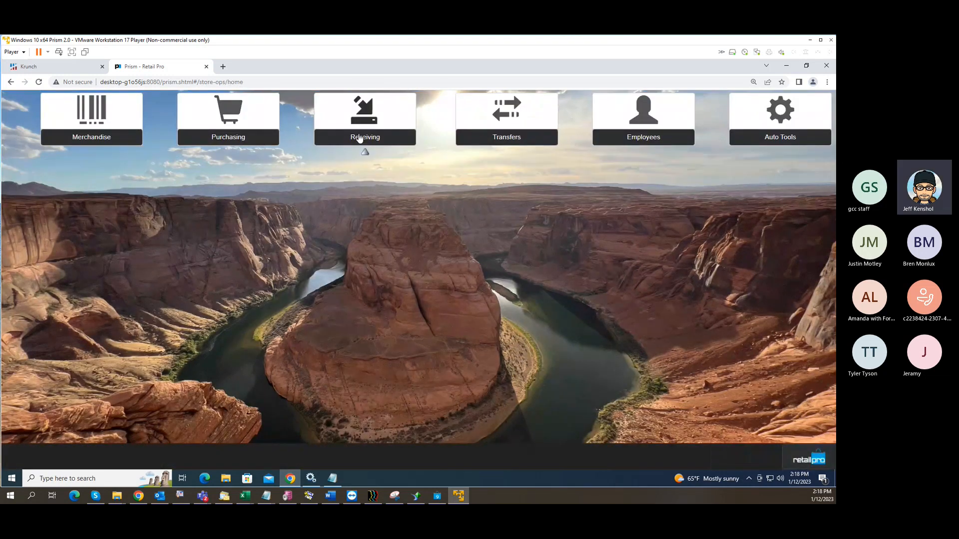
{"action": "left_click", "coordinate": [373, 211]}
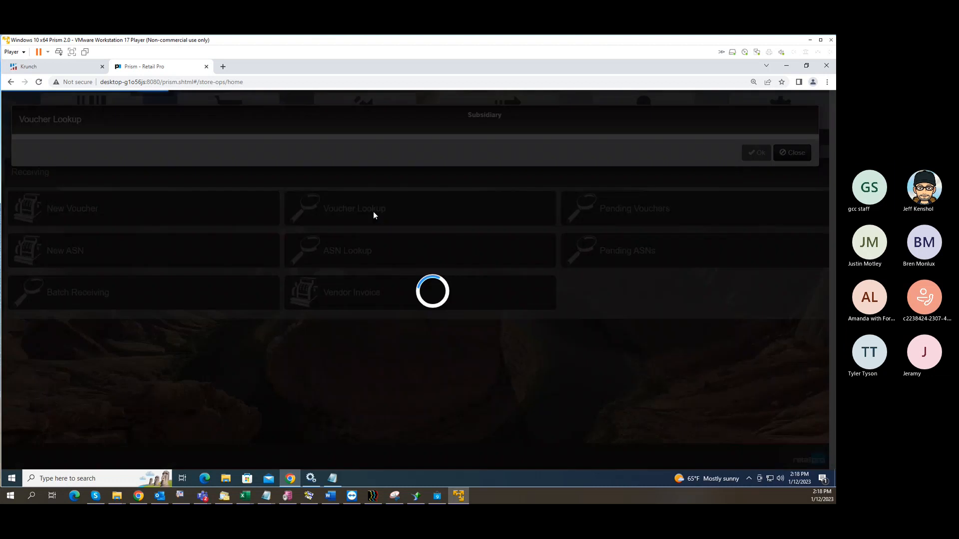
{"action": "left_click", "coordinate": [319, 372]}
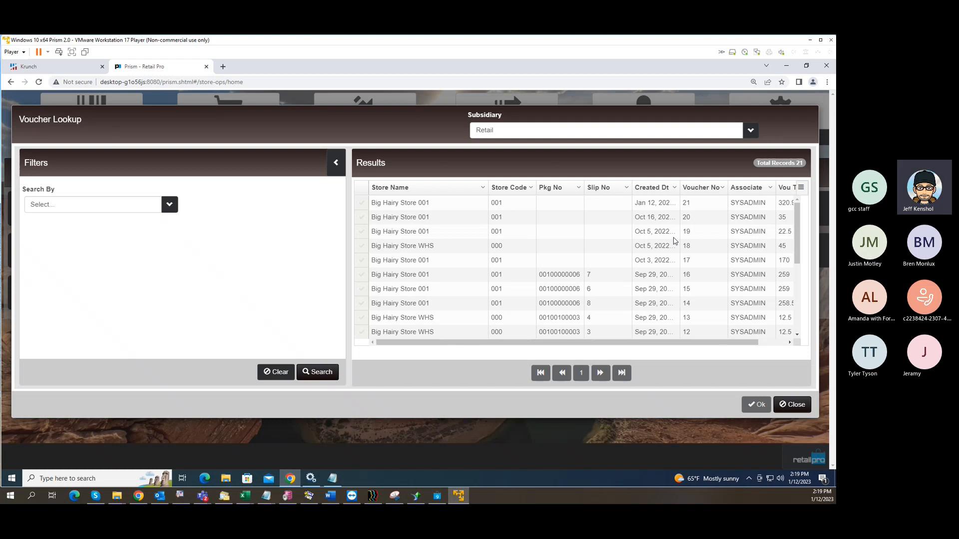
Widen the Created Dt column in the voucher results and open the most recent voucher, dated Jan 12, 2023.
{"action": "scroll", "coordinate": [664, 242], "scroll_direction": "down", "scroll_amount": 4}
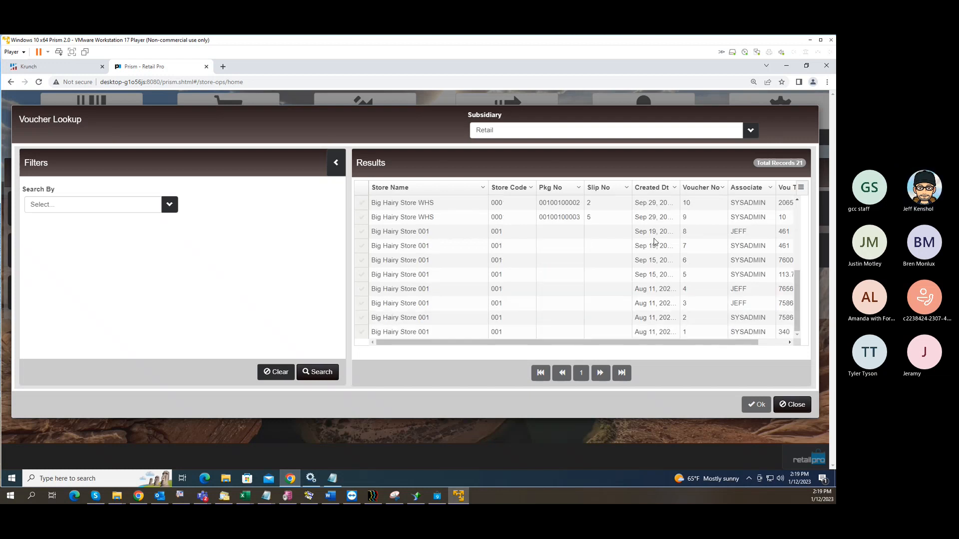
{"action": "scroll", "coordinate": [655, 242], "scroll_direction": "up", "scroll_amount": 4}
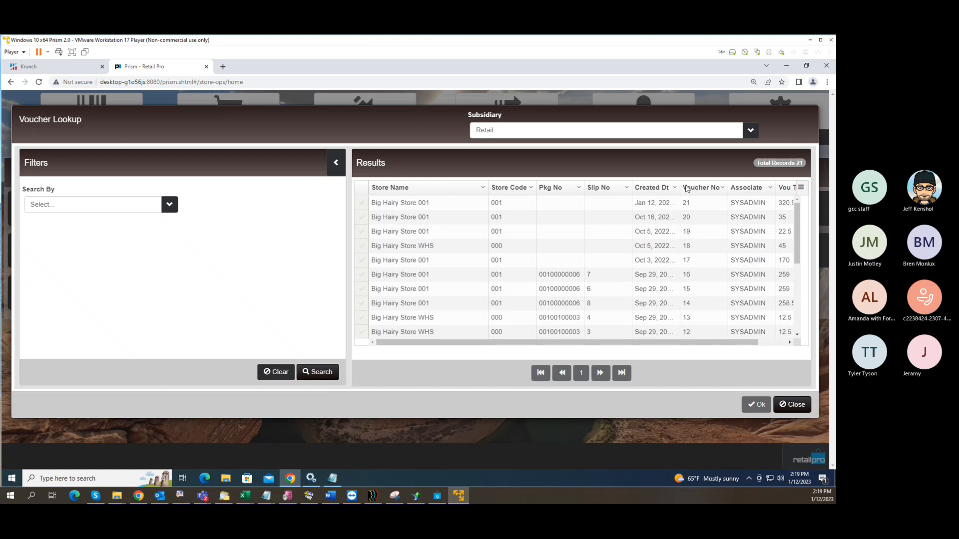
{"action": "left_click_drag", "start_coordinate": [681, 188], "coordinate": [708, 188]}
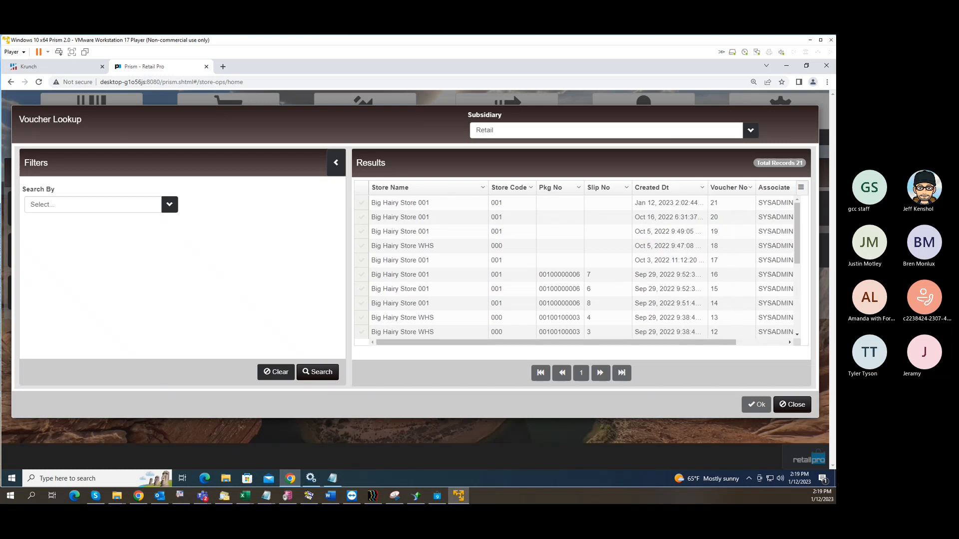
{"action": "left_click", "coordinate": [362, 203]}
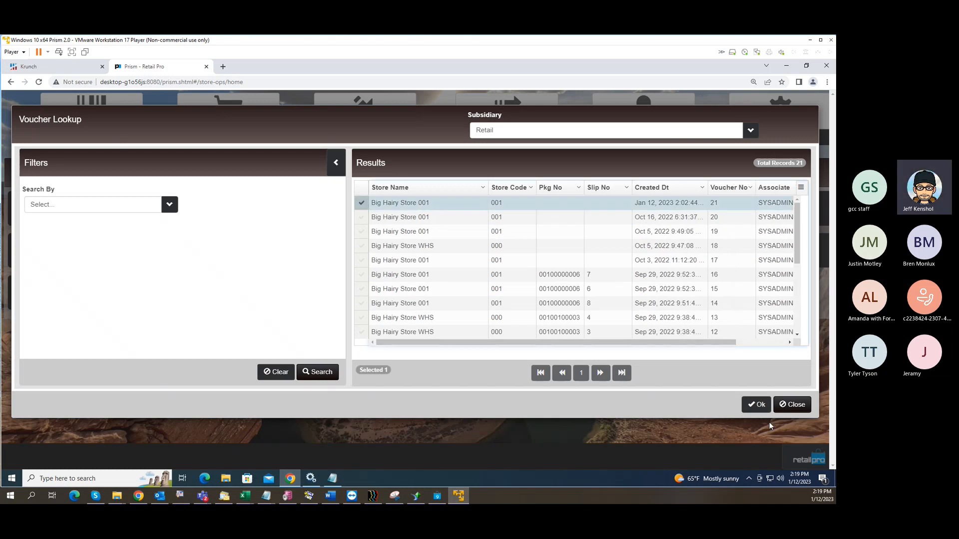
{"action": "left_click", "coordinate": [756, 404]}
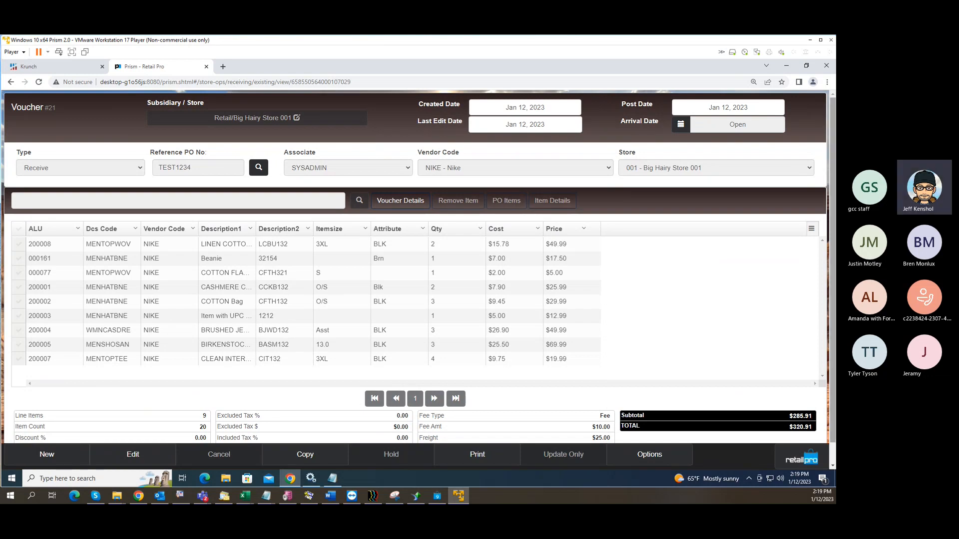
Open the node-level Grid Formats preferences in the Administration Console for the Retail subsidiary.
{"action": "left_click", "coordinate": [809, 464]}
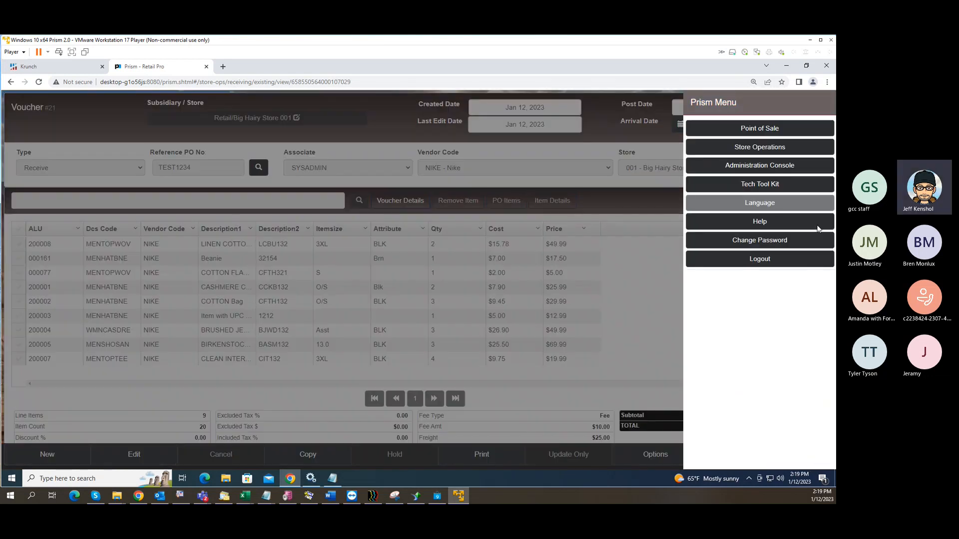
{"action": "left_click", "coordinate": [760, 166]}
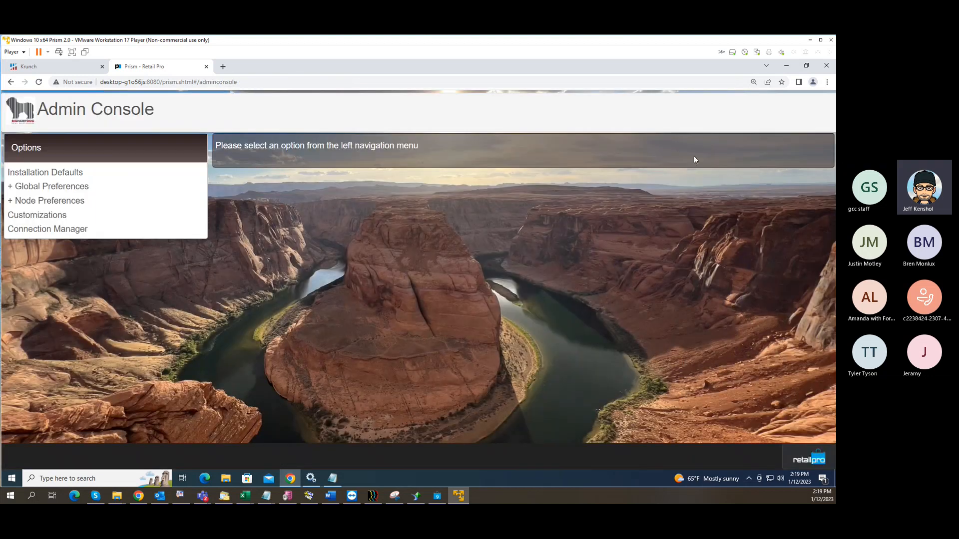
{"action": "left_click", "coordinate": [12, 200]}
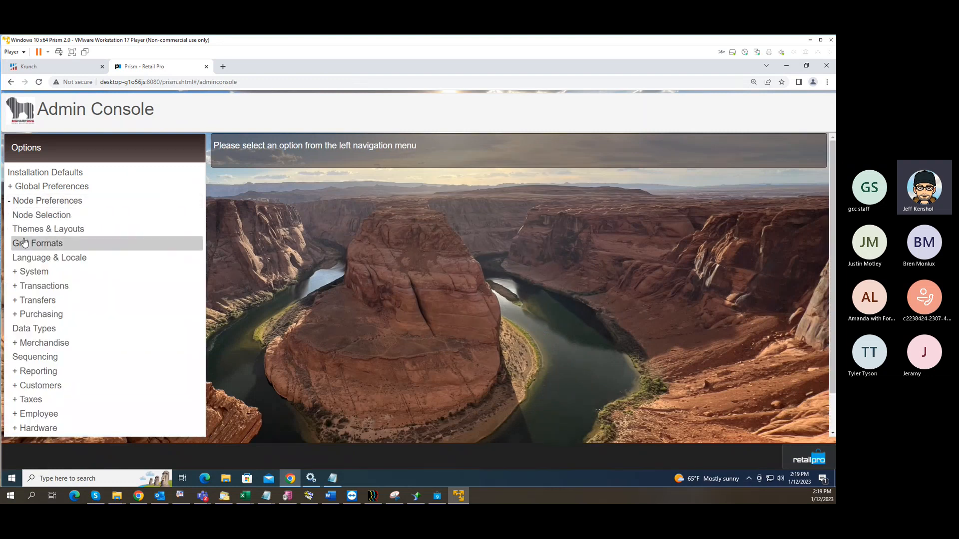
{"action": "left_click", "coordinate": [116, 244]}
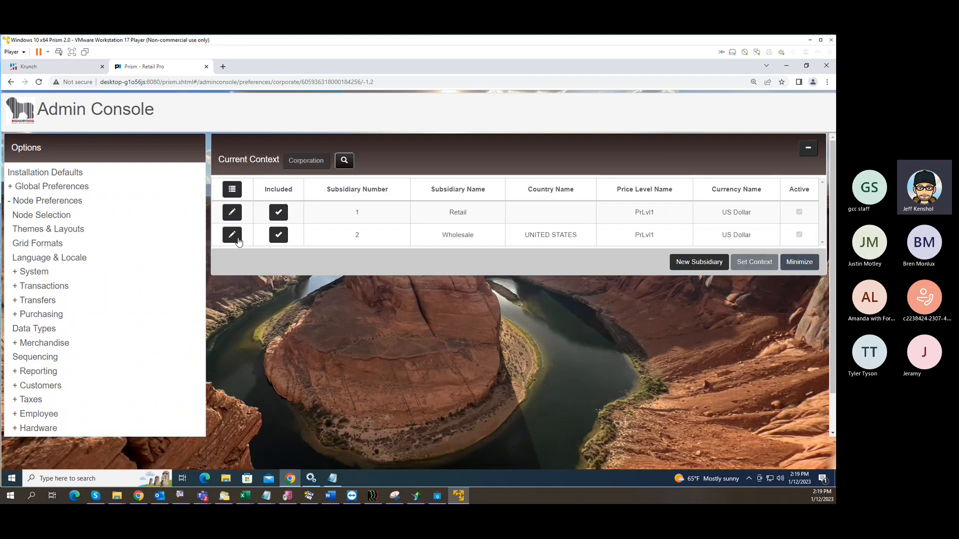
{"action": "double_click", "coordinate": [348, 219]}
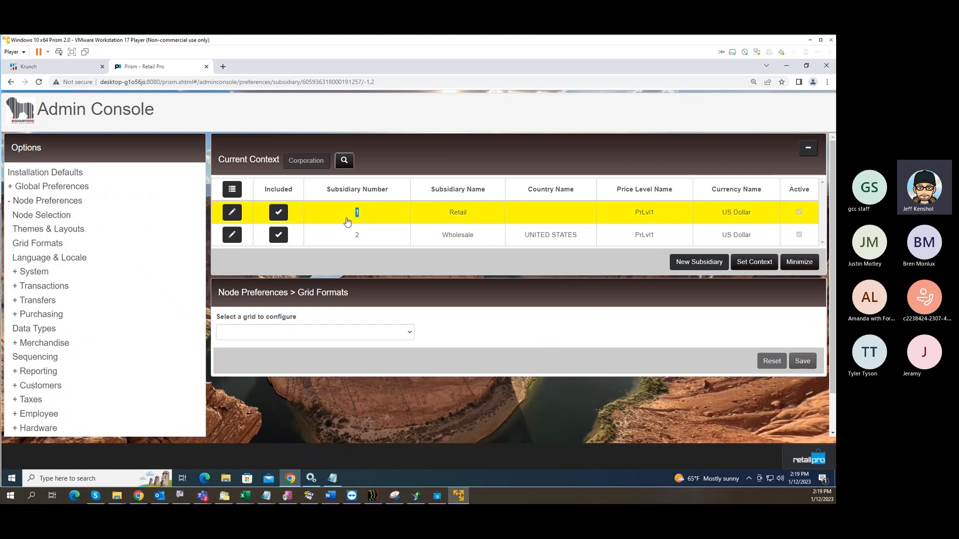
Choose Inventory Lookup as the grid to configure and review its Allow Search By and Show Columns settings.
{"action": "left_click", "coordinate": [245, 332]}
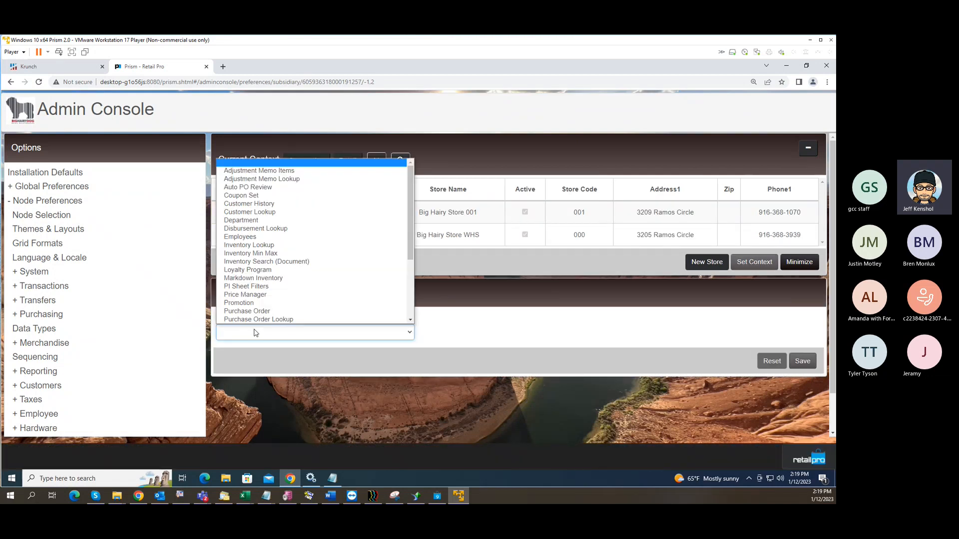
{"action": "left_click", "coordinate": [289, 247]}
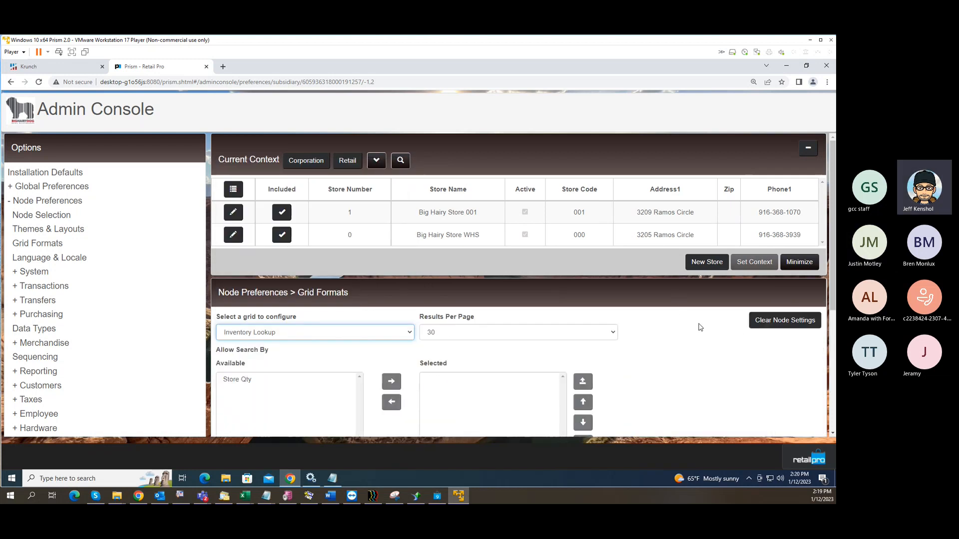
{"action": "scroll", "coordinate": [719, 332], "scroll_direction": "down", "scroll_amount": 3}
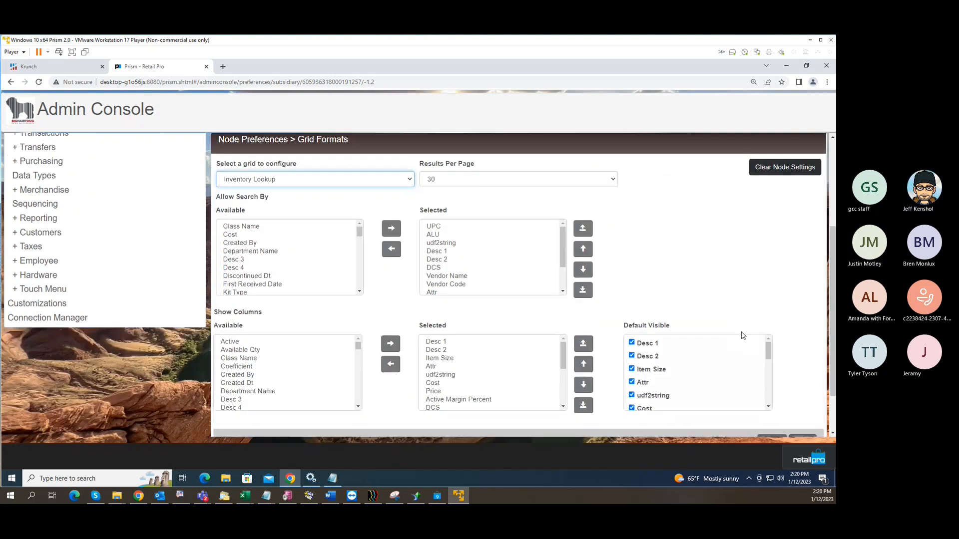
{"action": "left_click_drag", "start_coordinate": [270, 178], "coordinate": [244, 178]}
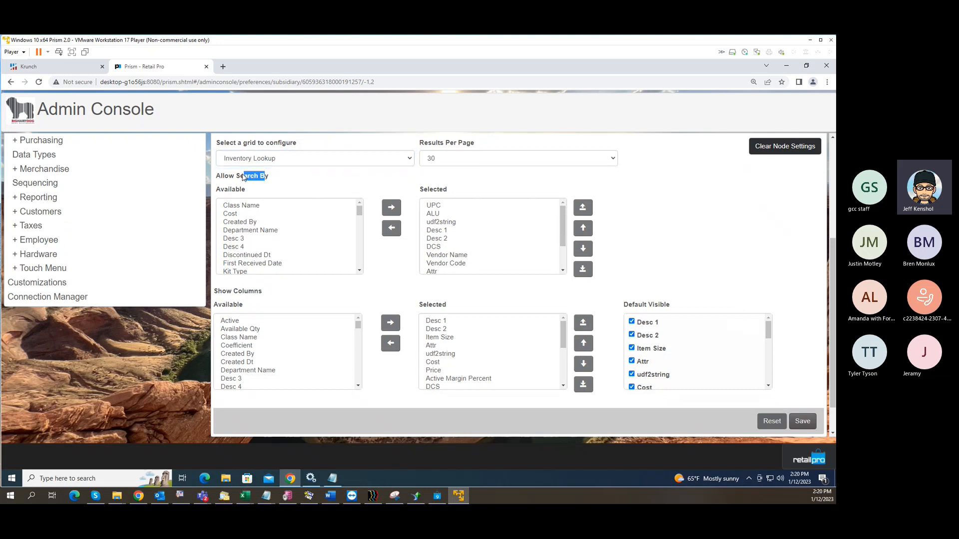
{"action": "left_click_drag", "start_coordinate": [262, 292], "coordinate": [214, 292]}
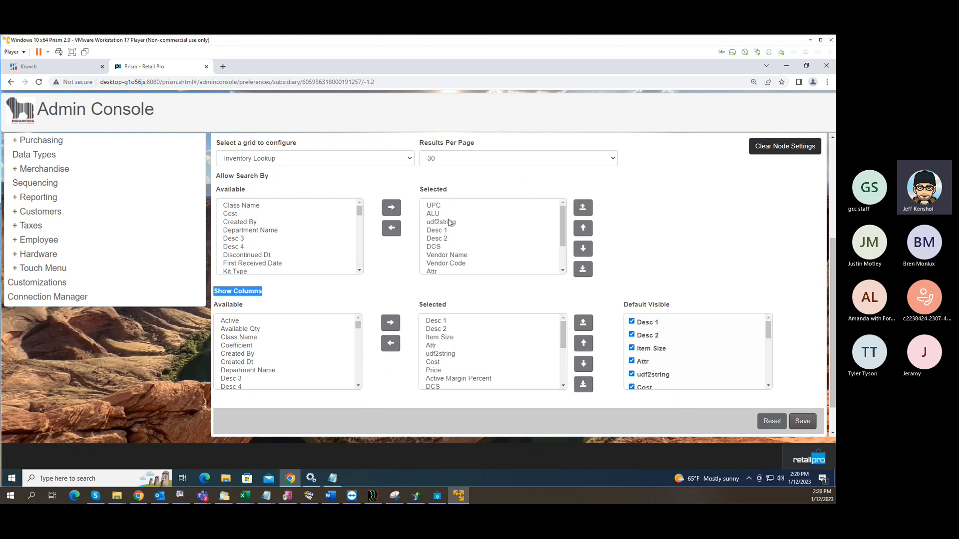
Move Desc 1 to the first position in the selected Allow Search By fields.
{"action": "left_click", "coordinate": [470, 214]}
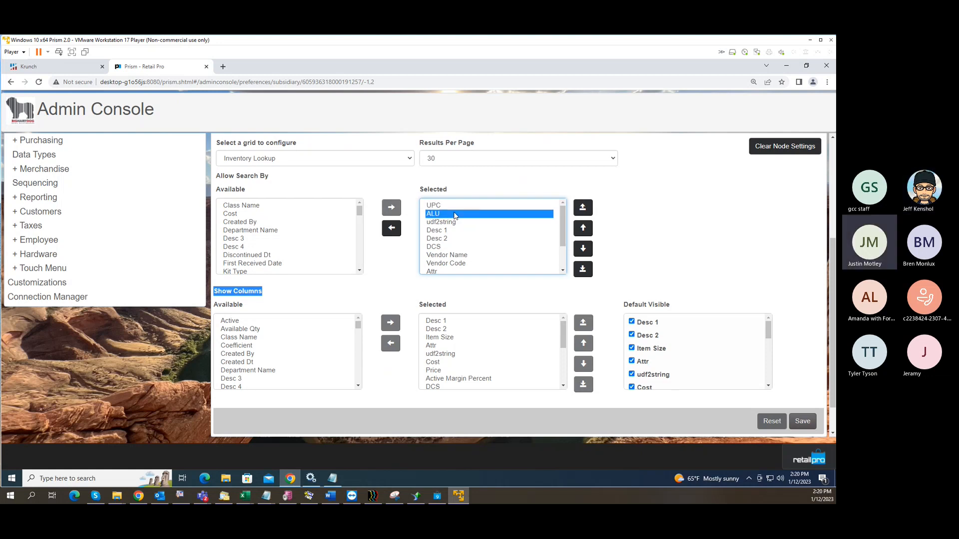
{"action": "left_click", "coordinate": [455, 232]}
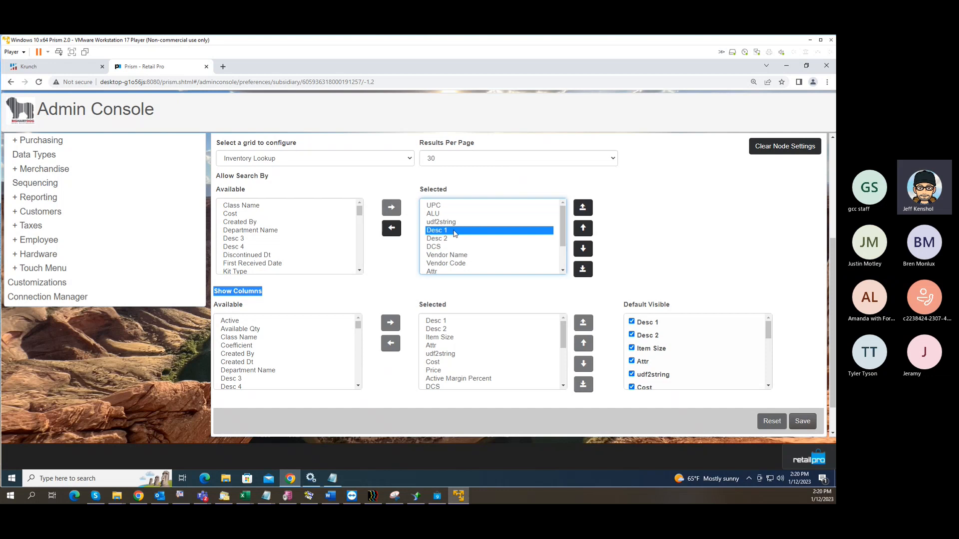
{"action": "left_click", "coordinate": [583, 230]}
{"action": "left_click", "coordinate": [583, 230]}
{"action": "left_click", "coordinate": [584, 230]}
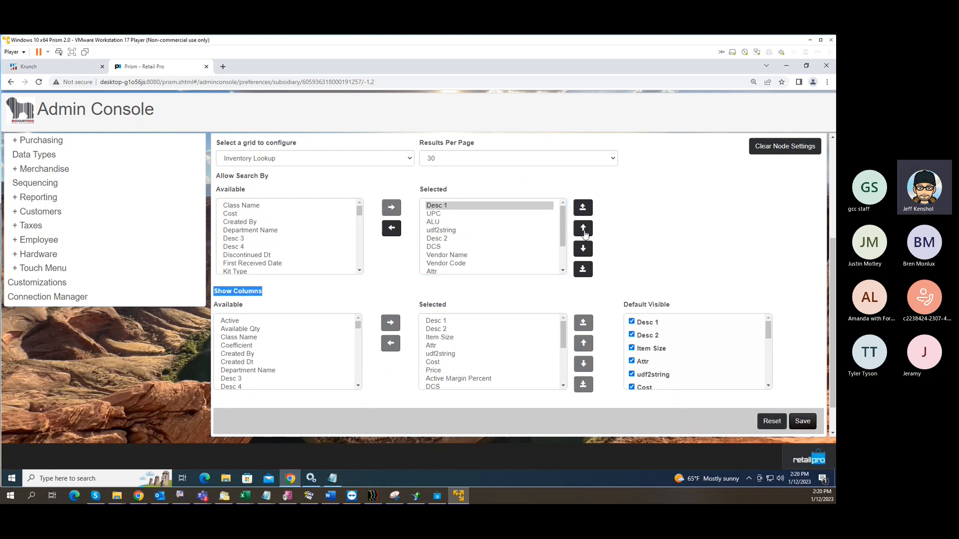
Move Desc 2 directly below Desc 1 in the selected Allow Search By fields.
{"action": "left_click", "coordinate": [440, 238]}
{"action": "left_click", "coordinate": [582, 230]}
{"action": "left_click", "coordinate": [583, 229]}
{"action": "left_click", "coordinate": [582, 229]}
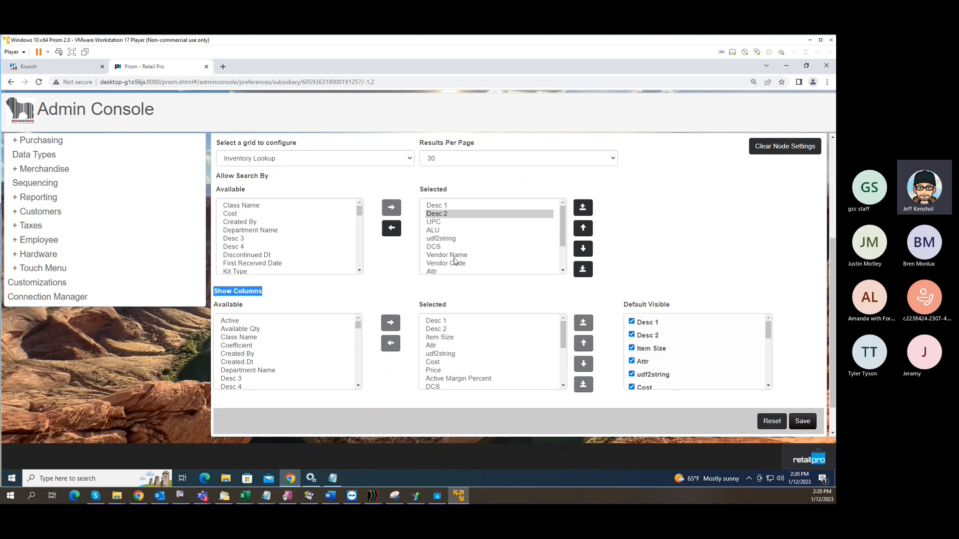
Move Attr directly above udf2string in the selected Allow Search By fields.
{"action": "left_click", "coordinate": [562, 272]}
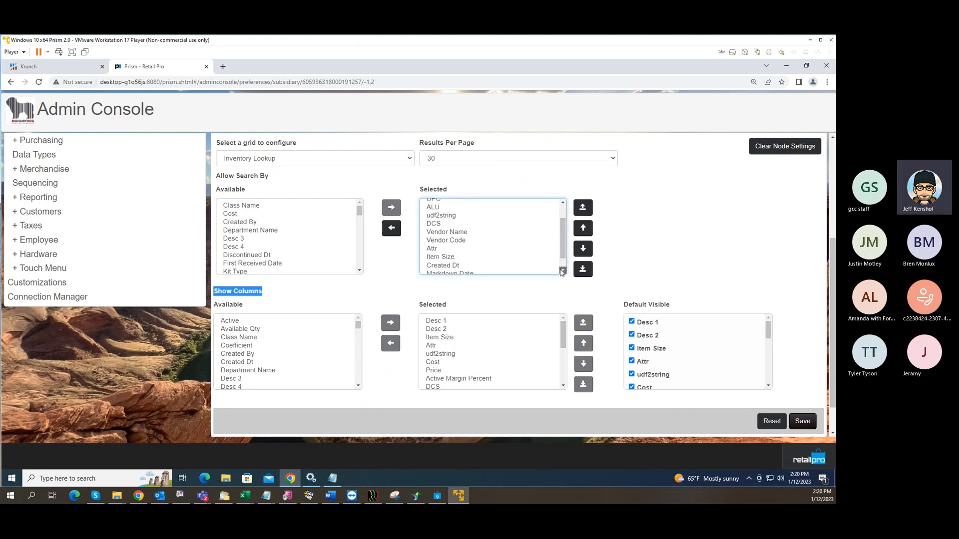
{"action": "left_click", "coordinate": [562, 272]}
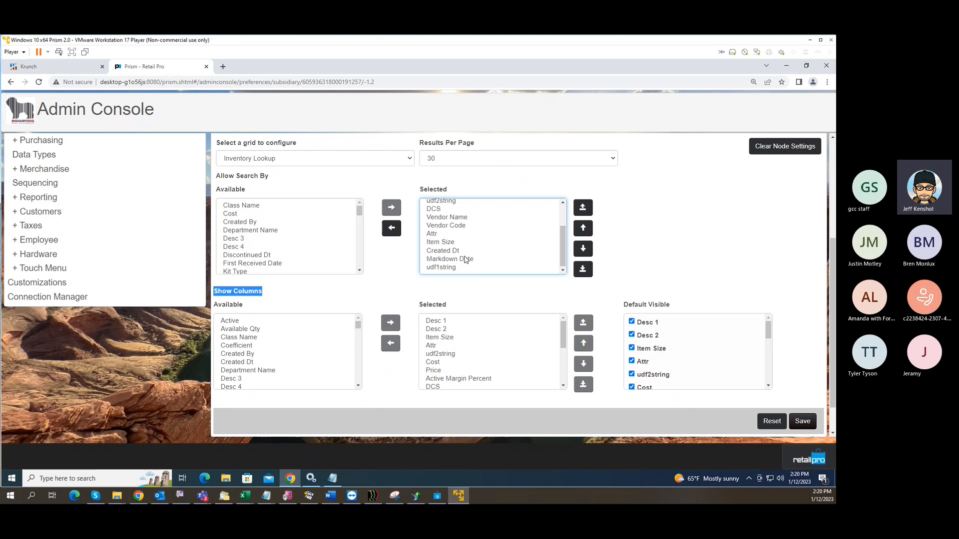
{"action": "left_click", "coordinate": [436, 235]}
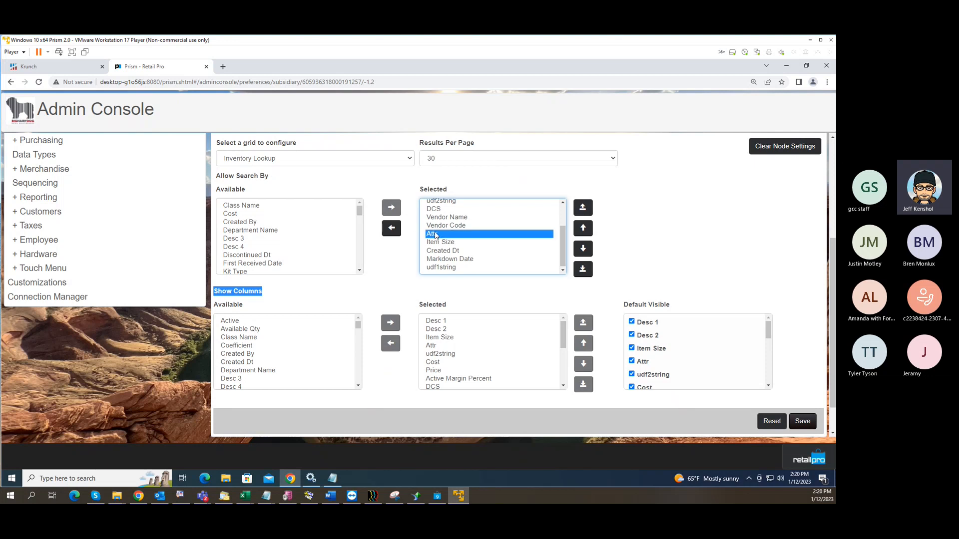
{"action": "left_click", "coordinate": [583, 228]}
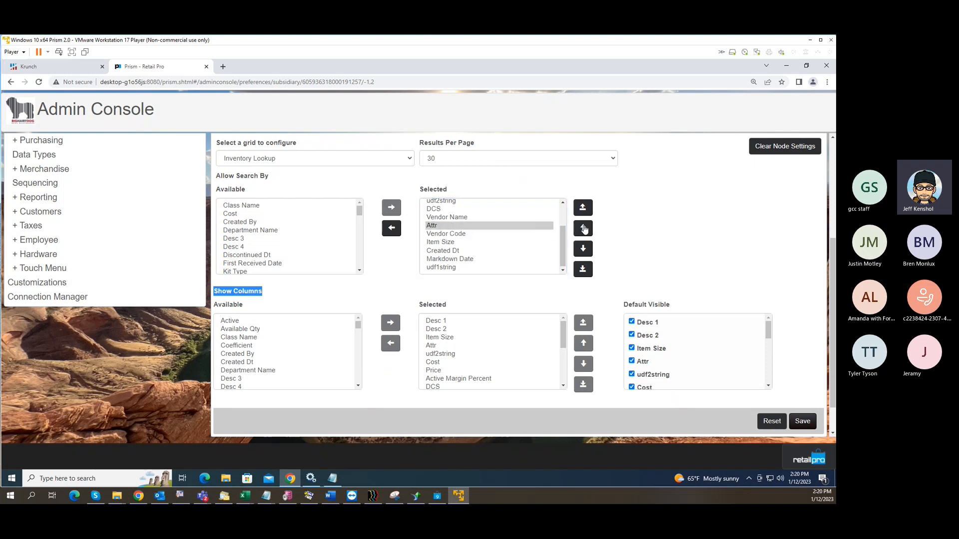
{"action": "left_click", "coordinate": [583, 228]}
{"action": "left_click", "coordinate": [583, 228]}
{"action": "left_click", "coordinate": [584, 229]}
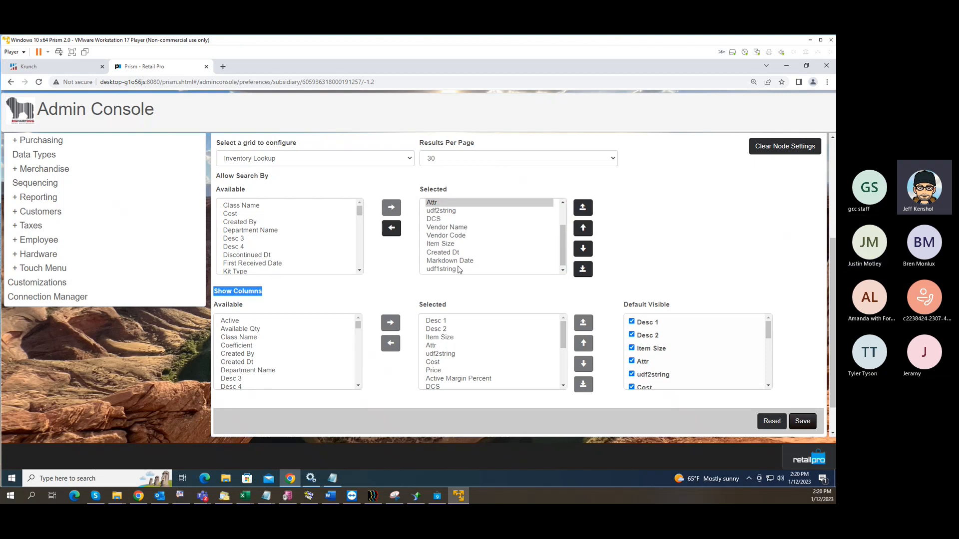
Move Item Size directly below Attr in the selected Allow Search By fields and save the Inventory Lookup grid settings.
{"action": "left_click", "coordinate": [485, 245]}
{"action": "left_click", "coordinate": [582, 228]}
{"action": "left_click", "coordinate": [583, 229]}
{"action": "left_click", "coordinate": [583, 228]}
{"action": "left_click", "coordinate": [582, 228]}
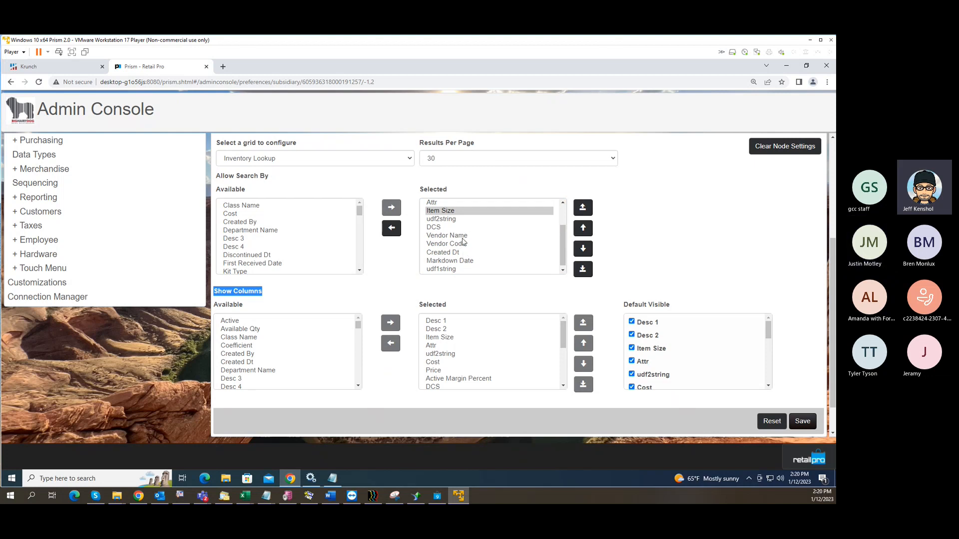
{"action": "left_click", "coordinate": [436, 322]}
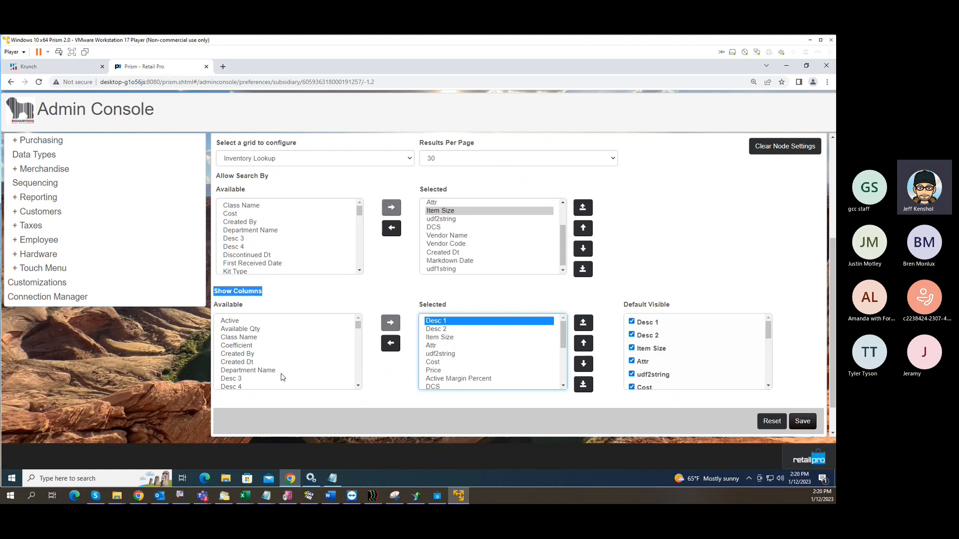
{"action": "left_click", "coordinate": [802, 422]}
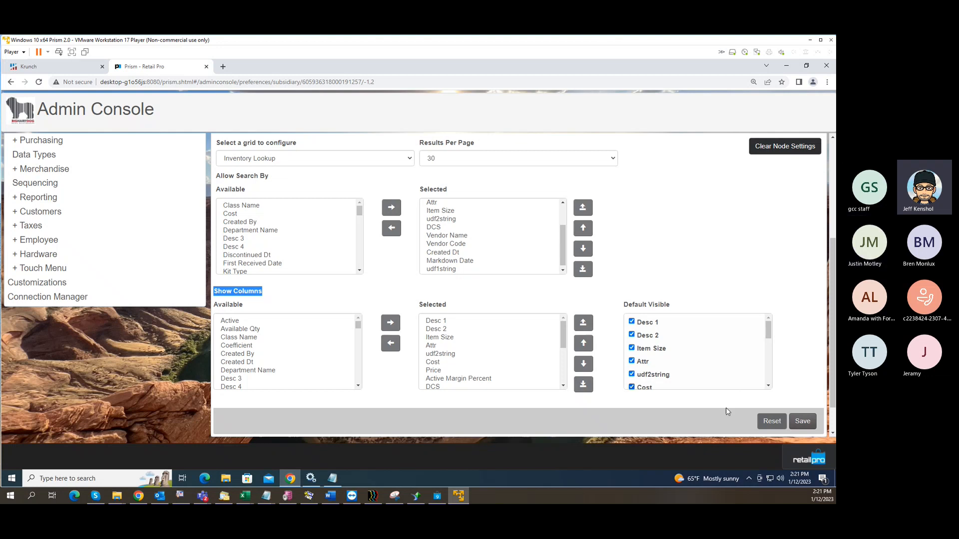
Look up all active items in the Store Operations Inventory to check the grid's columns, and return to the Store Operations home page.
{"action": "left_click", "coordinate": [797, 455]}
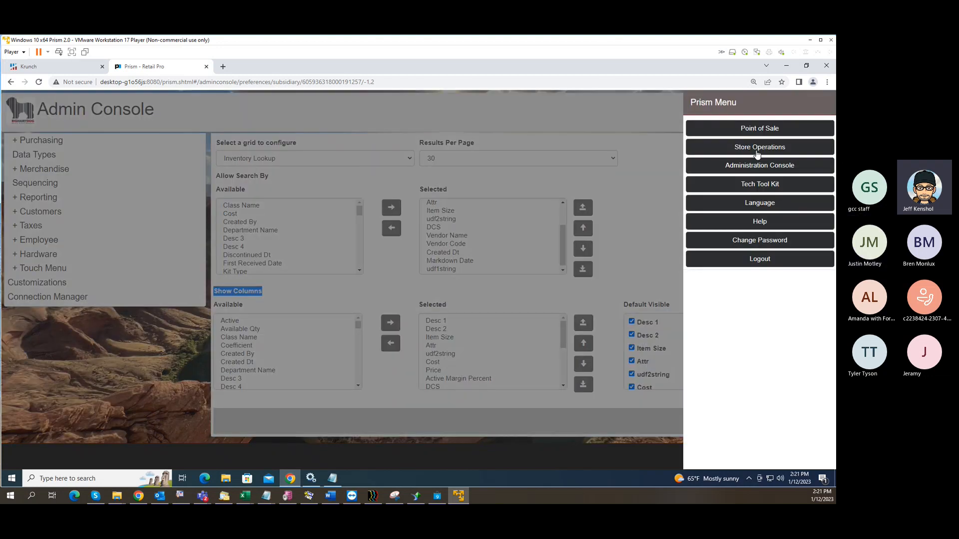
{"action": "left_click", "coordinate": [744, 153]}
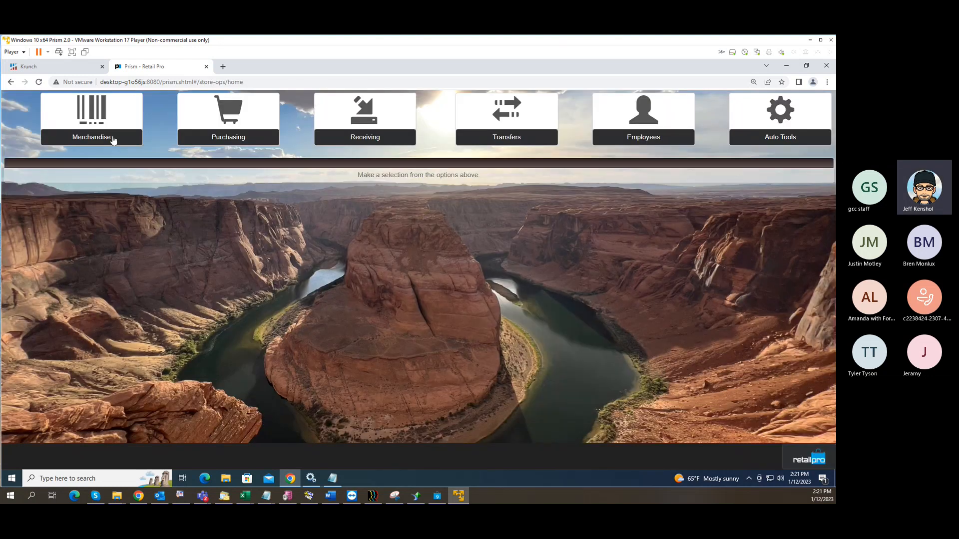
{"action": "left_click", "coordinate": [91, 115]}
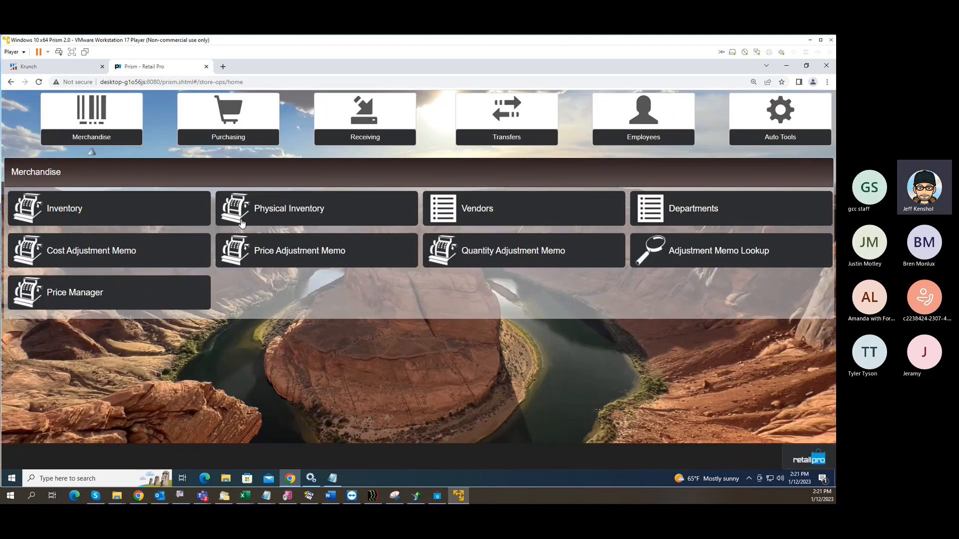
{"action": "left_click", "coordinate": [115, 215]}
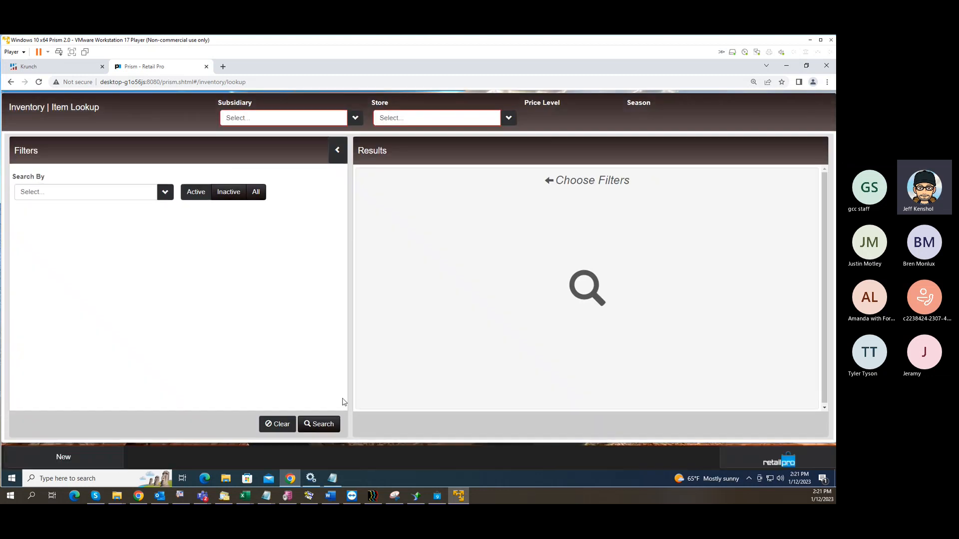
{"action": "left_click", "coordinate": [324, 426]}
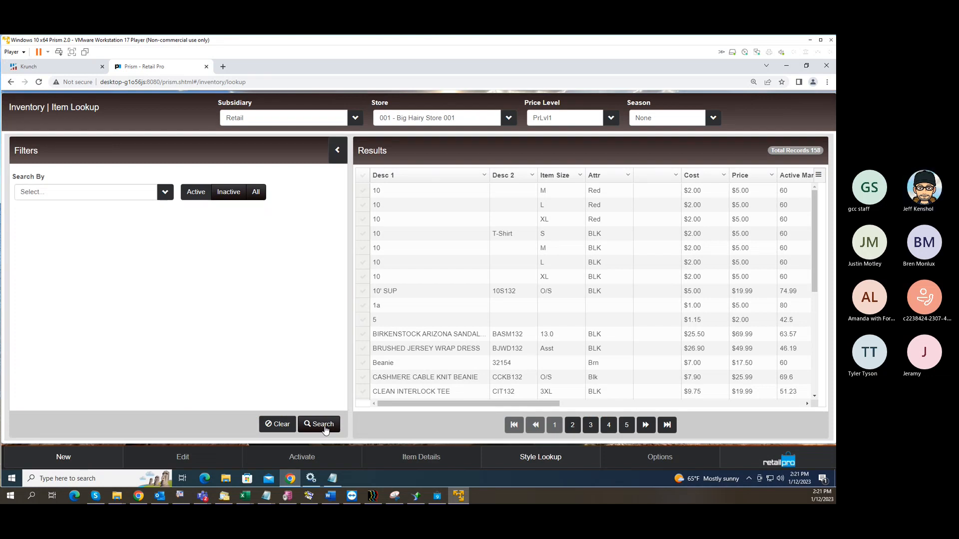
{"action": "left_click", "coordinate": [436, 336]}
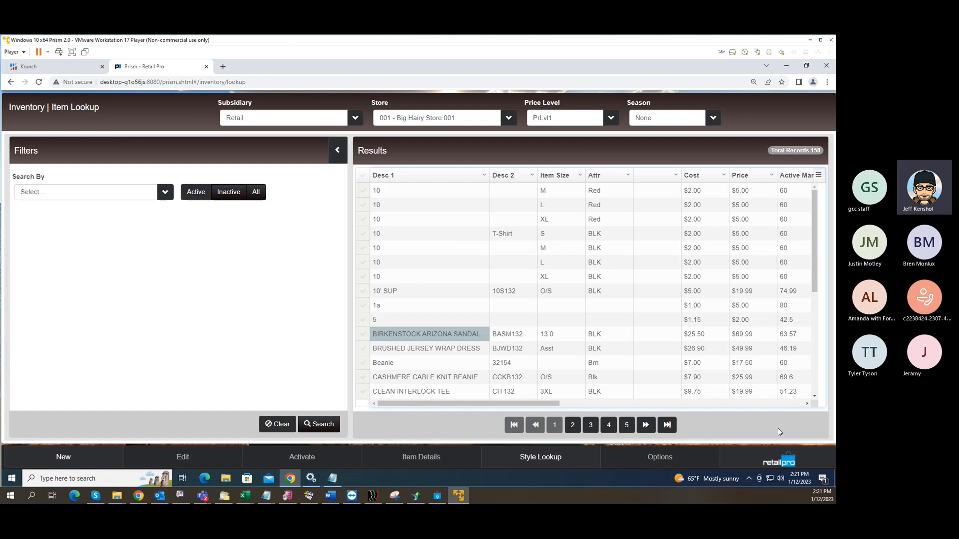
{"action": "left_click", "coordinate": [775, 460]}
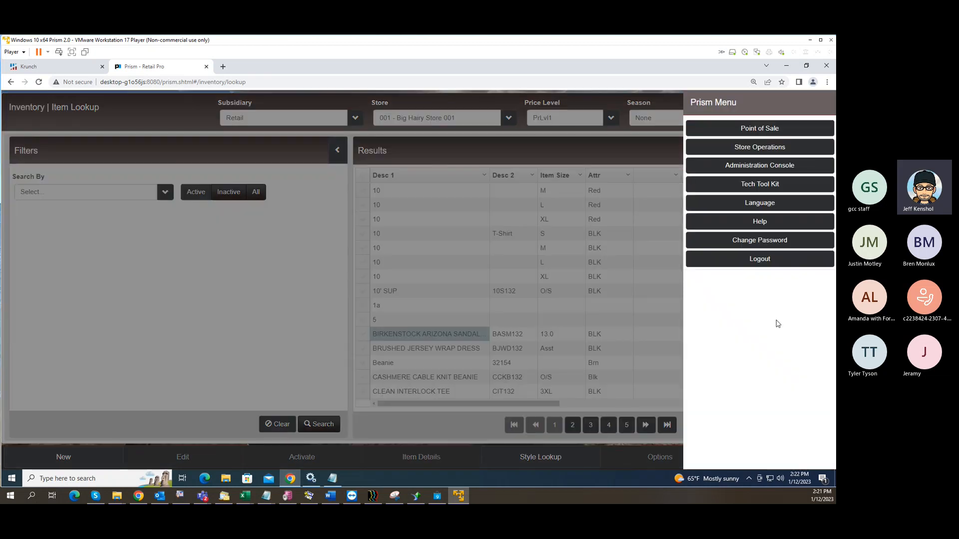
{"action": "left_click", "coordinate": [753, 148]}
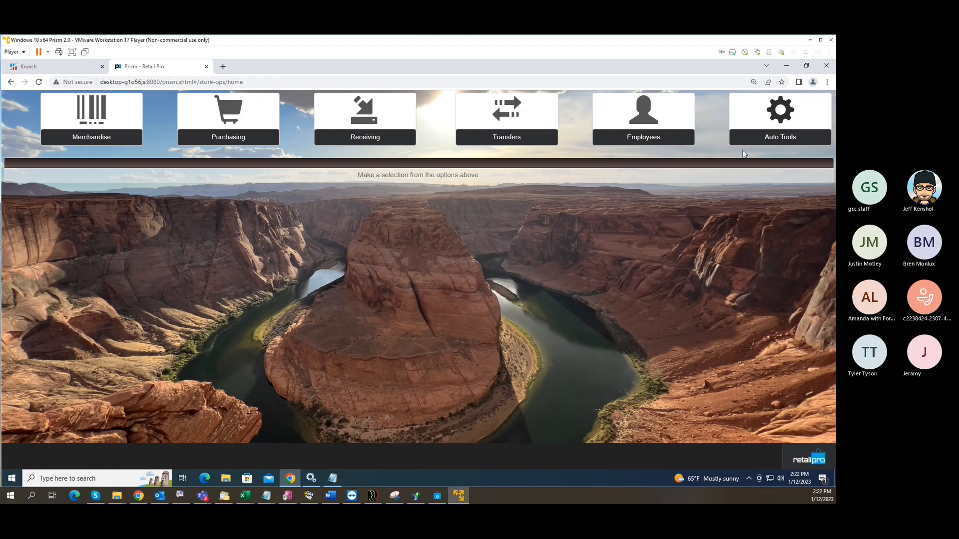
Switch to File Explorer and open the folder C:\ProgramData\RetailPro\Server\WebClient.
{"action": "left_click", "coordinate": [230, 480]}
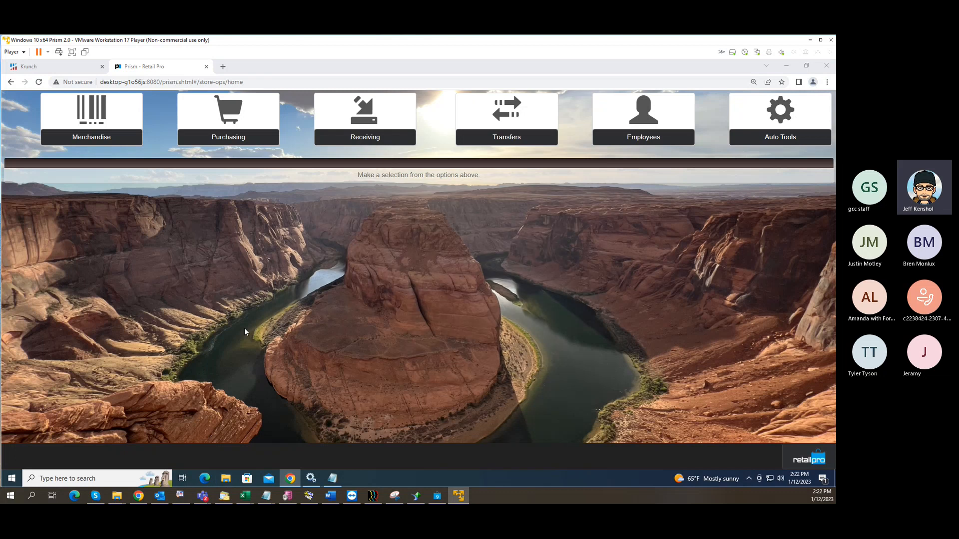
{"action": "left_click", "coordinate": [226, 480]}
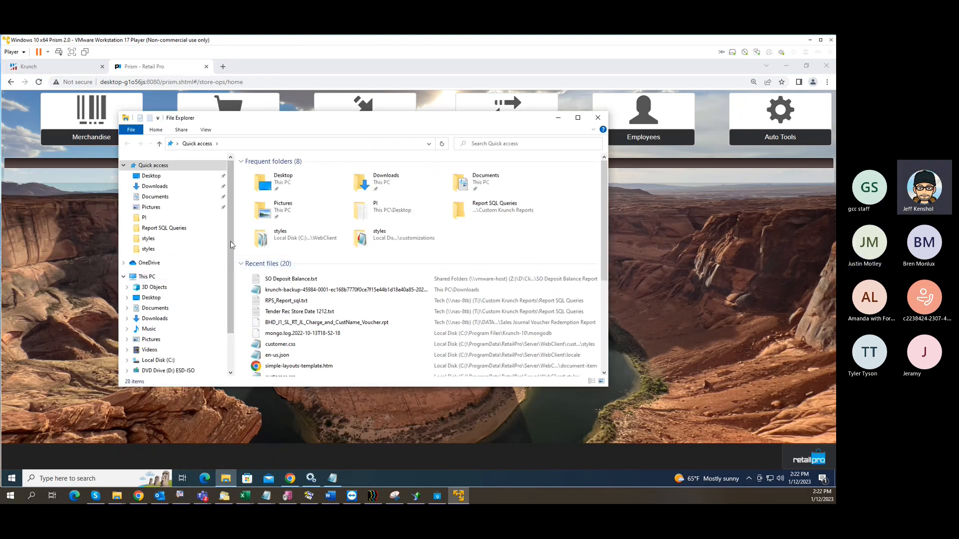
{"action": "left_click", "coordinate": [158, 360]}
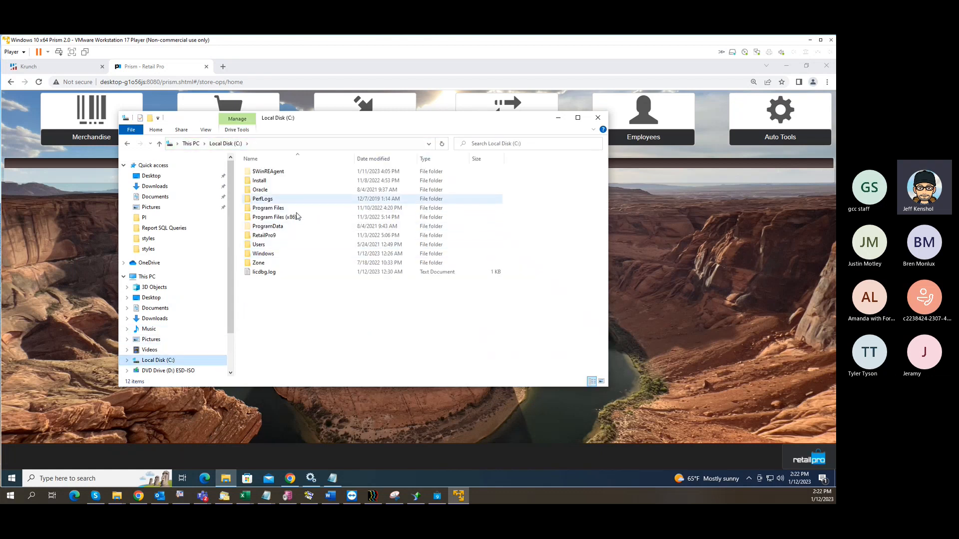
{"action": "left_click", "coordinate": [292, 229]}
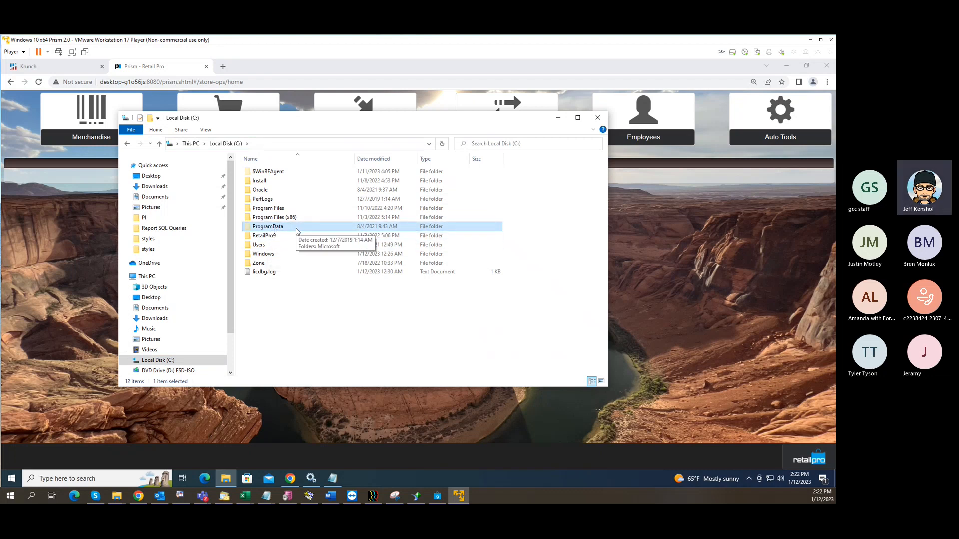
{"action": "double_click", "coordinate": [295, 229]}
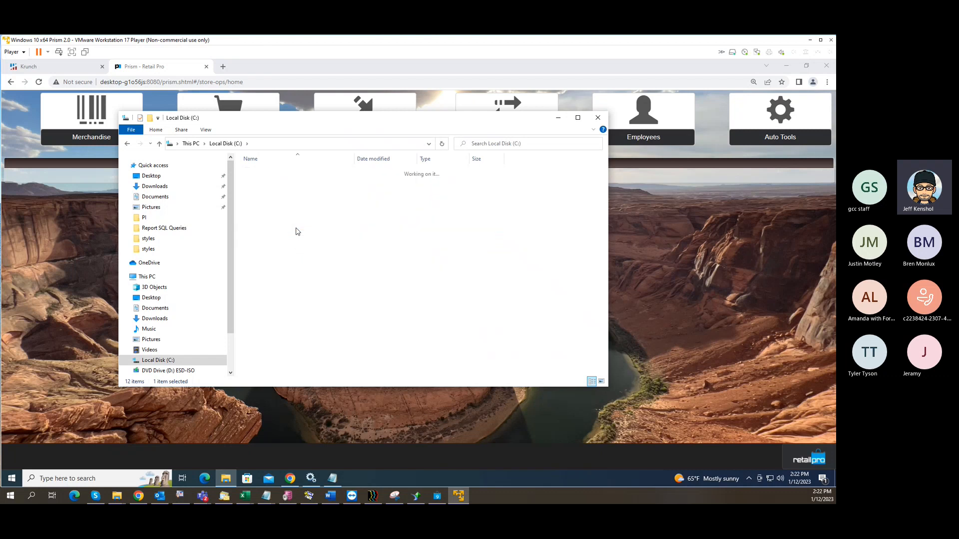
{"action": "left_click", "coordinate": [291, 218]}
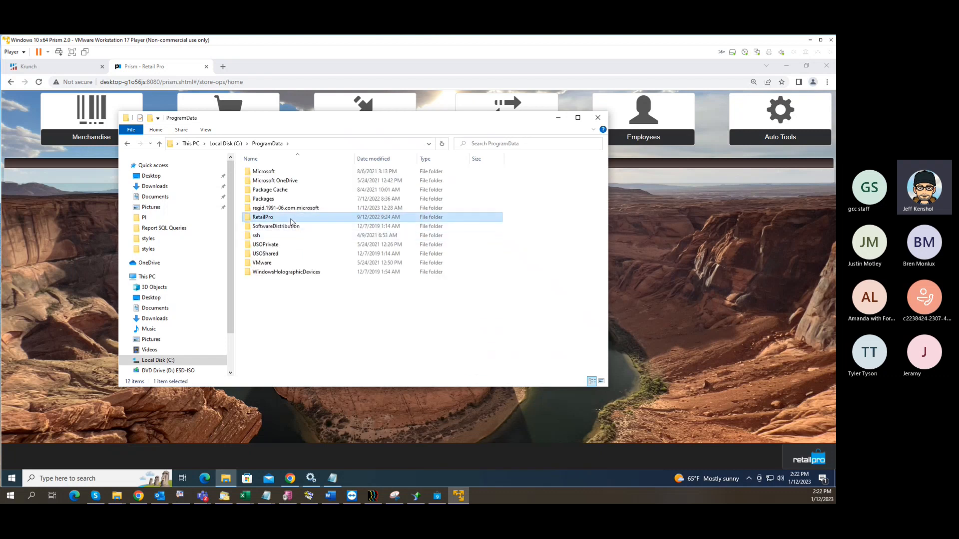
{"action": "double_click", "coordinate": [292, 219]}
{"action": "left_click", "coordinate": [280, 193]}
{"action": "double_click", "coordinate": [280, 192]}
{"action": "left_click", "coordinate": [278, 258]}
{"action": "double_click", "coordinate": [279, 255]}
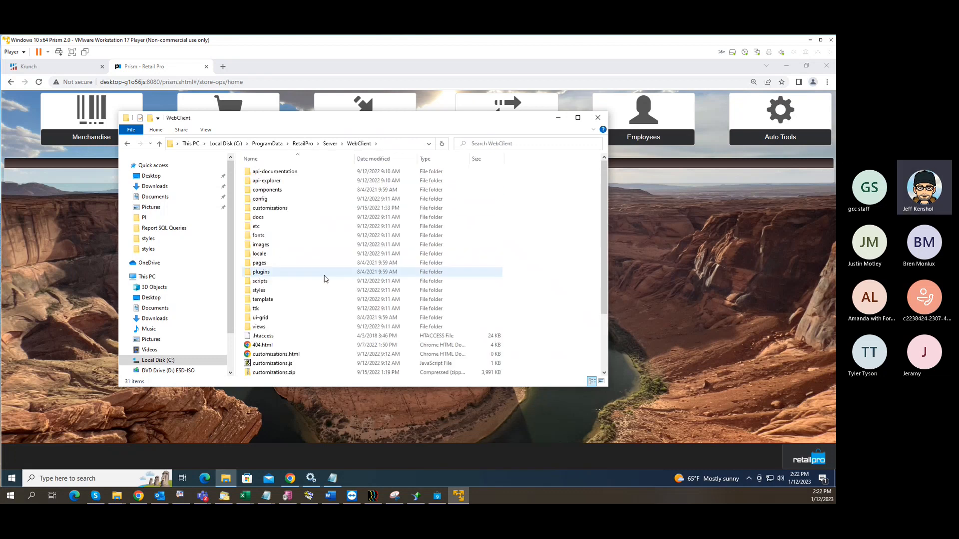
Open customizations\template\document-item in the WebClient folder and select simple-layouts-template.htm.
{"action": "left_click", "coordinate": [278, 209]}
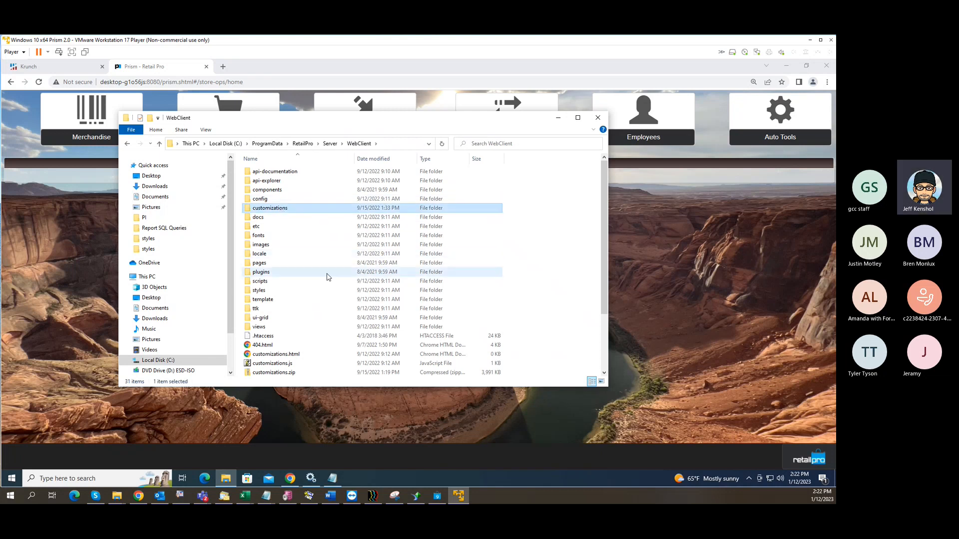
{"action": "double_click", "coordinate": [282, 209]}
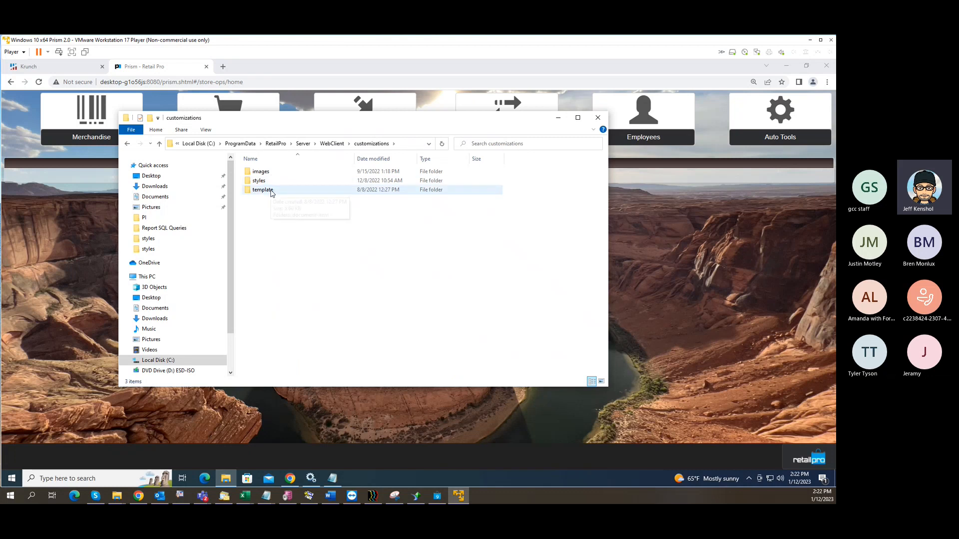
{"action": "left_click", "coordinate": [272, 191]}
{"action": "double_click", "coordinate": [281, 193]}
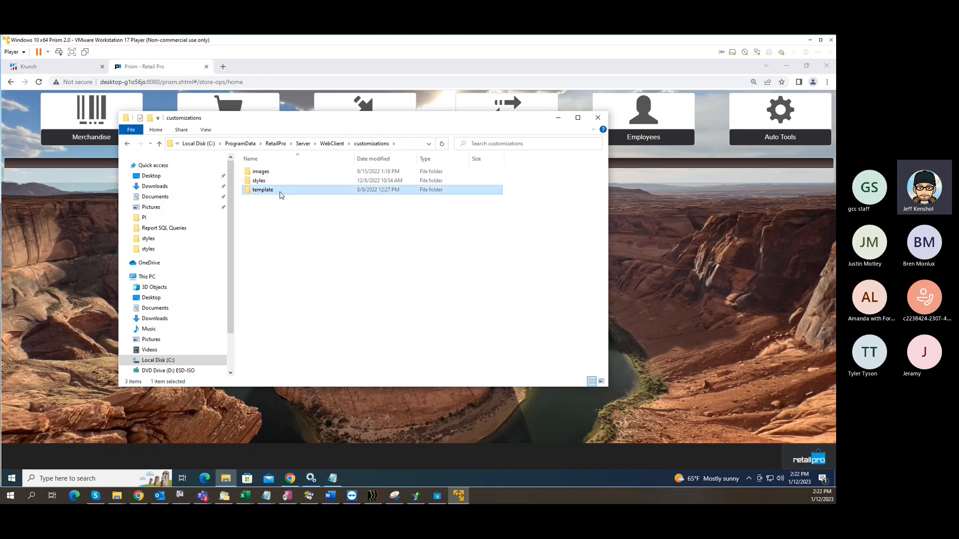
{"action": "double_click", "coordinate": [273, 176]}
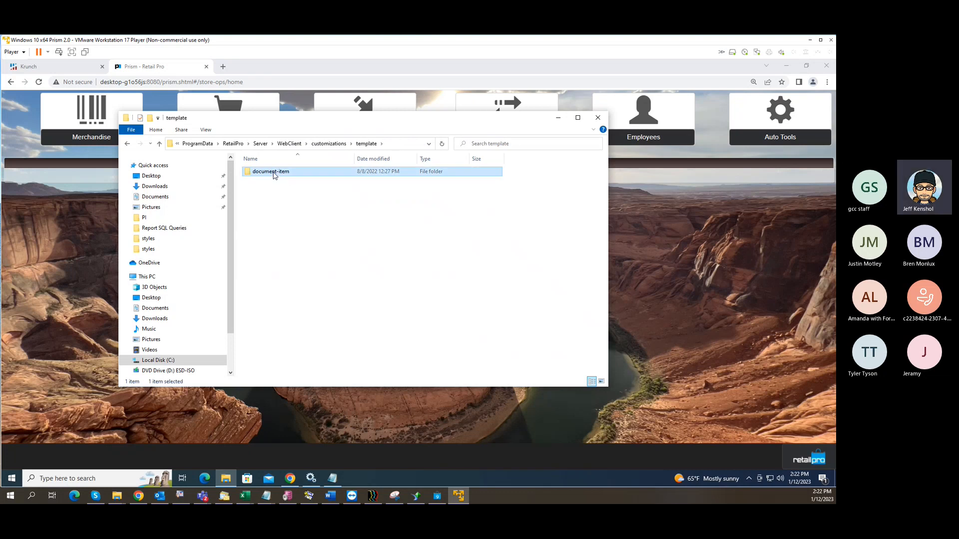
{"action": "left_click", "coordinate": [291, 177]}
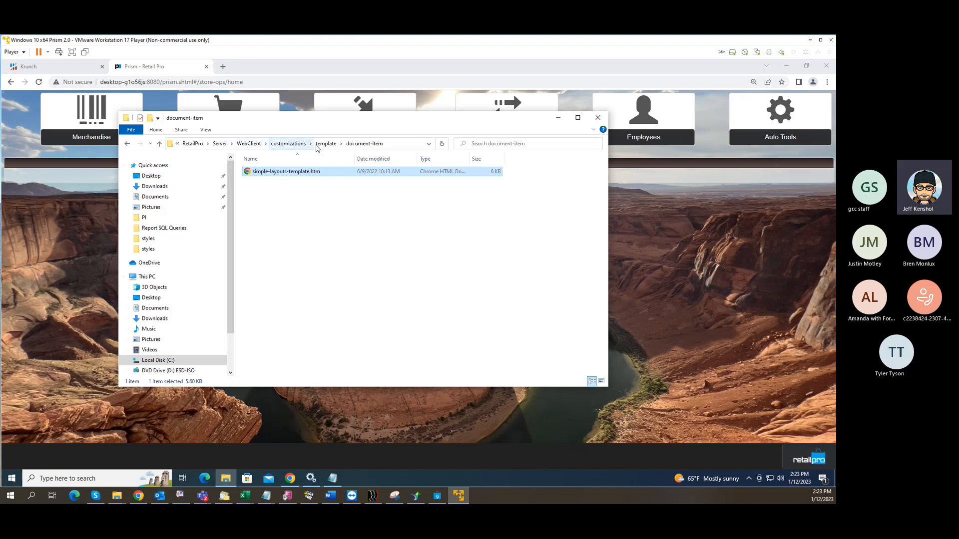
Open the locale folder inside WebClient and find the JSON language files.
{"action": "left_click", "coordinate": [255, 143]}
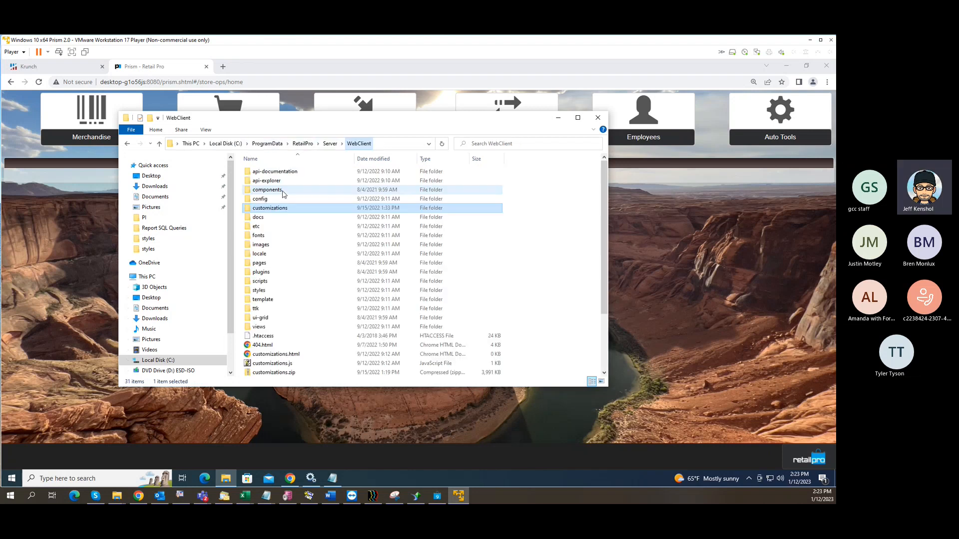
{"action": "left_click", "coordinate": [291, 255]}
{"action": "double_click", "coordinate": [290, 256]}
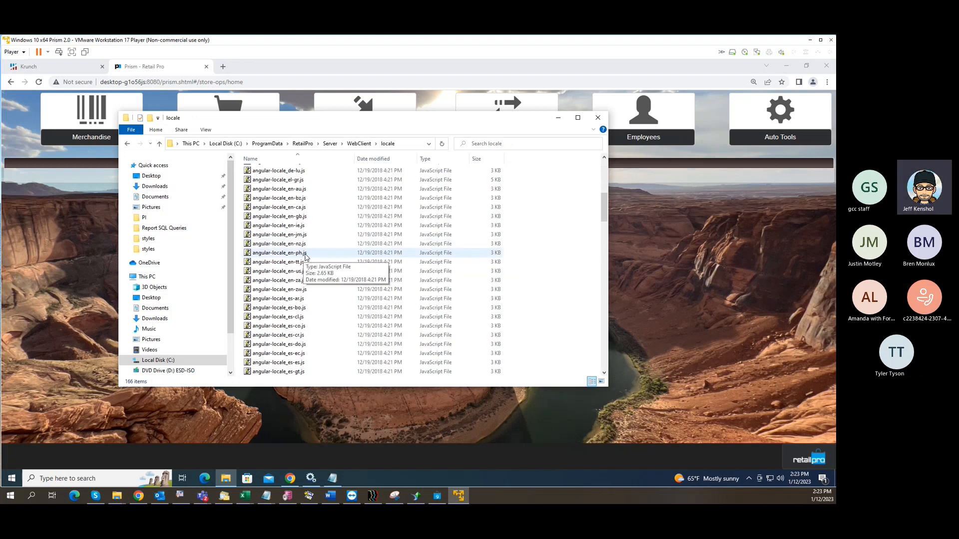
{"action": "scroll", "coordinate": [318, 246], "scroll_direction": "down", "scroll_amount": 20}
{"action": "scroll", "coordinate": [318, 247], "scroll_direction": "down", "scroll_amount": 15}
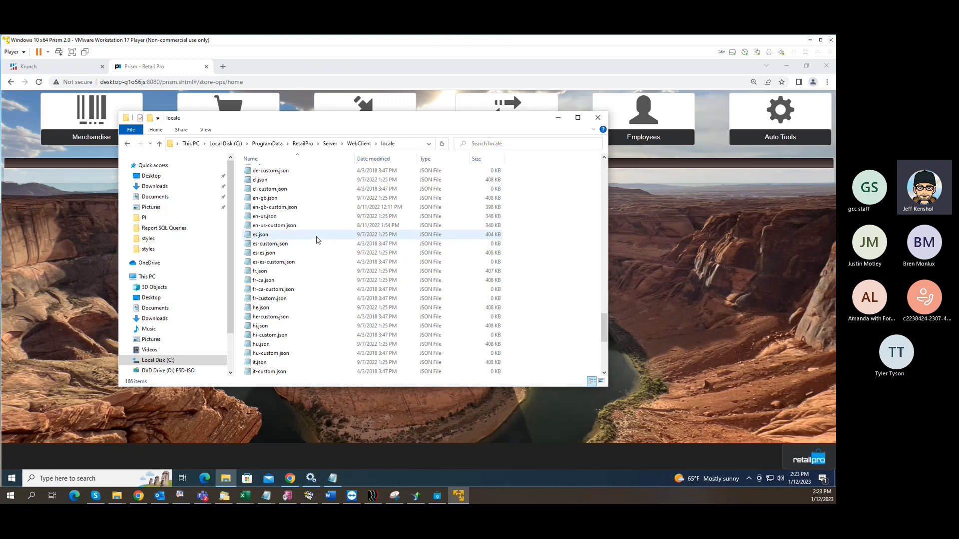
Compare the standard and custom locale files using fr.json, he.json and he-custom.json, and select en-us.json.
{"action": "left_click", "coordinate": [285, 273]}
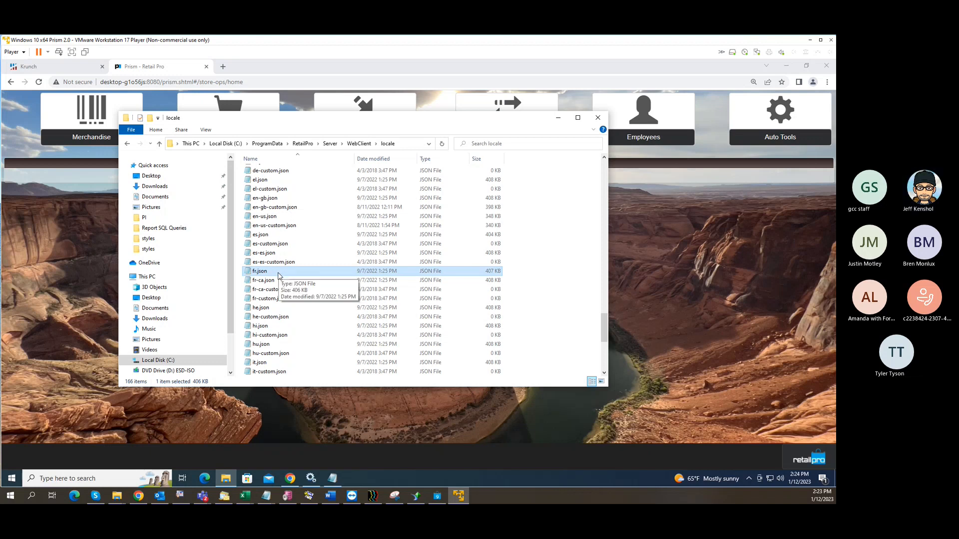
{"action": "left_click", "coordinate": [274, 310]}
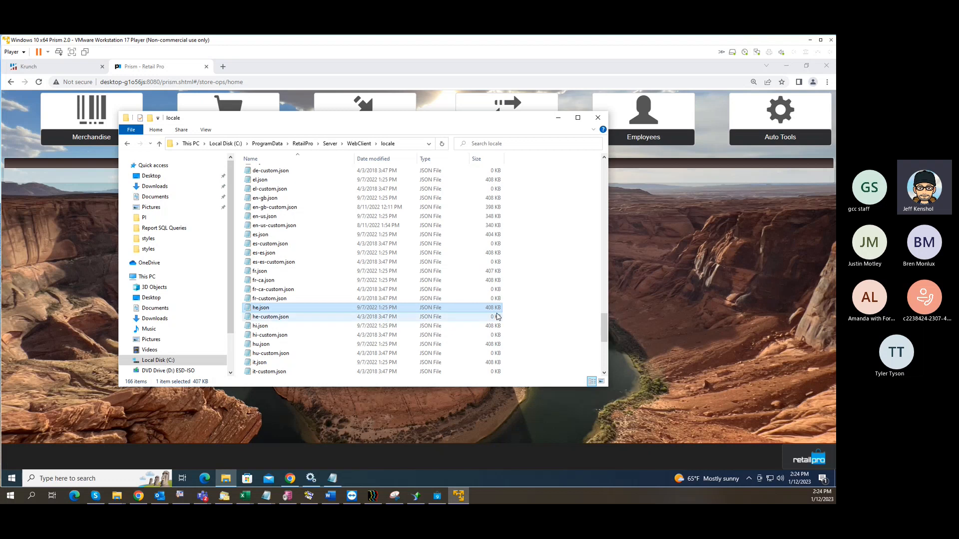
{"action": "left_click", "coordinate": [296, 318]}
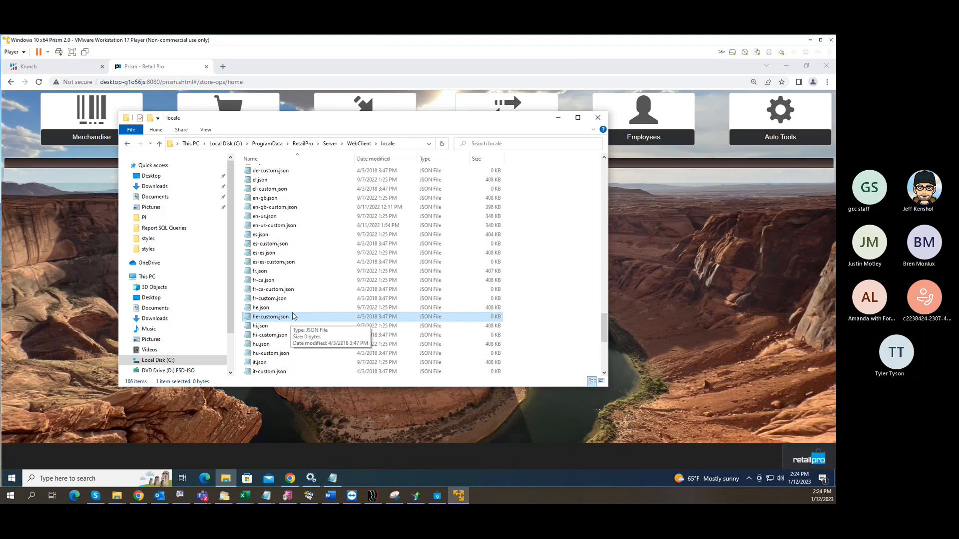
{"action": "left_click", "coordinate": [270, 217]}
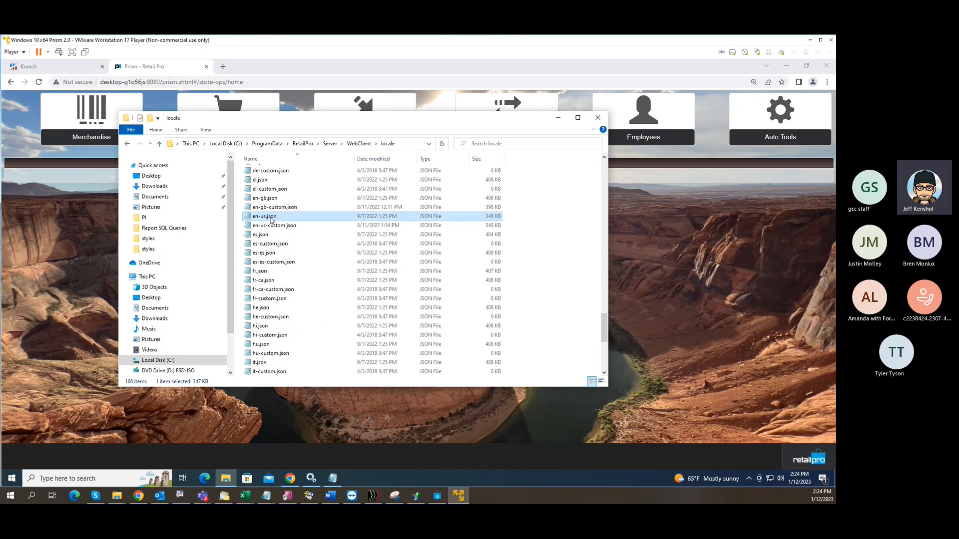
Open en-us.json in Notepad, keeping Notepad as the app always used for .json files.
{"action": "double_click", "coordinate": [270, 220]}
{"action": "left_click", "coordinate": [389, 223]}
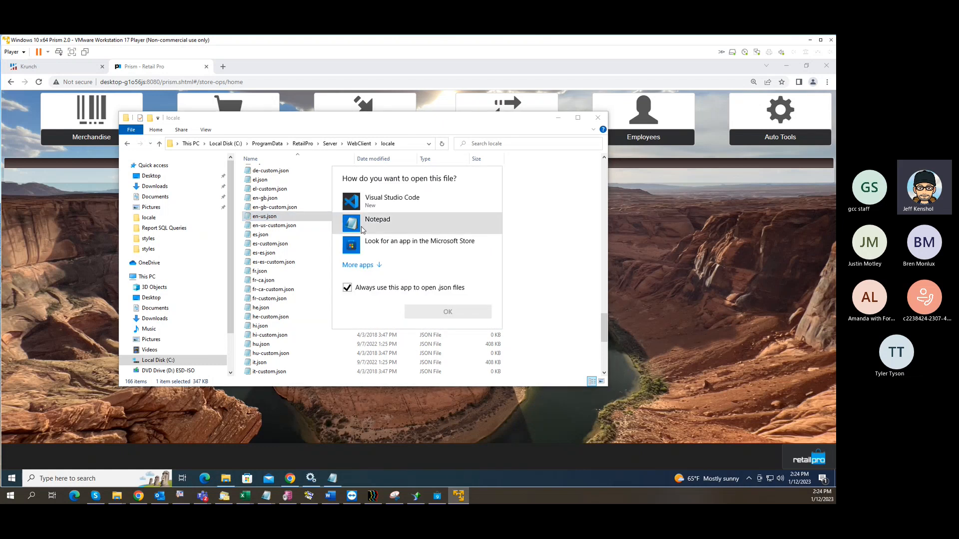
{"action": "left_click", "coordinate": [437, 310]}
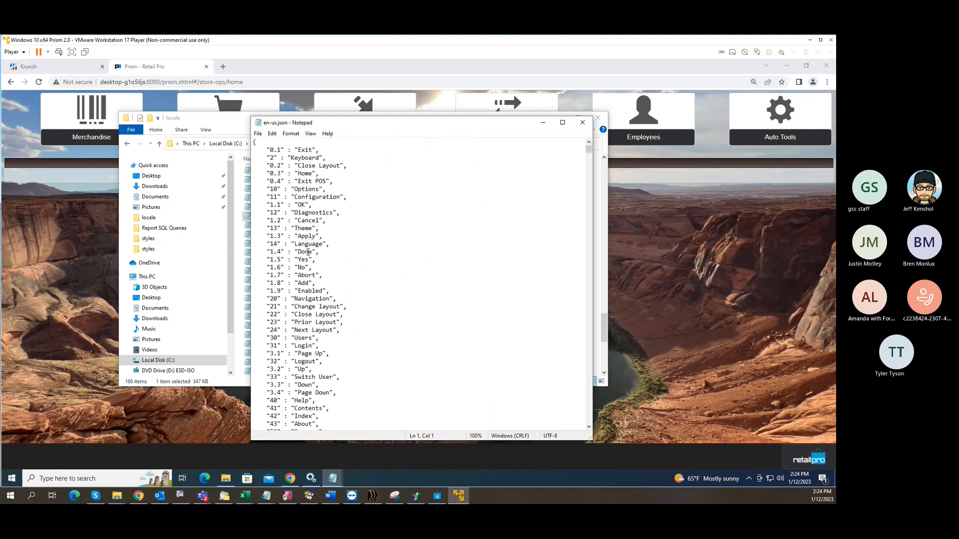
Copy the entire contents of en-us.json and close the file.
{"action": "key", "text": "ctrl+a"}
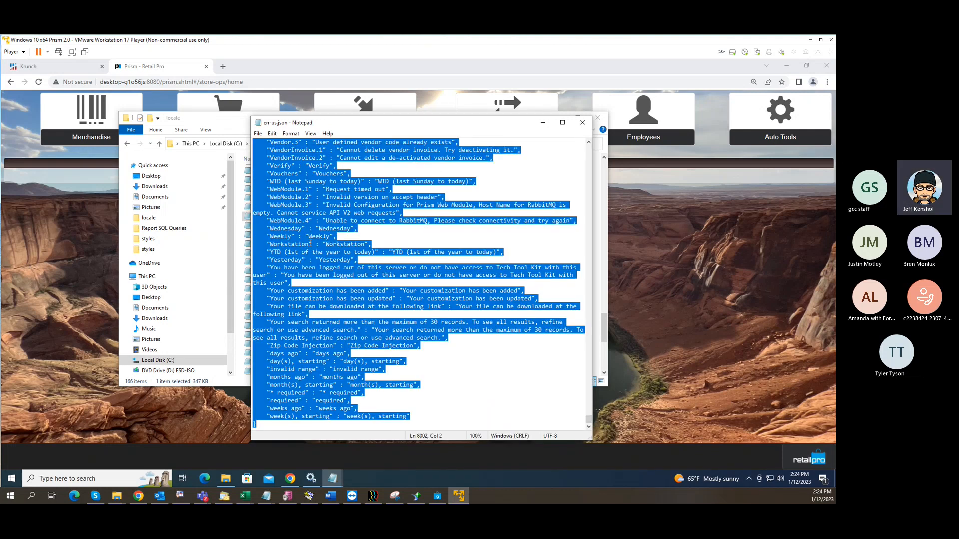
{"action": "right_click", "coordinate": [282, 216]}
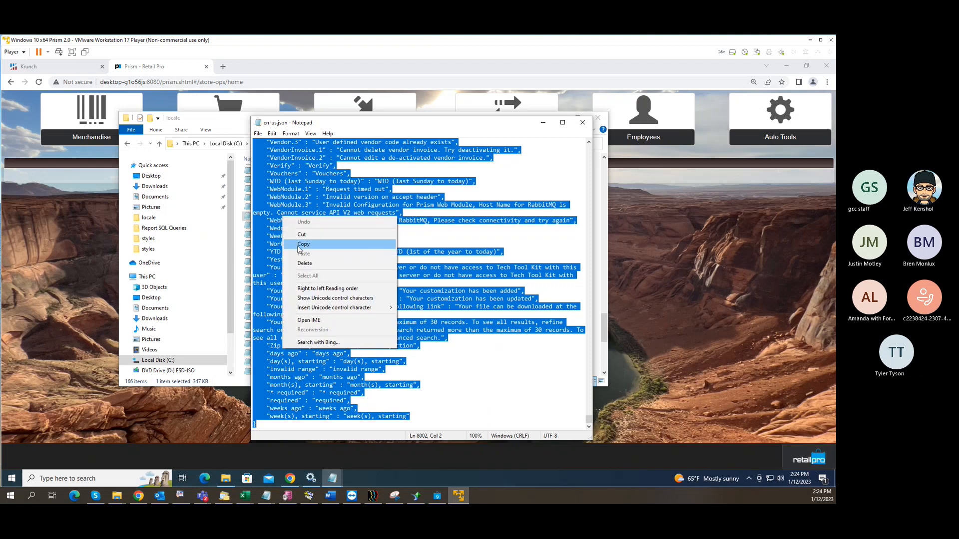
{"action": "left_click", "coordinate": [305, 244]}
{"action": "left_click", "coordinate": [582, 122]}
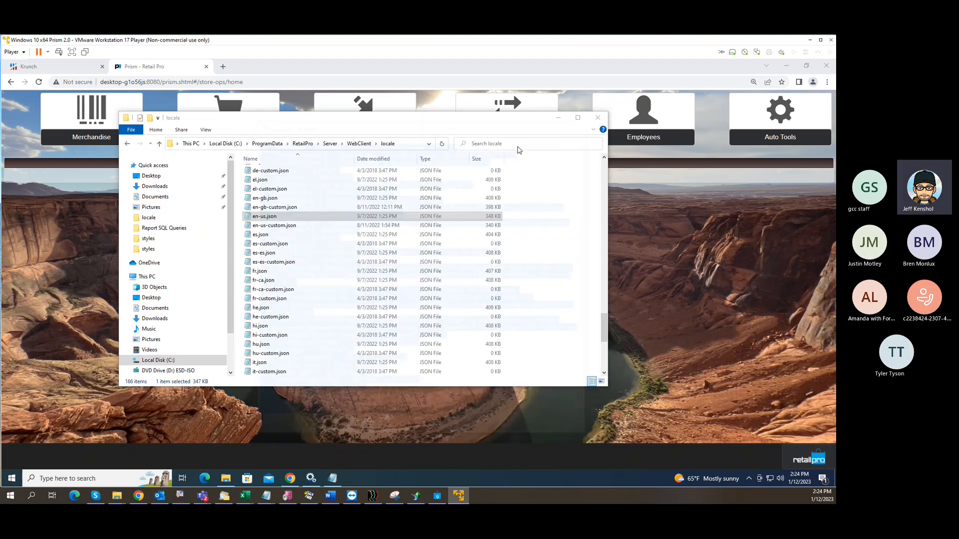
Open en-us-custom.json and find the New Receipt and Receipt Lookup label entries.
{"action": "left_click", "coordinate": [285, 227]}
{"action": "double_click", "coordinate": [286, 227]}
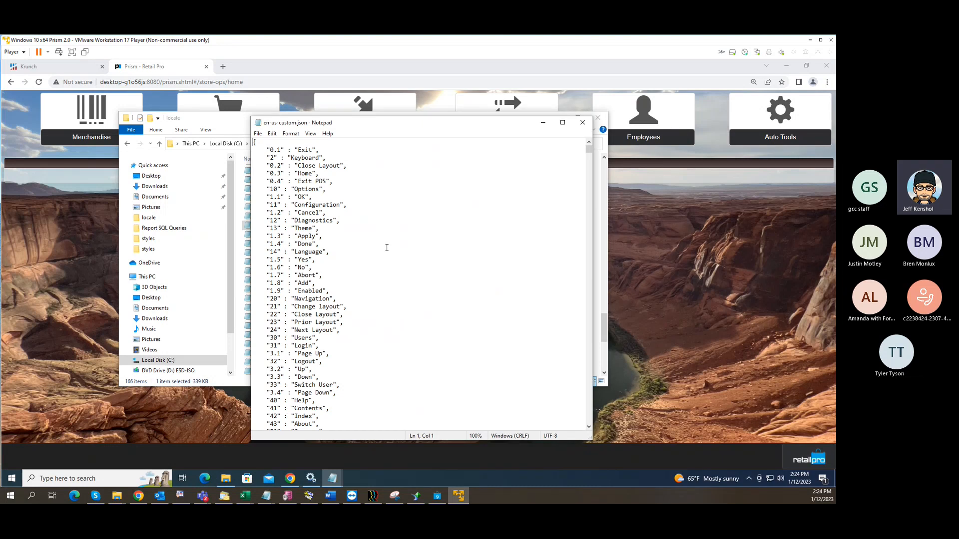
{"action": "scroll", "coordinate": [339, 206], "scroll_direction": "down", "scroll_amount": 3}
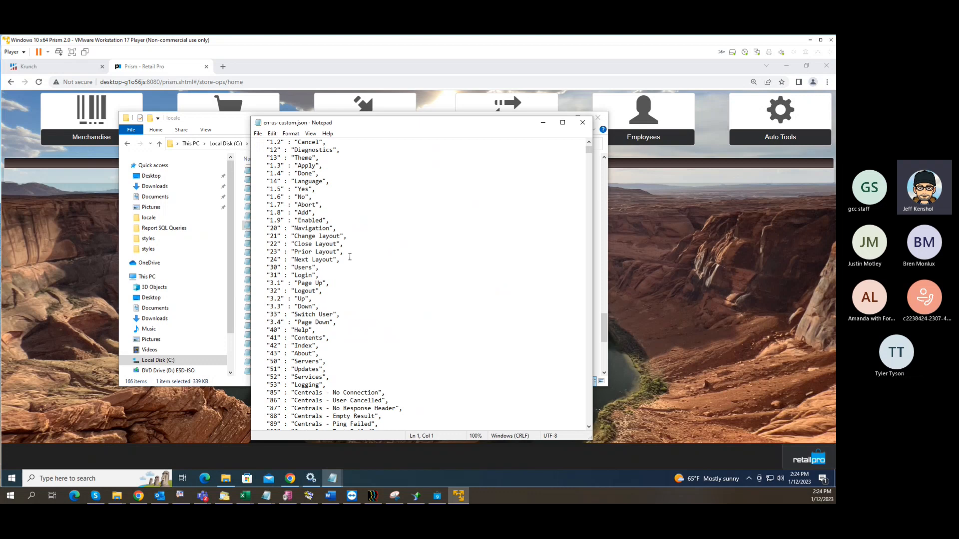
{"action": "left_click", "coordinate": [272, 134]}
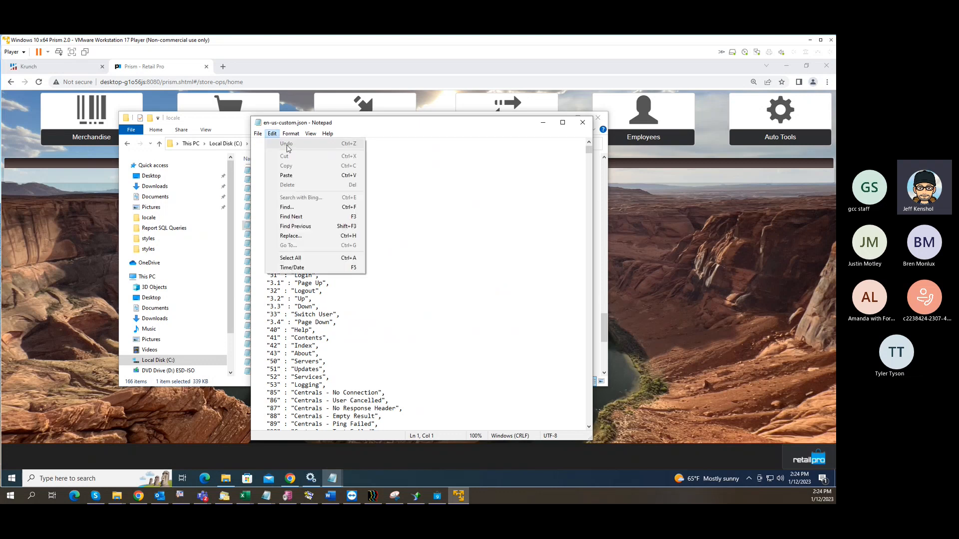
{"action": "left_click", "coordinate": [407, 257]}
{"action": "scroll", "coordinate": [433, 292], "scroll_direction": "down", "scroll_amount": 7}
{"action": "scroll", "coordinate": [433, 291], "scroll_direction": "down", "scroll_amount": 9}
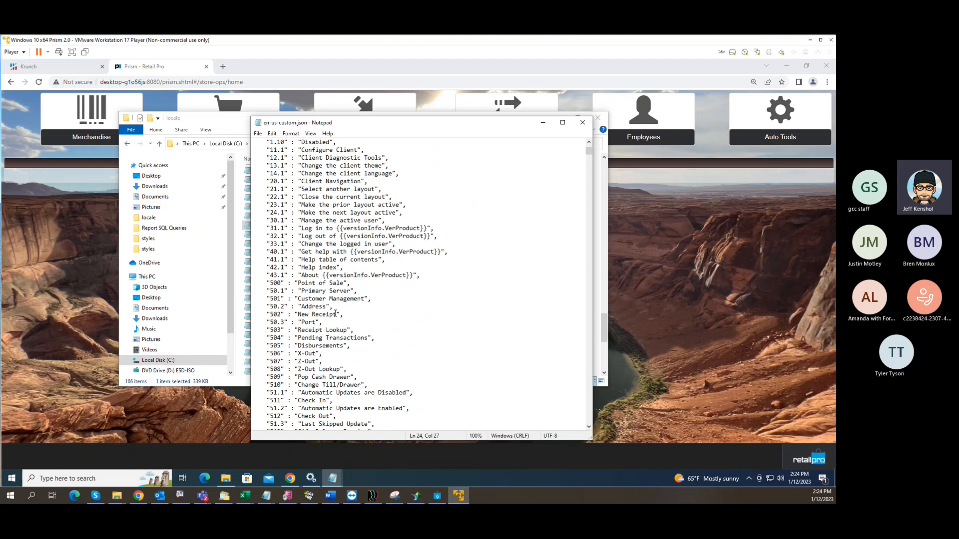
Highlight the word Receipt in the "New Receipt" and "Receipt Lookup" entries, then close en-us-custom.json and the locale folder.
{"action": "left_click_drag", "start_coordinate": [337, 313], "coordinate": [312, 314]}
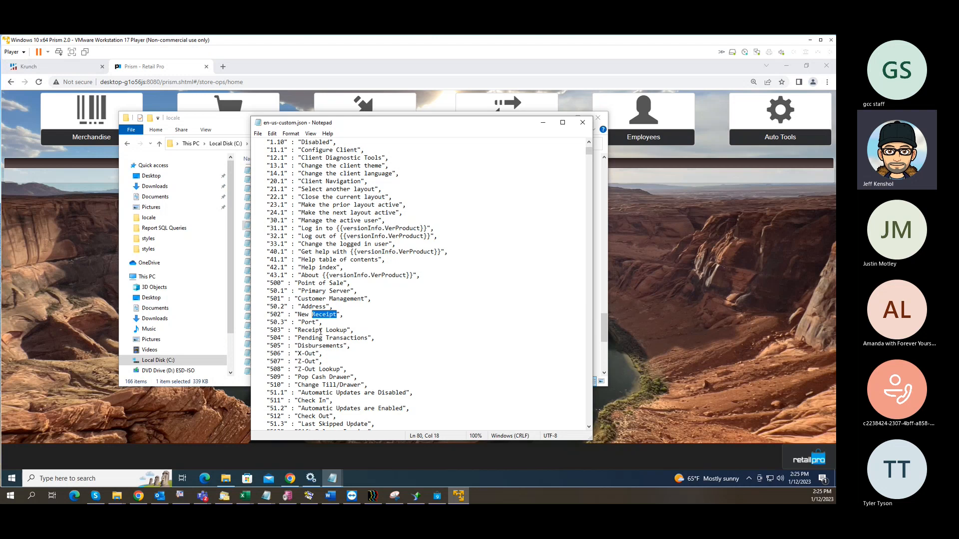
{"action": "left_click_drag", "start_coordinate": [323, 331], "coordinate": [298, 331]}
{"action": "left_click", "coordinate": [582, 123]}
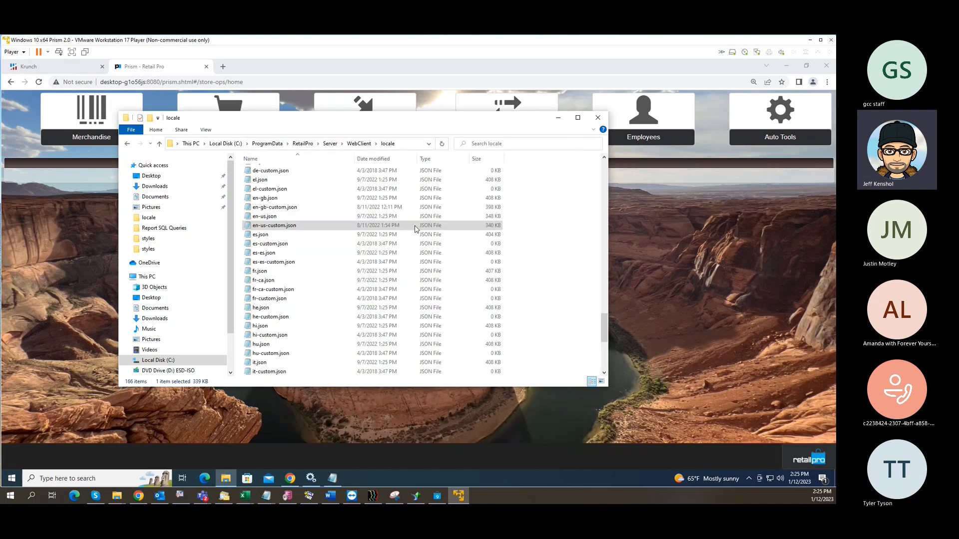
{"action": "left_click", "coordinate": [598, 118]}
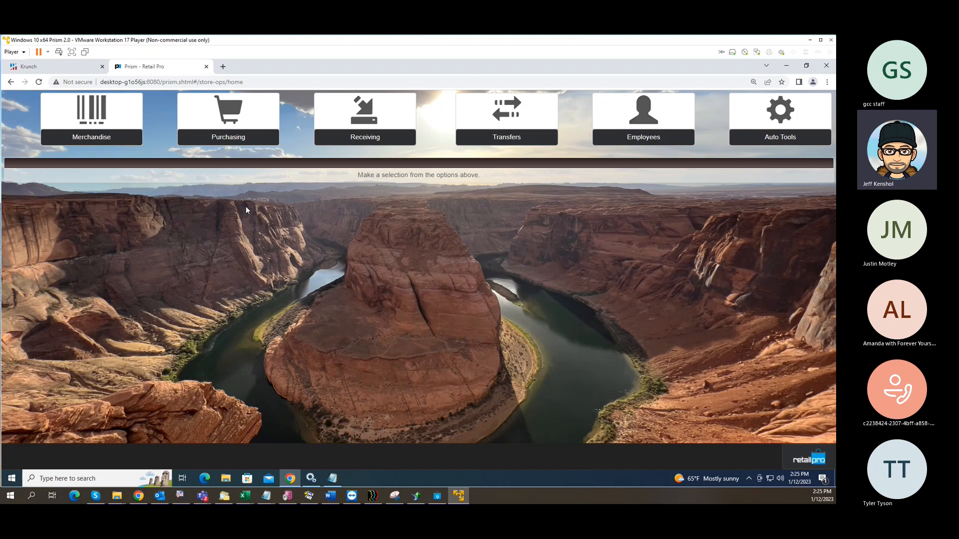